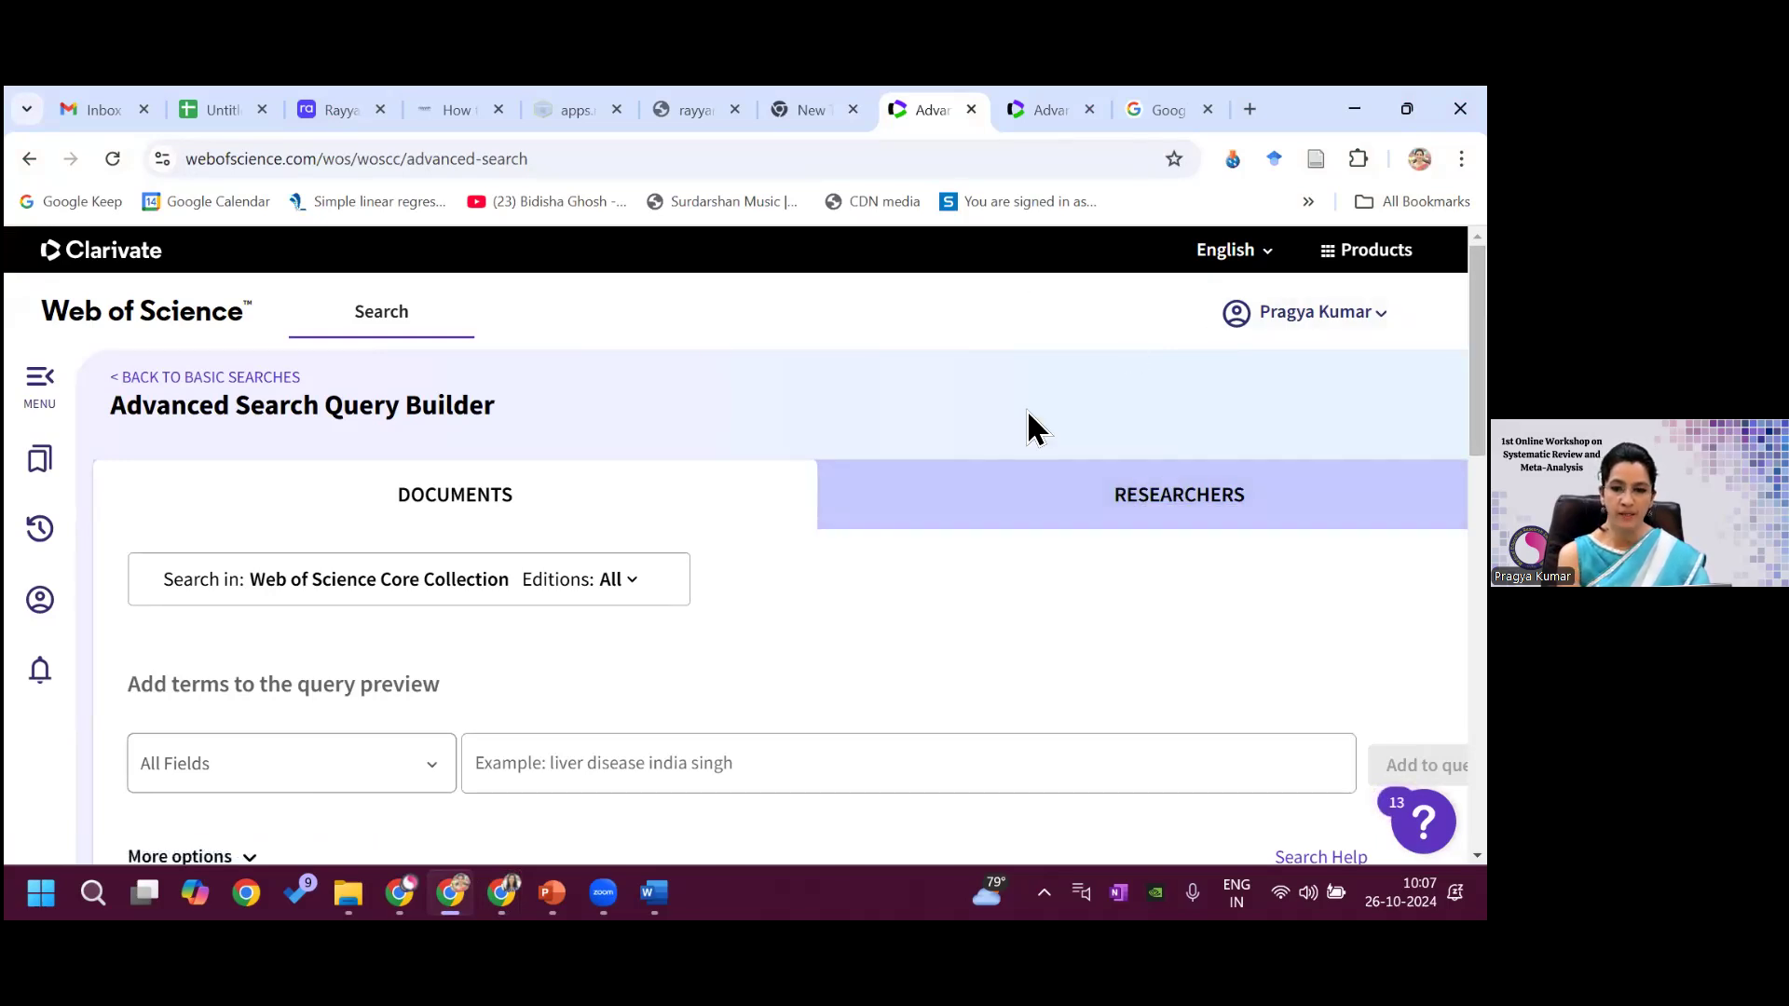
- View the basic document search page, then return to the Advanced Search Query Builder
left_click(242, 382)
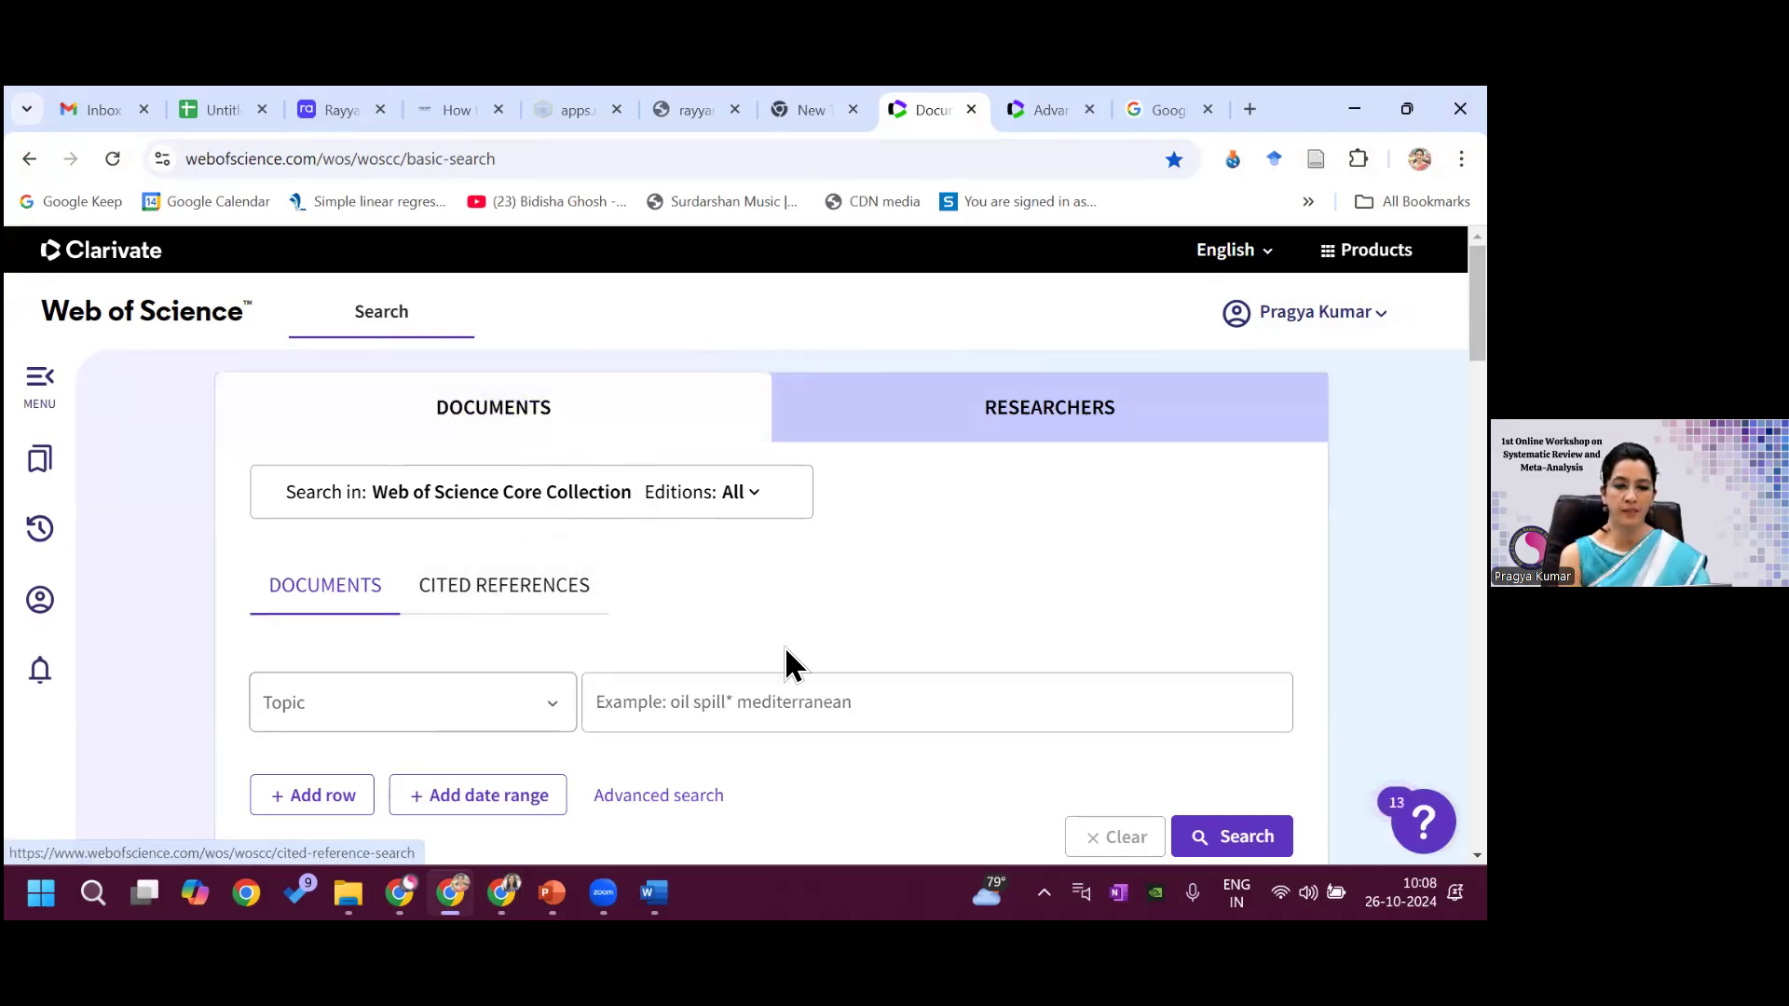
scroll(787, 667, "down", 1)
scroll(491, 619, "down", 2)
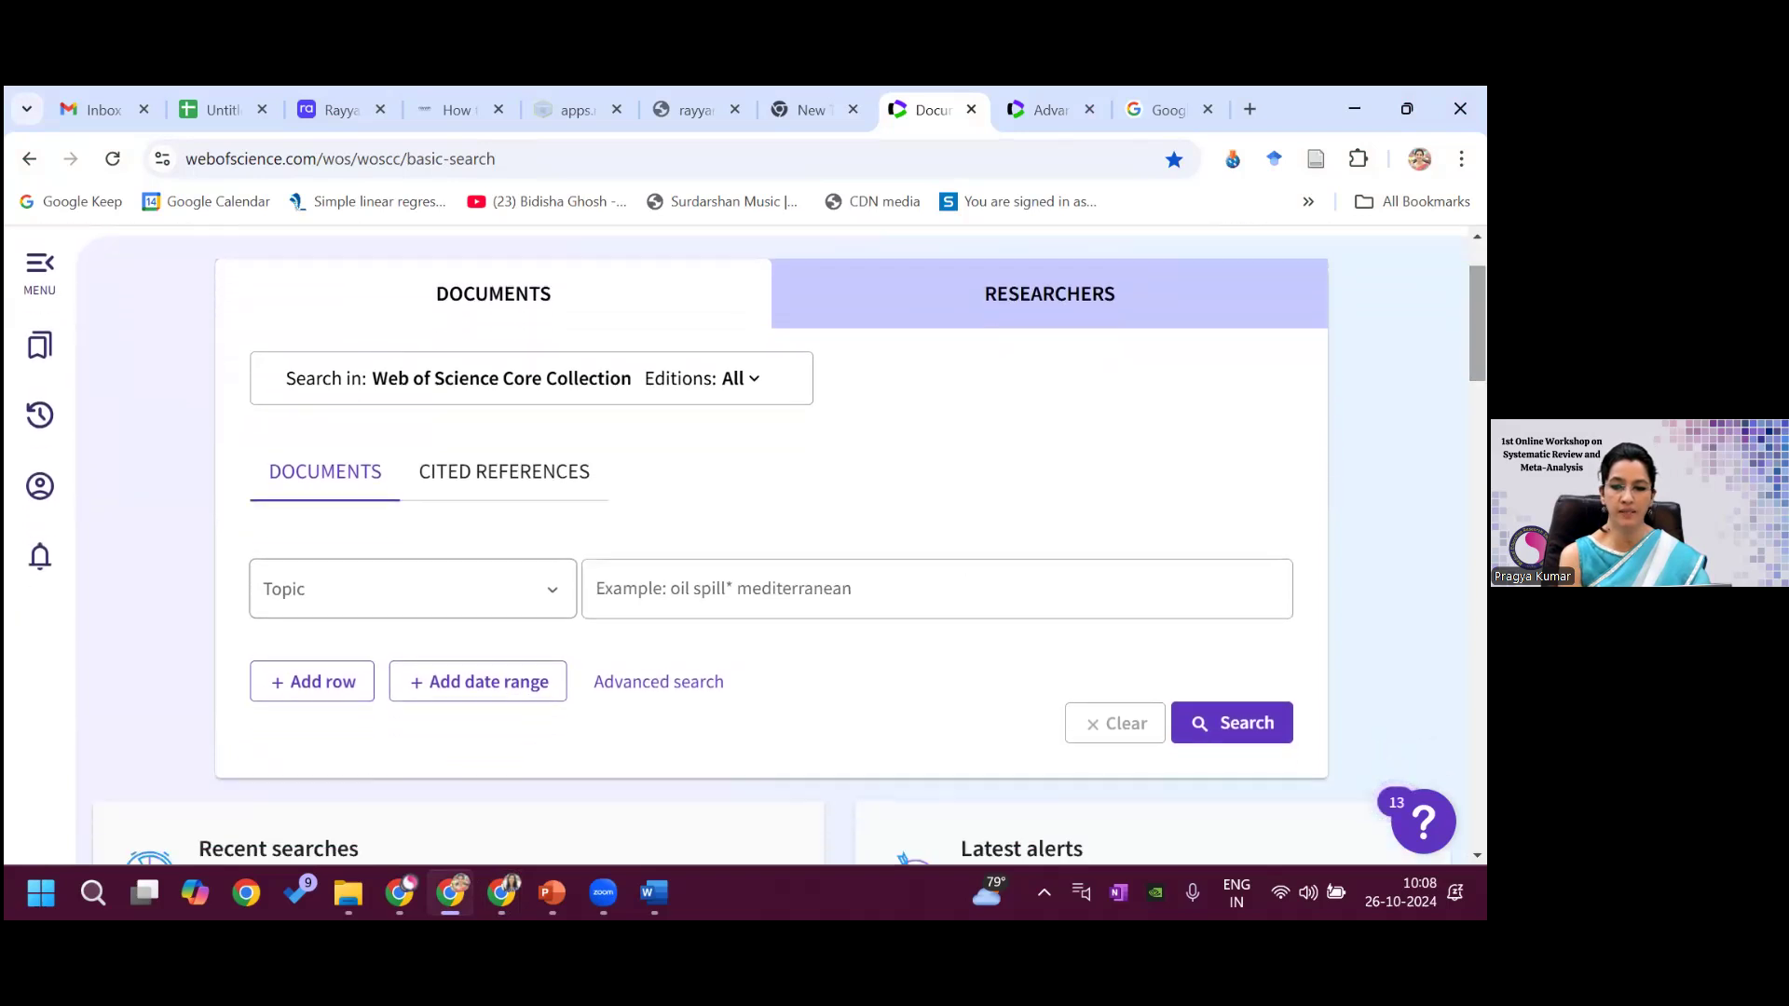
left_click(638, 688)
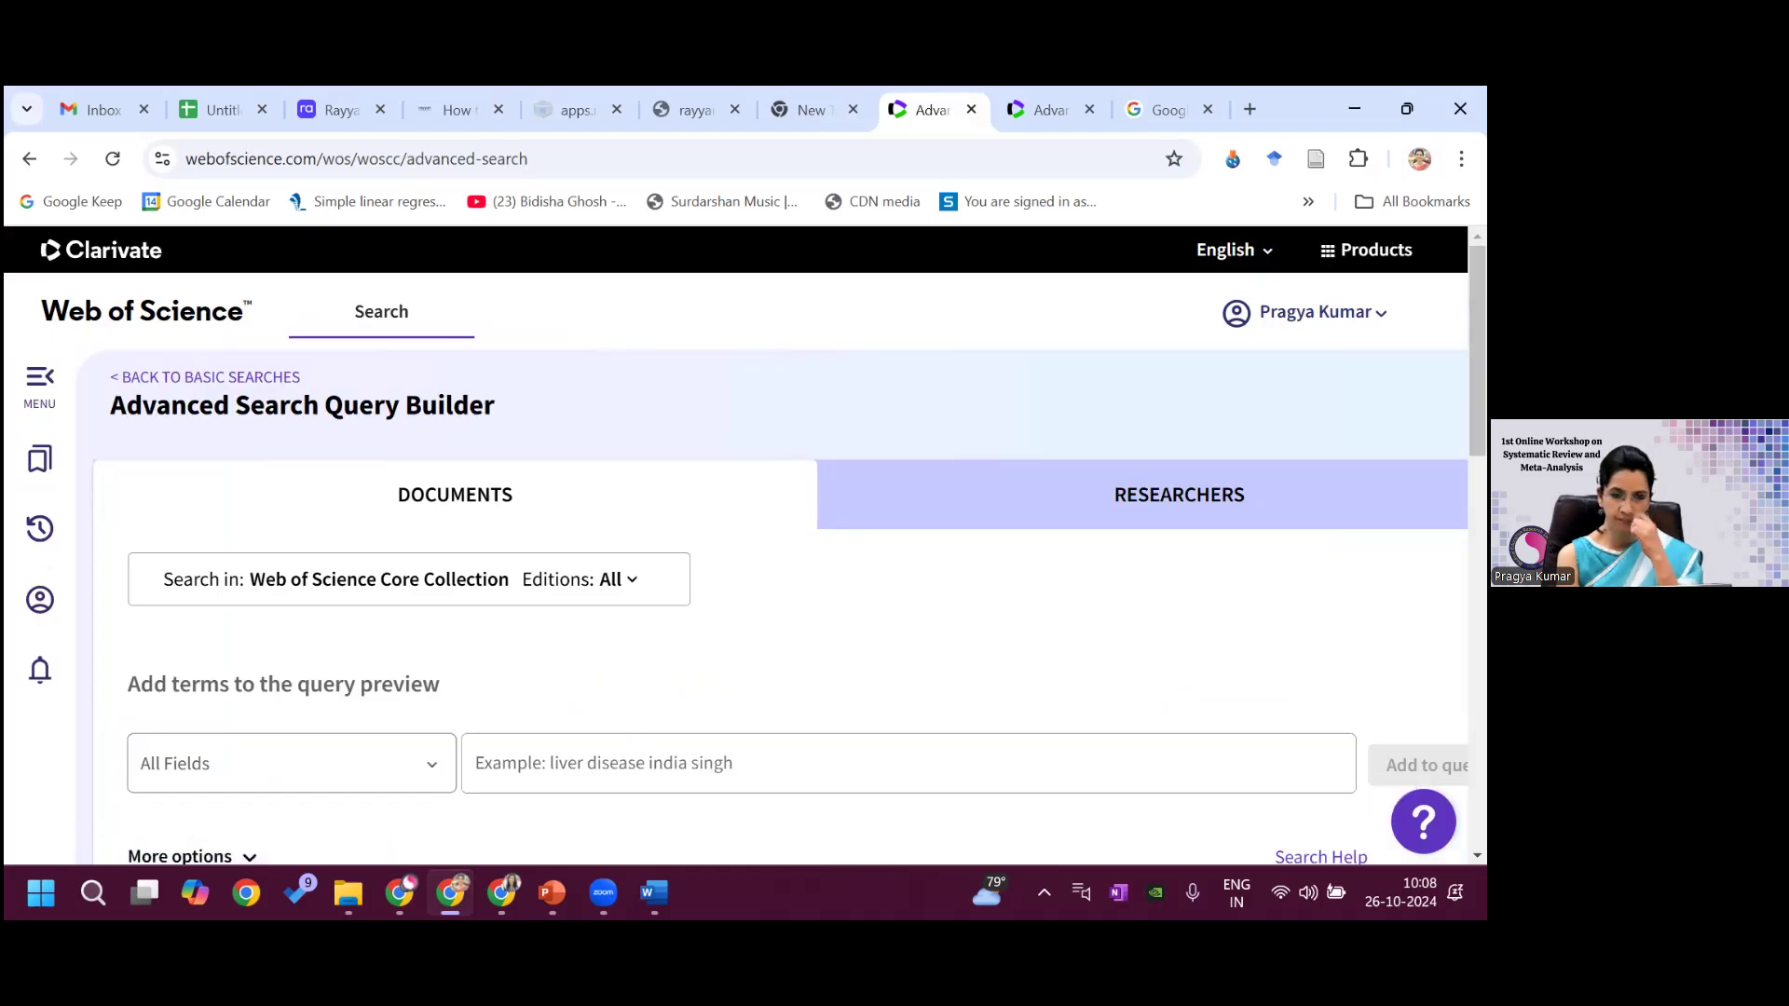
- Add the term Probiotic in All Fields to the query preview and save the query to the search history
scroll(746, 546, "down", 2)
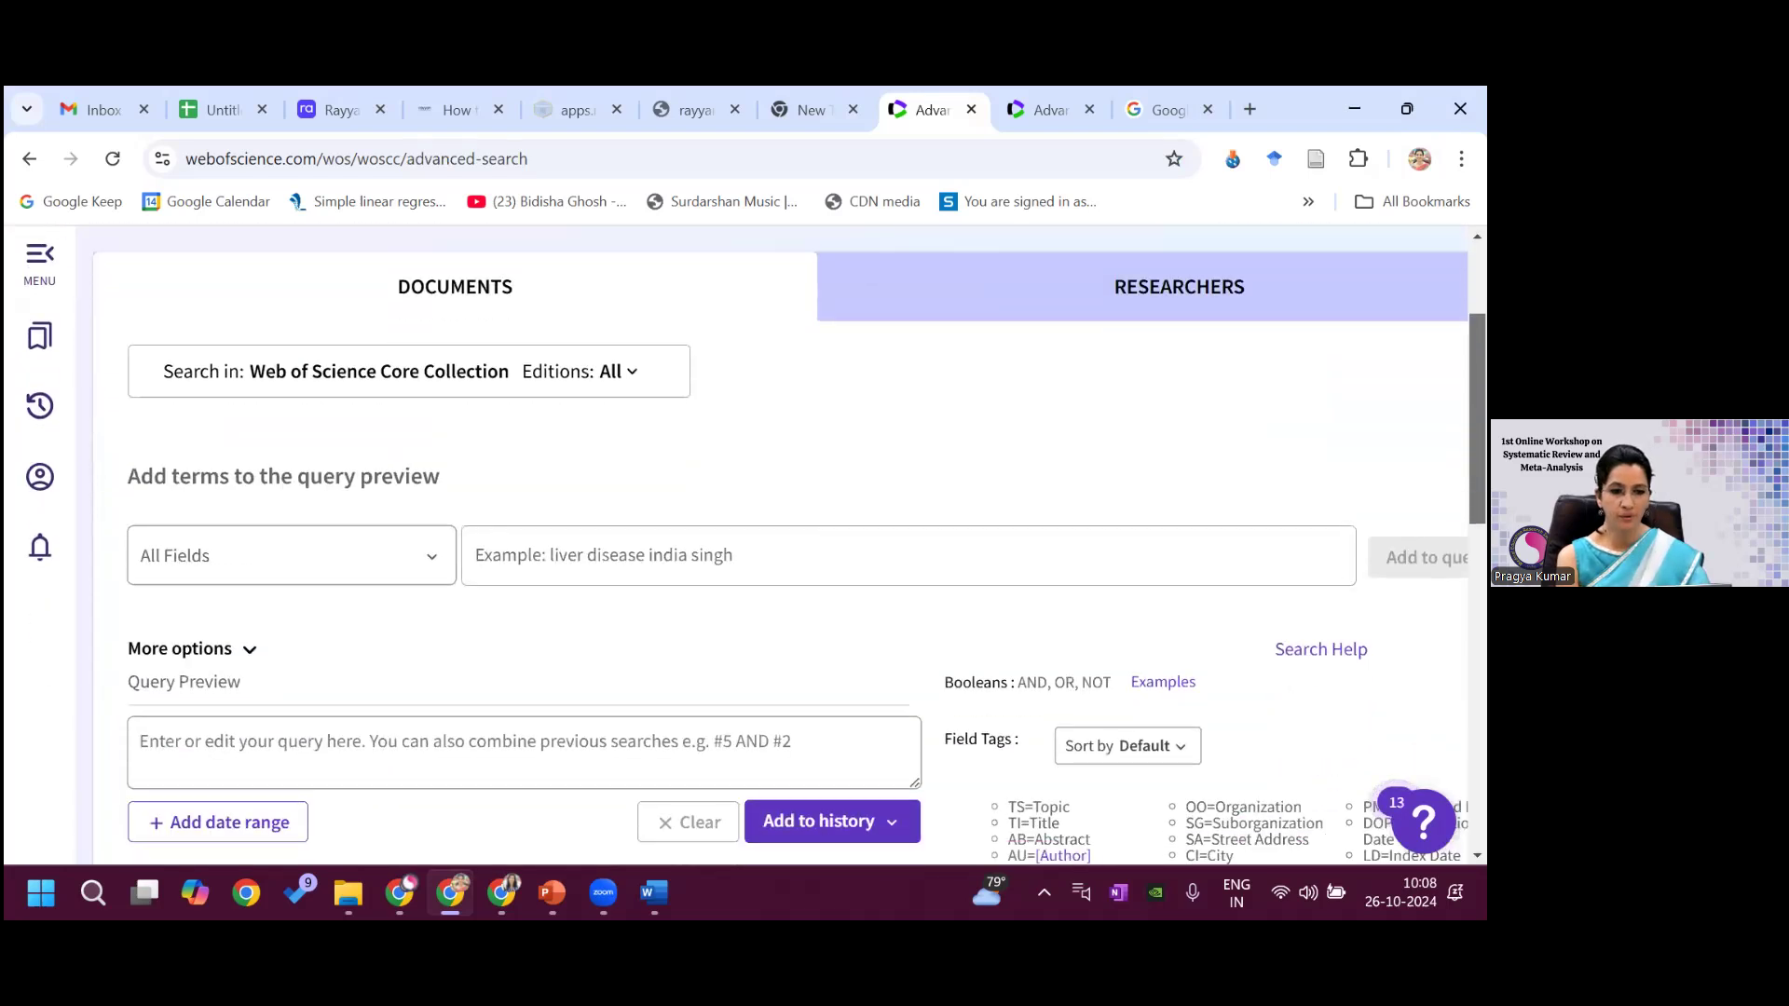
scroll(770, 390, "down", 2)
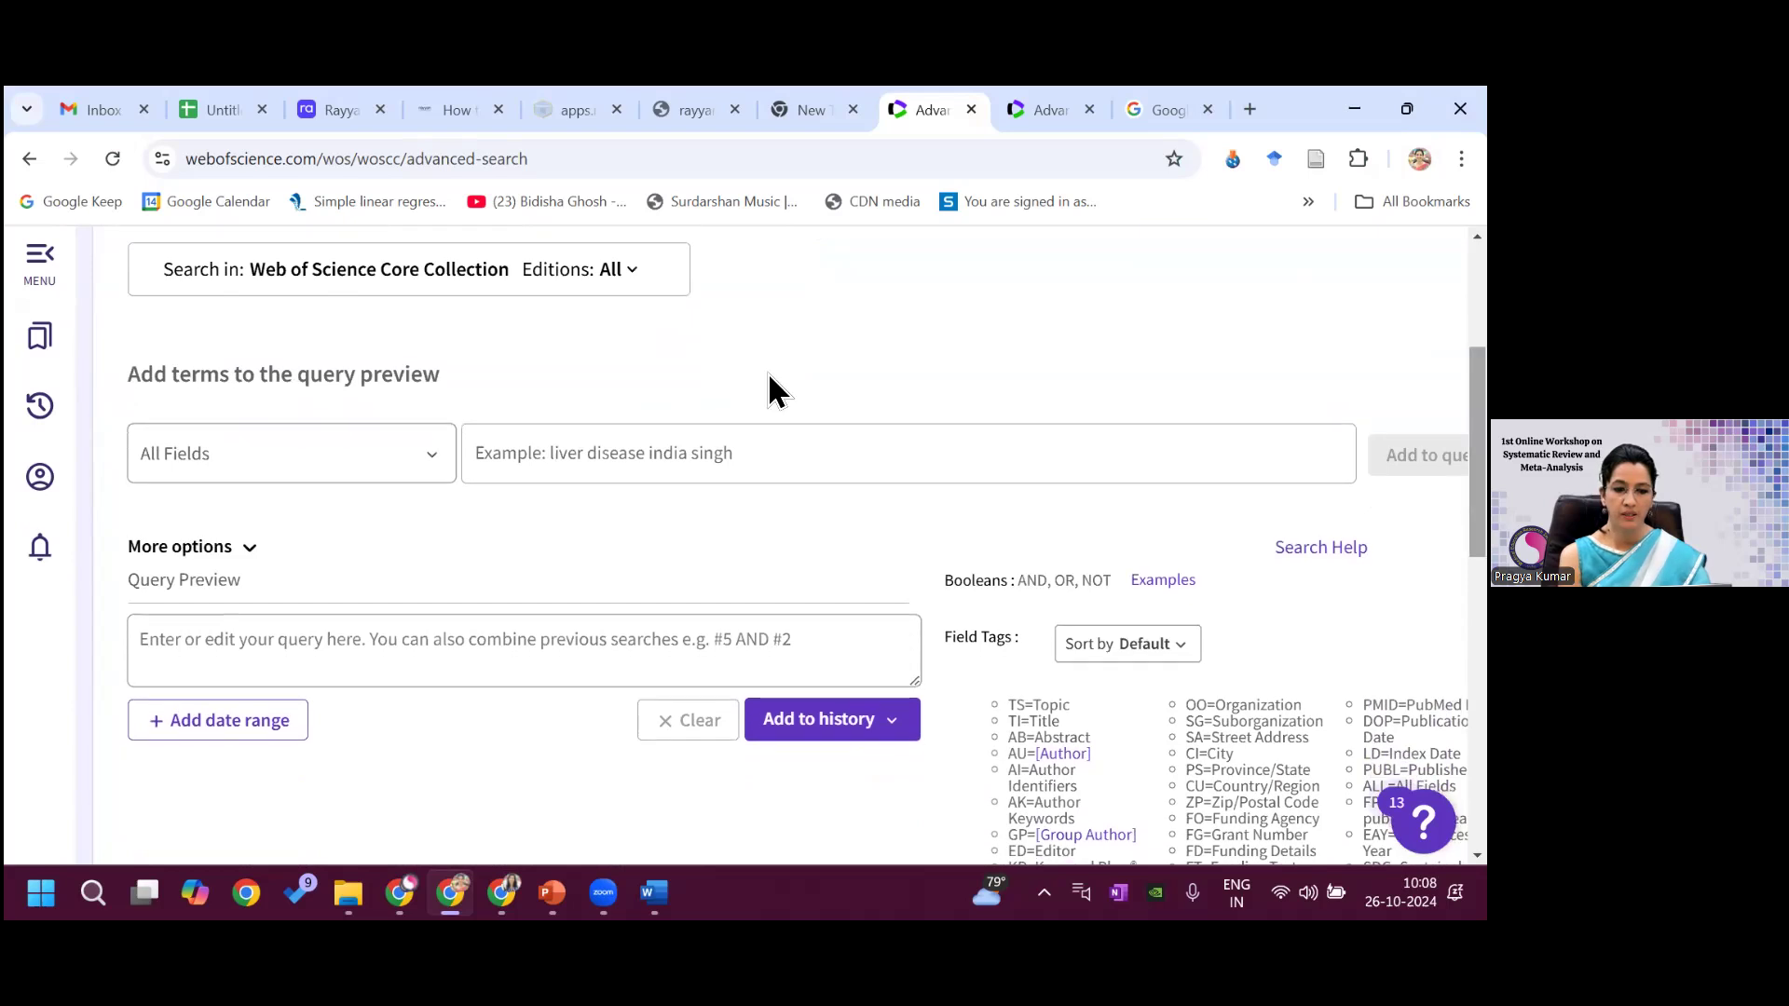
left_click(430, 455)
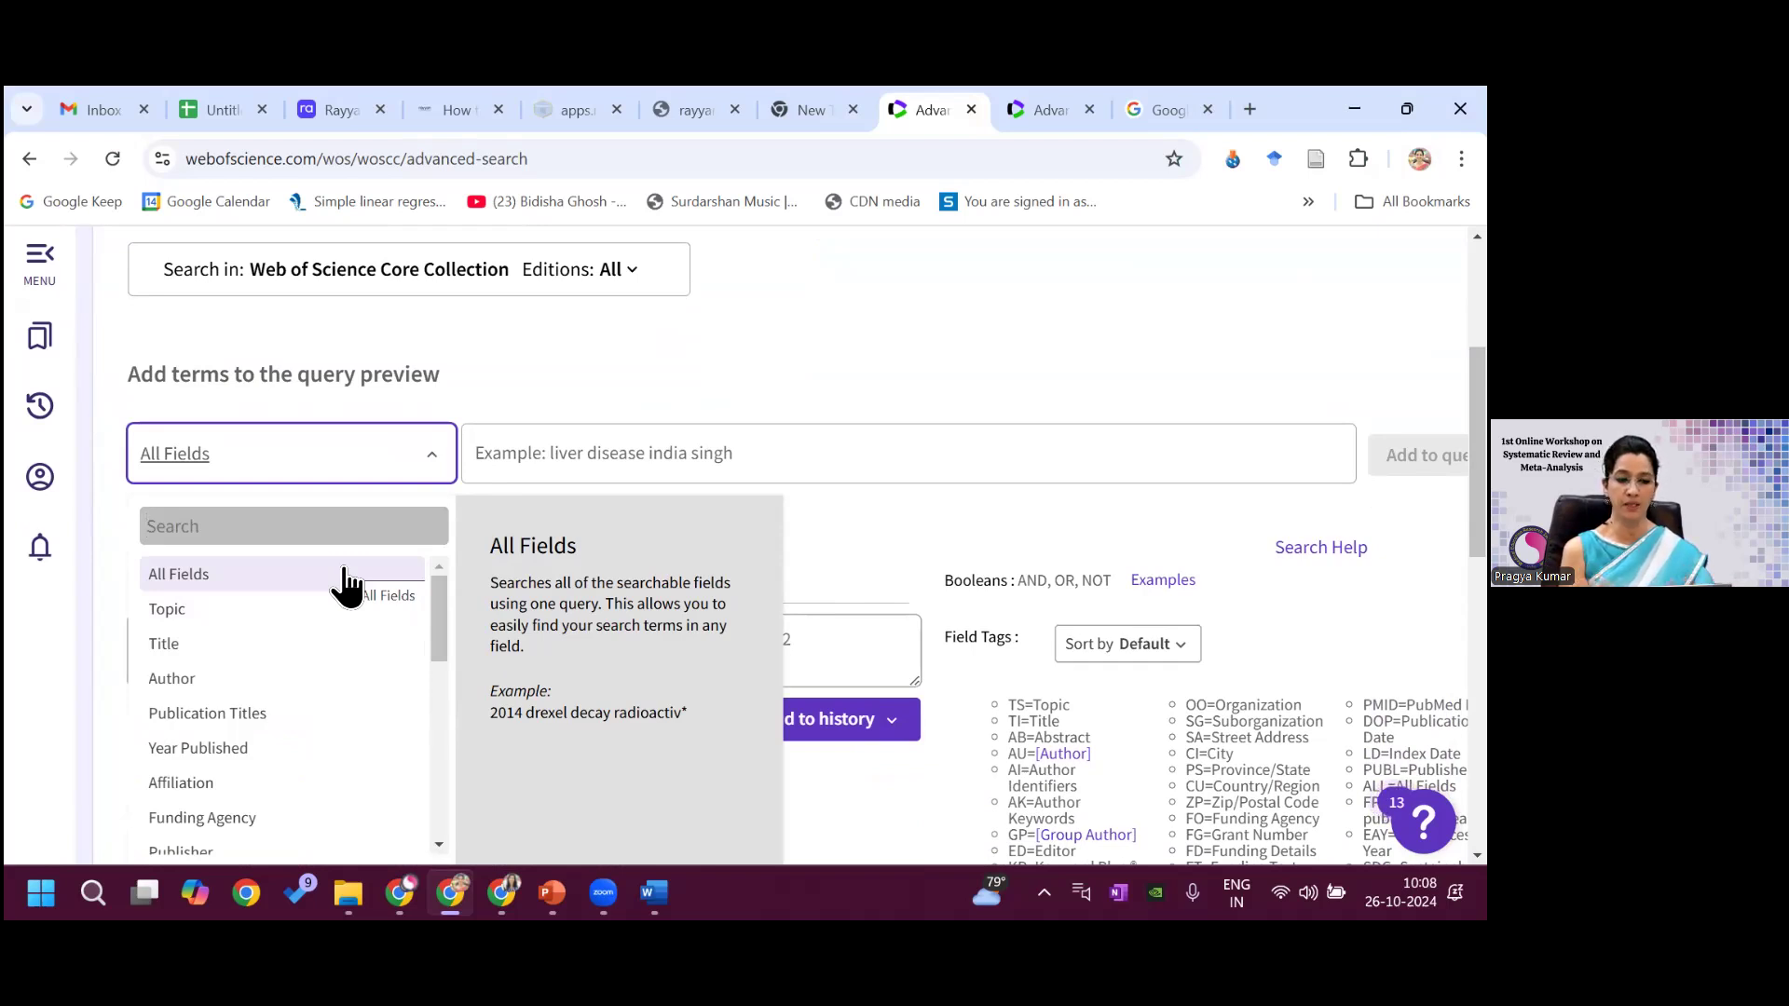
left_click_drag(436, 608, 451, 554)
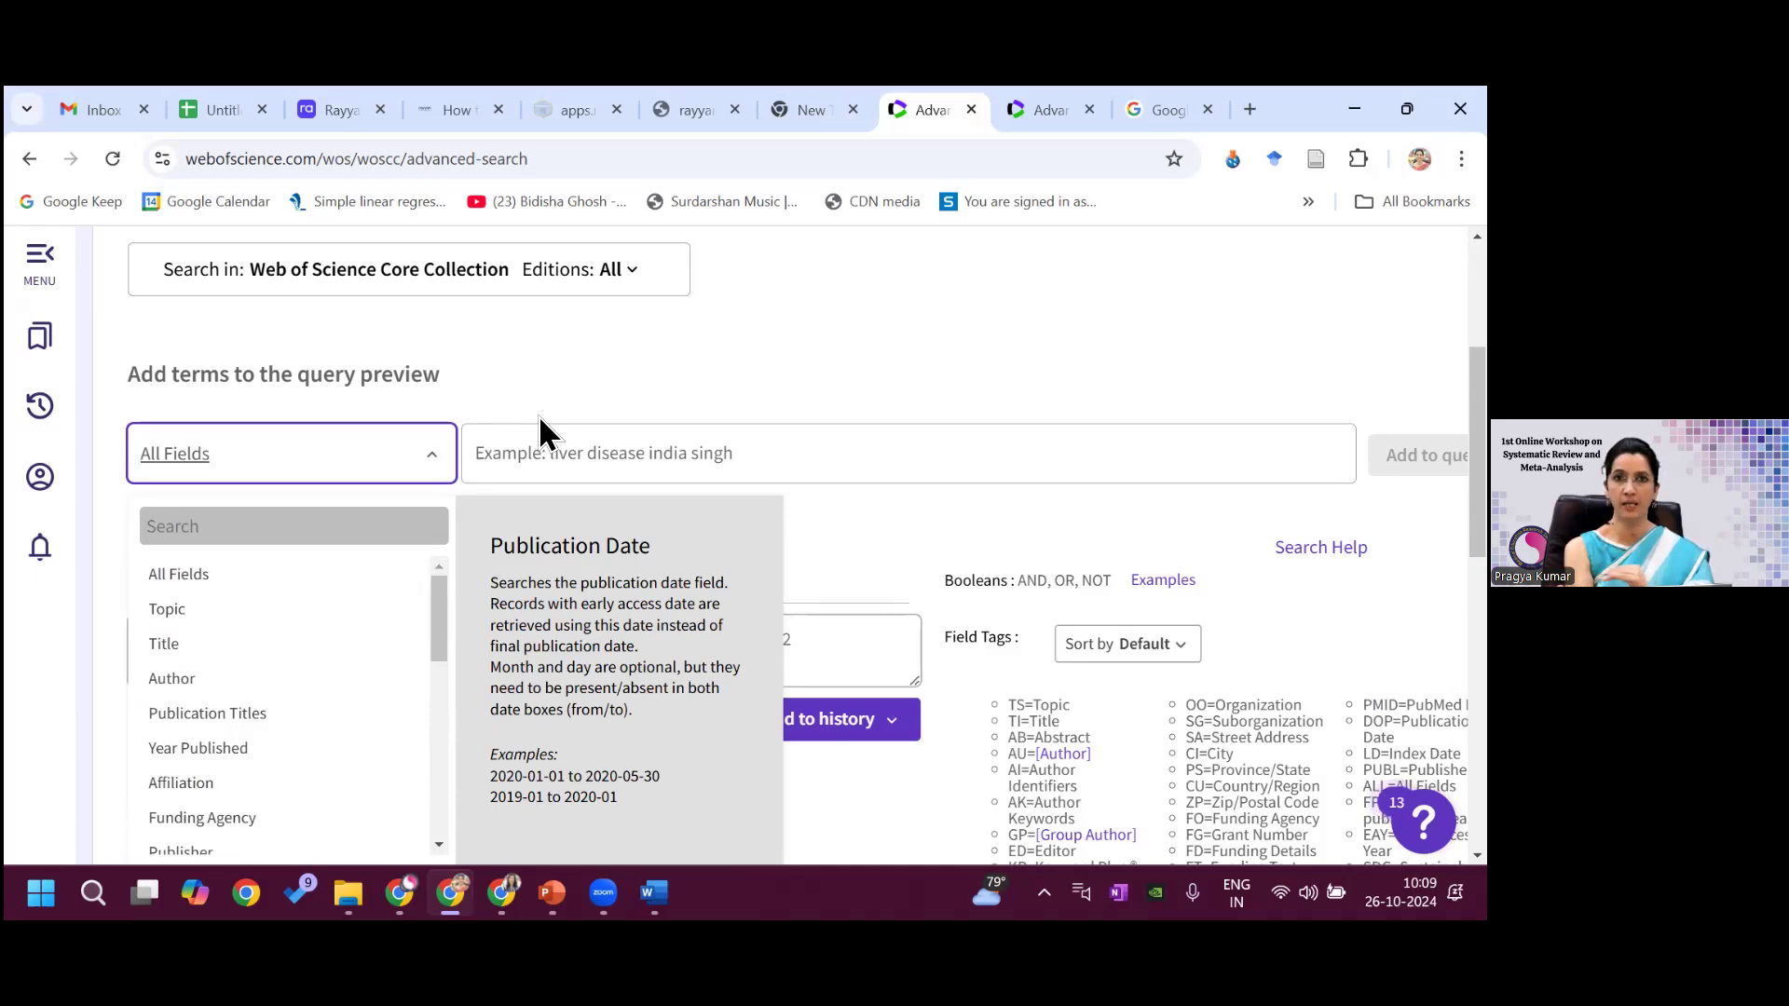
left_click(606, 452)
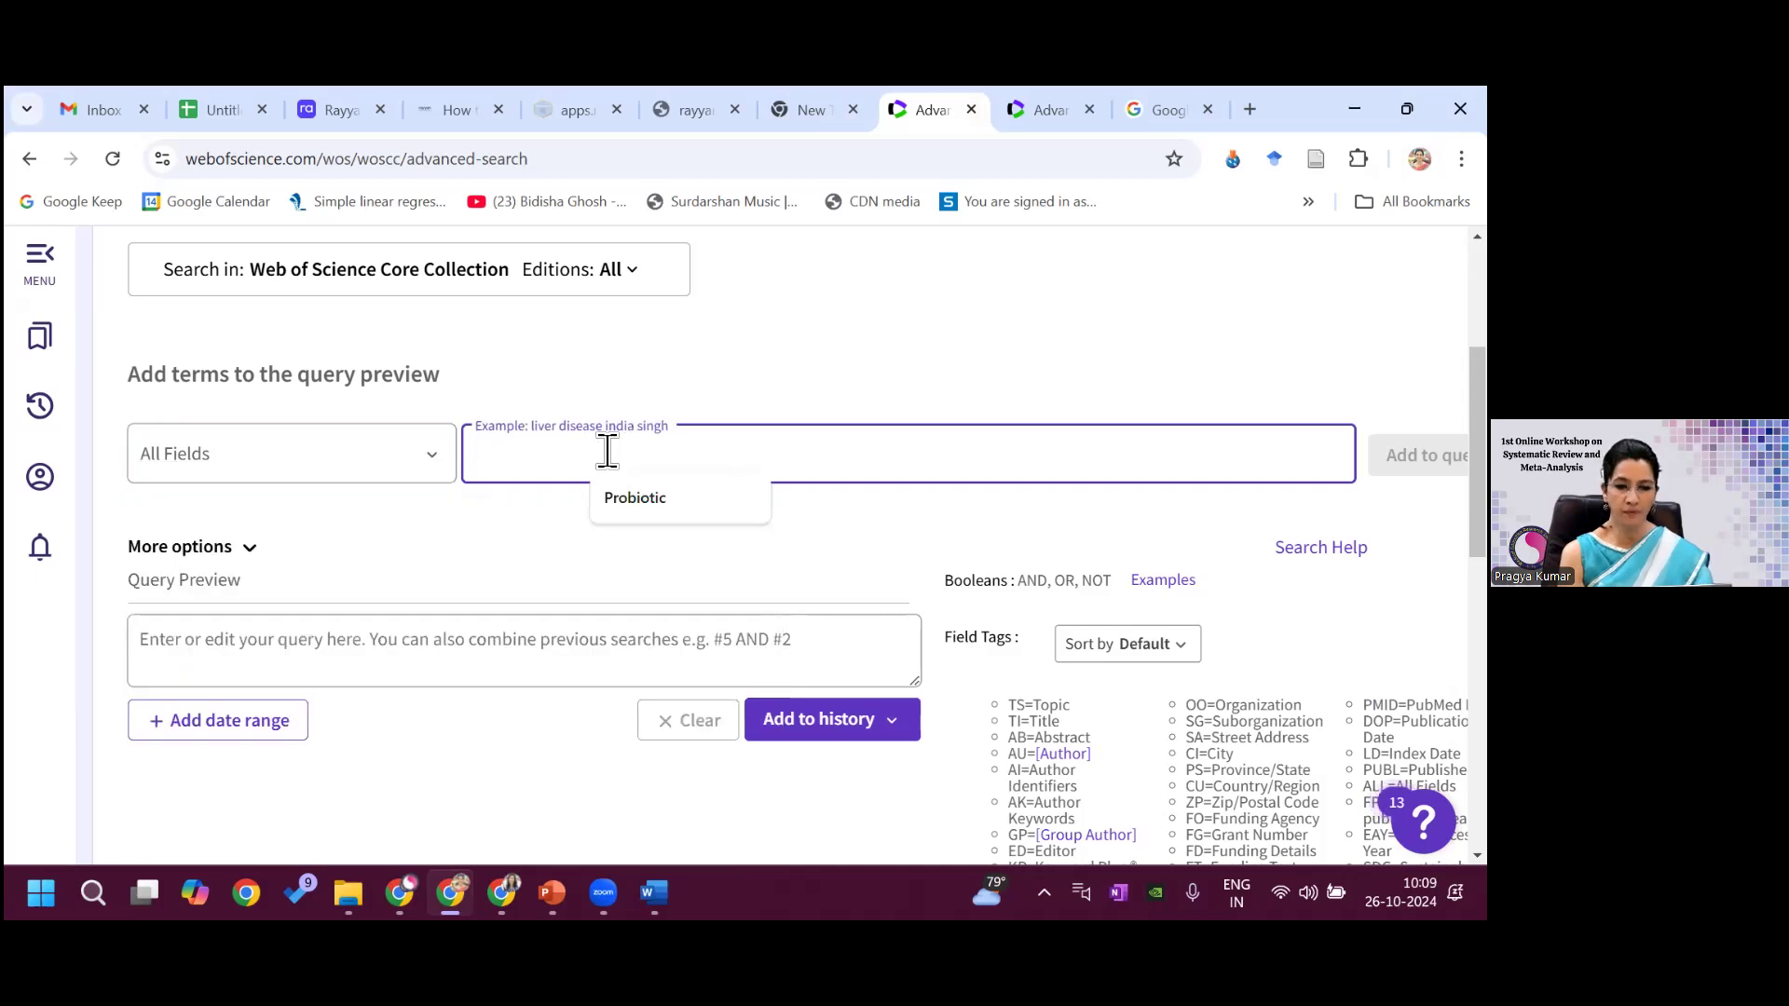
type("Probiotic")
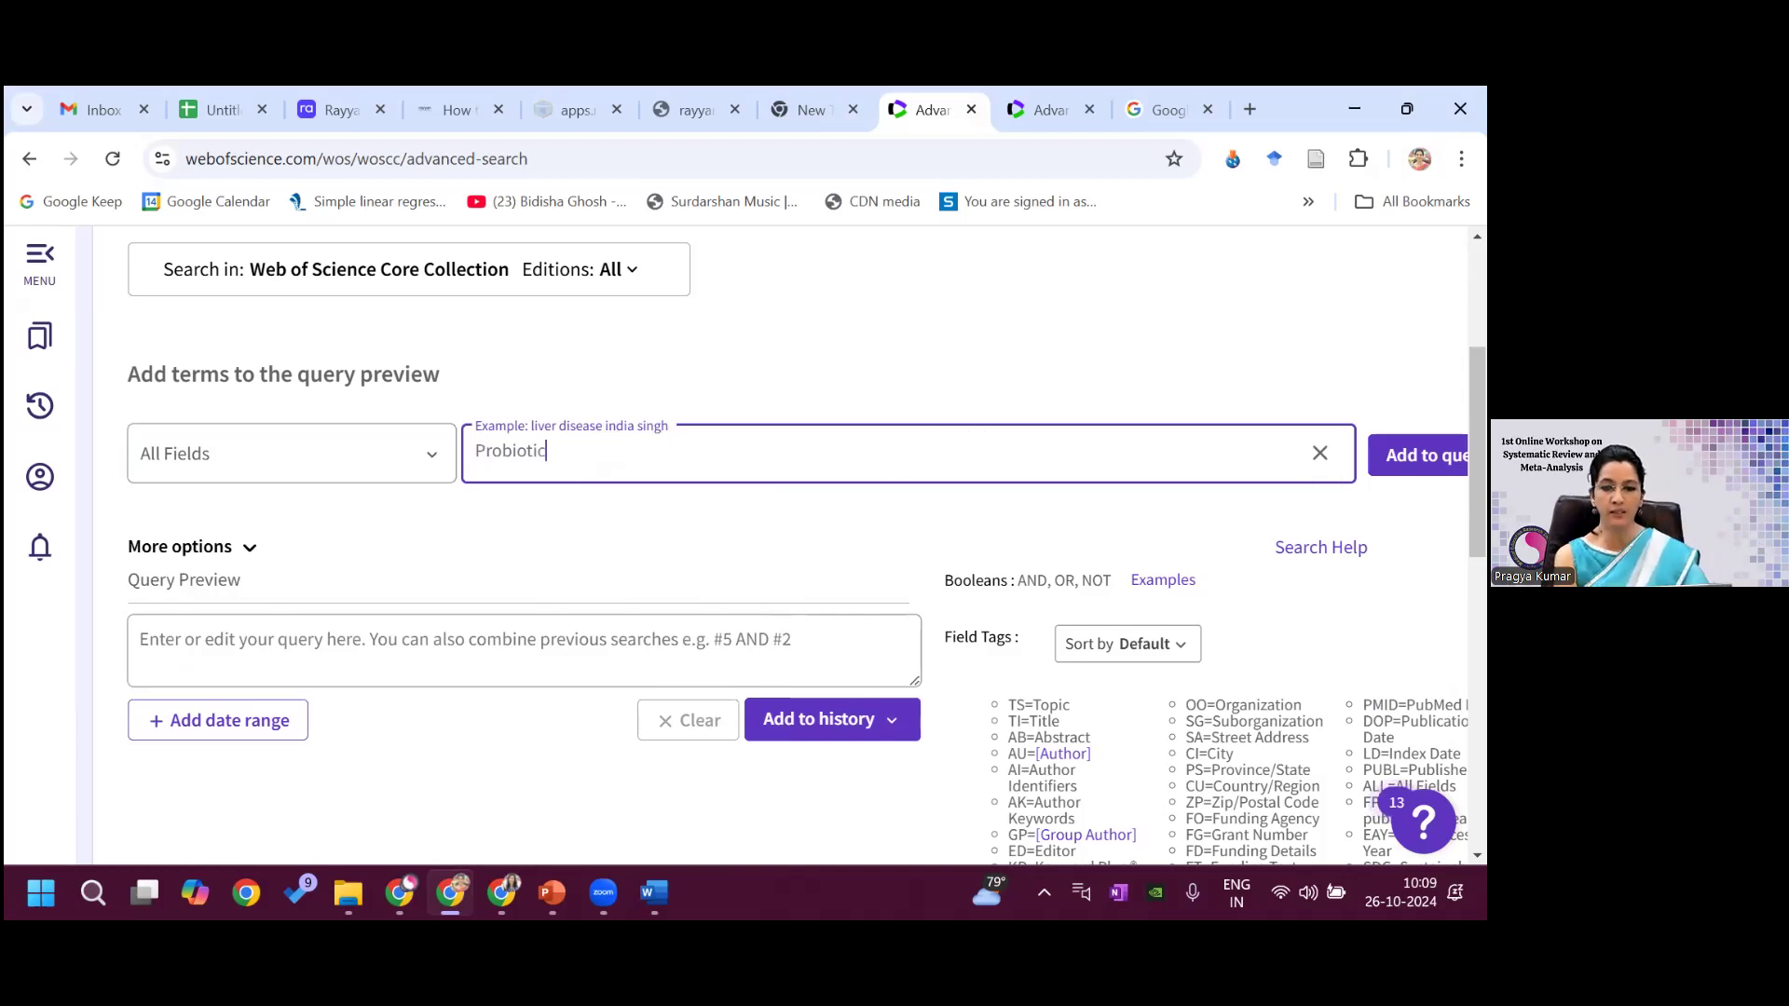
key("Return")
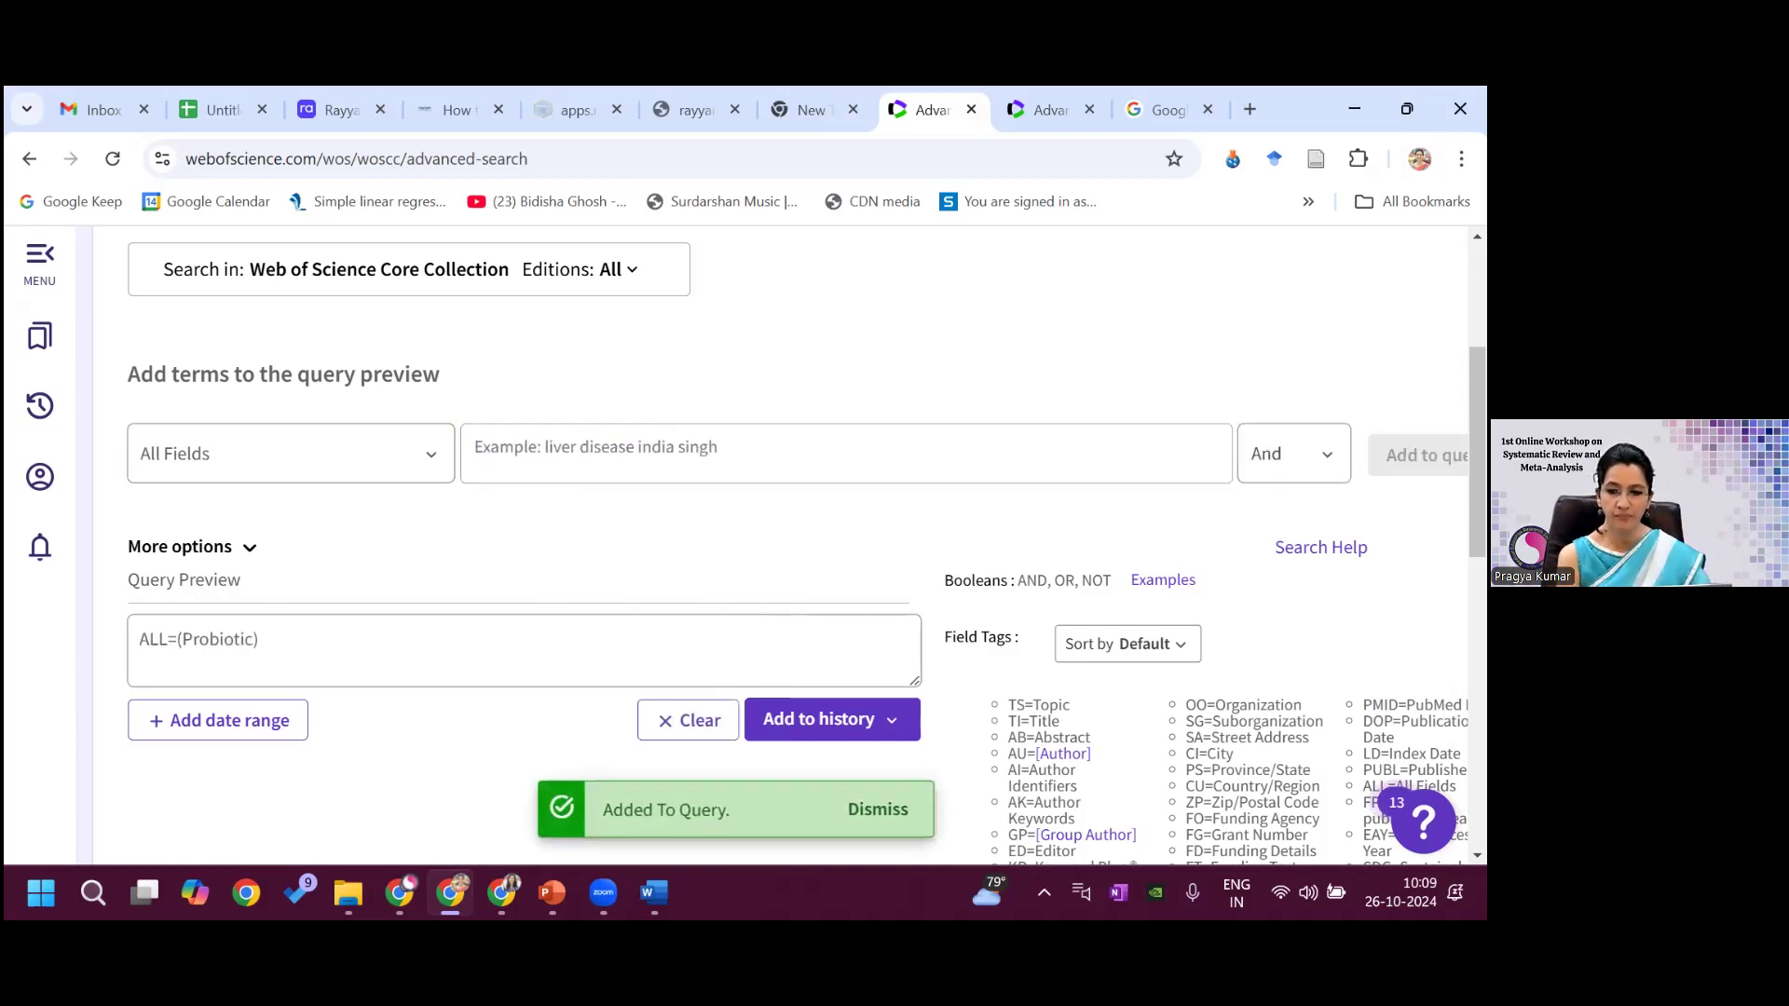
left_click(811, 732)
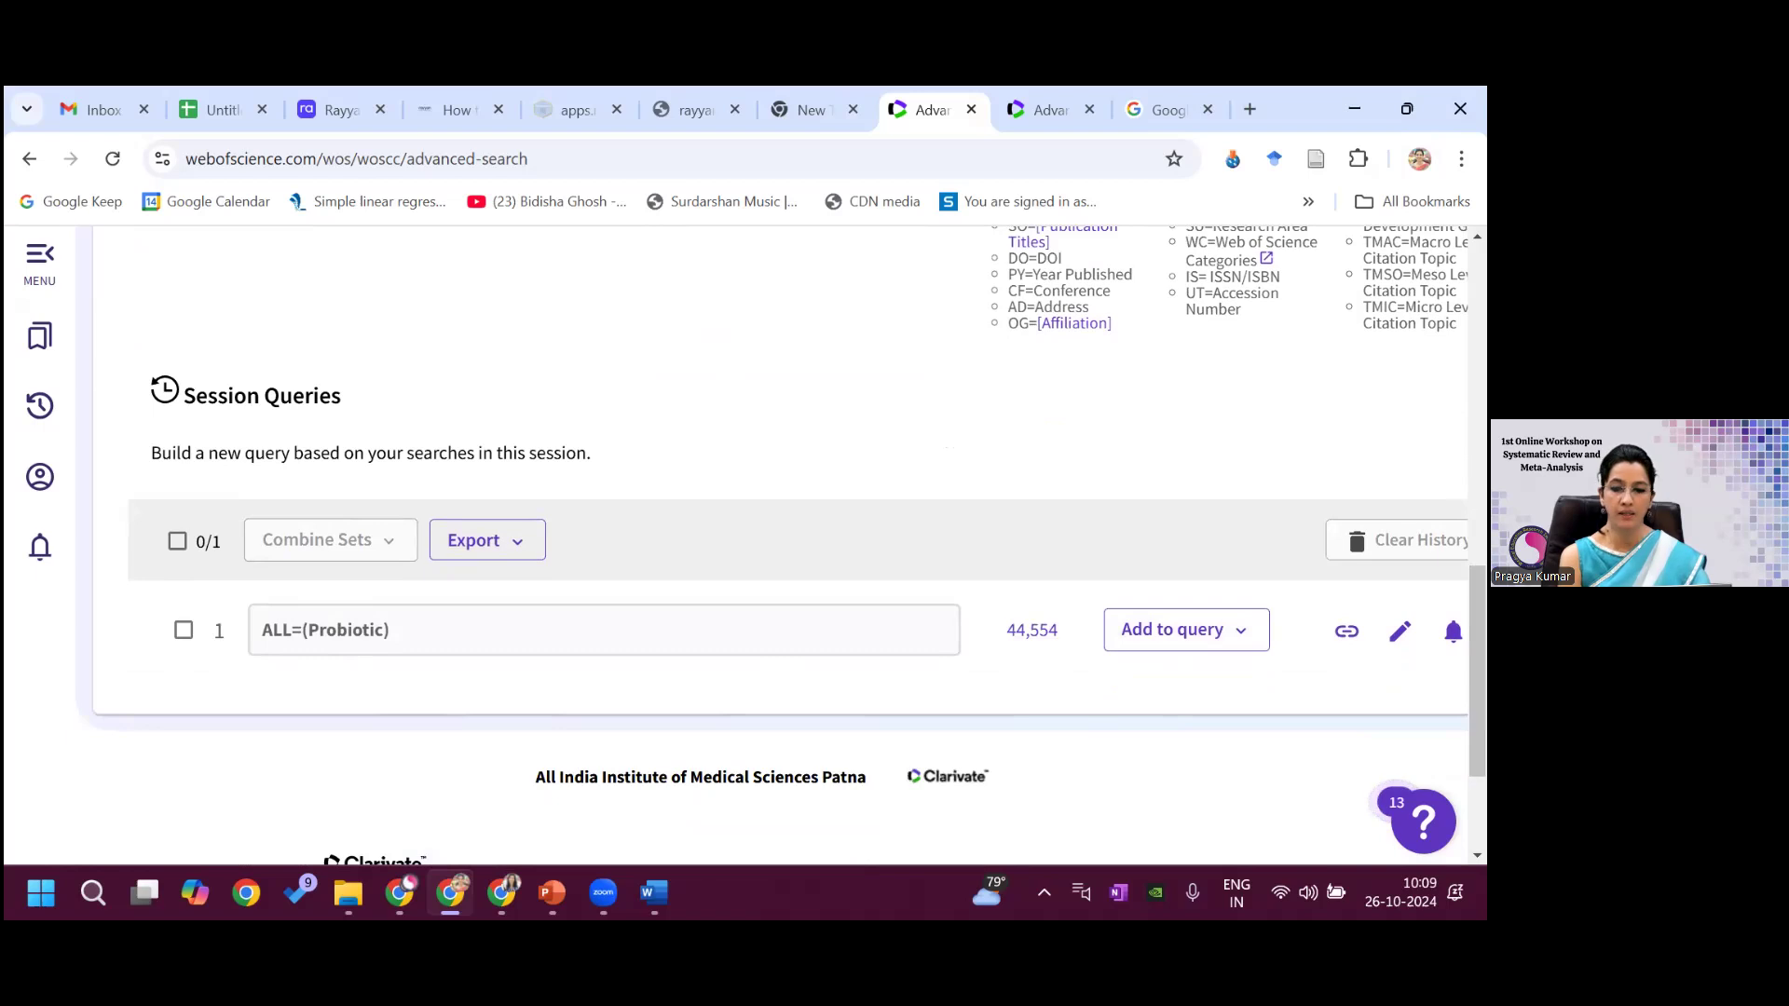
- Open the results of the Probiotic session query and look through all suggested quick-add keywords for synonyms
scroll(782, 546, "up", 7)
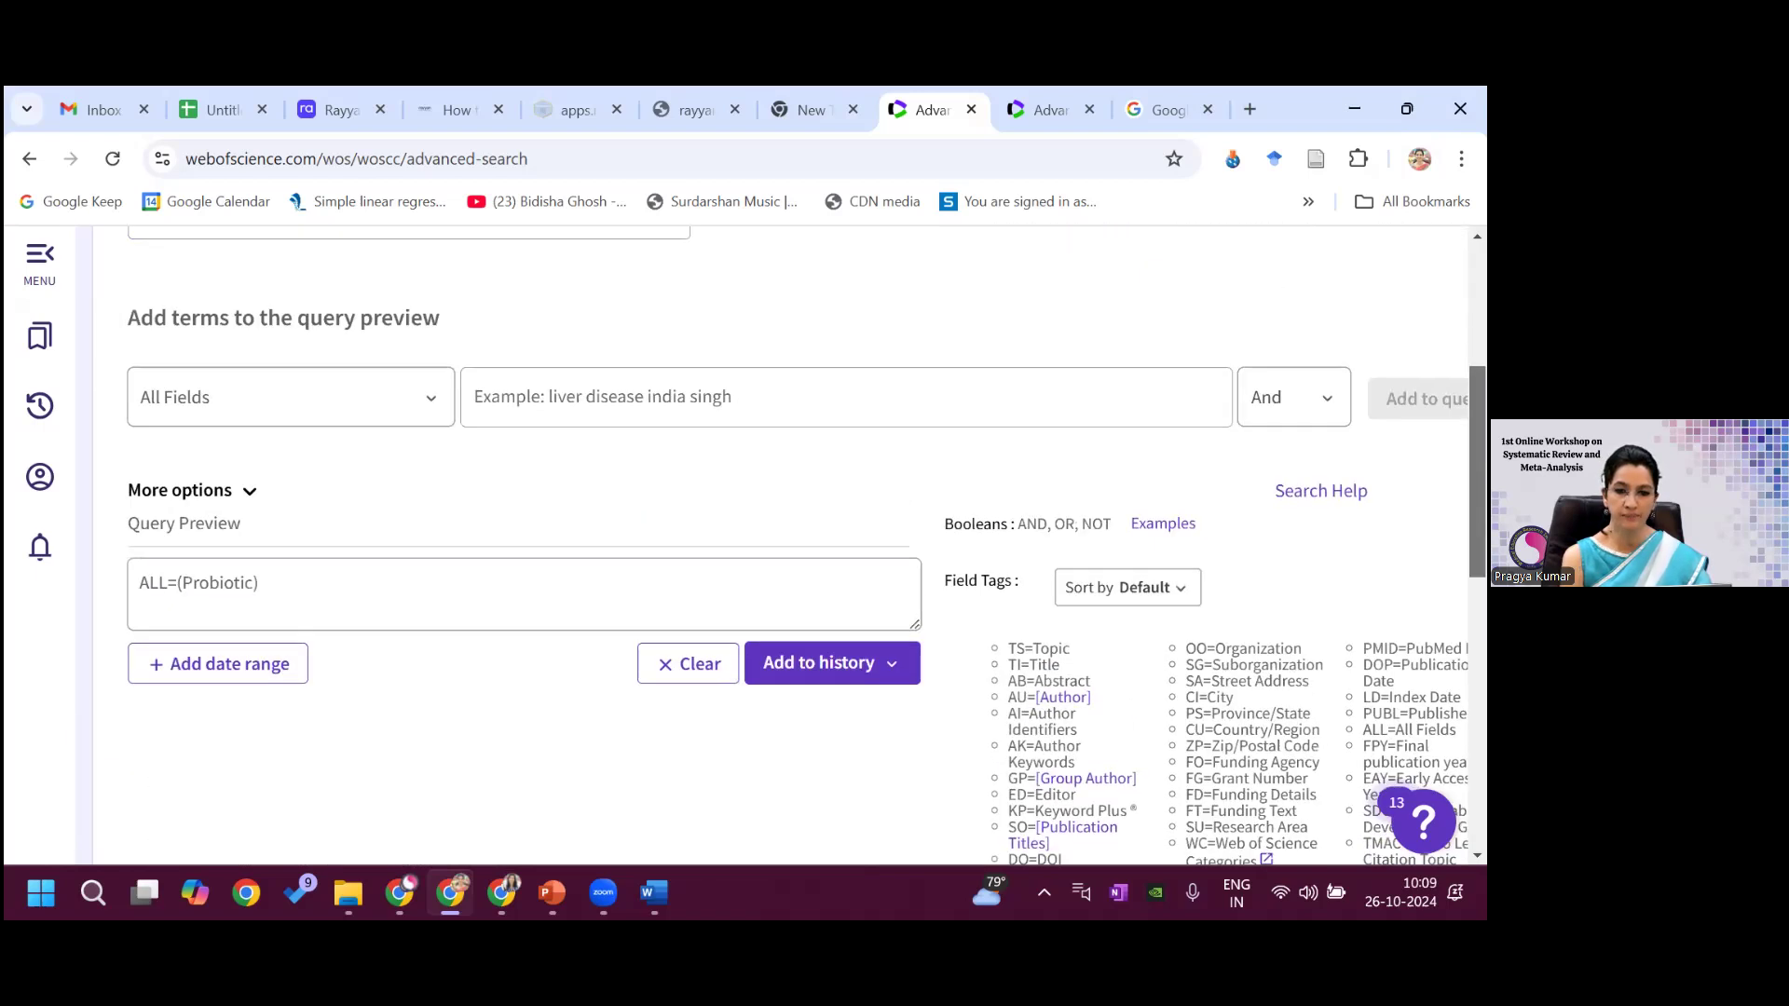
scroll(1160, 662, "down", 6)
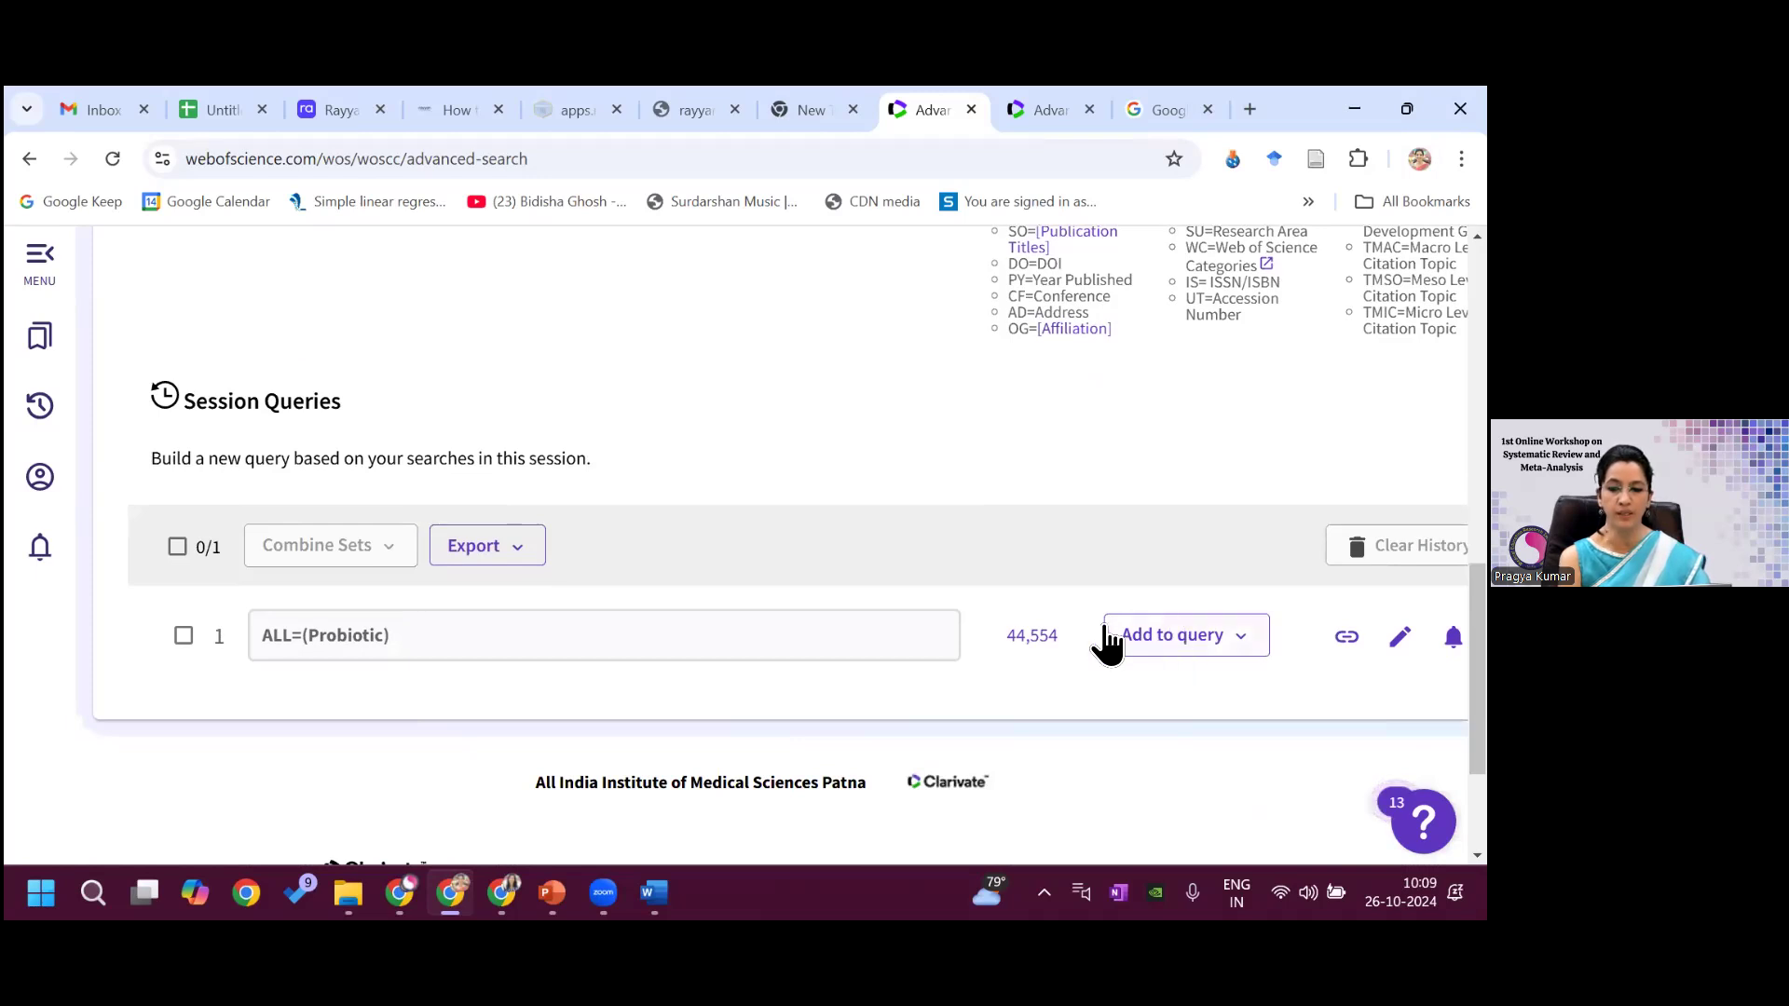
left_click(1042, 639)
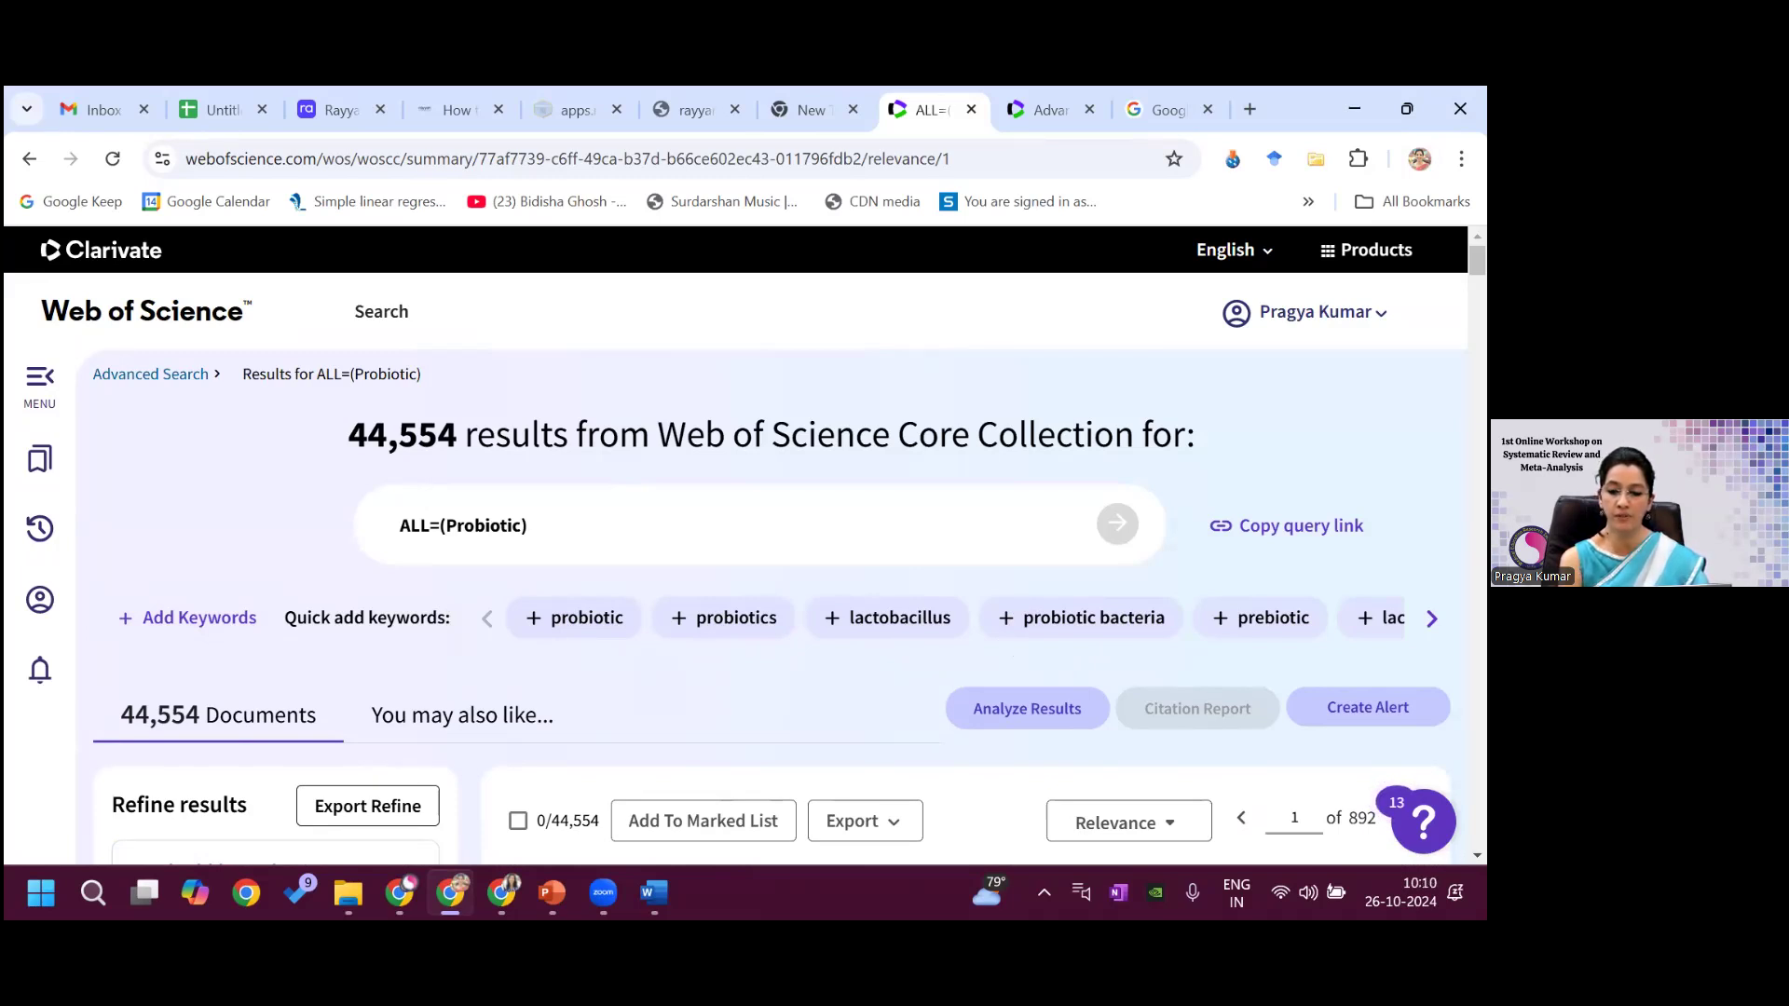
left_click(1432, 619)
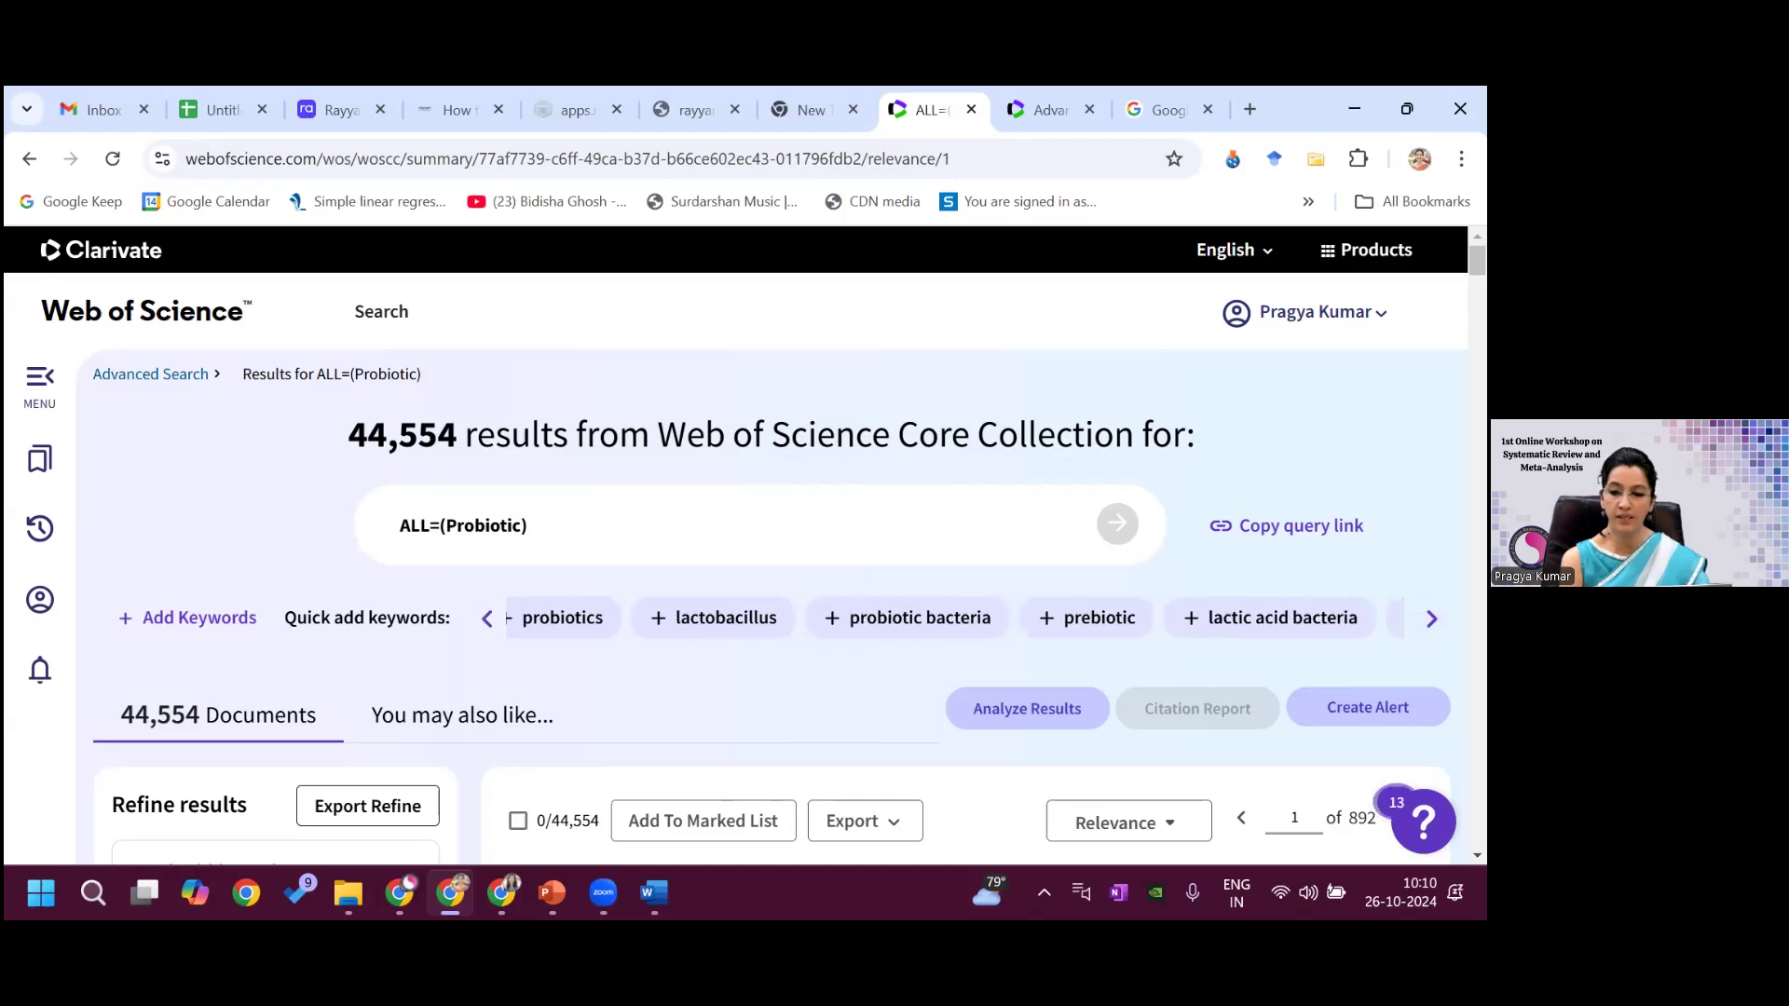
left_click(1433, 618)
left_click(1432, 619)
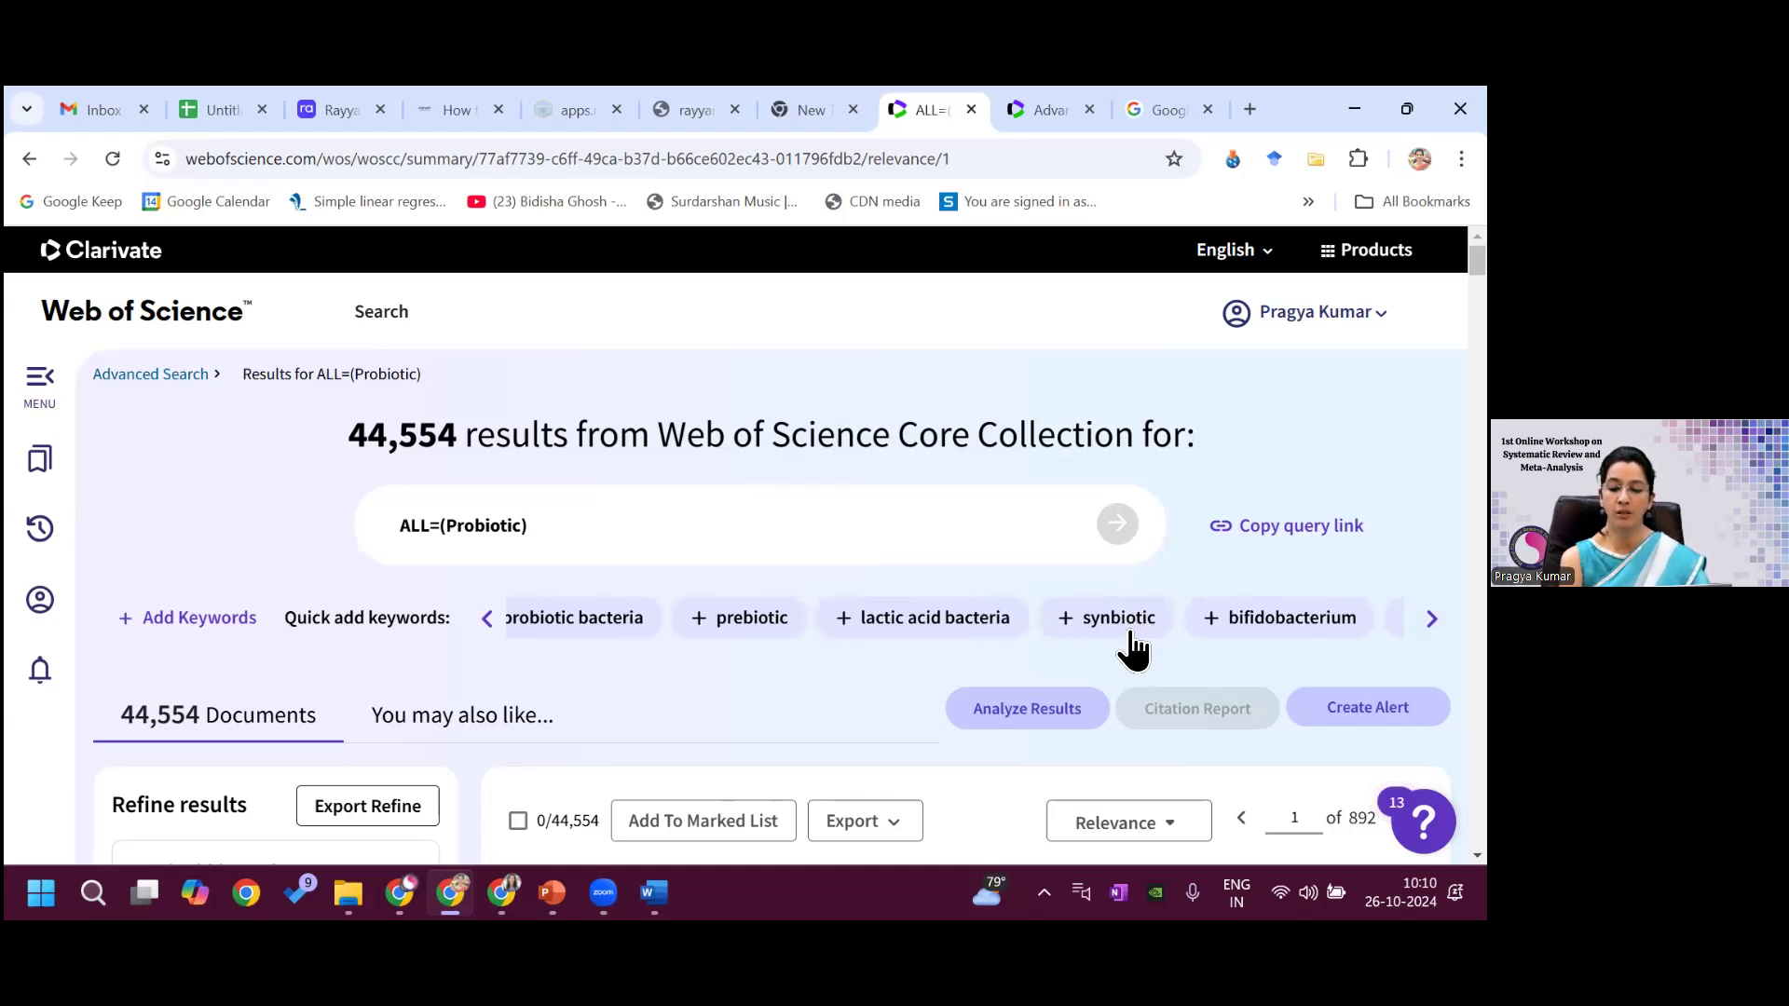
left_click(1432, 619)
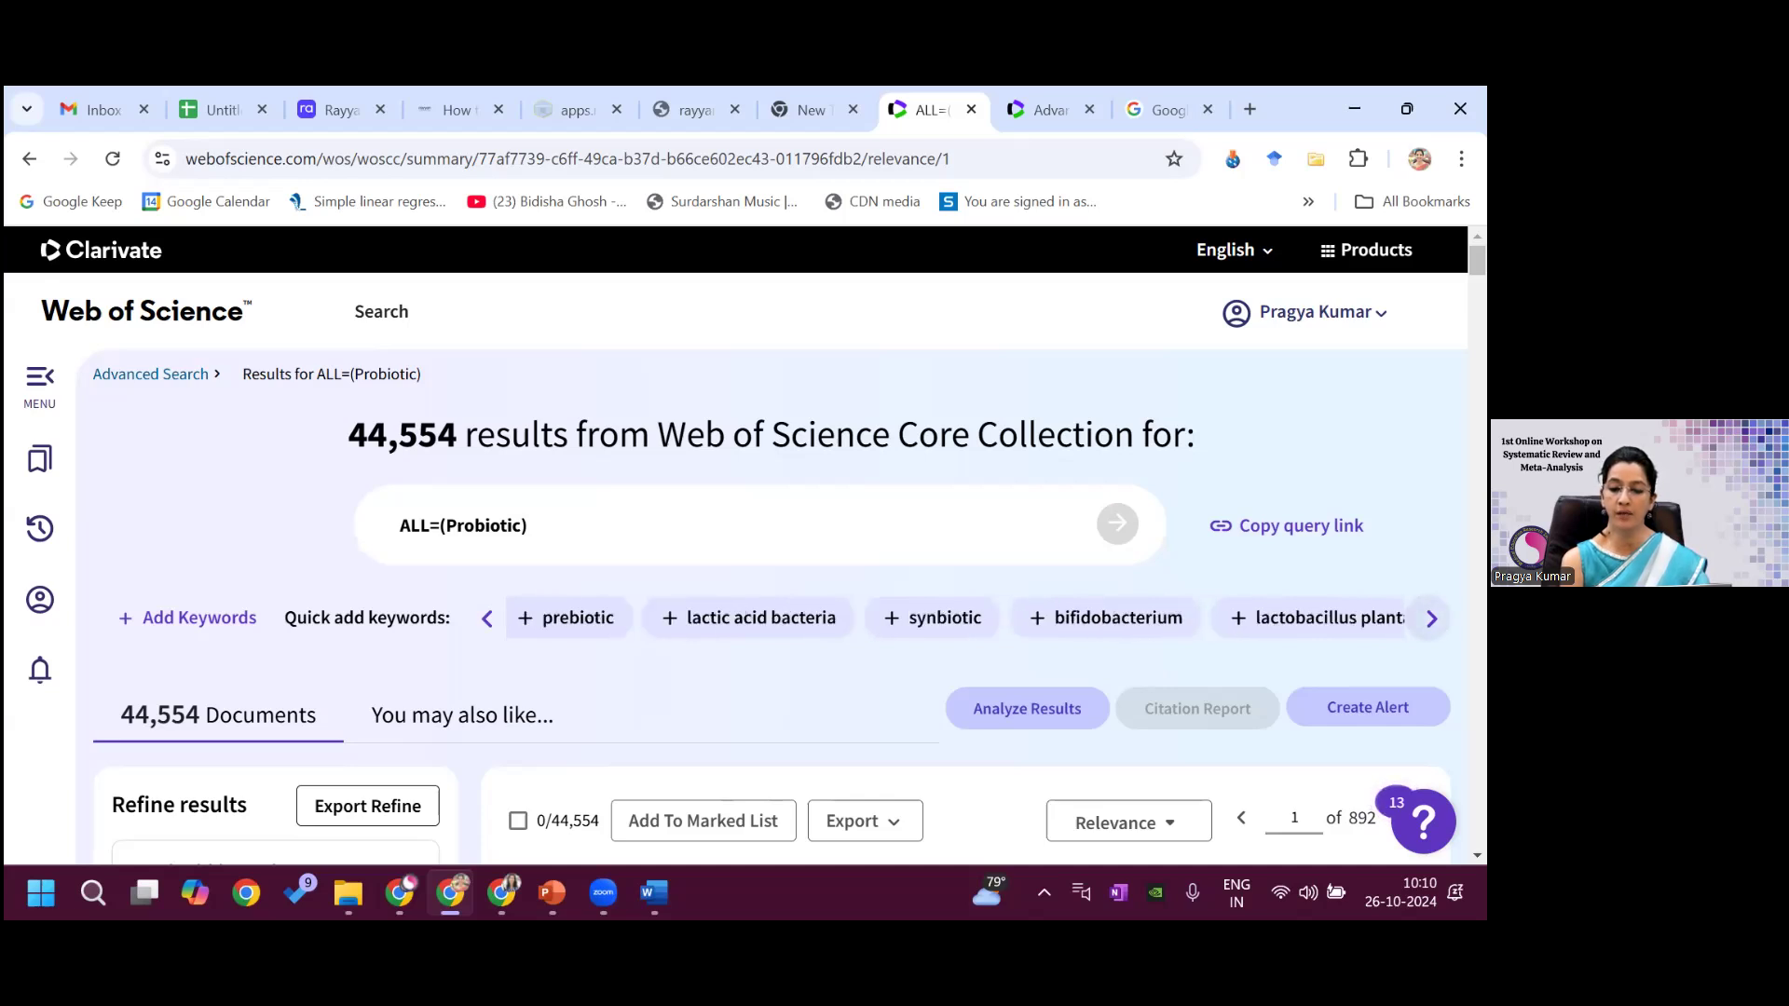
left_click(1433, 619)
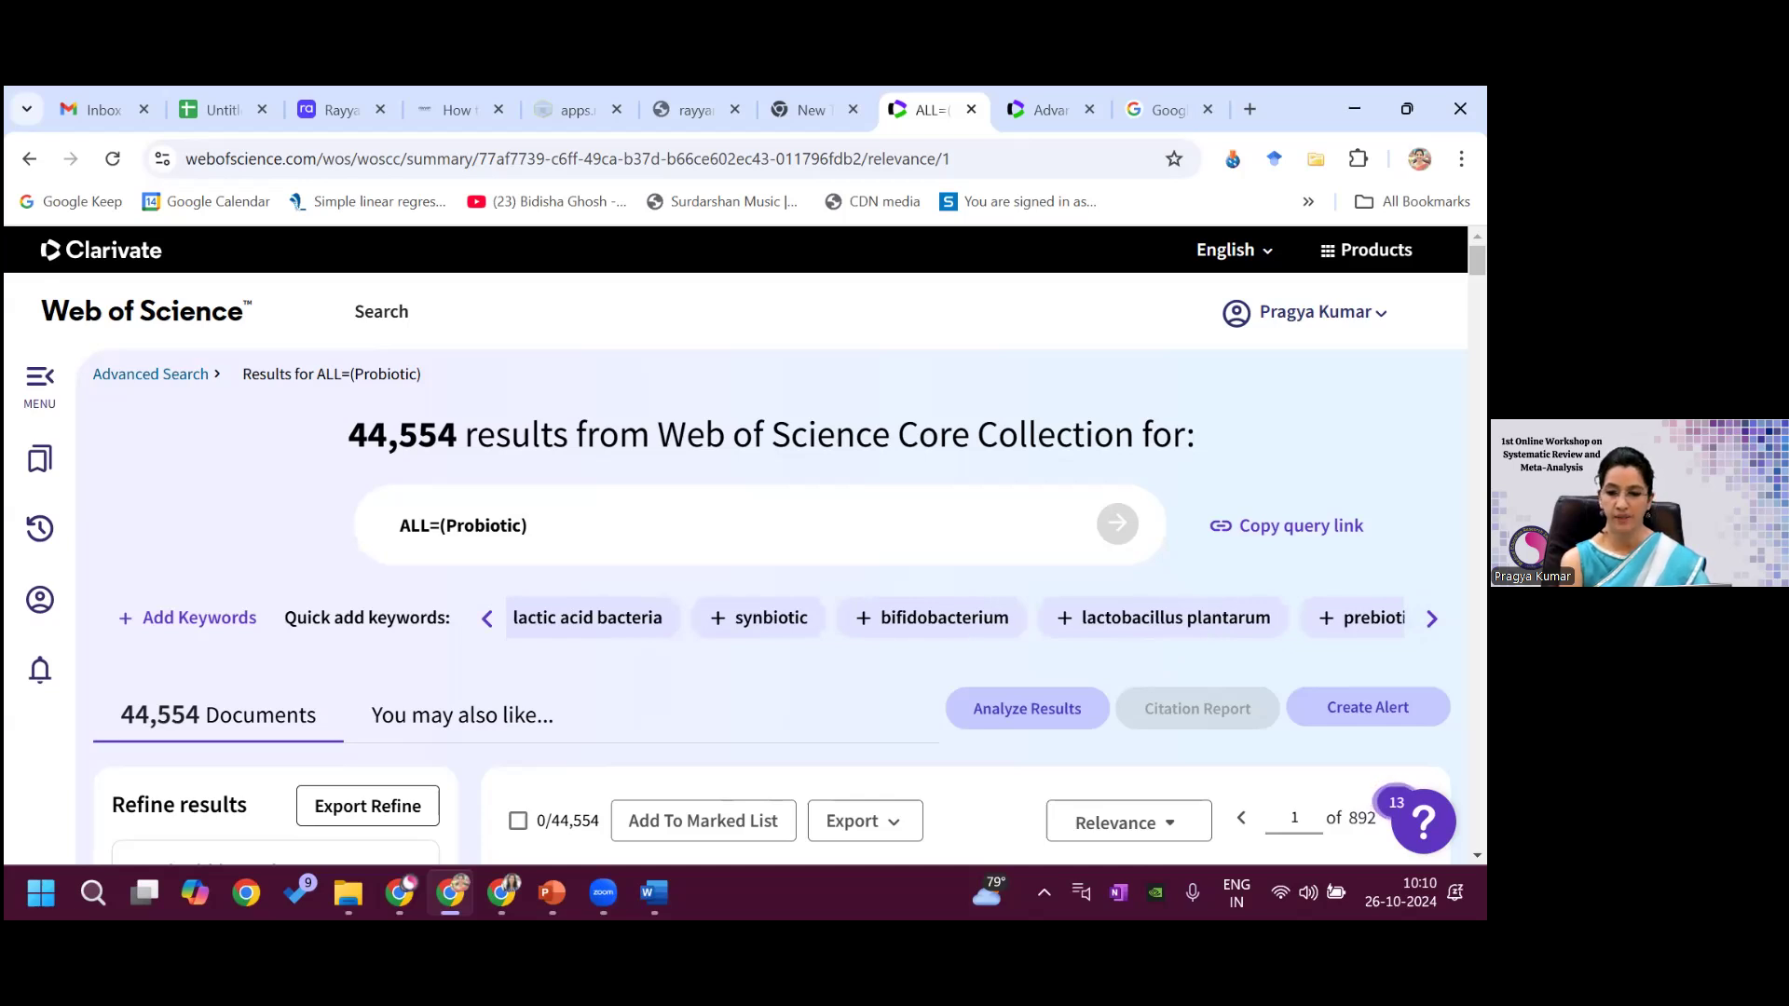
left_click(1432, 618)
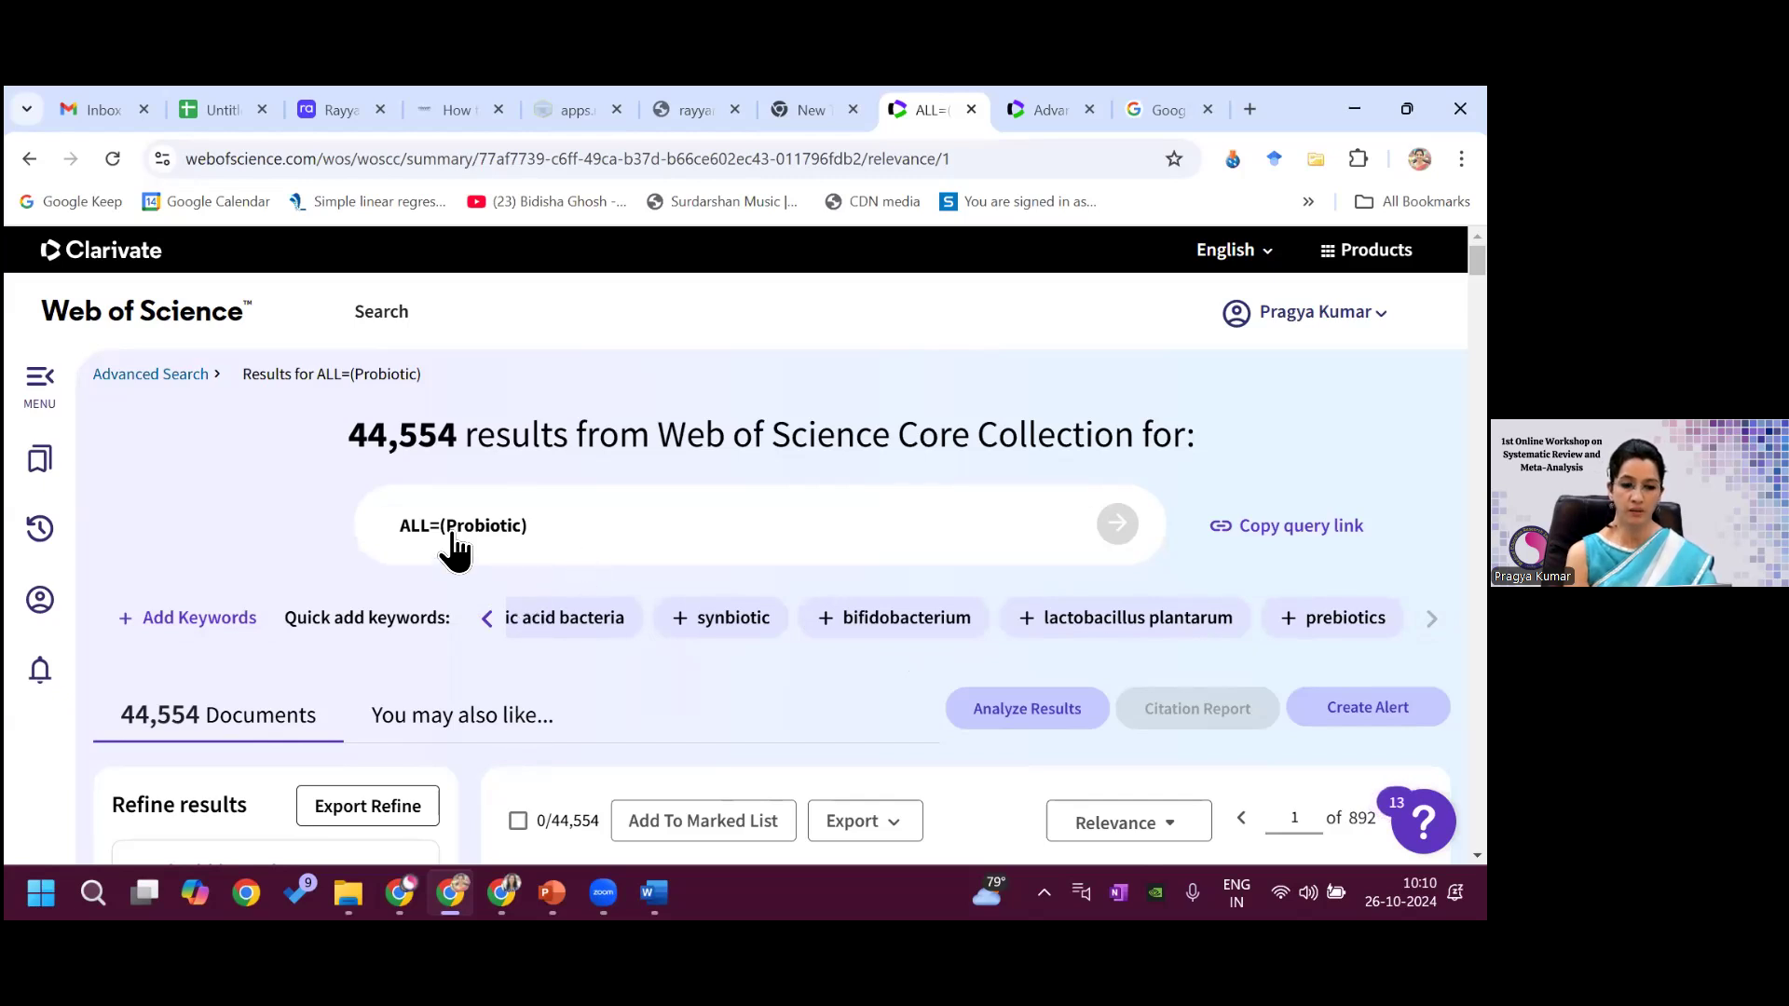
- Return from the Probiotic results to the Advanced Search Query Builder
left_click(176, 377)
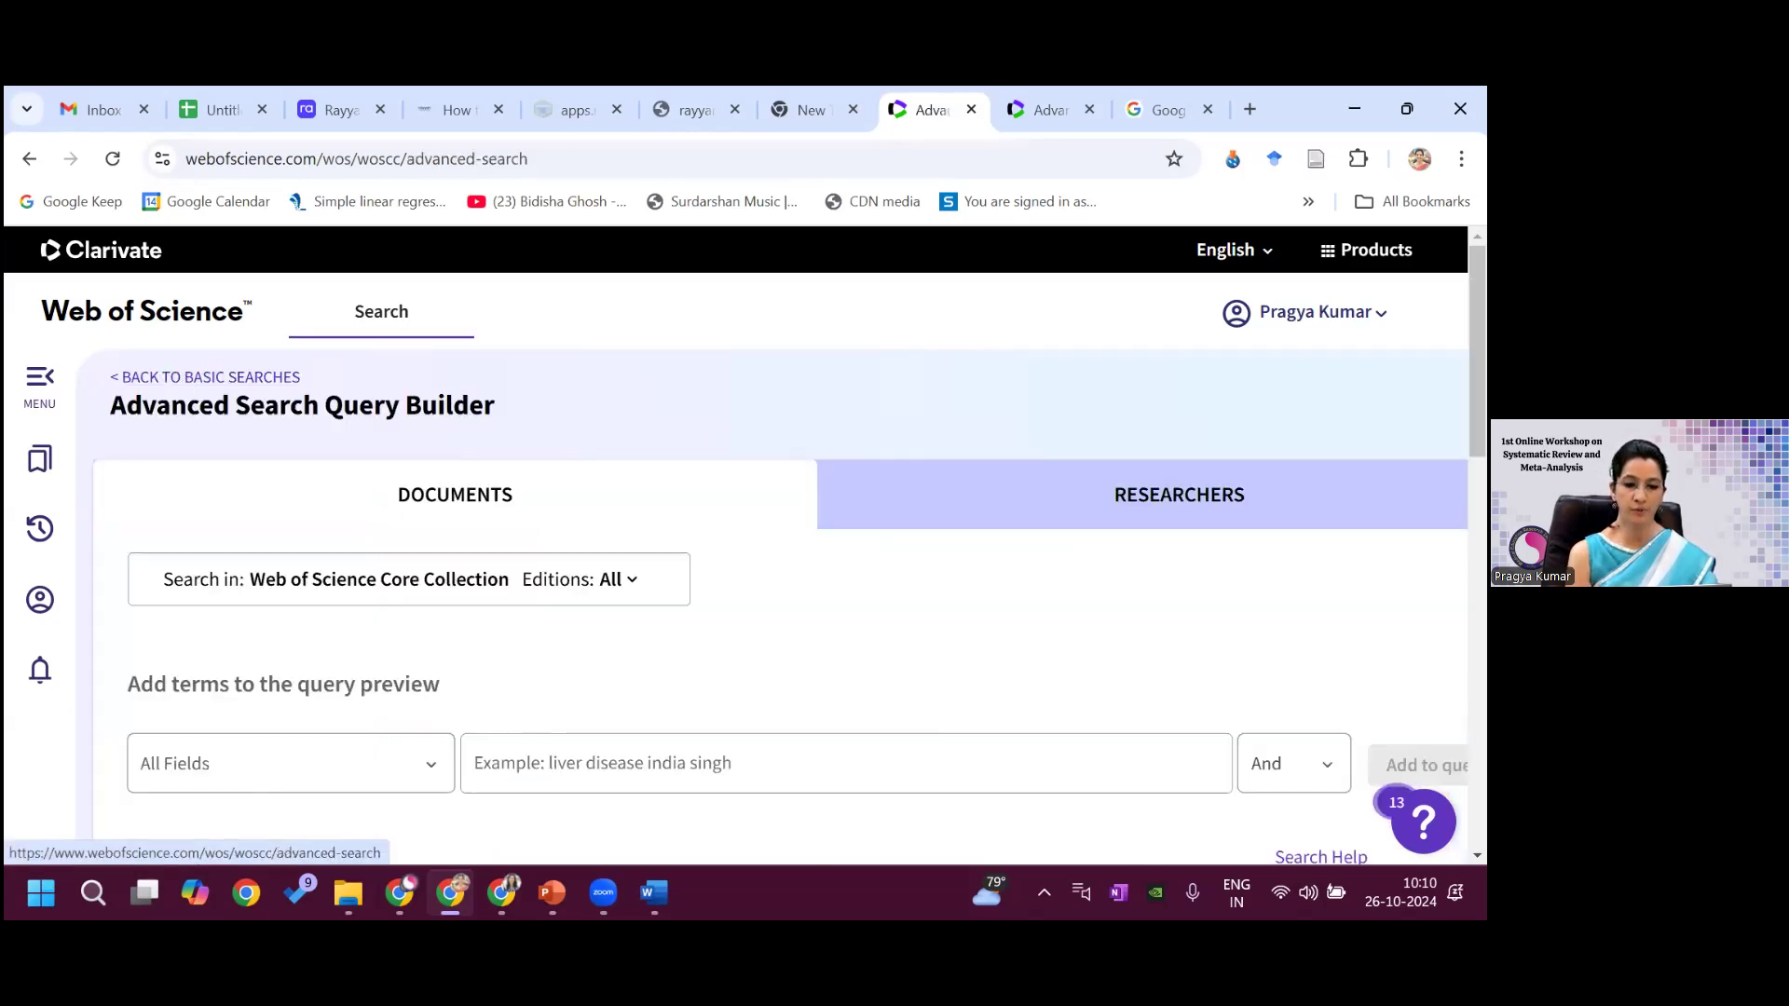
left_click_drag(1477, 372, 1477, 427)
scroll(799, 523, "down", 1)
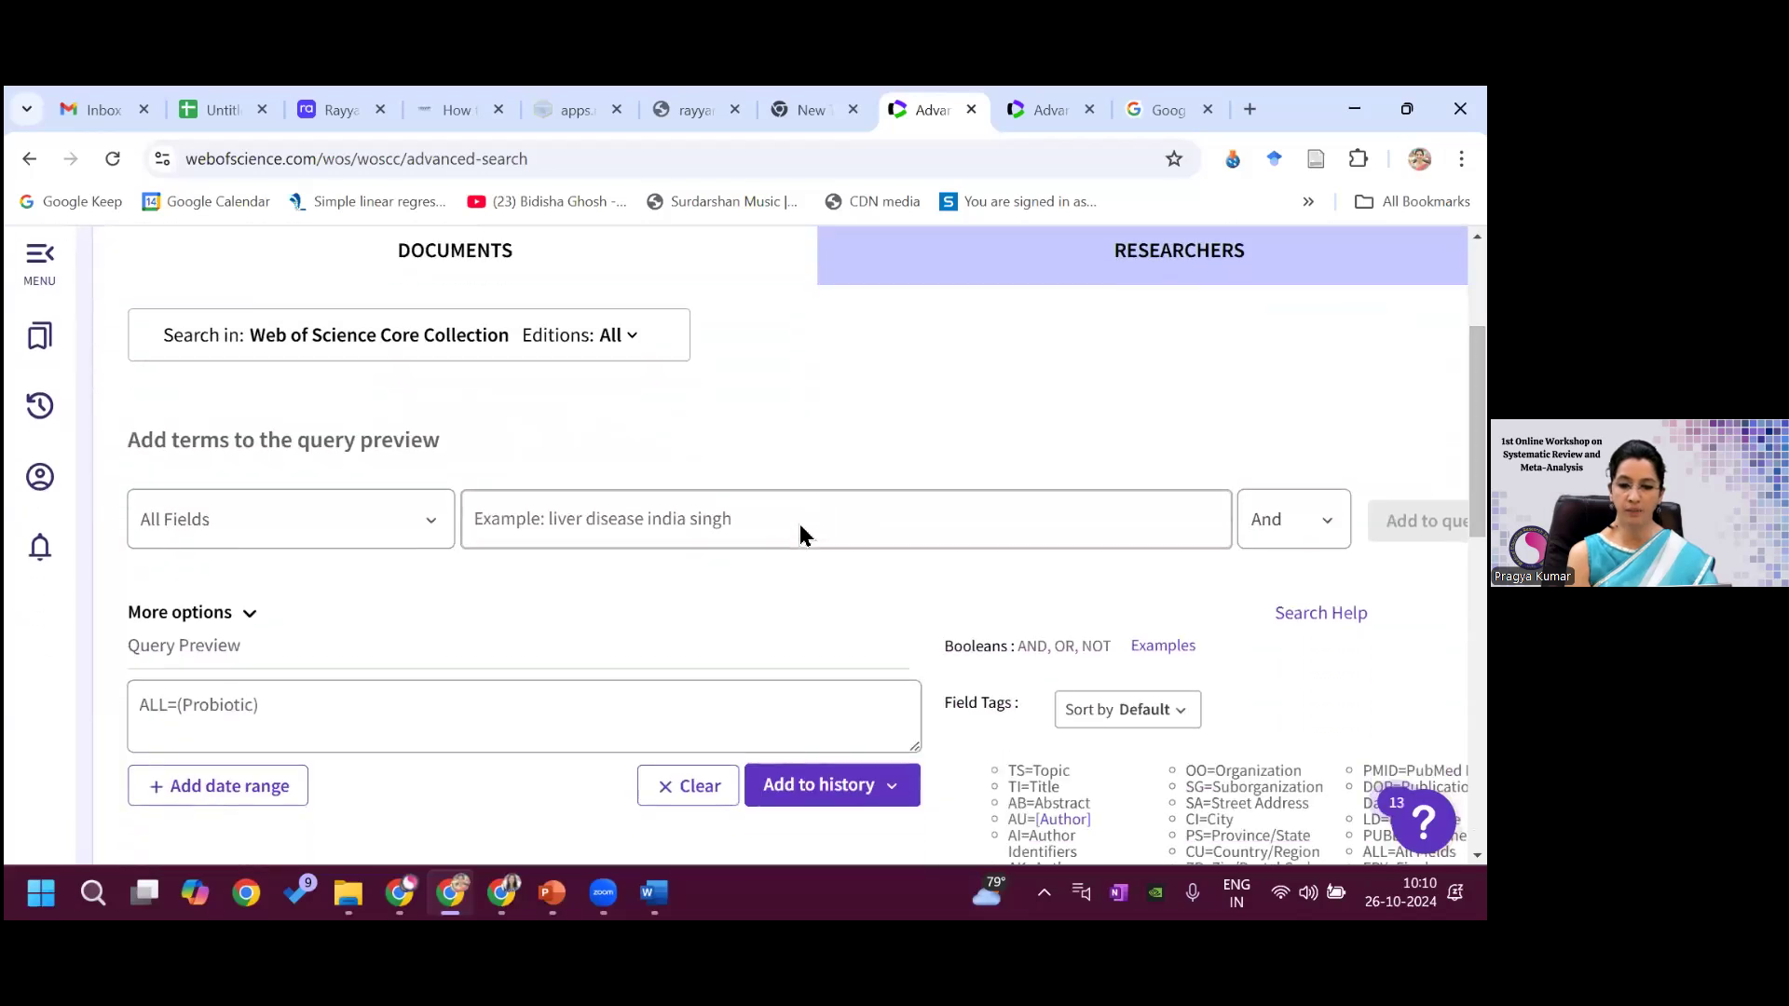
- Try adding the term diarrhea in All Fields to the Probiotic query with the And operator
left_click(776, 525)
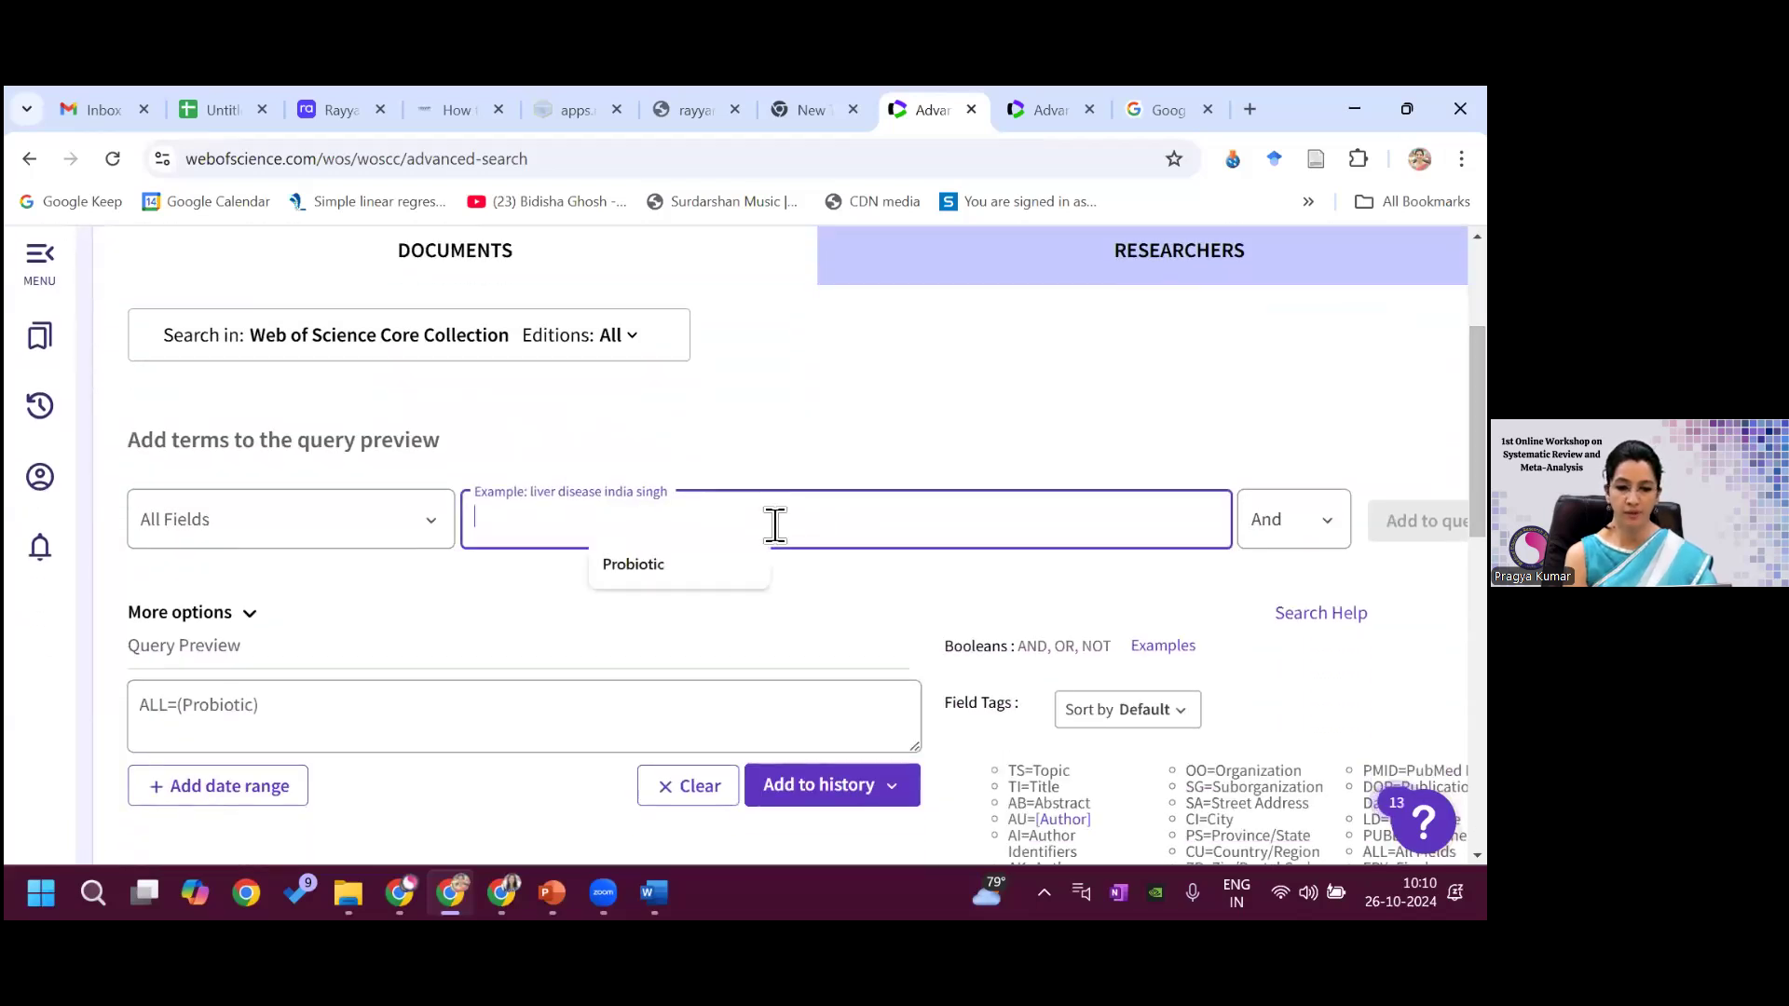
type("diarrhea")
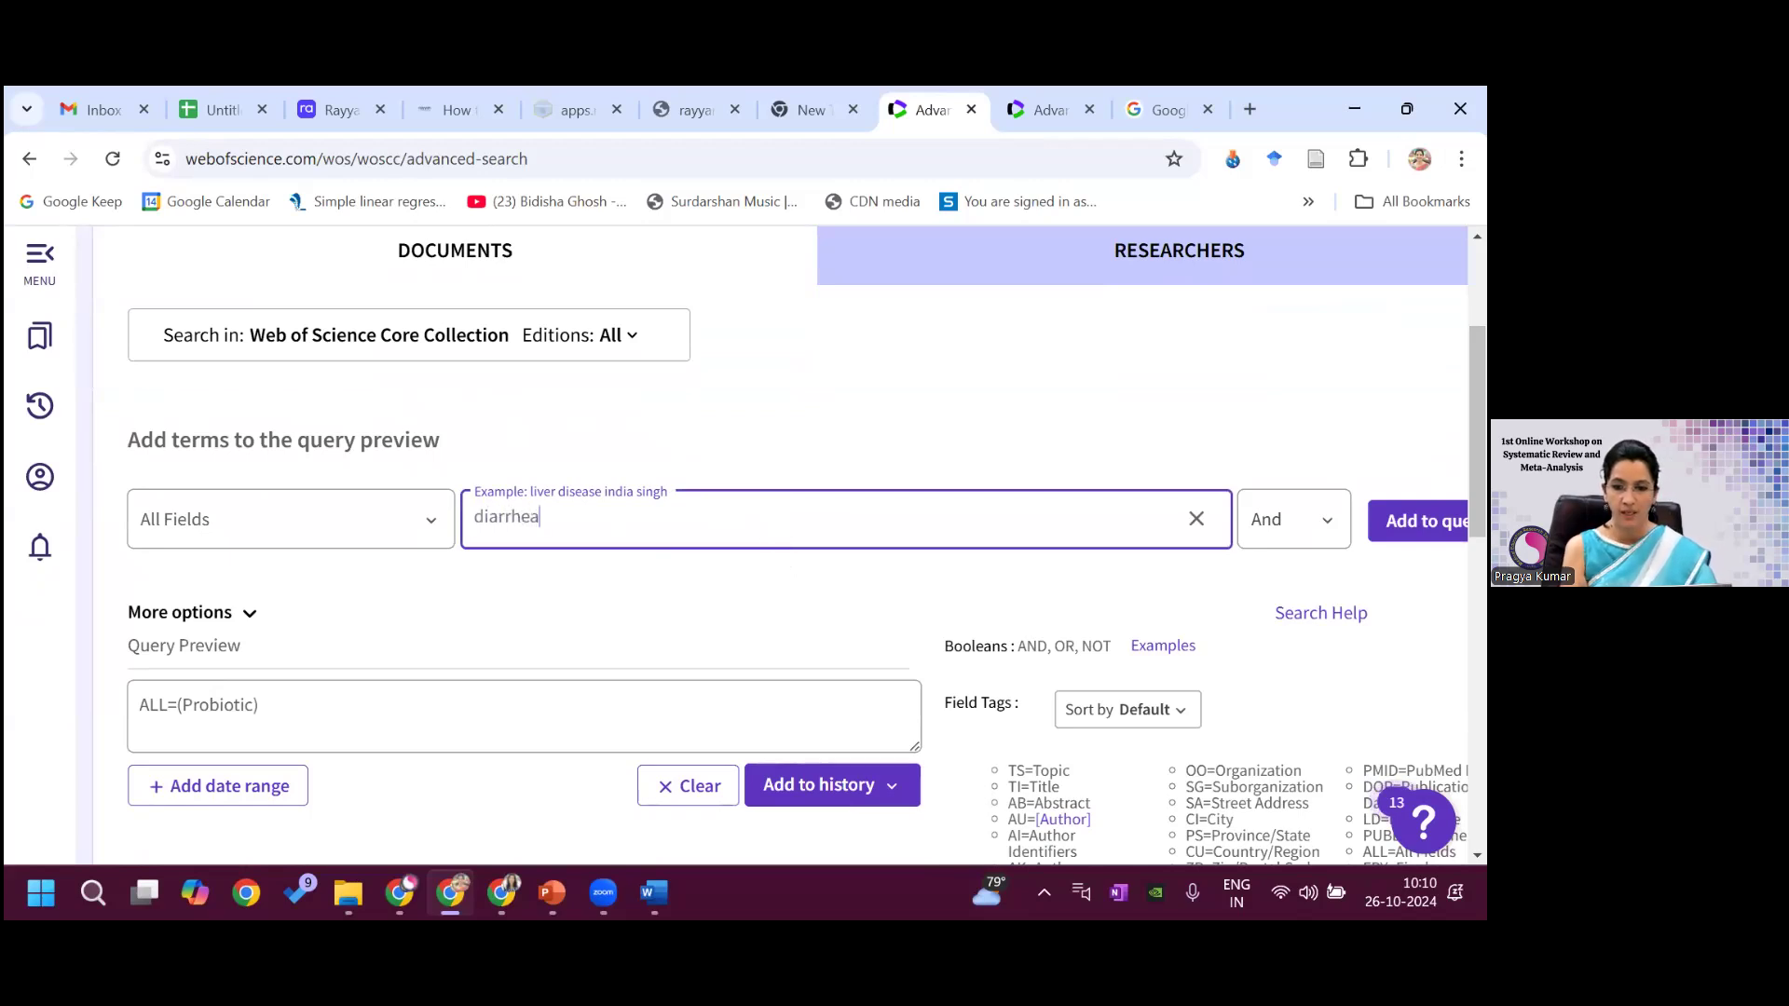
key("Return")
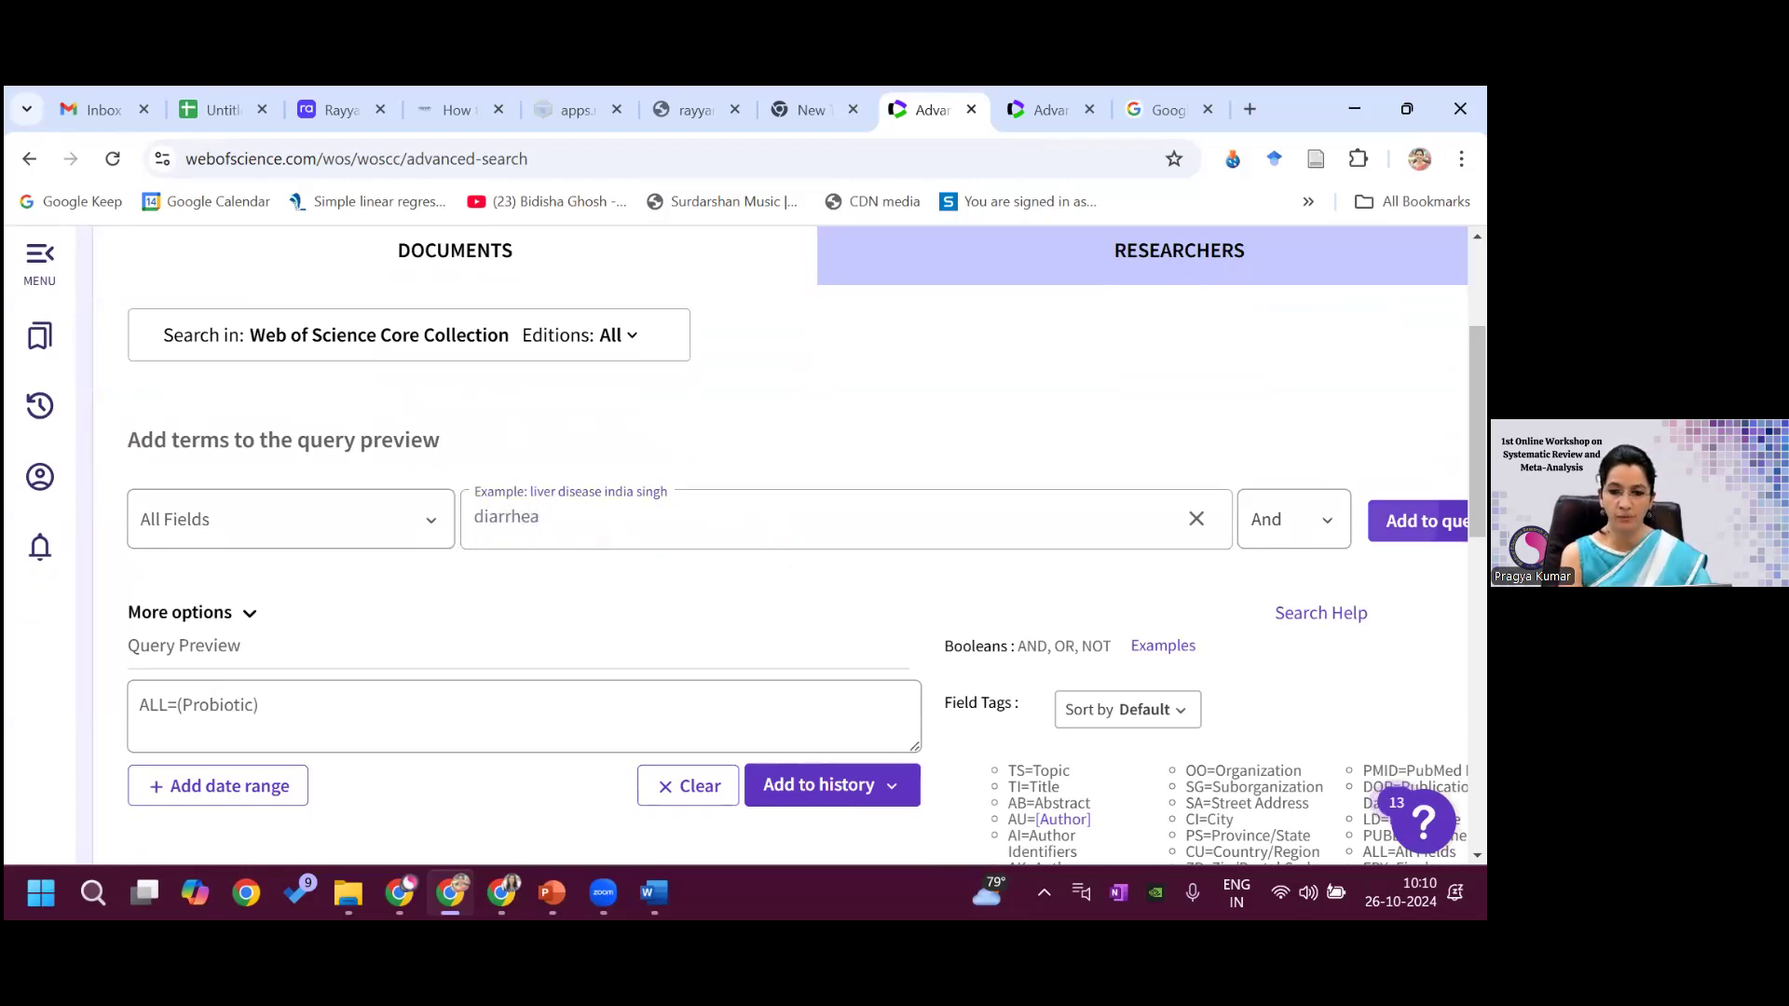
- Review the combined Probiotic and diarrhea query and clear it from the query preview
left_click(308, 706)
left_click(198, 705, "shift")
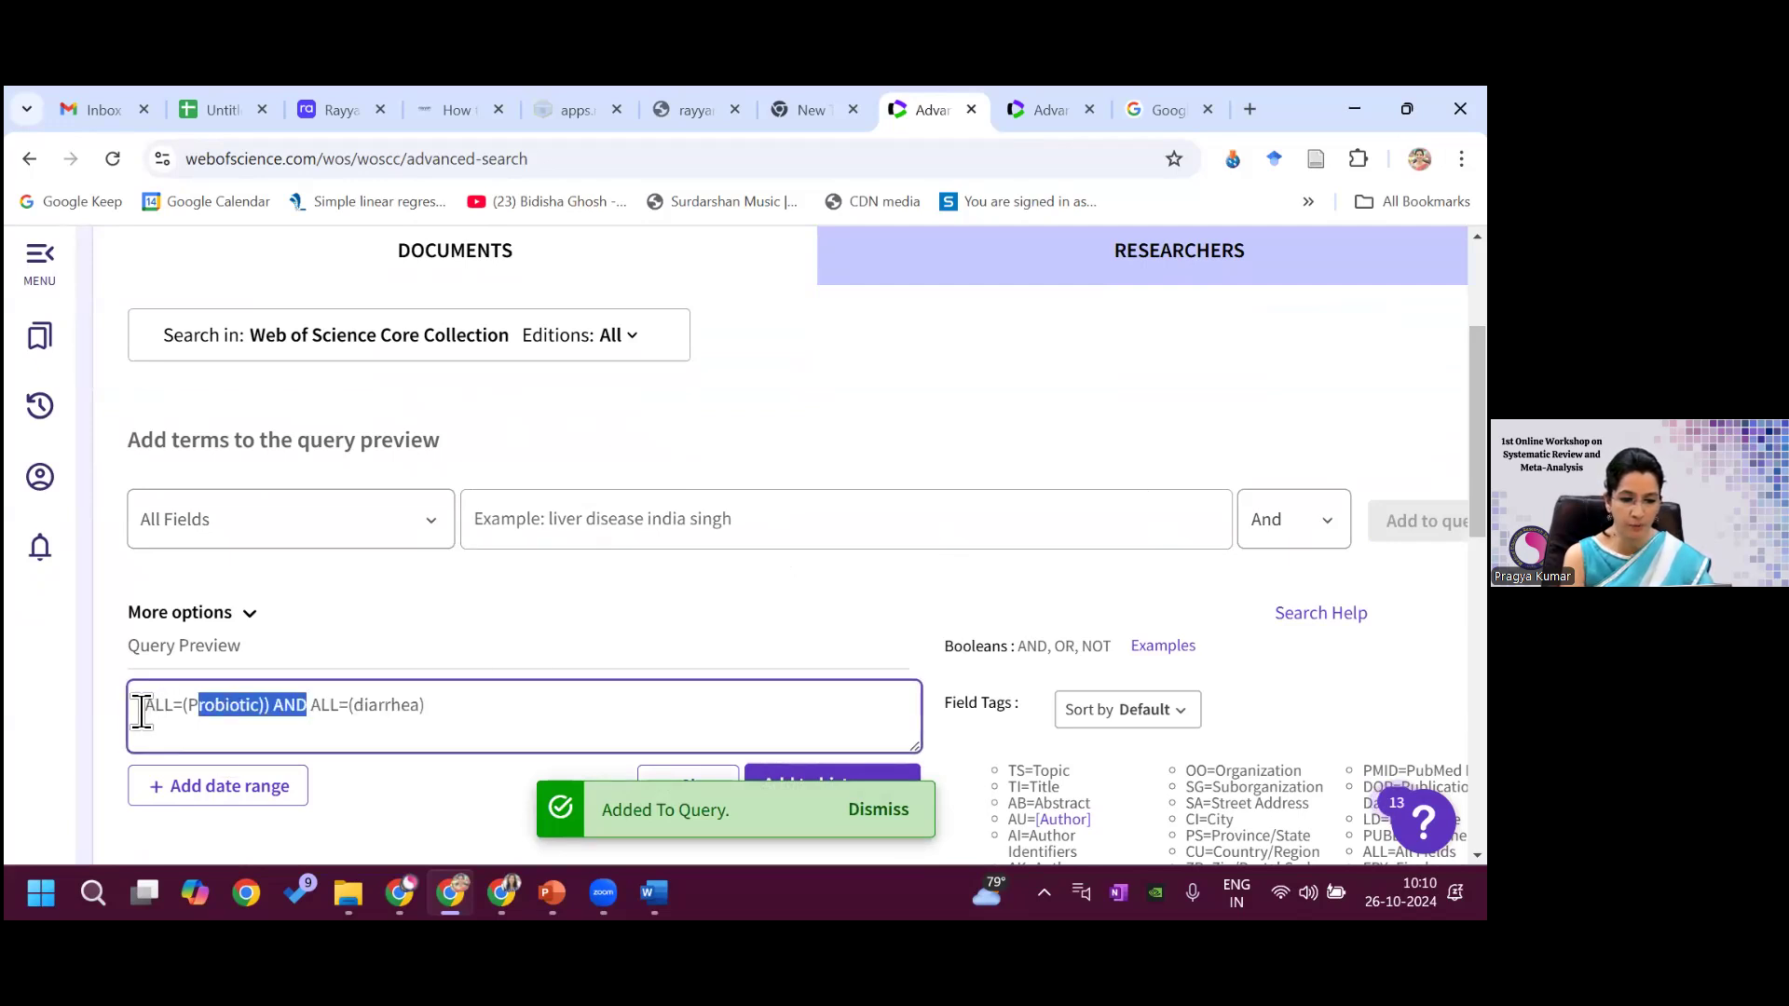
left_click_drag(142, 712, 141, 712)
left_click_drag(266, 723, 156, 707)
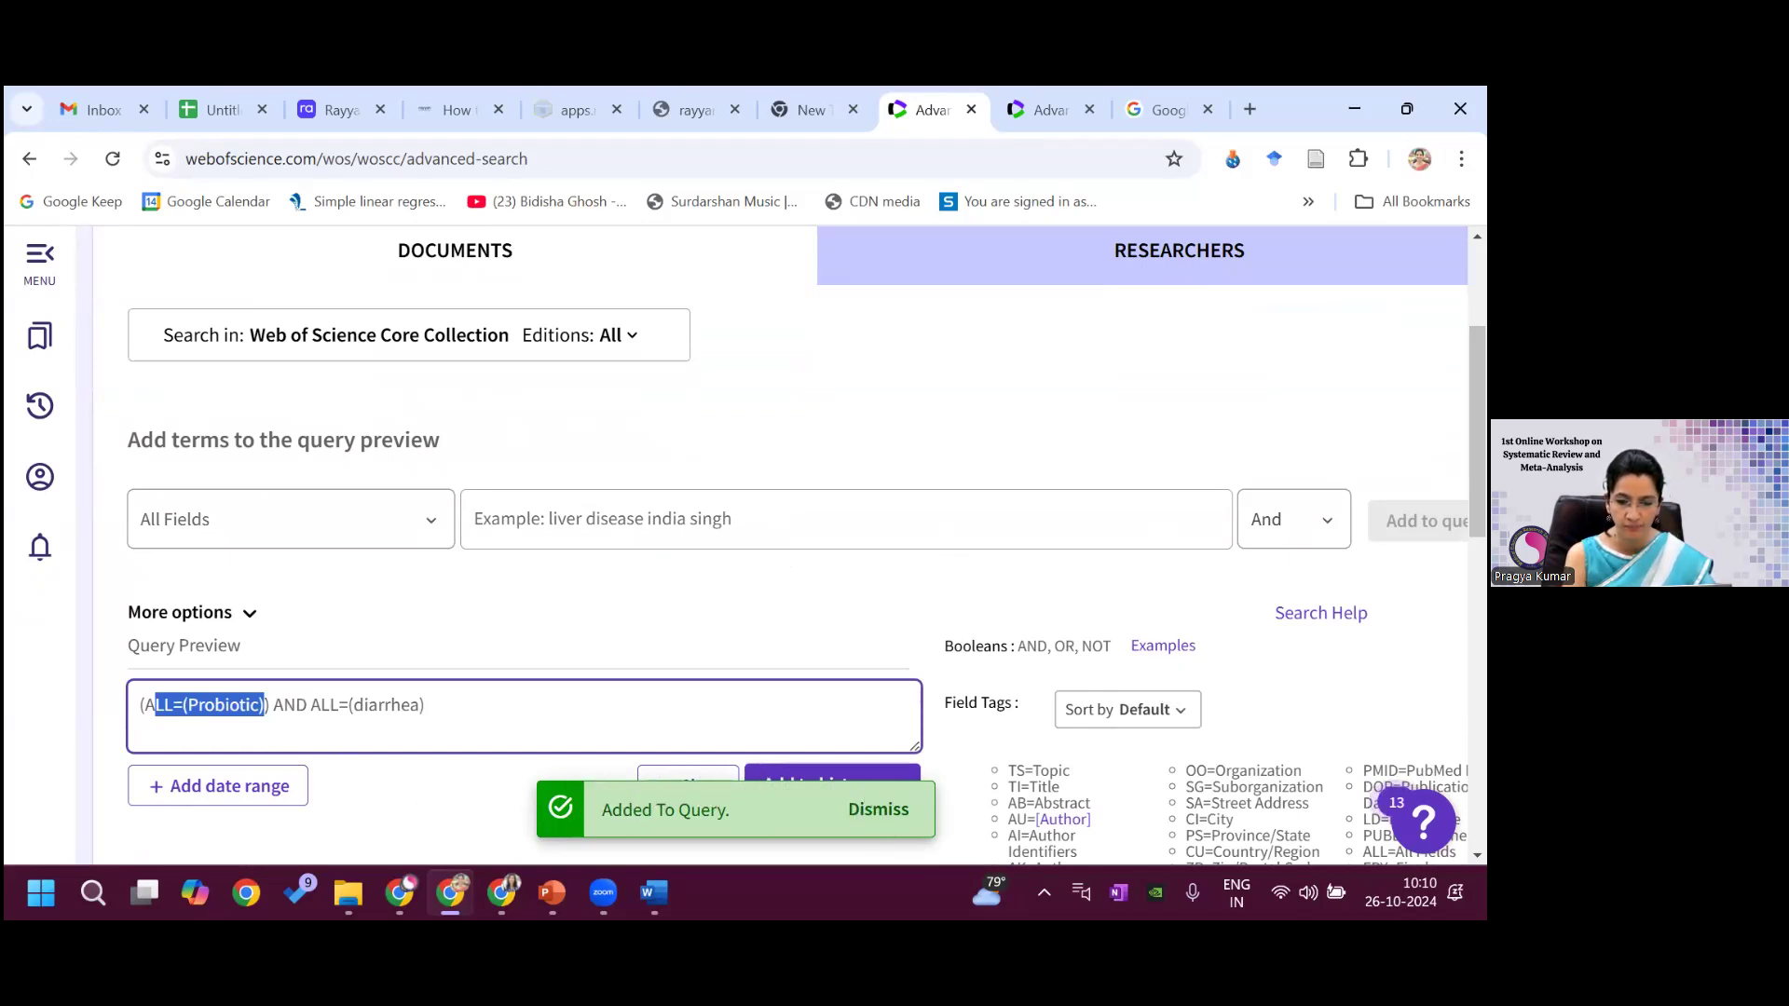
double_click(665, 810)
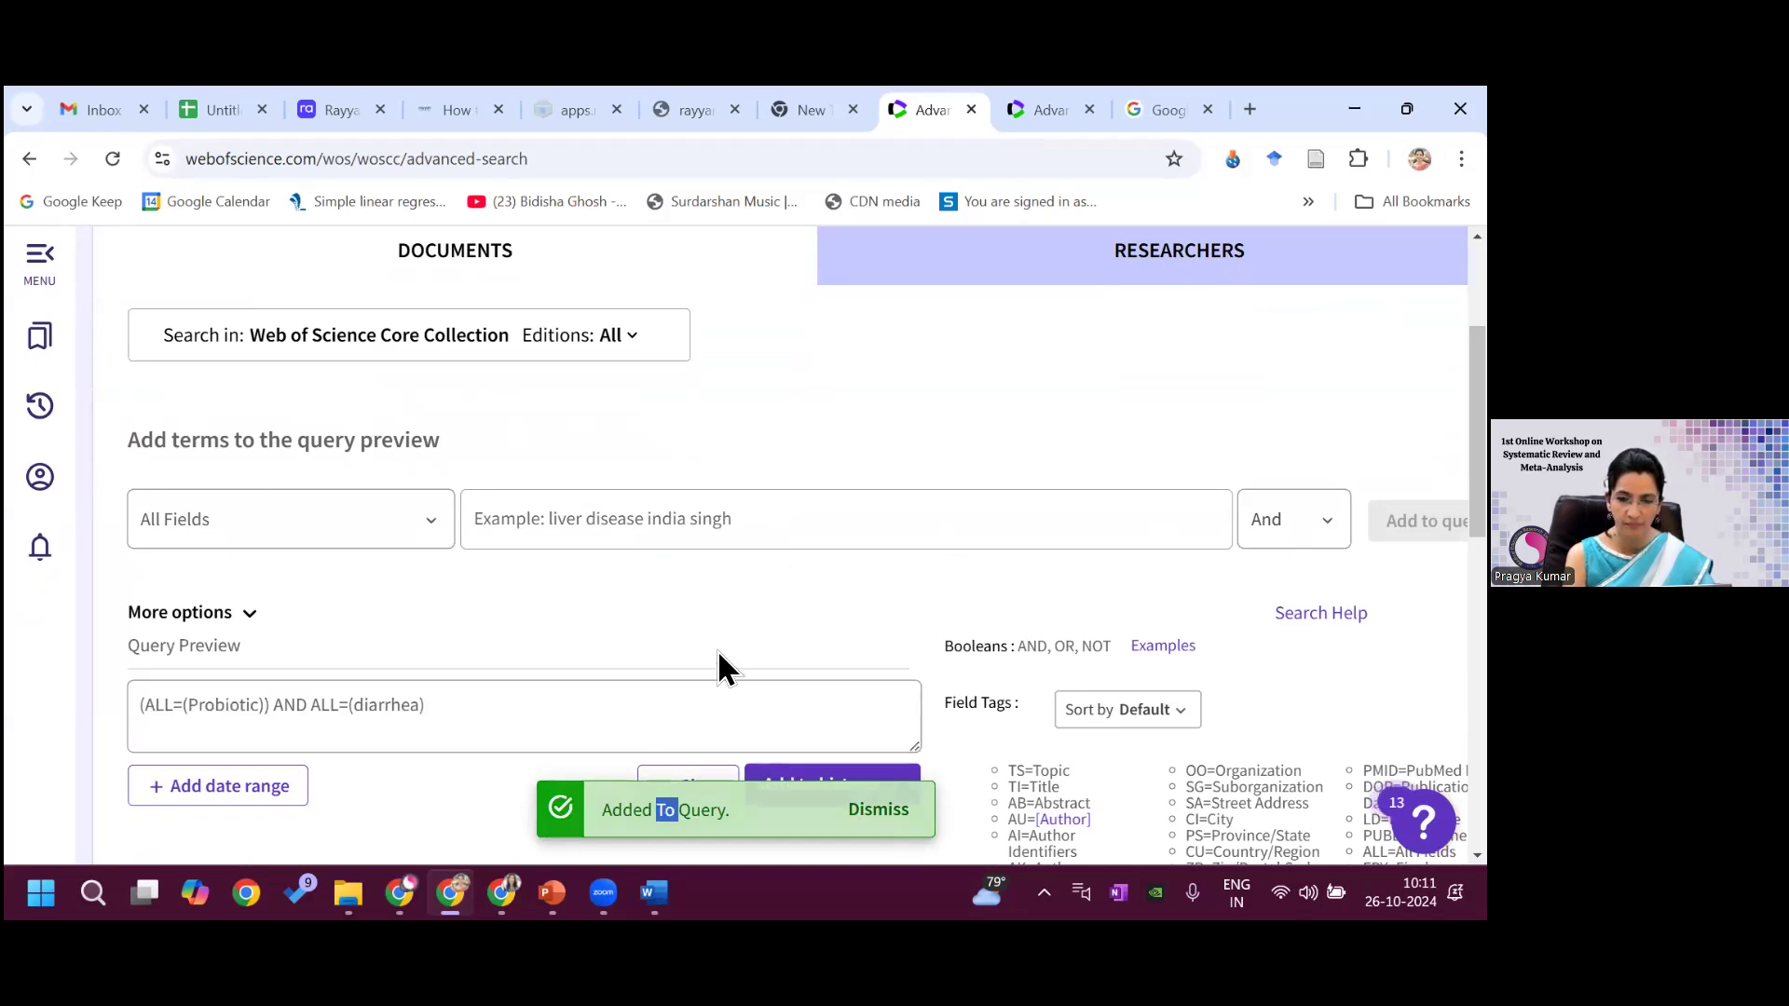
left_click(701, 800)
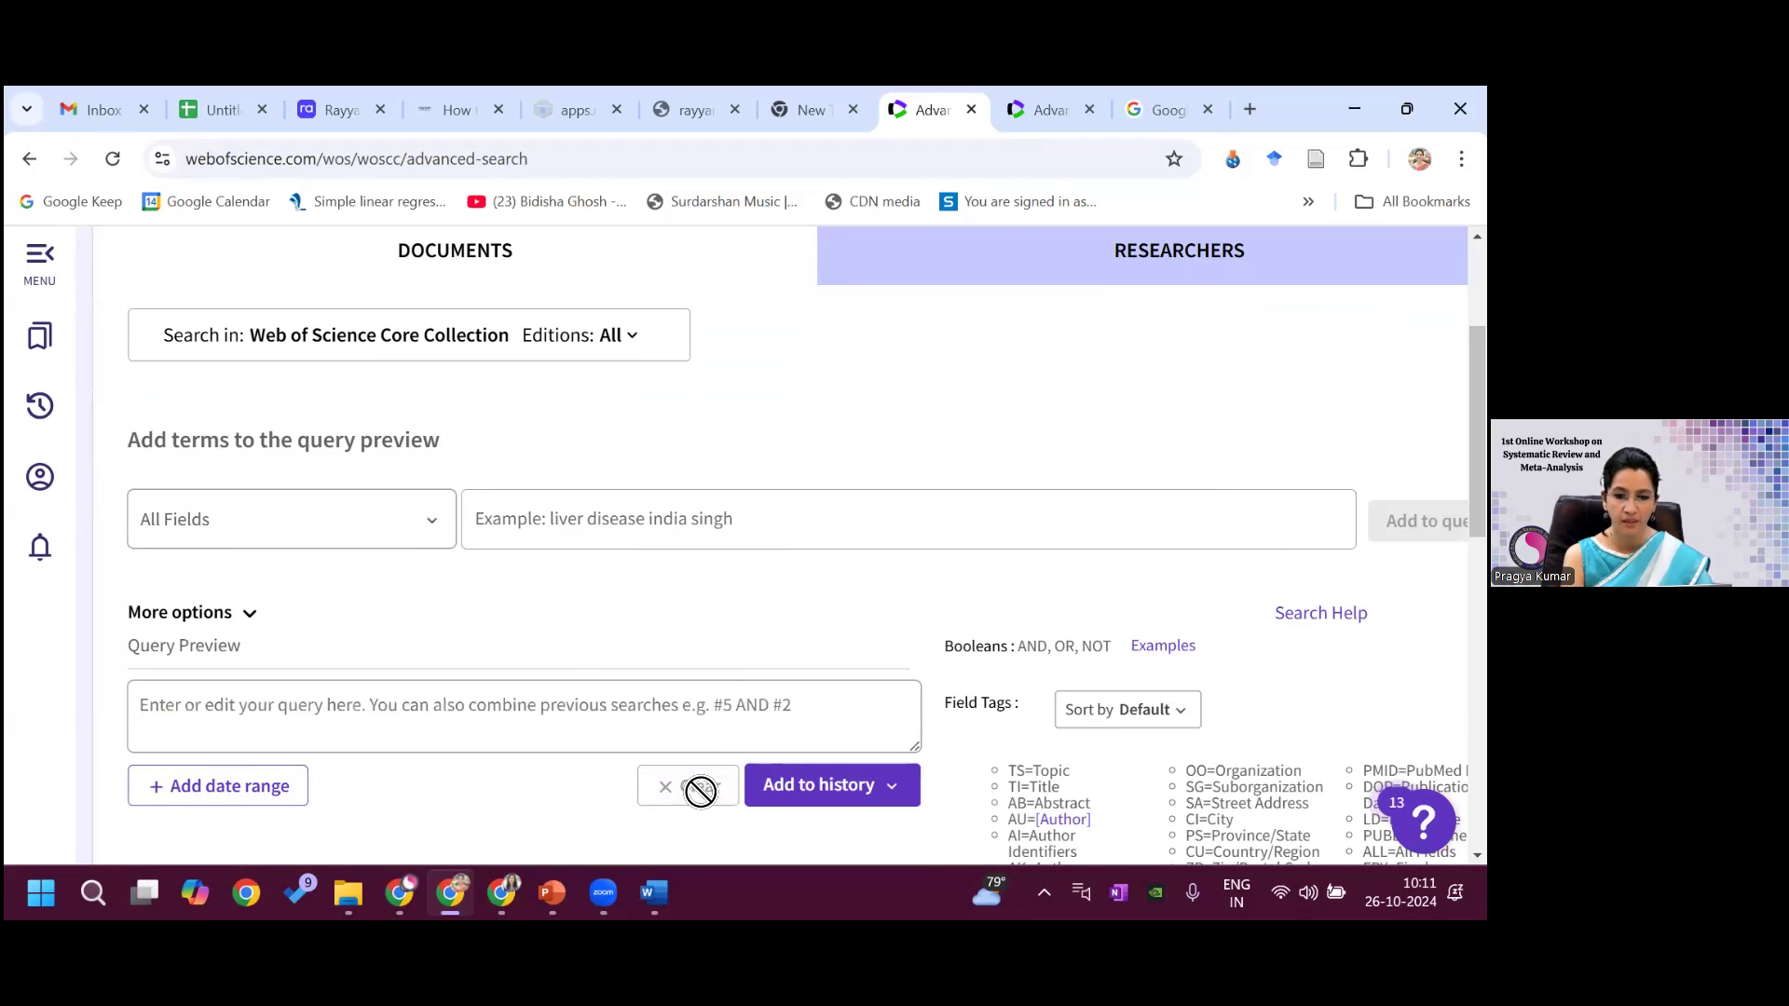
- Build a separate All Fields query for diarrhea and save it to the search history
left_click(623, 529)
left_click(650, 604)
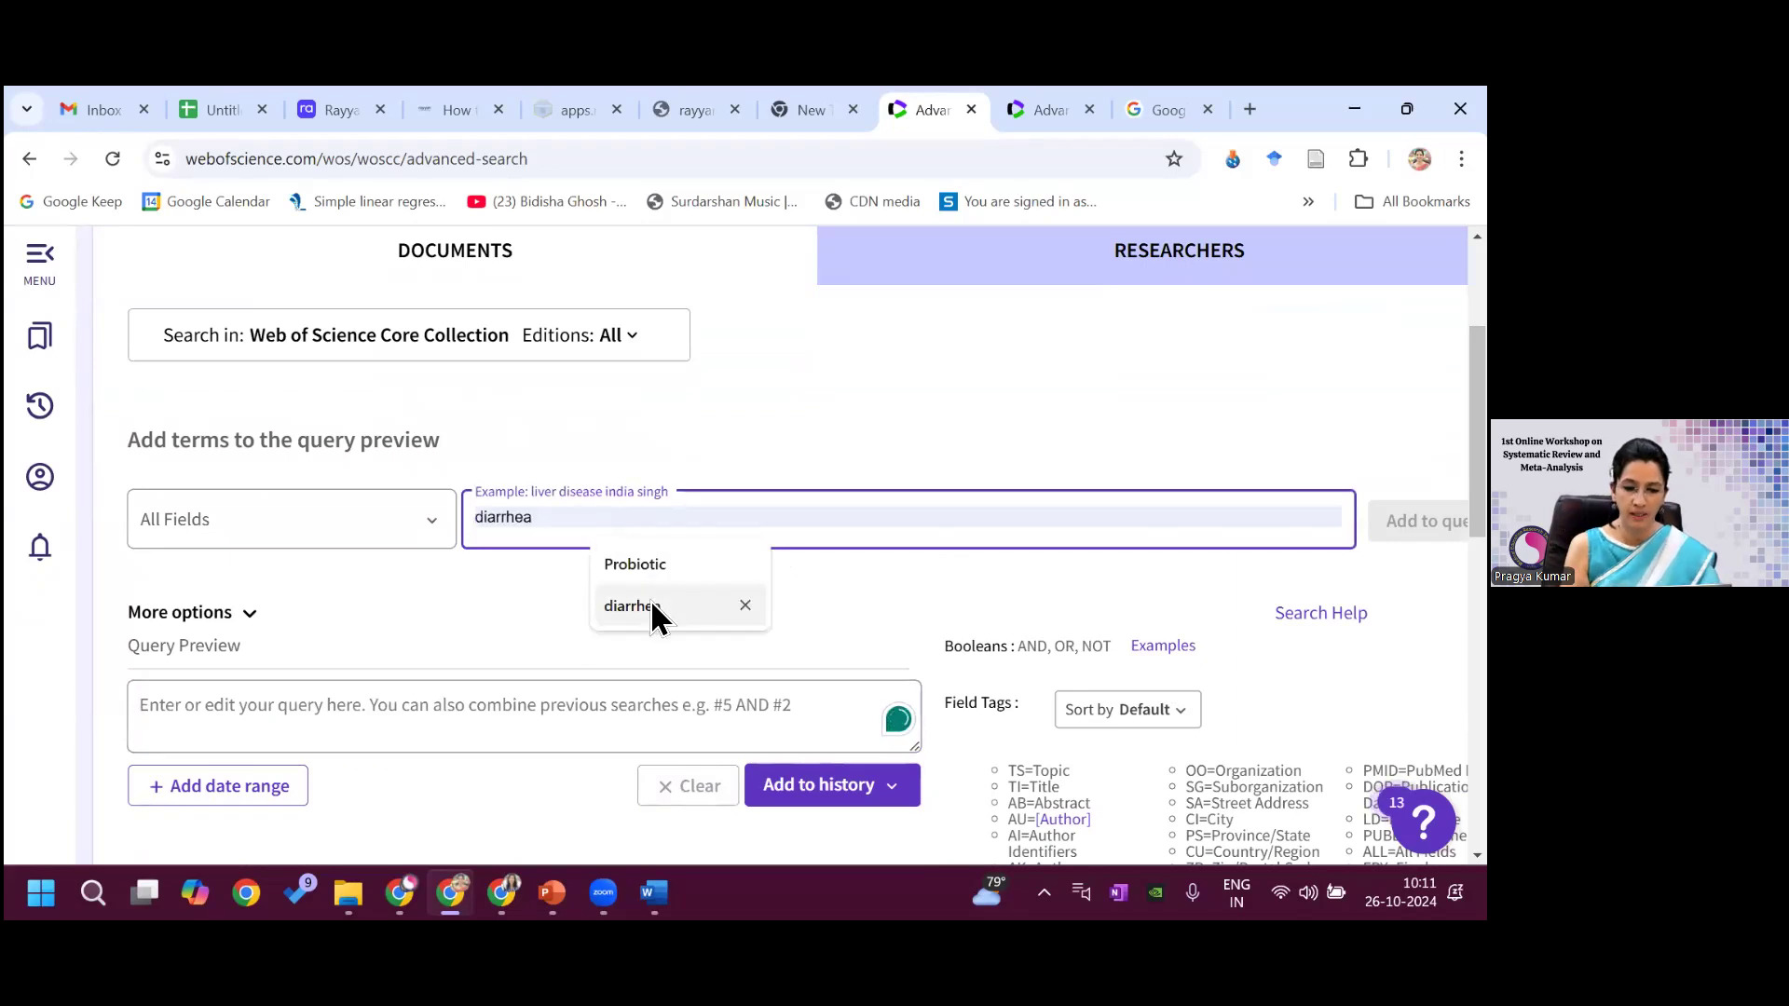
key("Return")
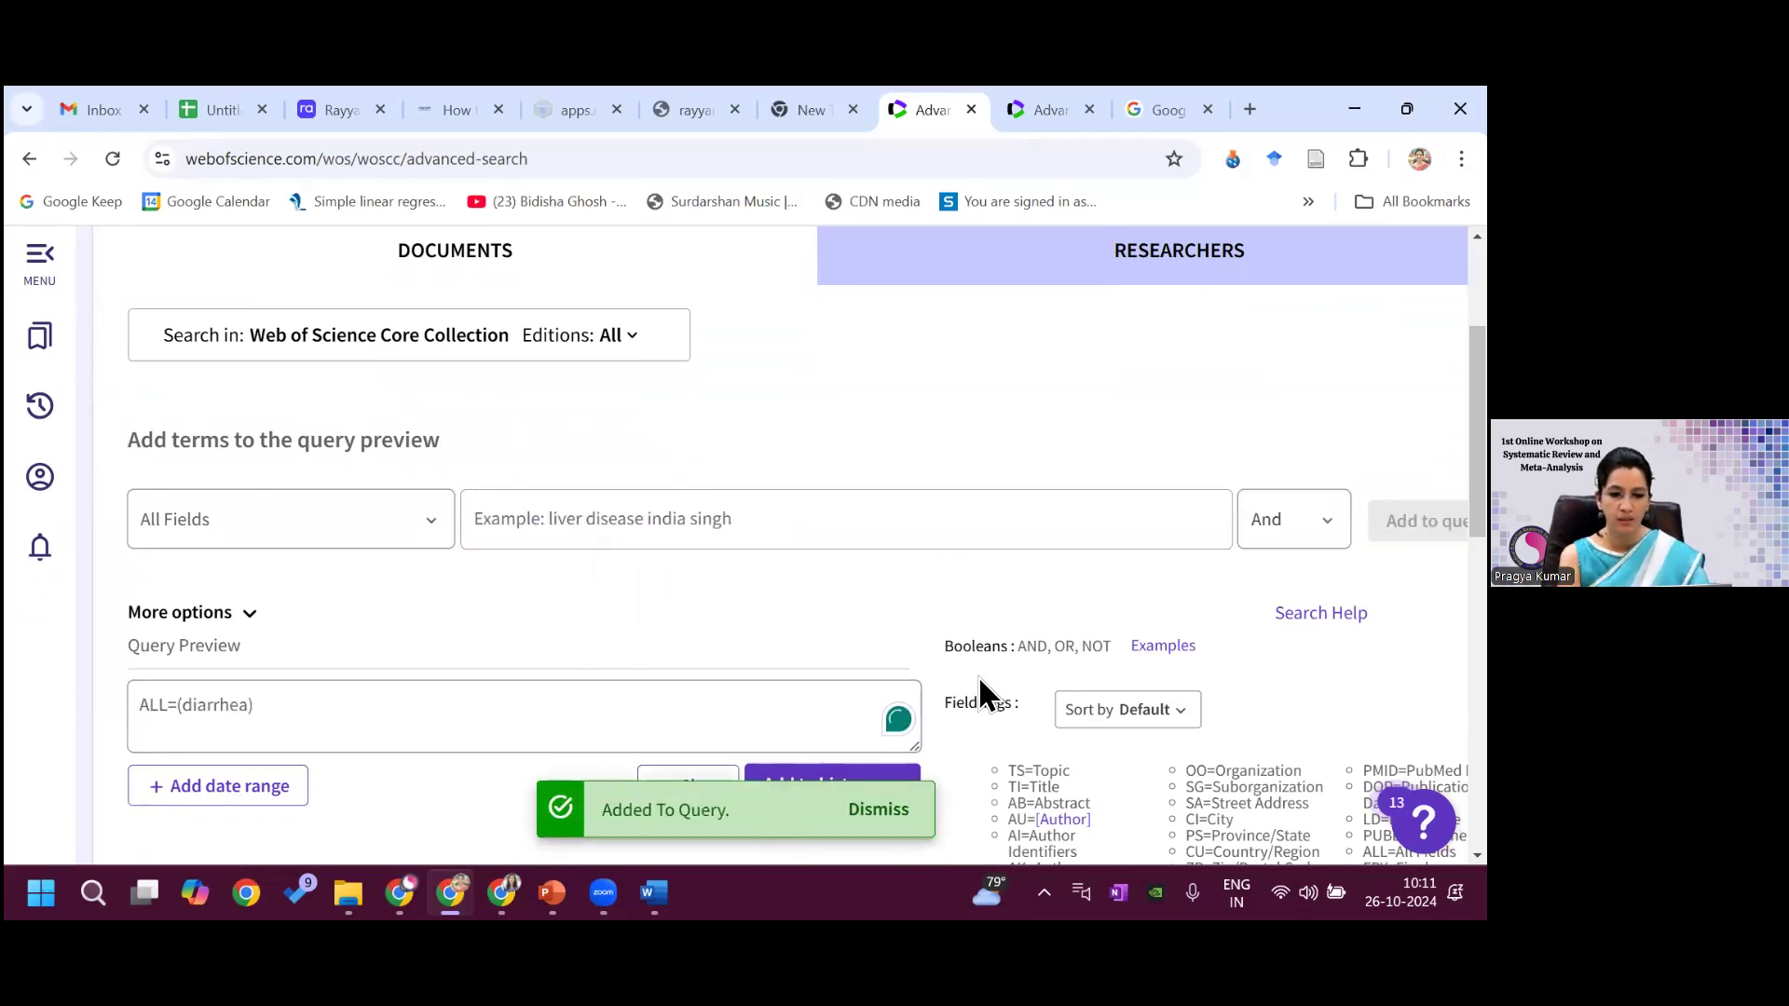
left_click_drag(1478, 448, 1478, 614)
left_click(802, 643)
scroll(739, 619, "down", 2)
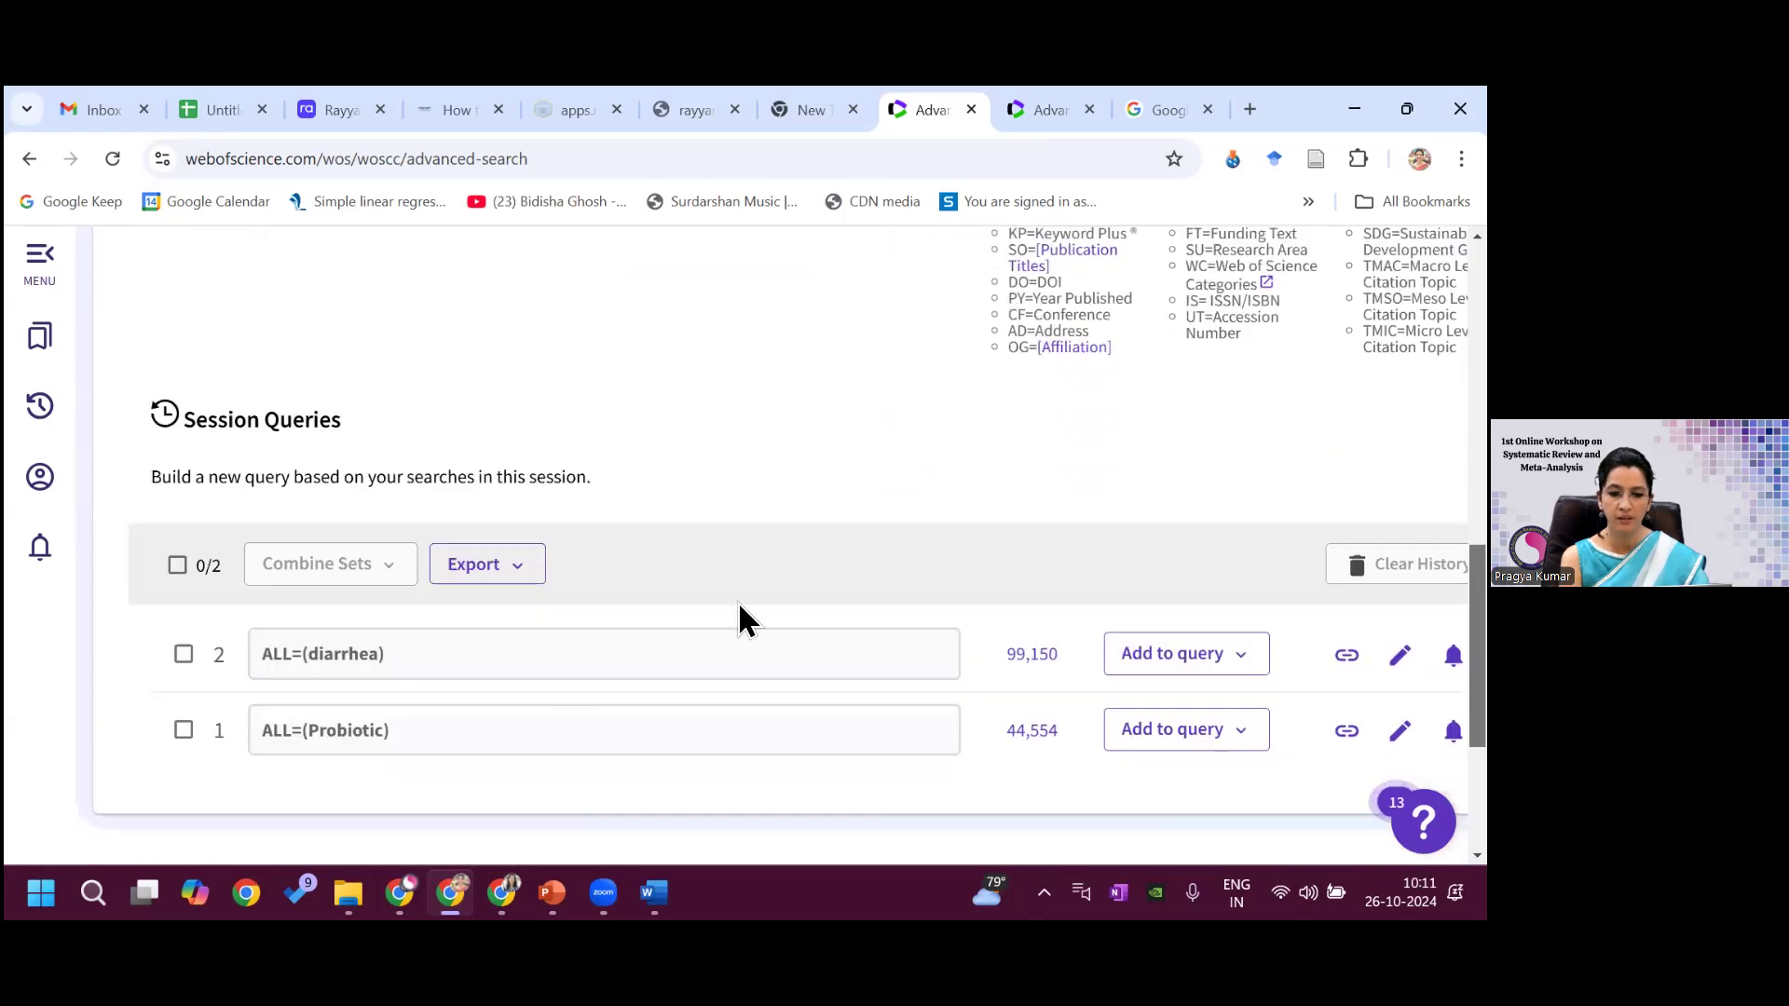
- Open the results of the diarrhea query and browse all of its suggested quick-add keywords
left_click(1030, 654)
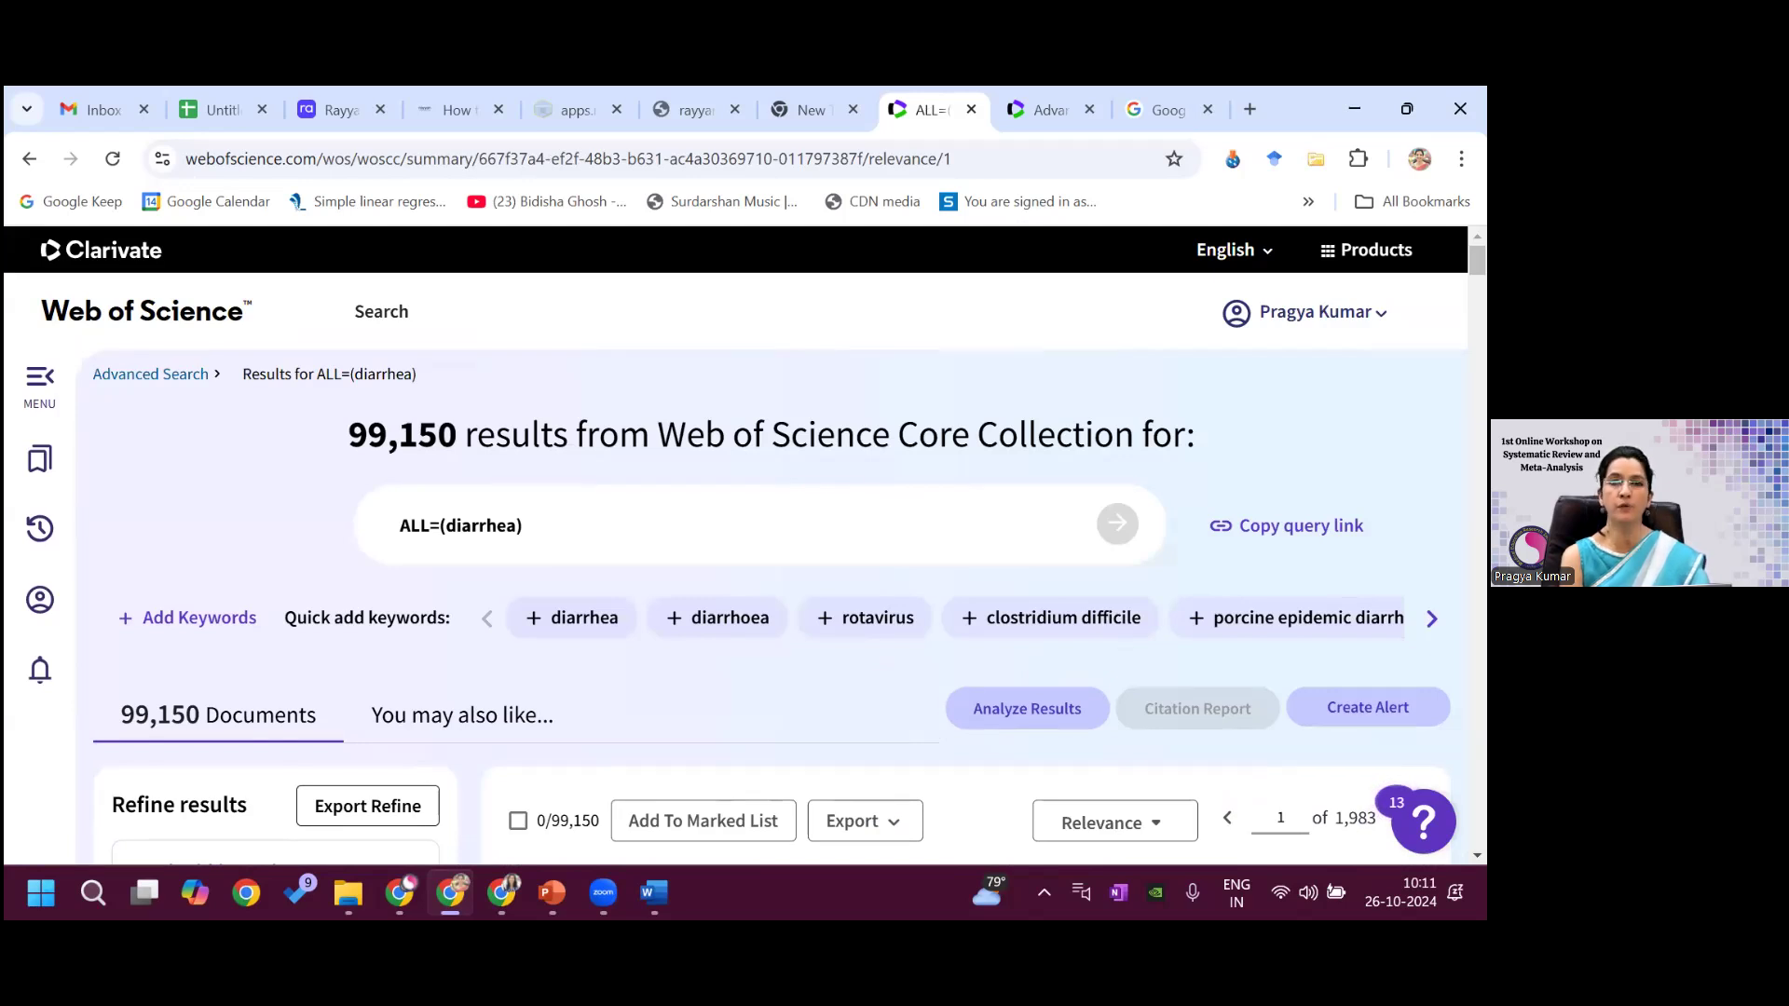
left_click(1433, 619)
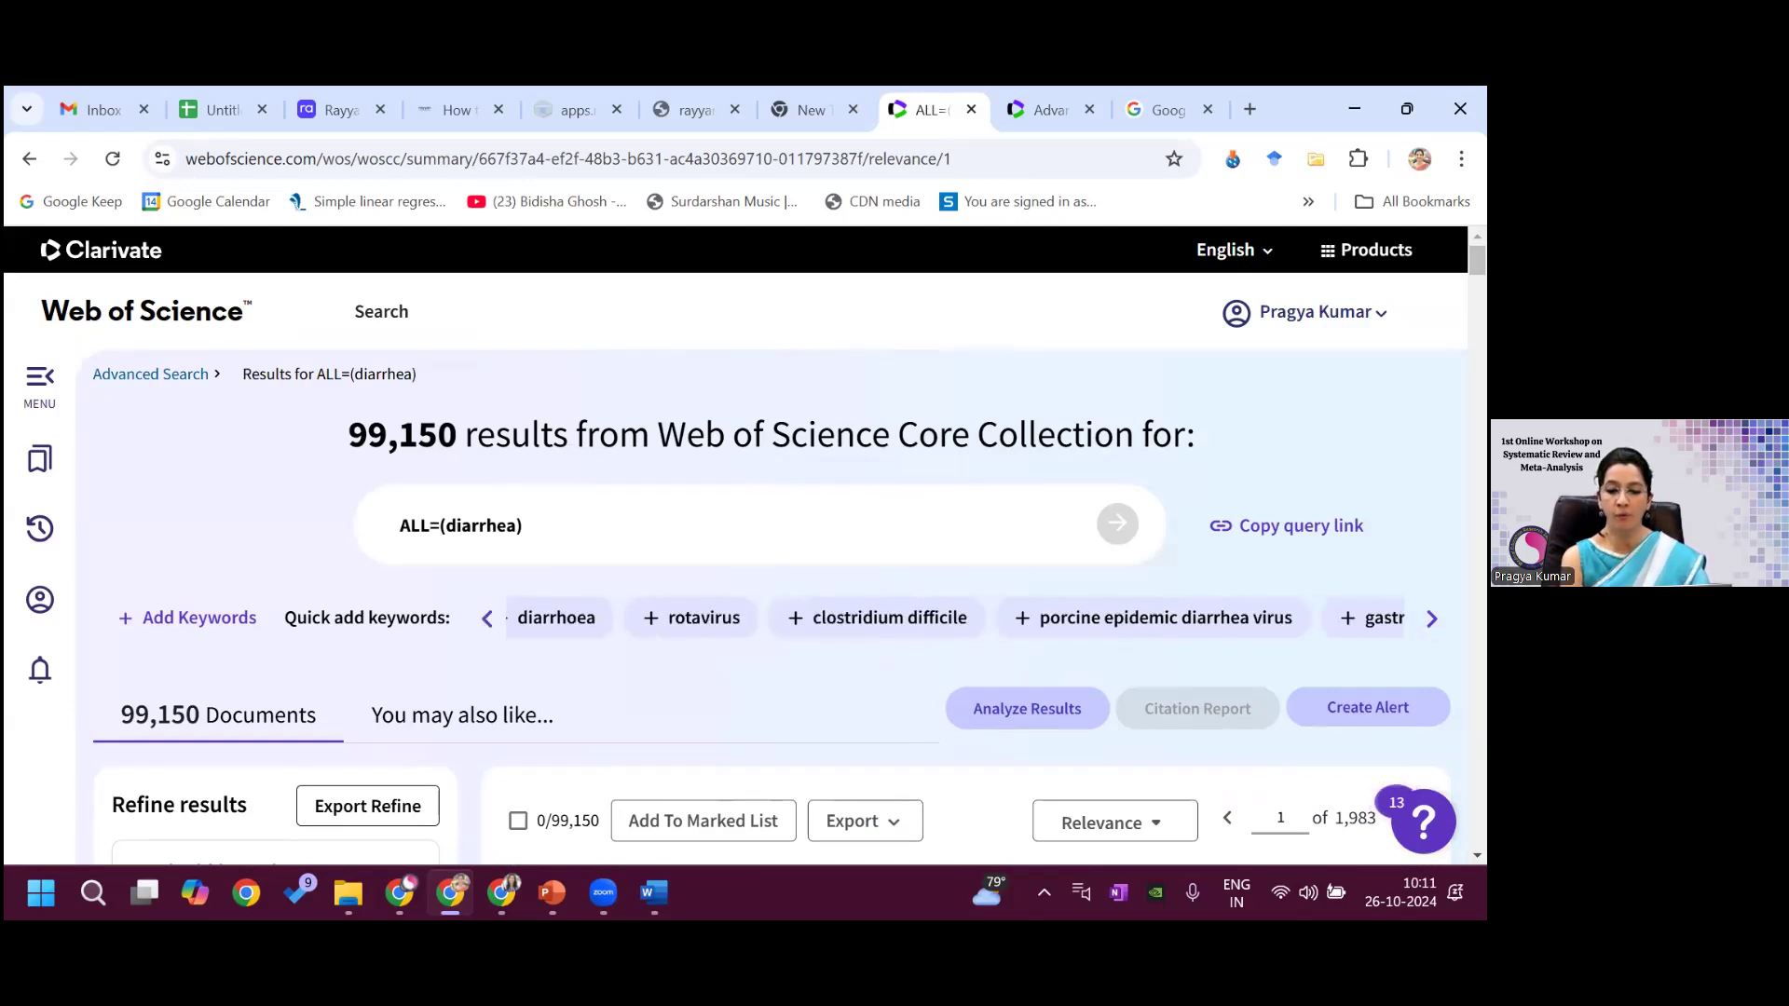
left_click(1433, 619)
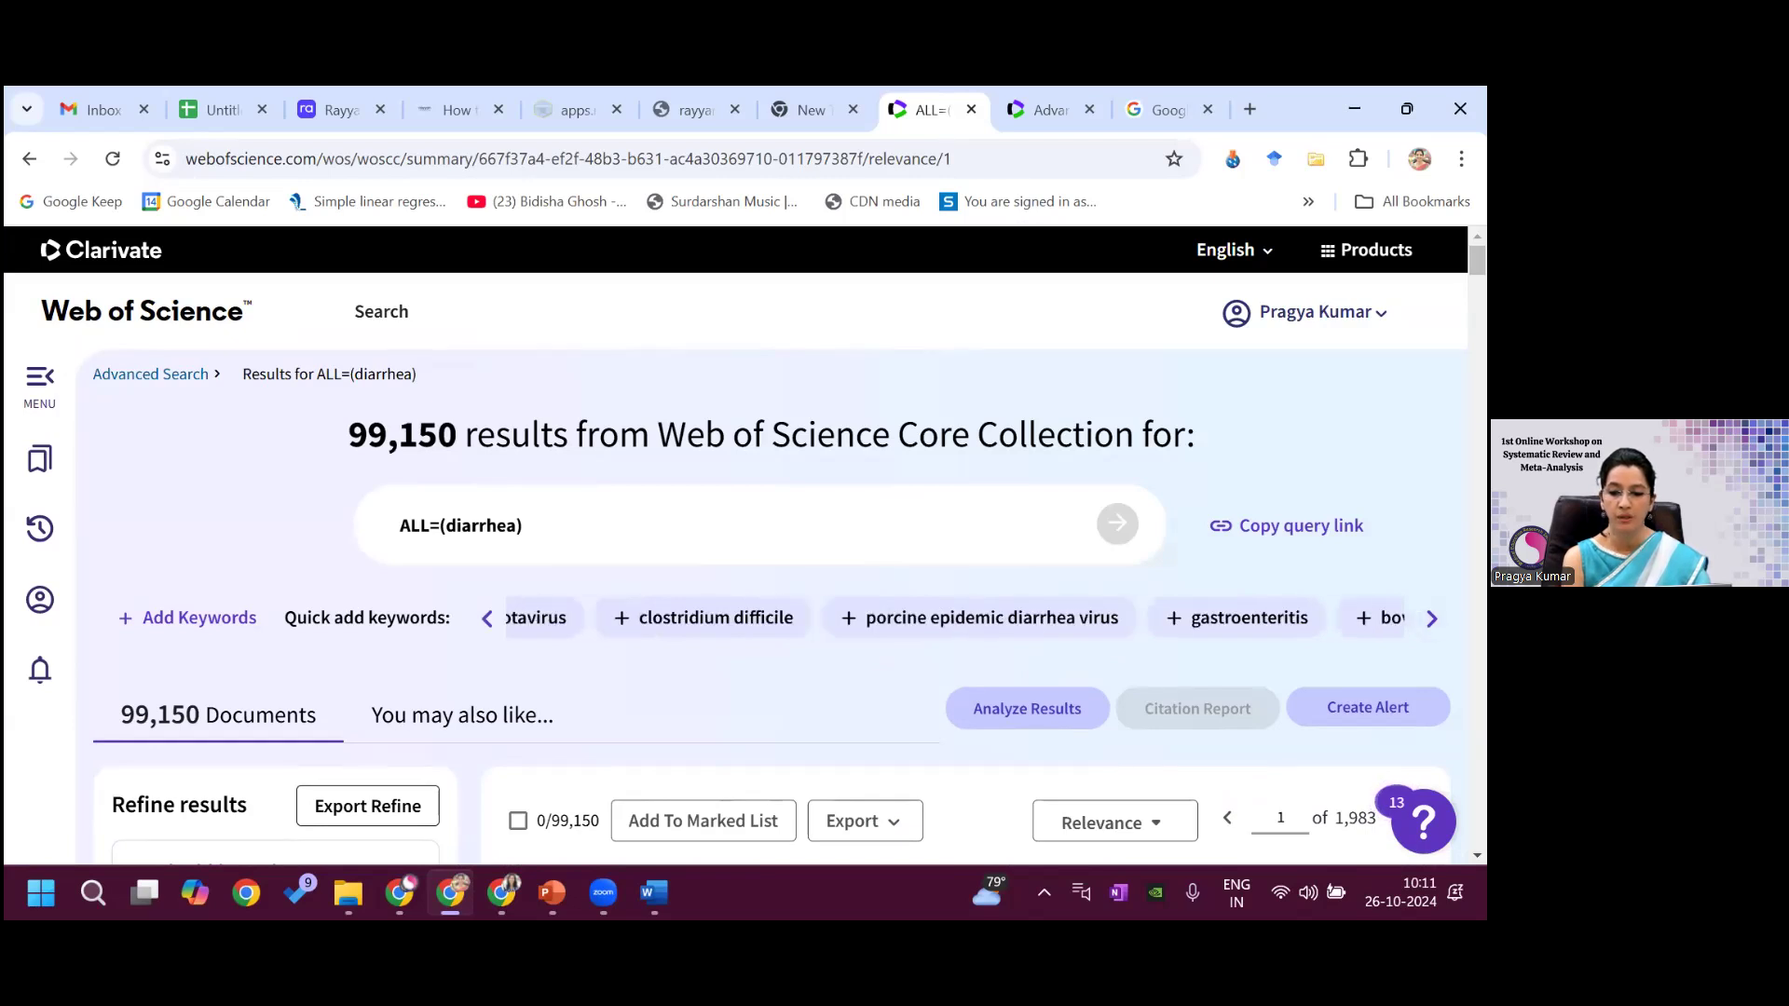
left_click(1433, 619)
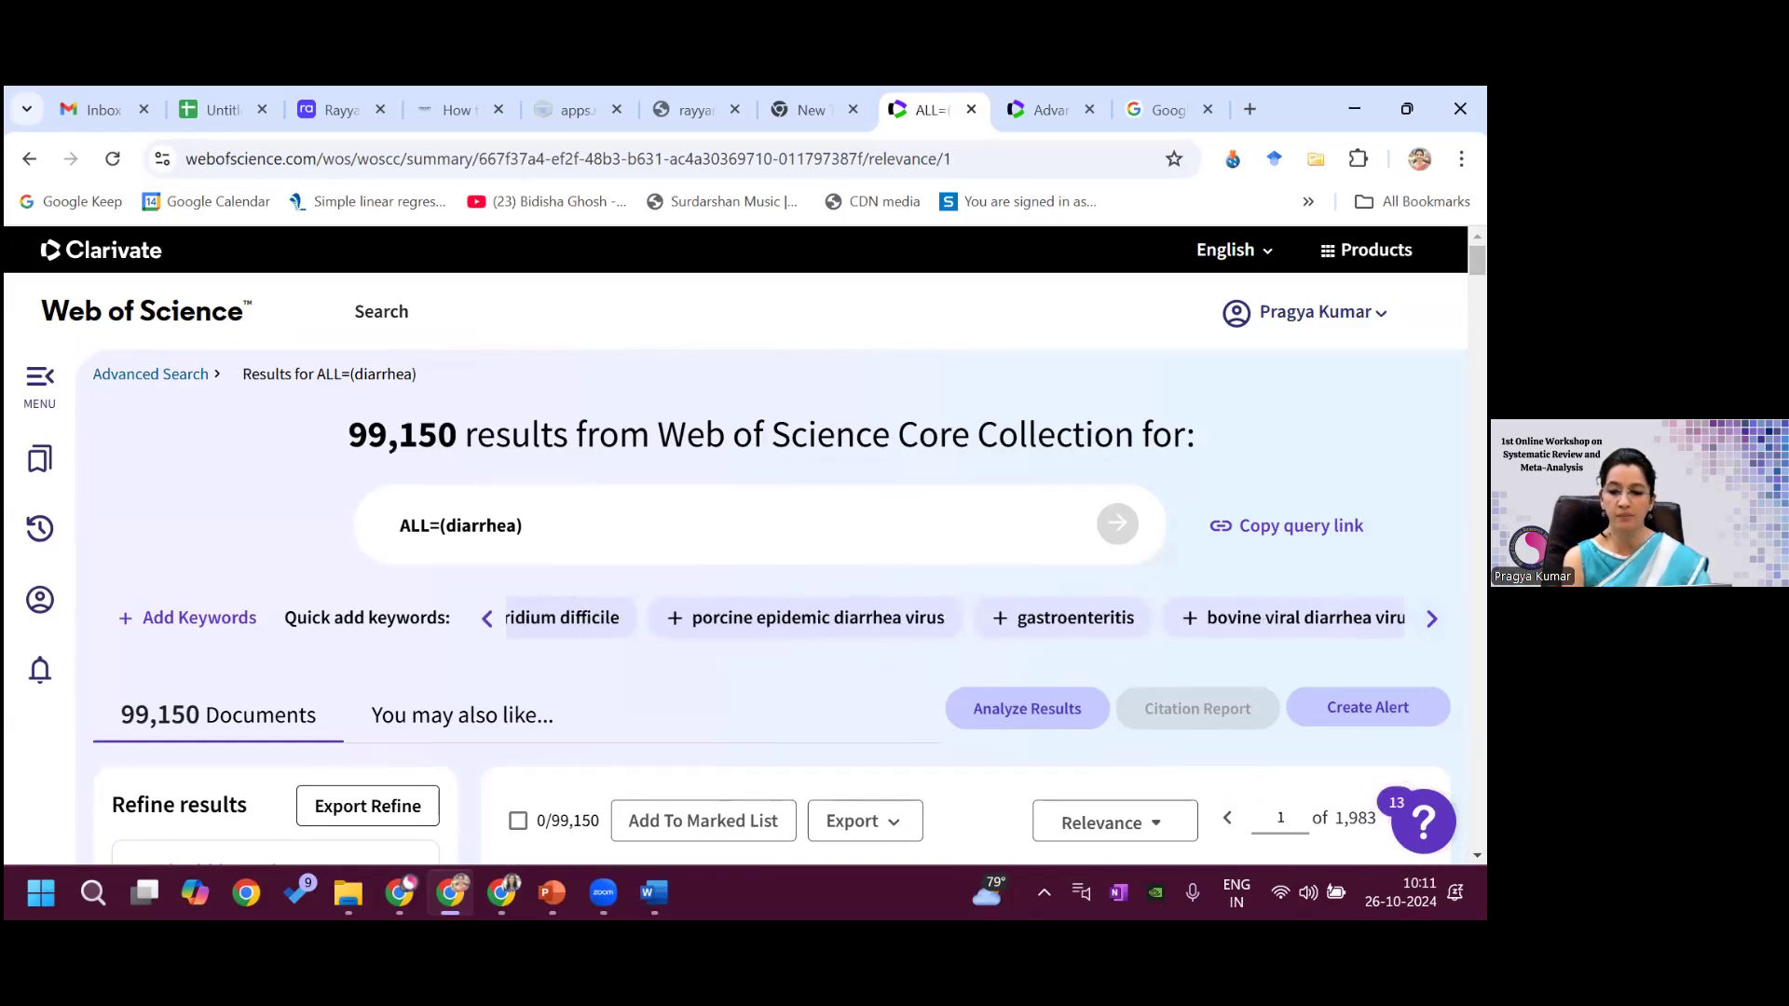
left_click(1432, 619)
left_click(1433, 619)
left_click(1432, 619)
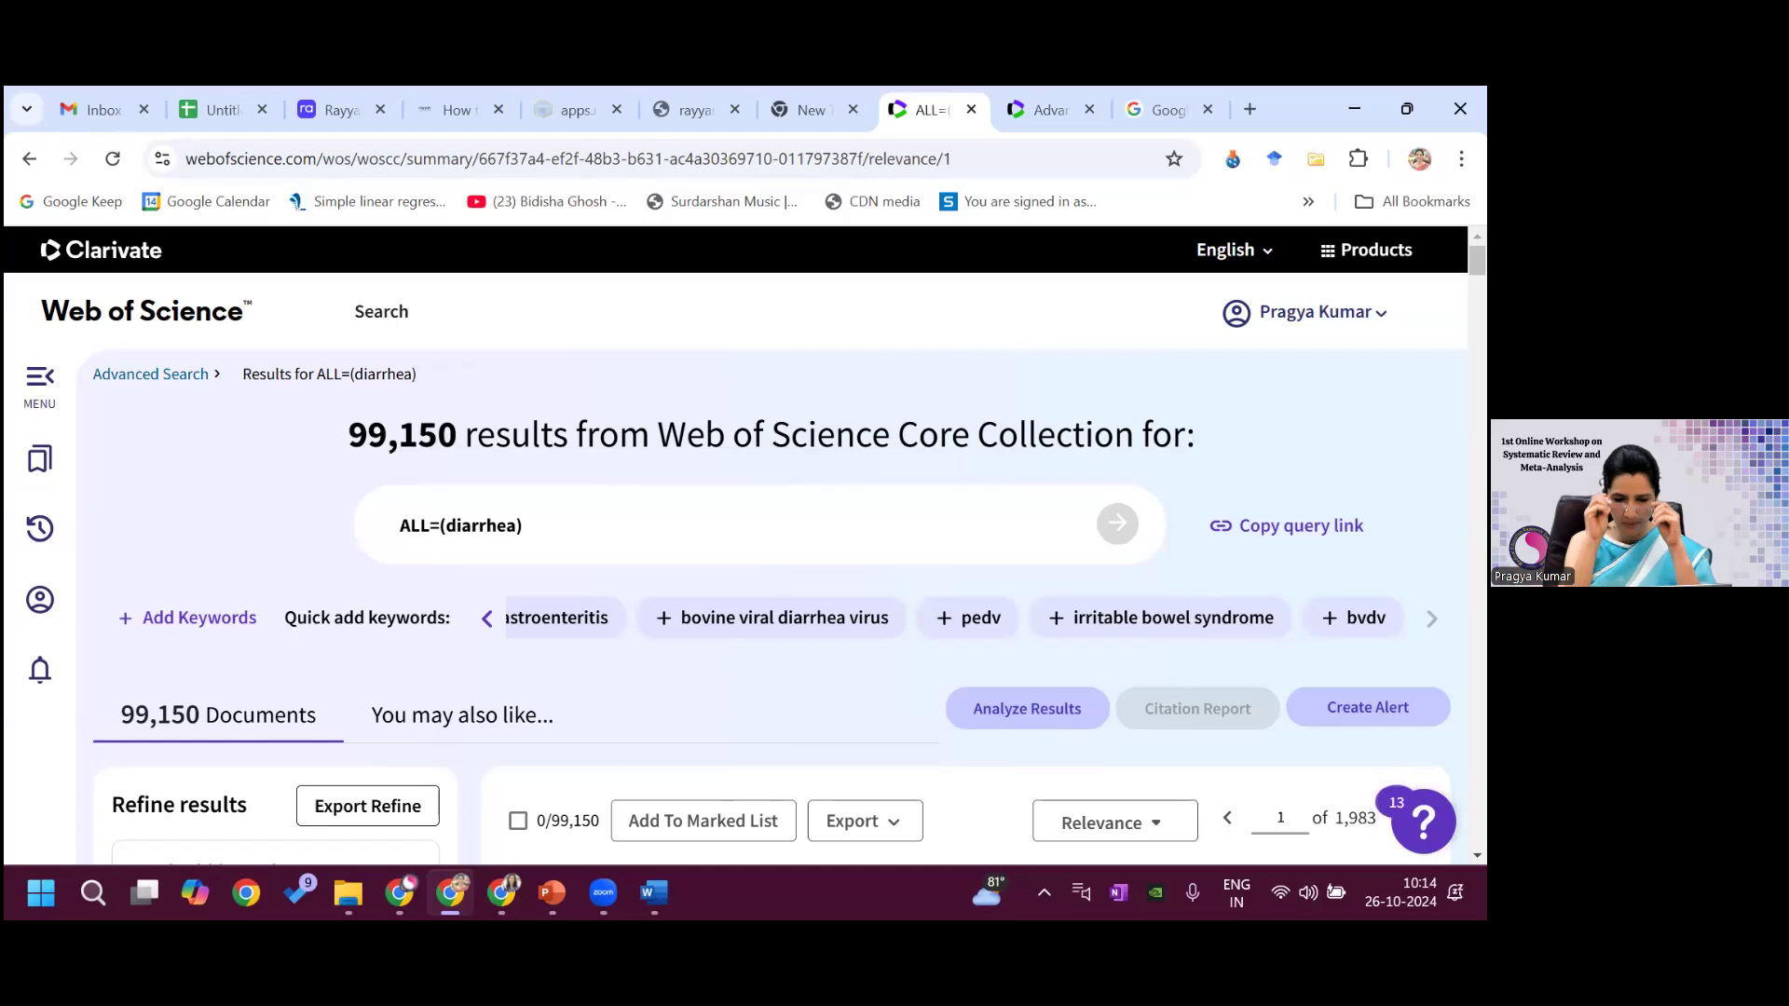
- Switch to the Embase results page and review the search history of probiotic, diarrhea and child terms
mouse_move(501, 893)
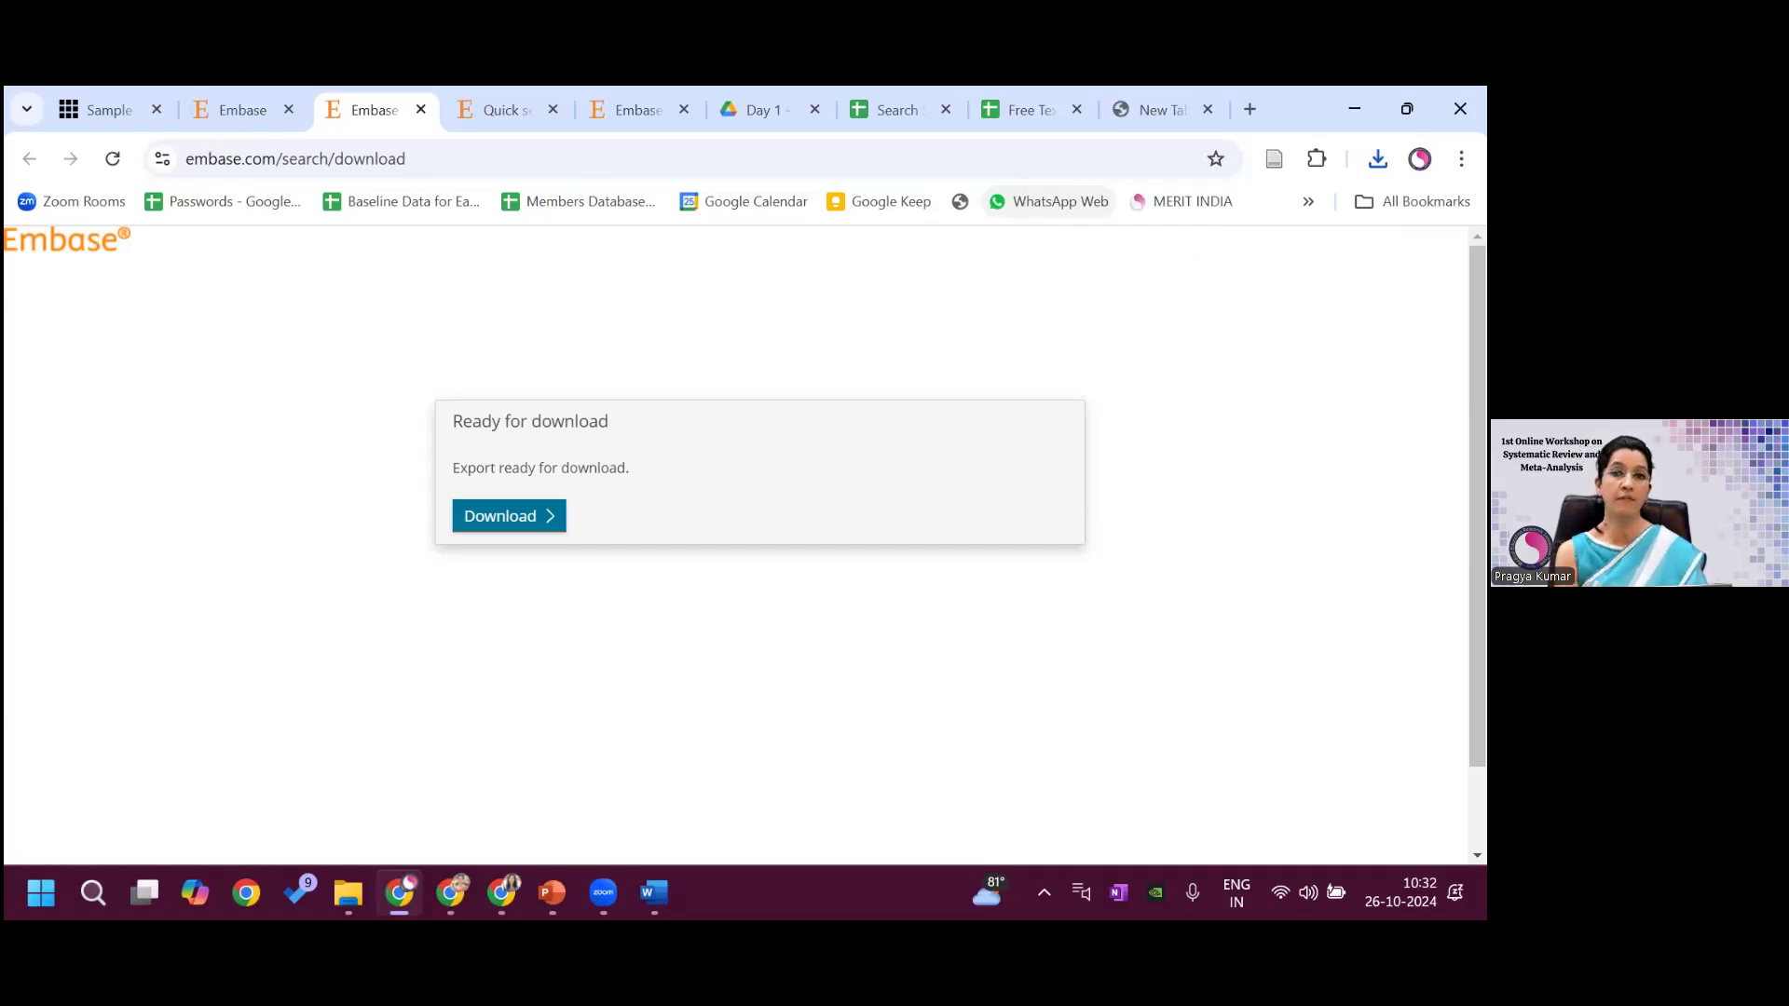
left_click(242, 110)
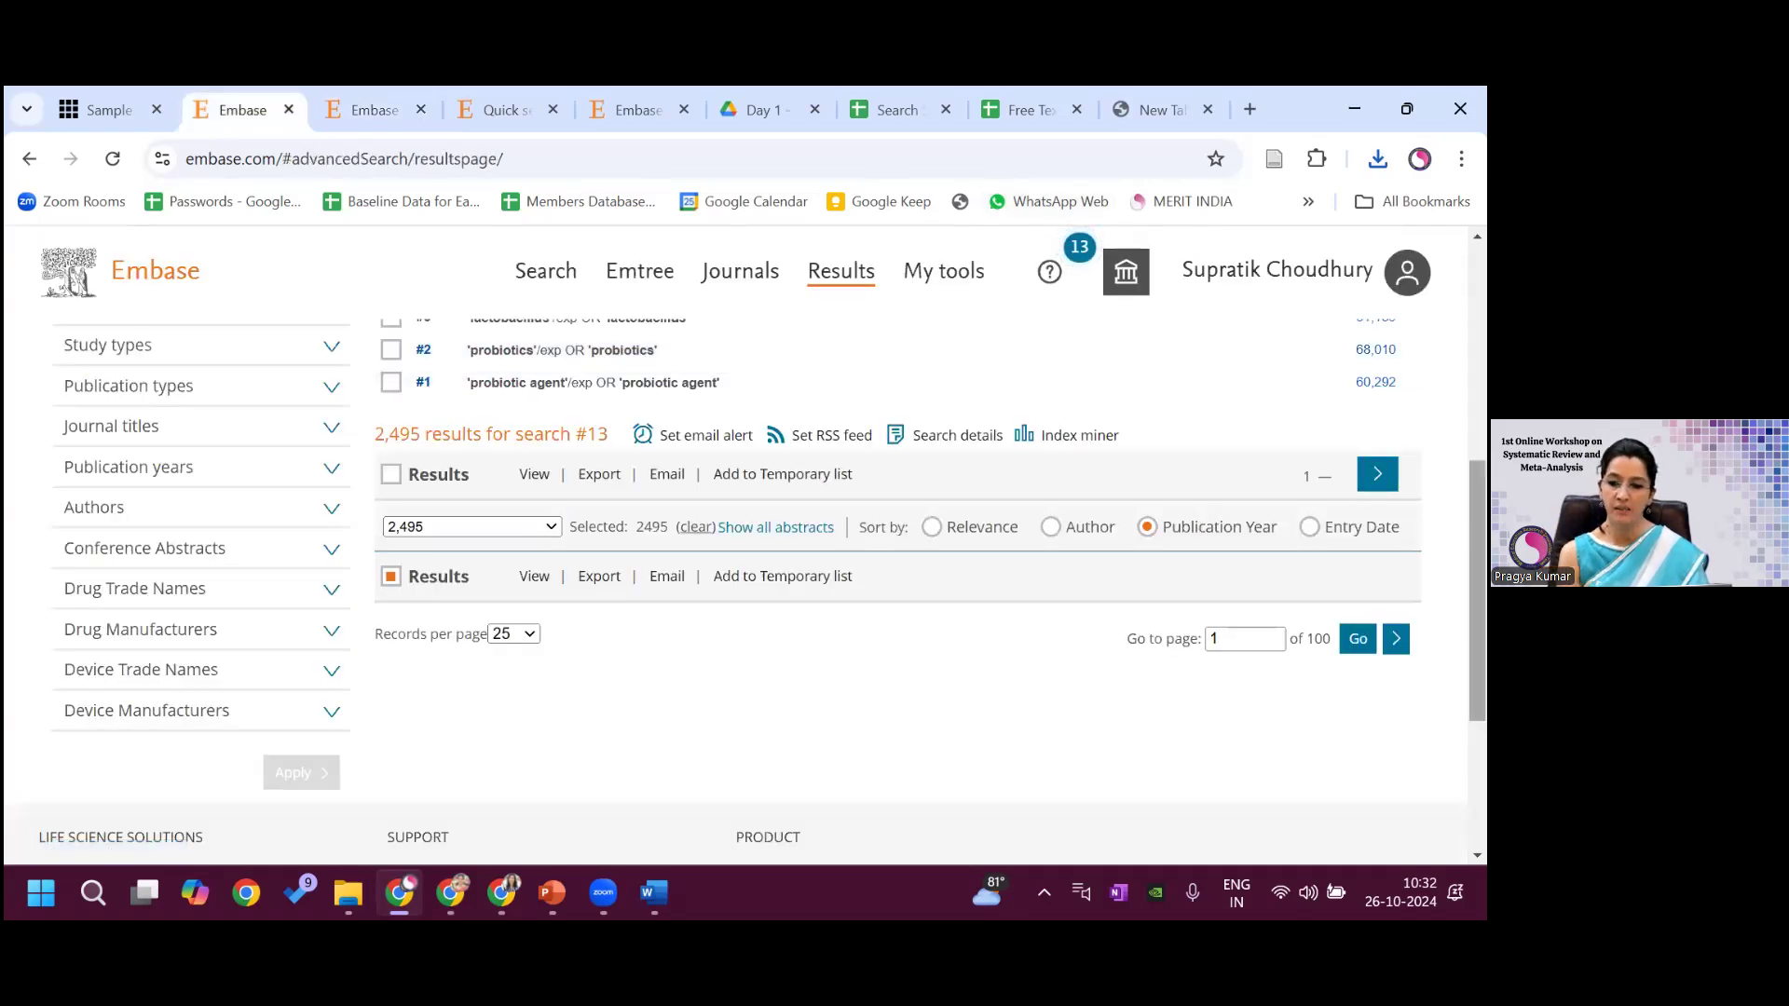
scroll(895, 559, "up", 3)
scroll(631, 487, "up", 3)
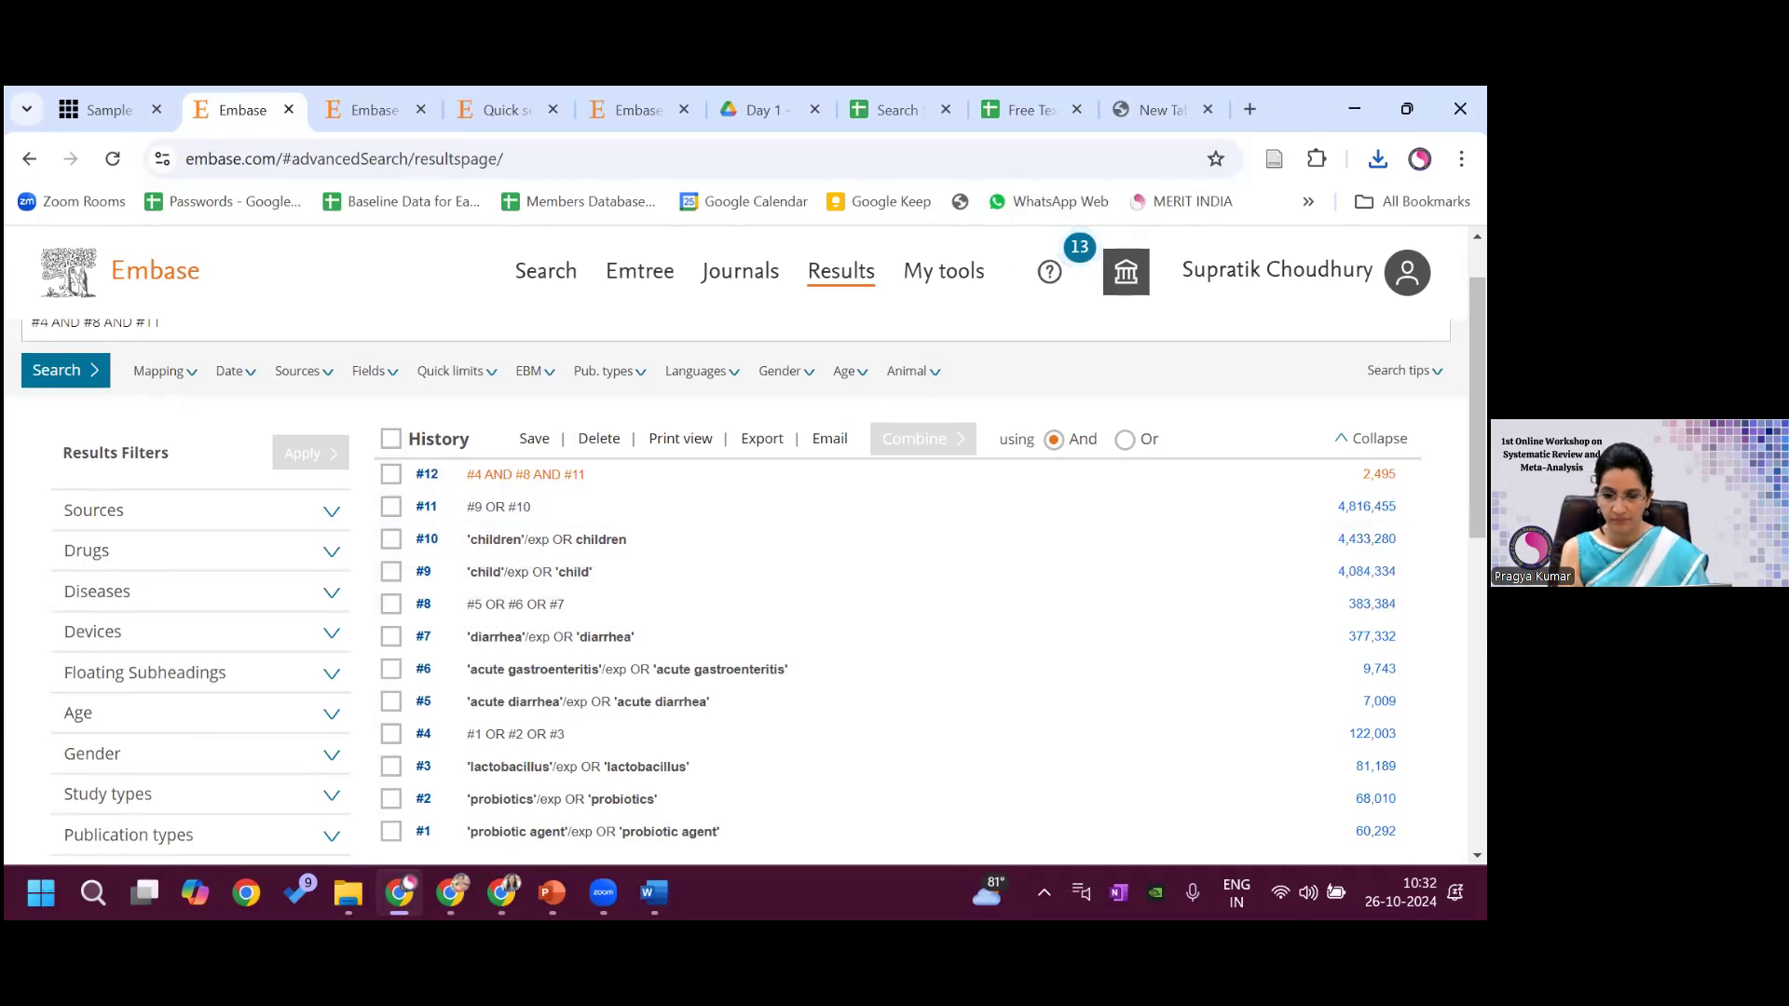
scroll(736, 559, "up", 1)
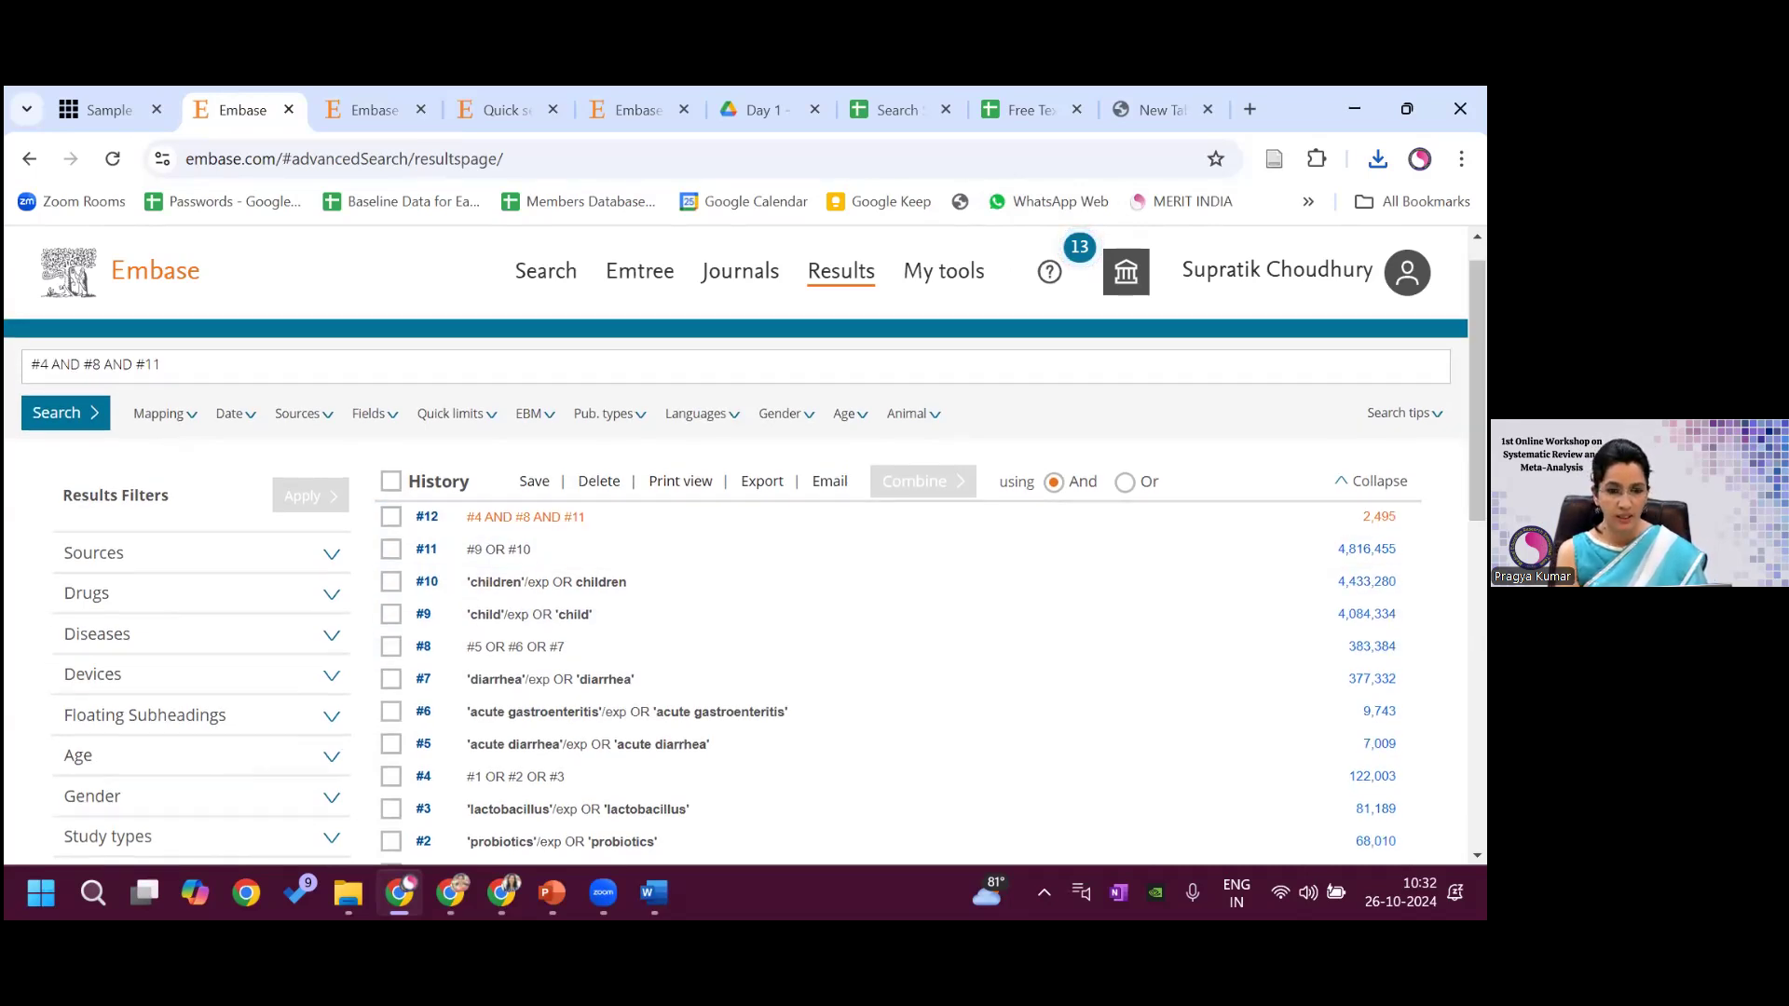
scroll(444, 308, "up", 1)
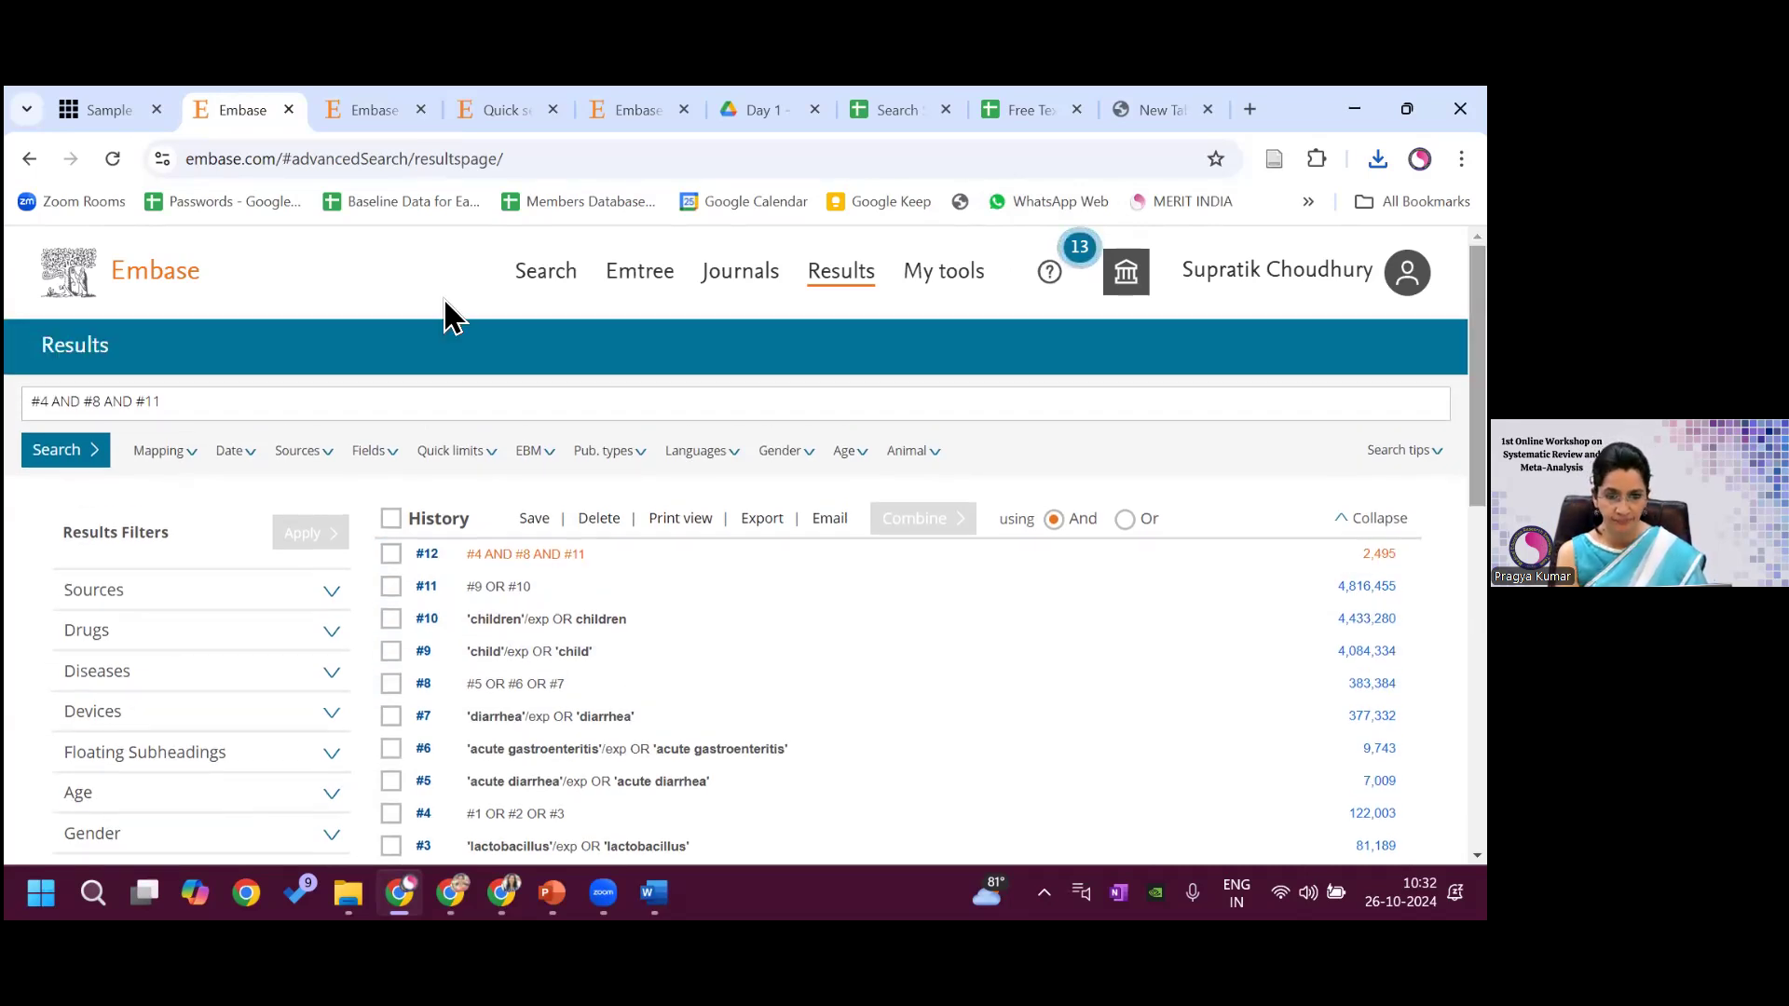
- Switch back to the Web of Science diarrhea results and return to the Advanced Search Query Builder
mouse_move(451, 893)
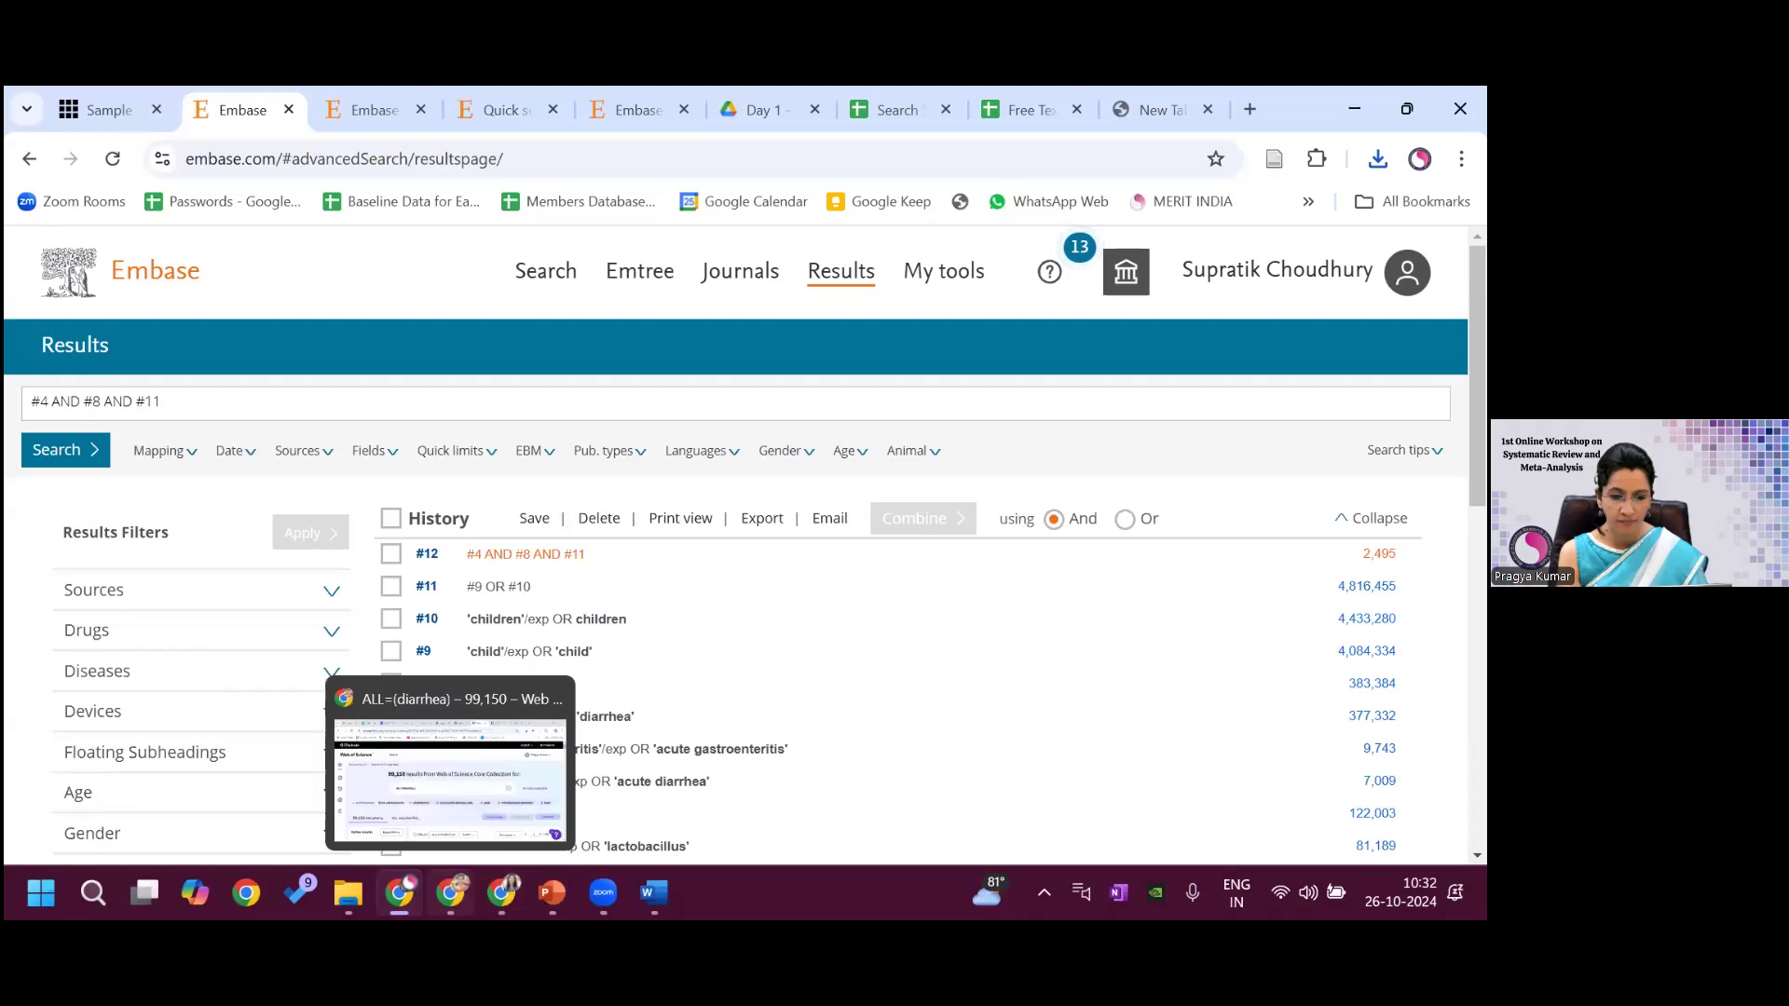
left_click(564, 759)
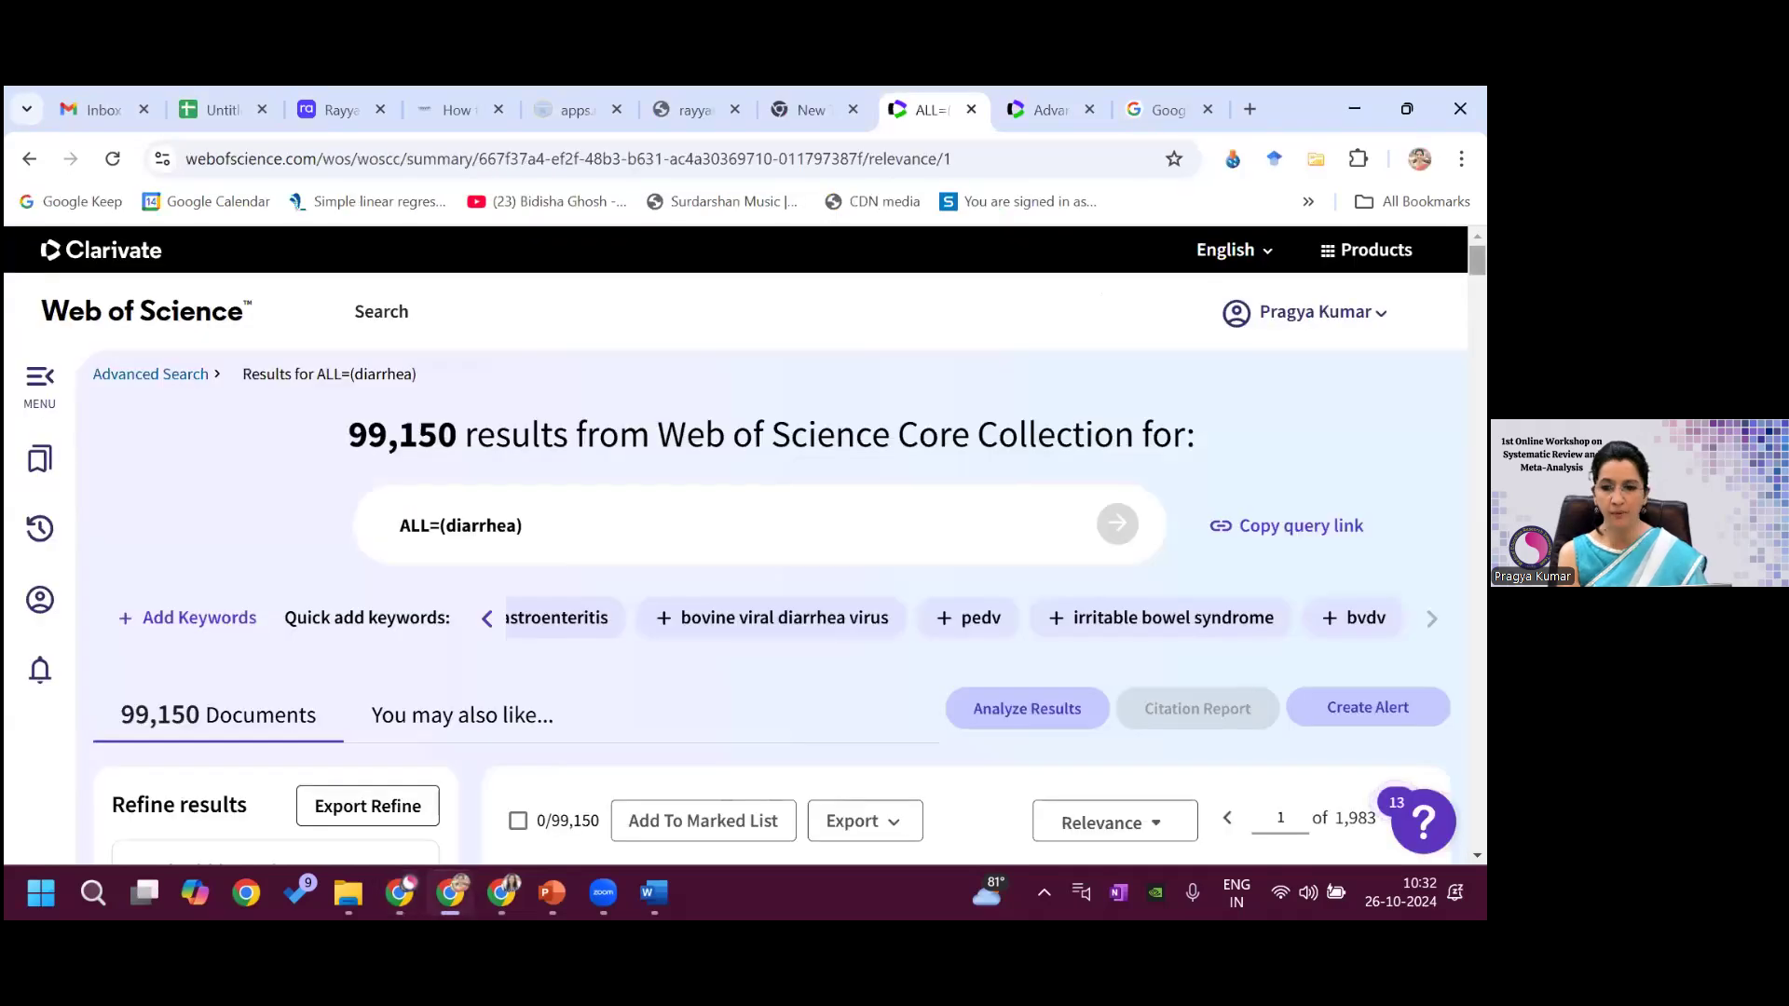
scroll(746, 546, "down", 3)
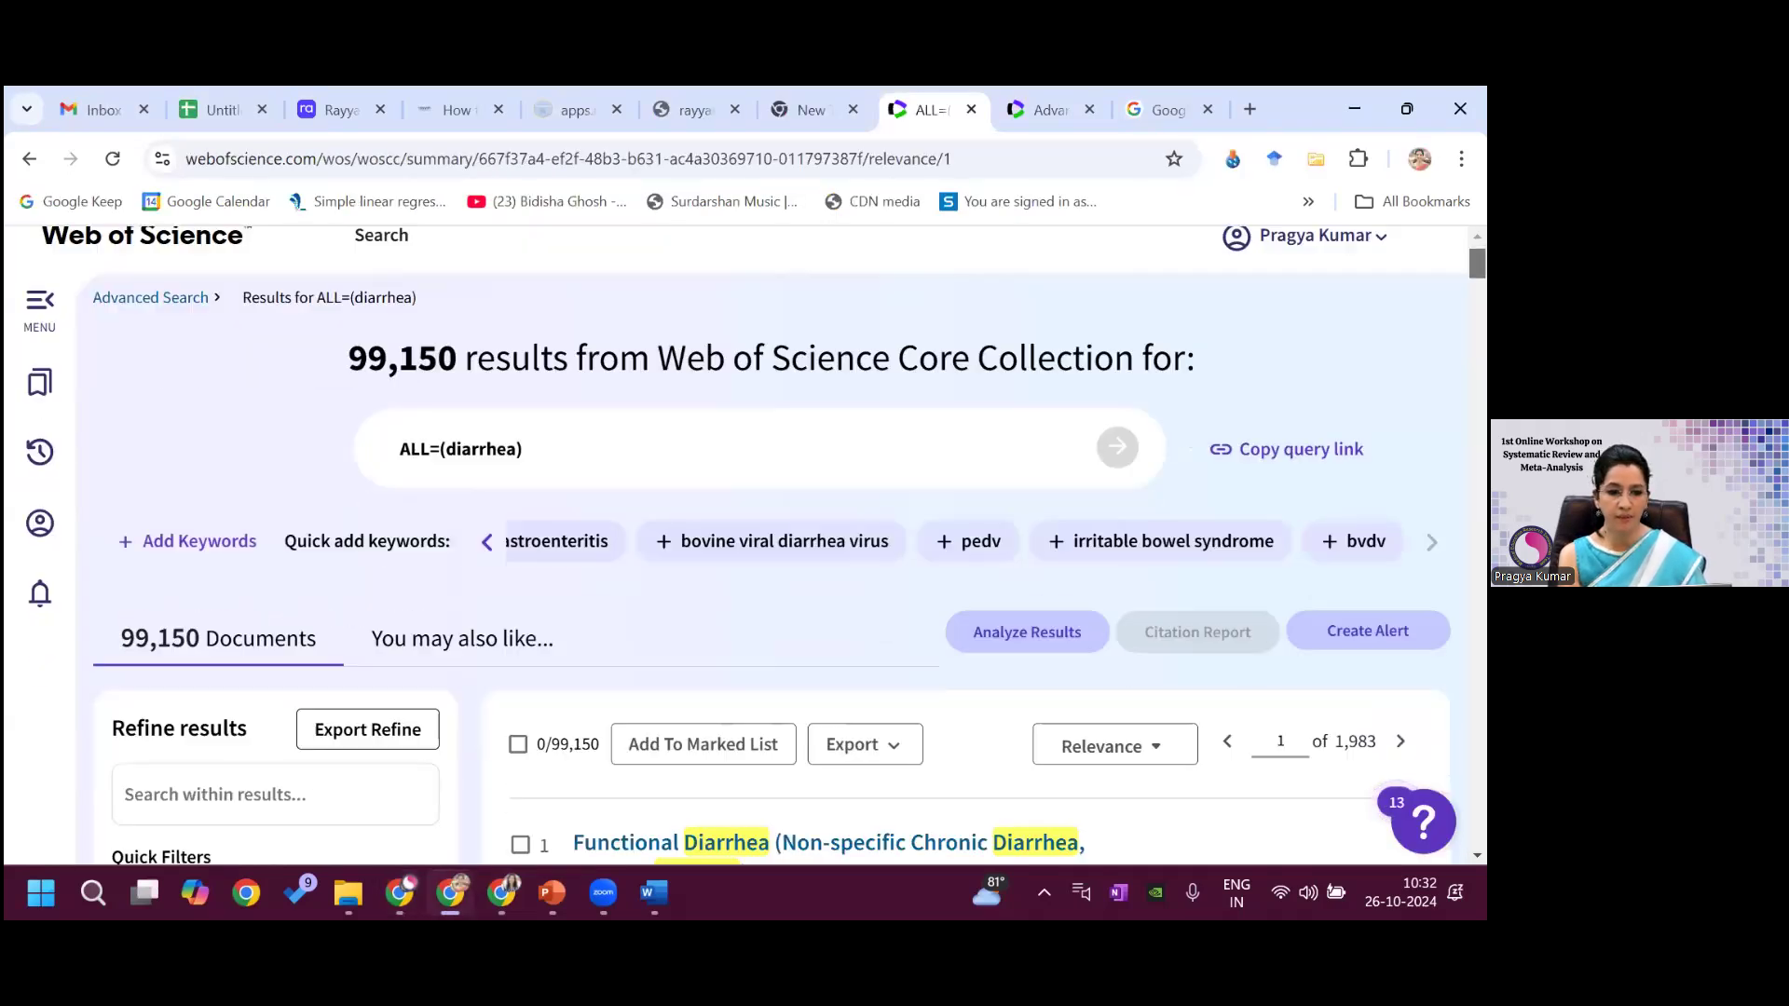
scroll(746, 545, "up", 3)
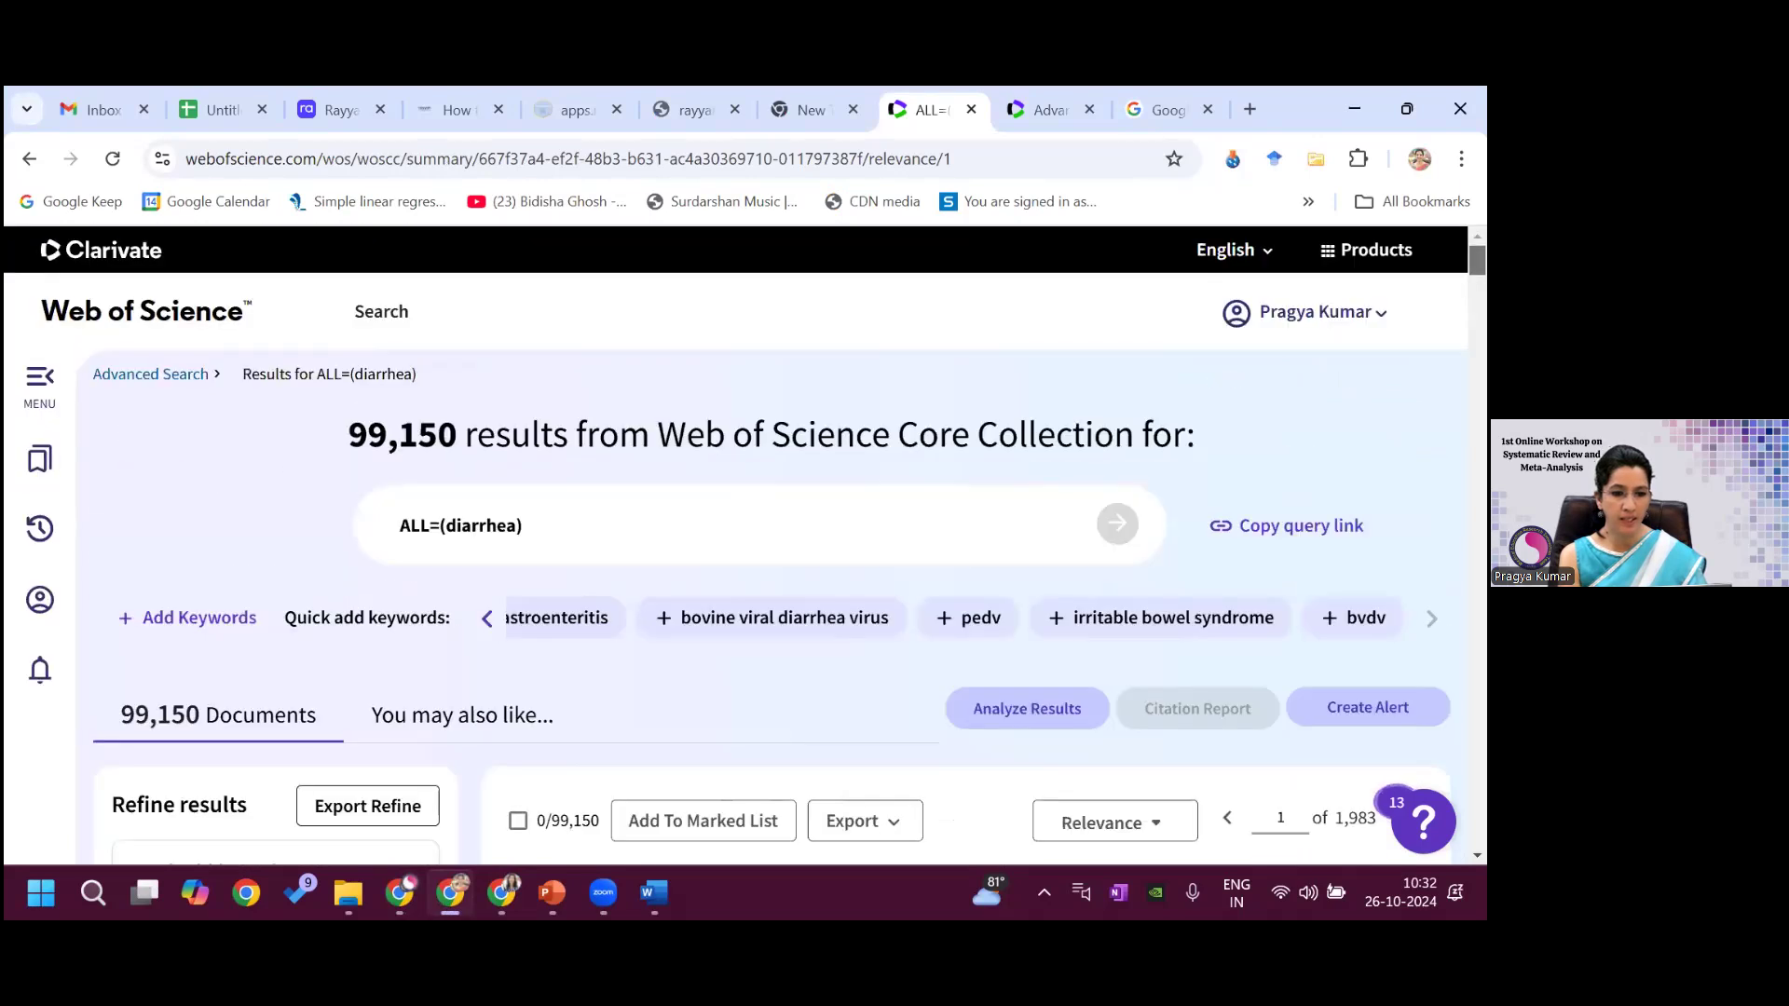
left_click(158, 375)
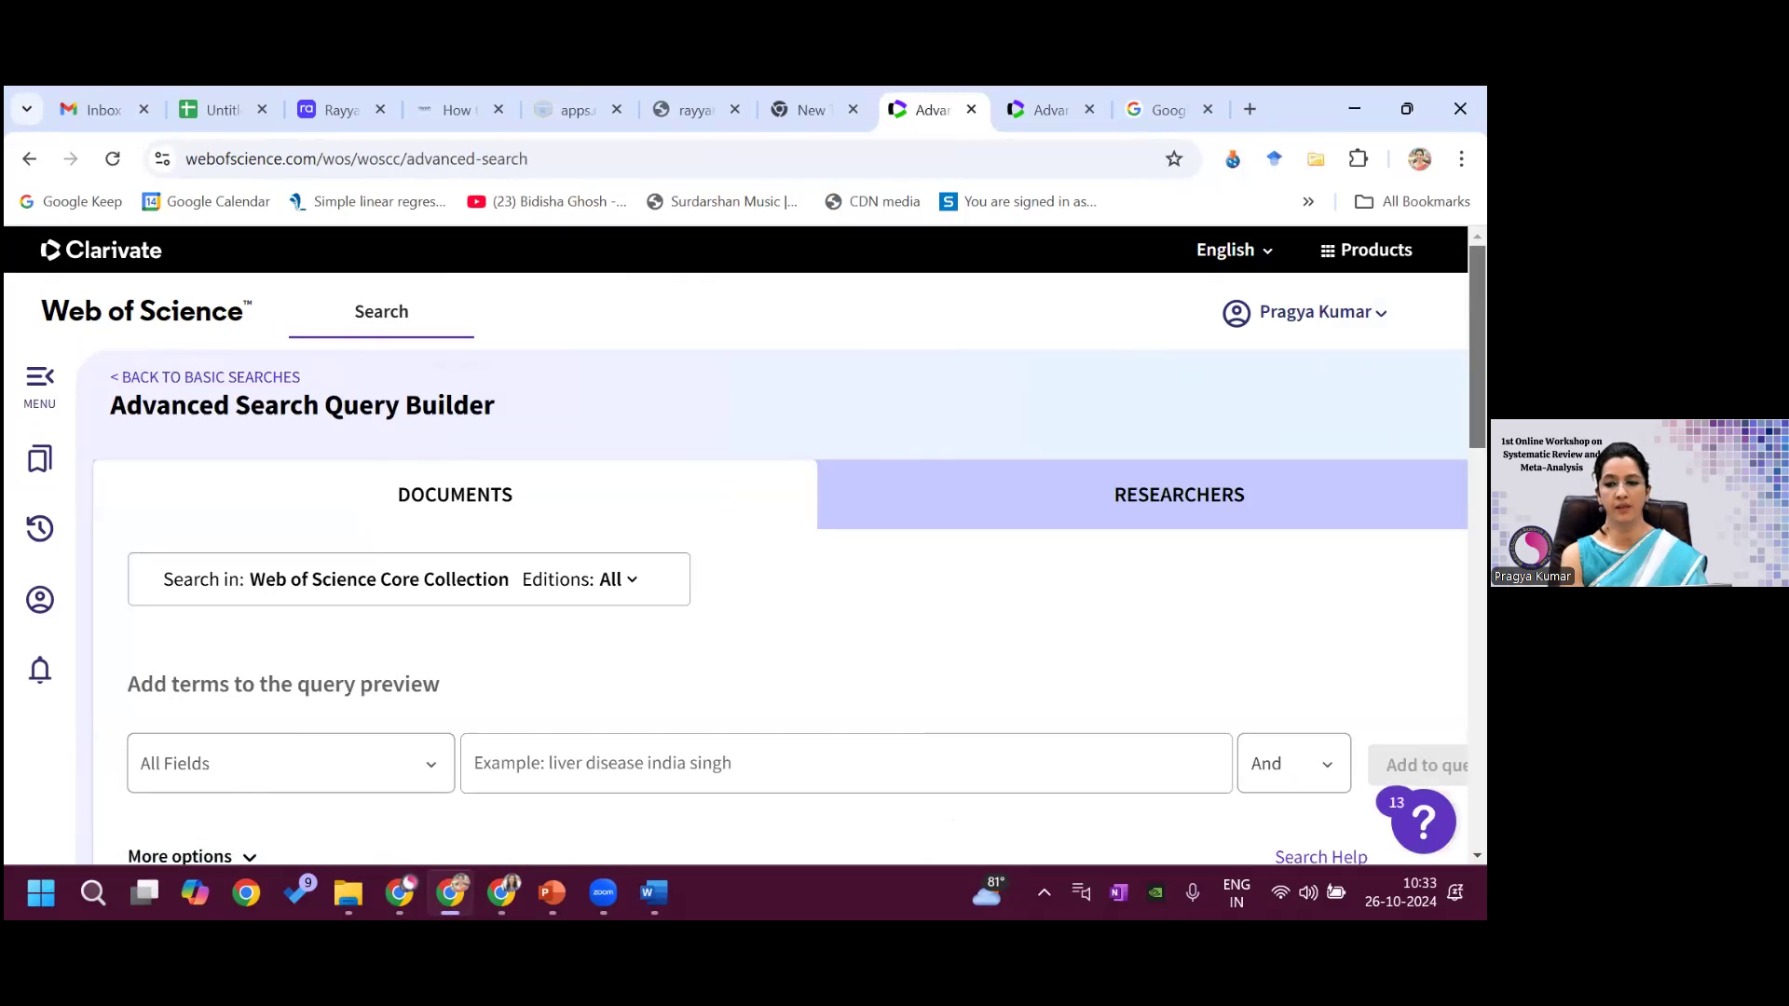
- Select the diarrhea query in the session queries and delete it from the search history
scroll(427, 487, "down", 3)
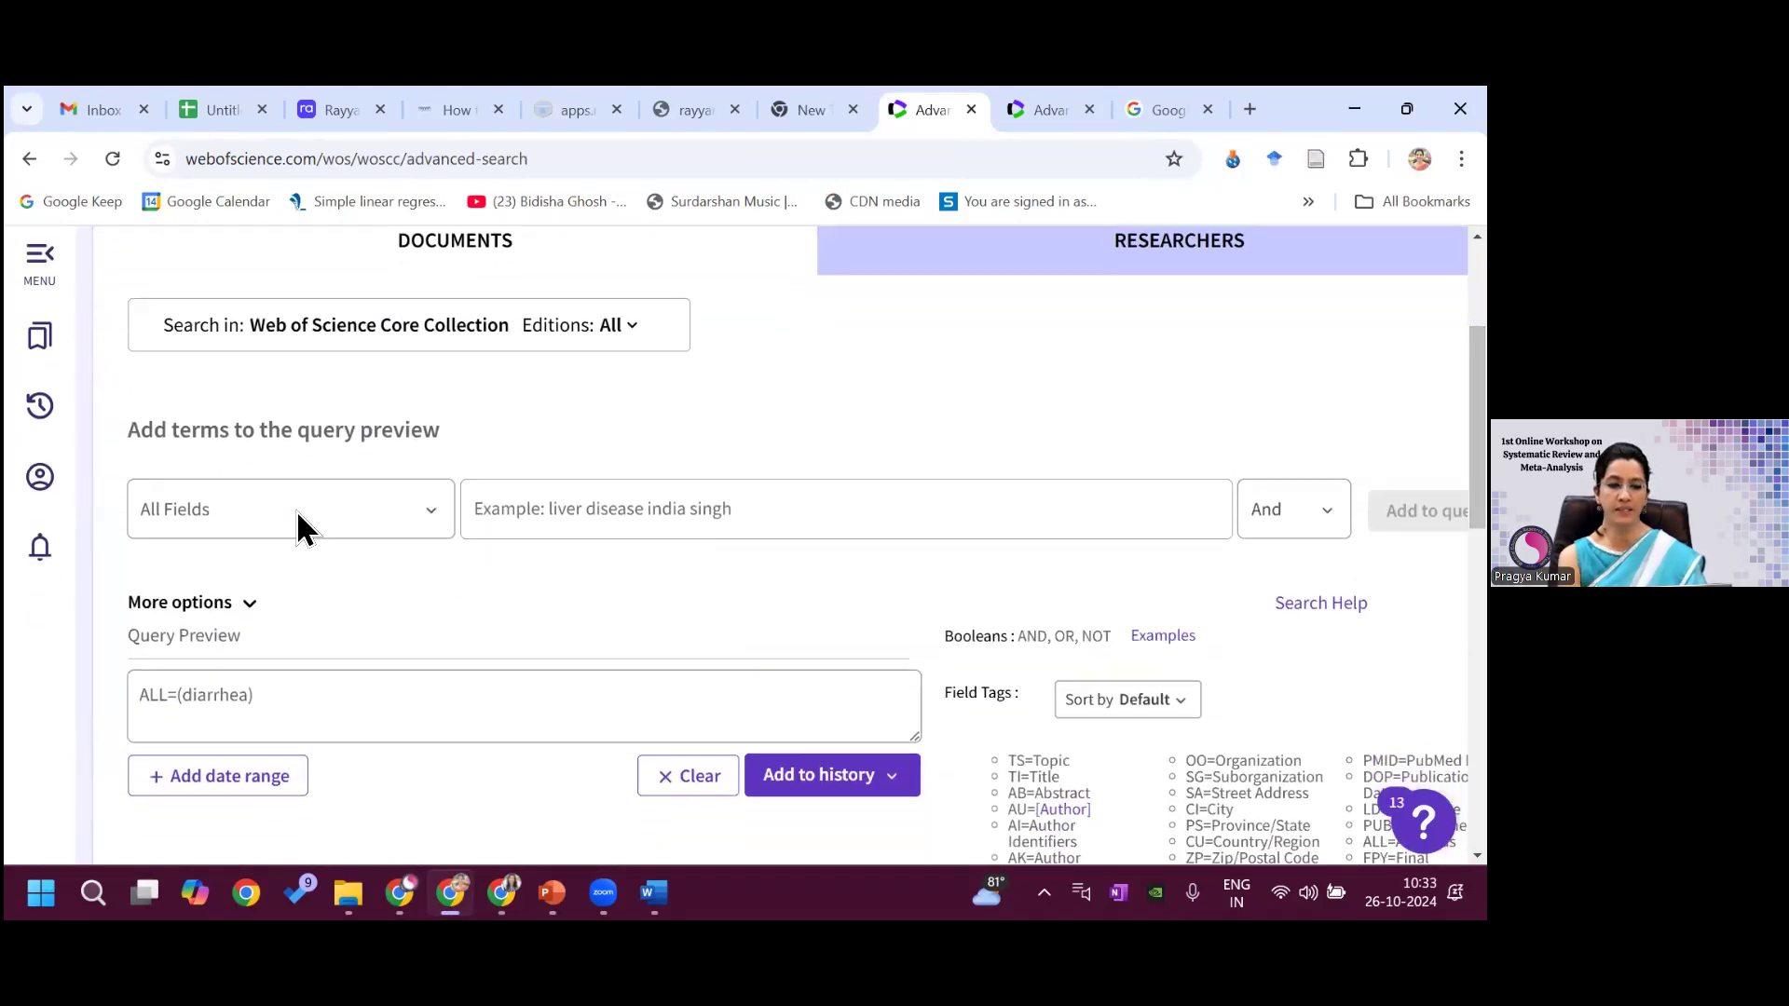
scroll(802, 545, "down", 3)
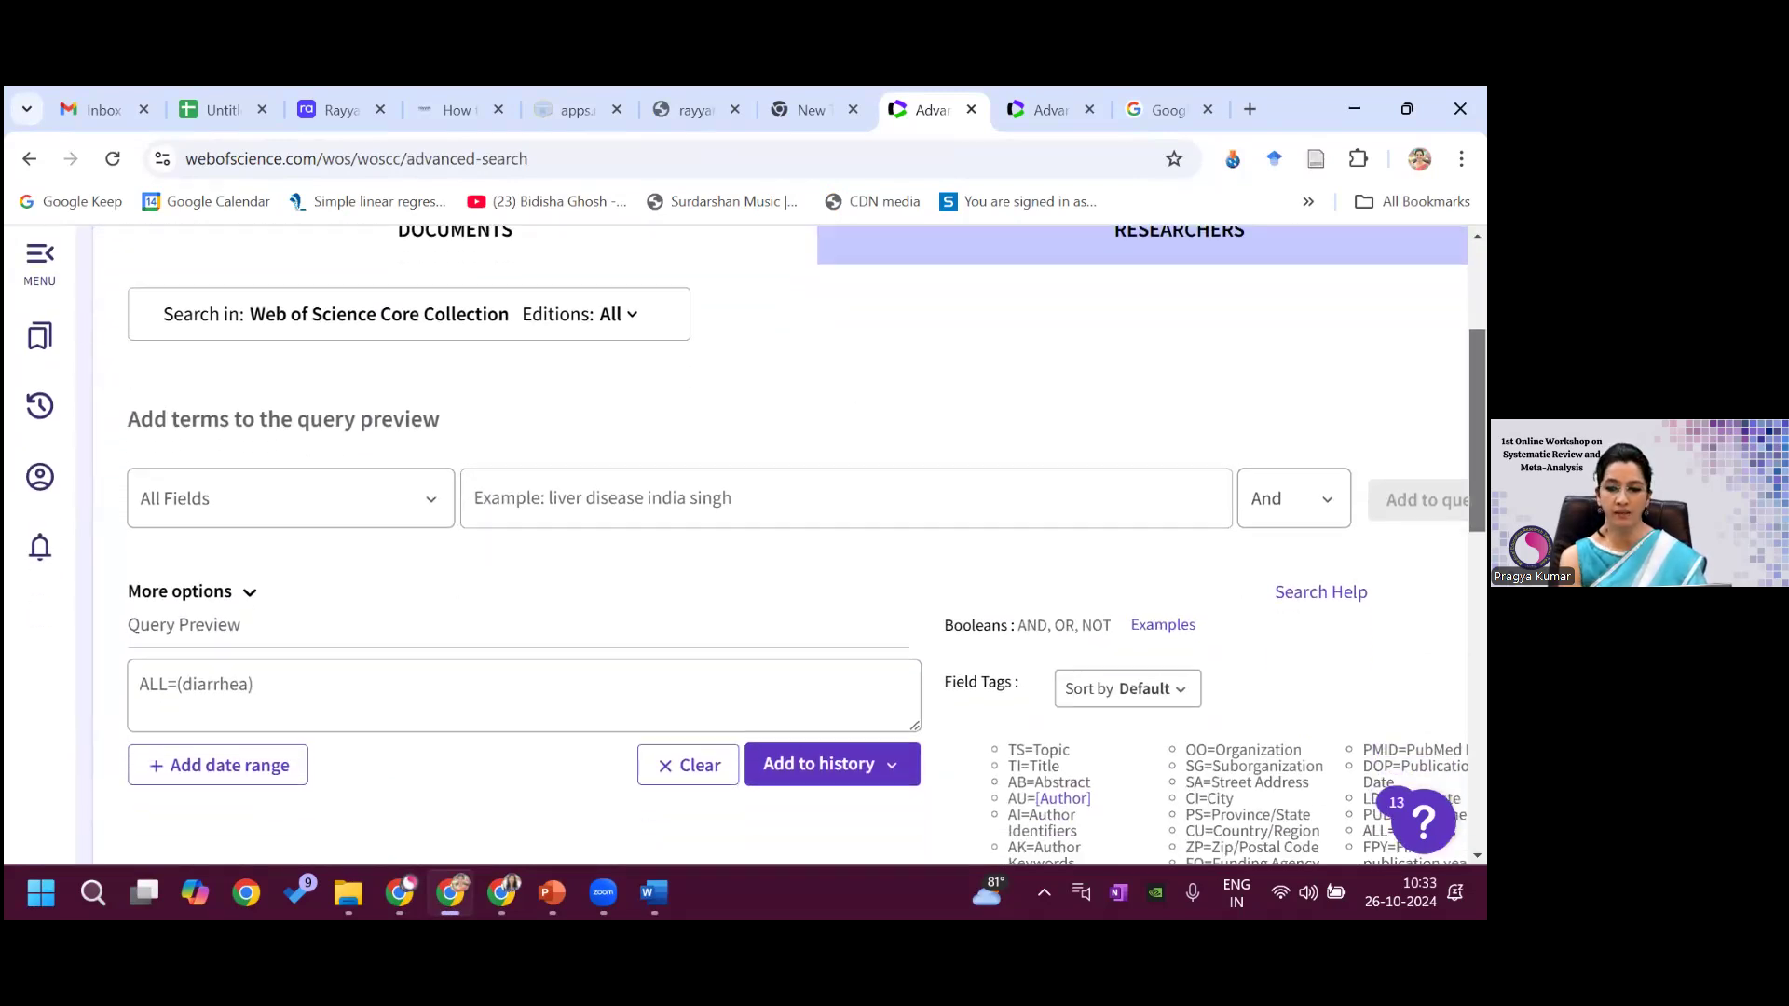
scroll(646, 619, "down", 5)
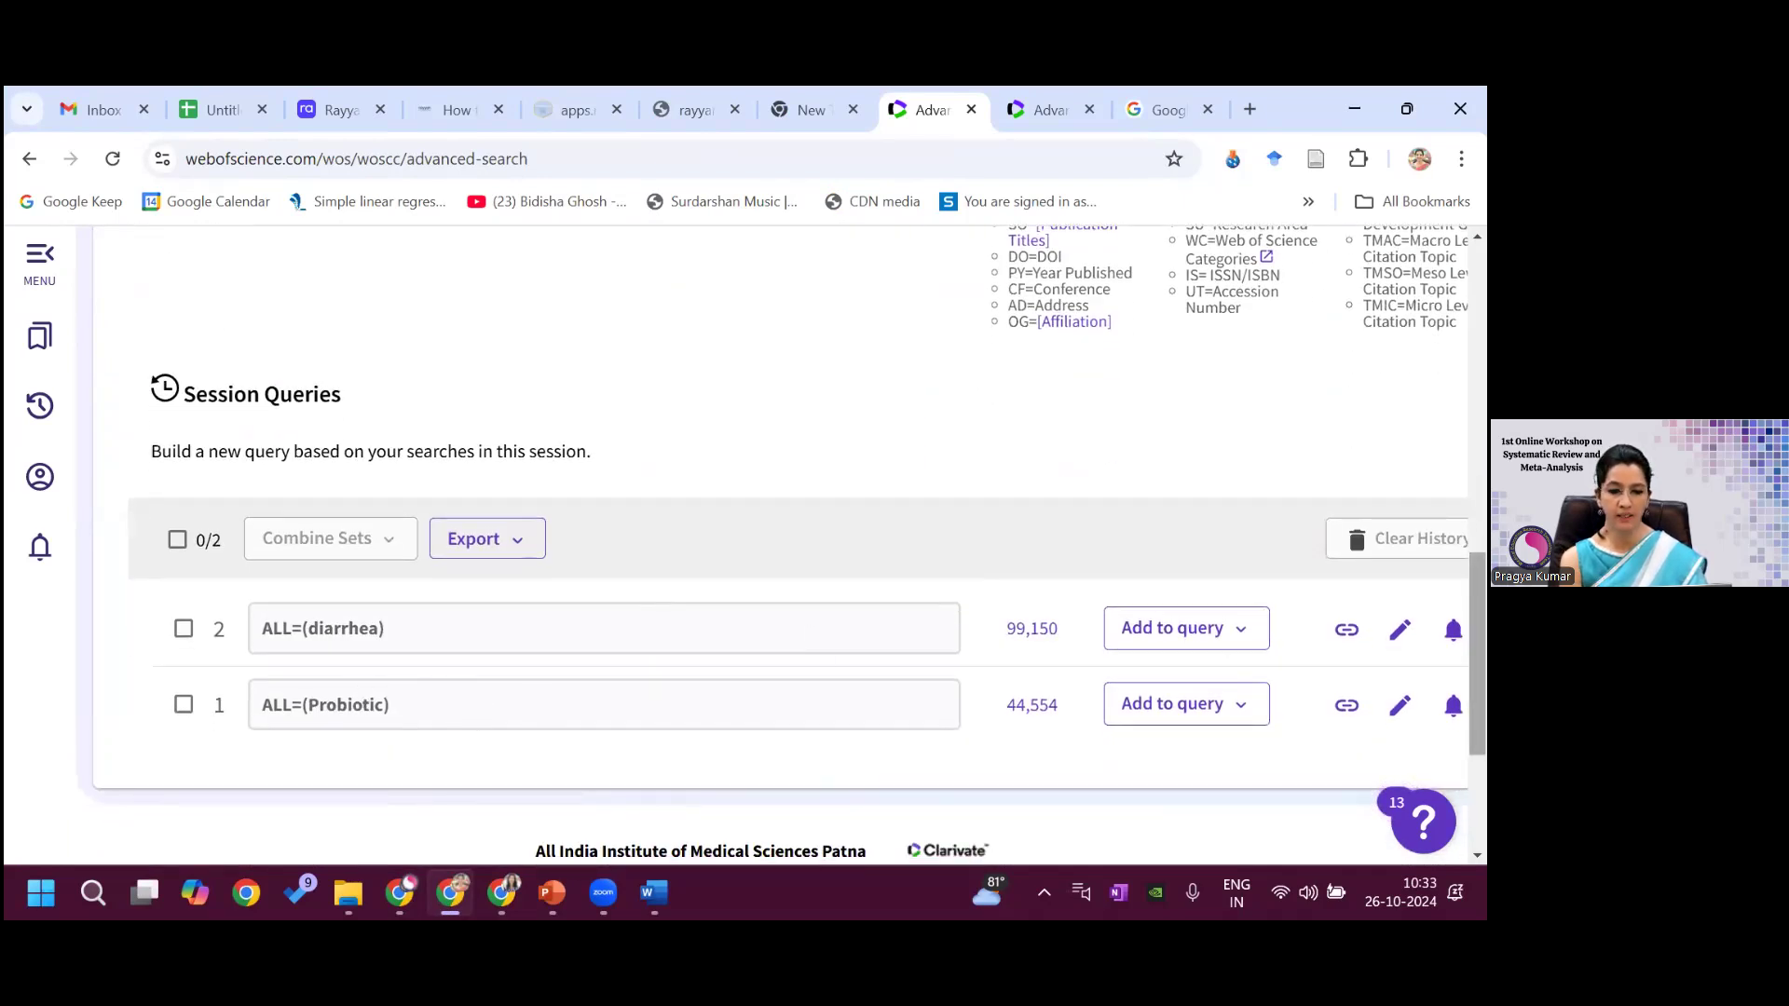
left_click(184, 629)
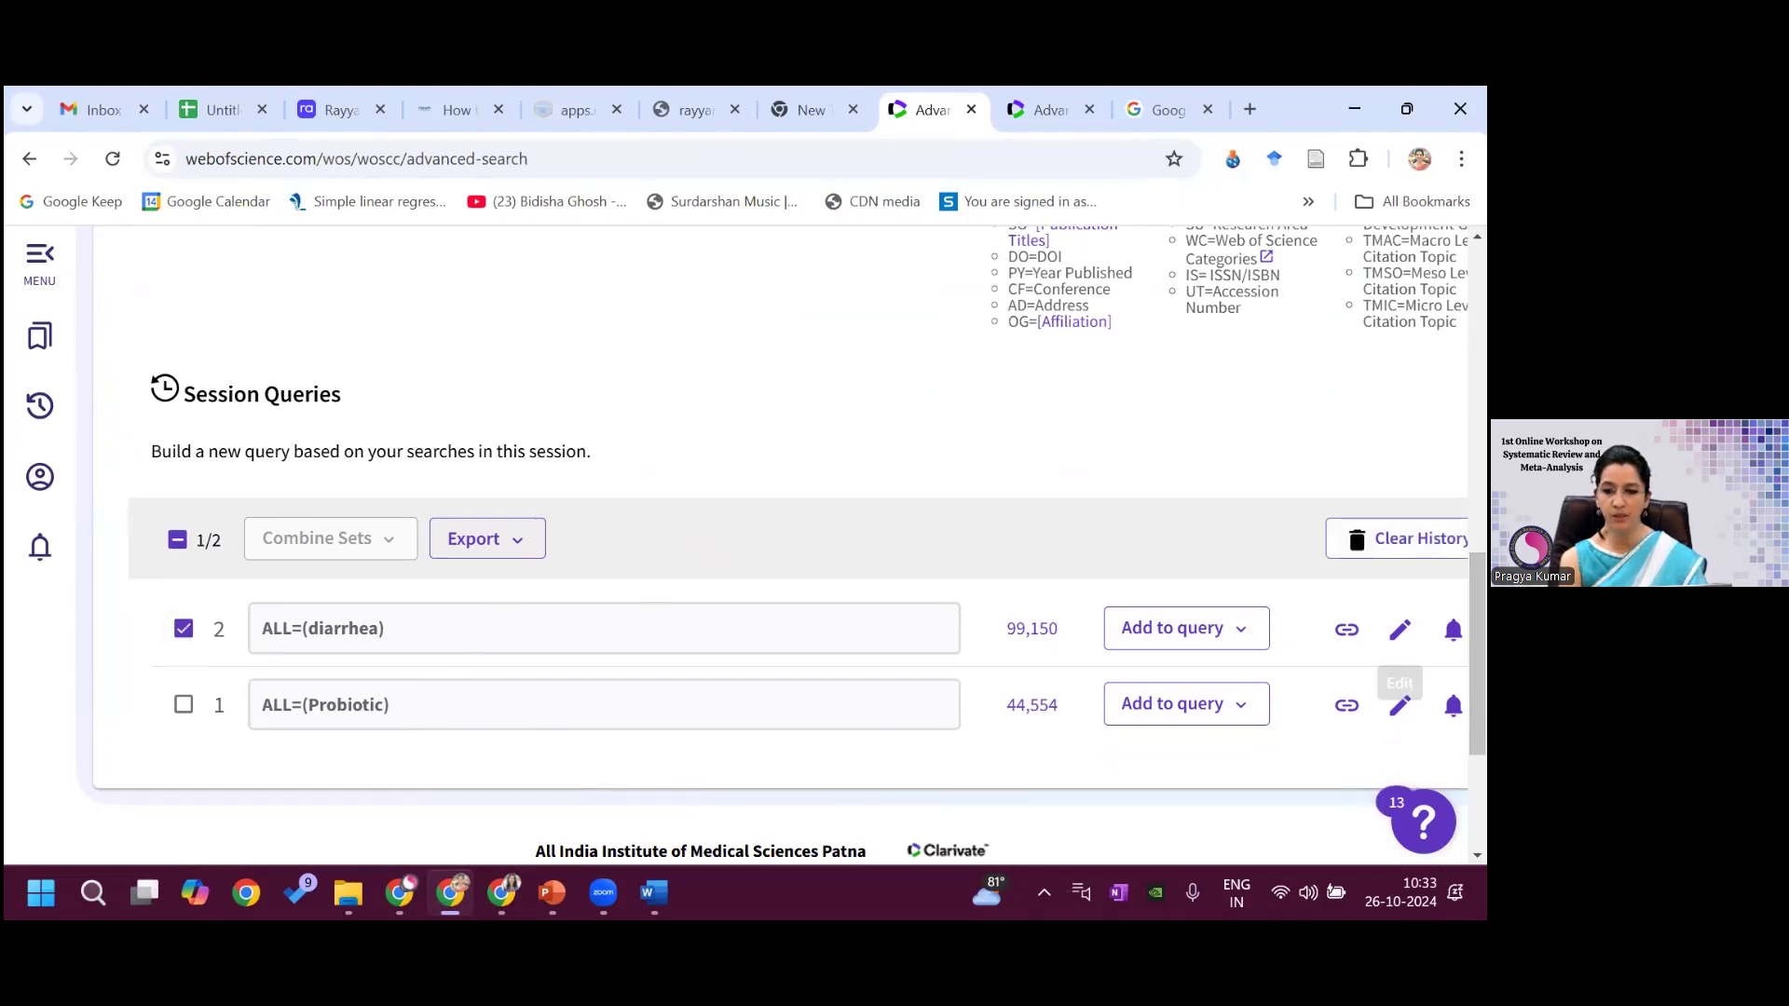
left_click(1399, 630)
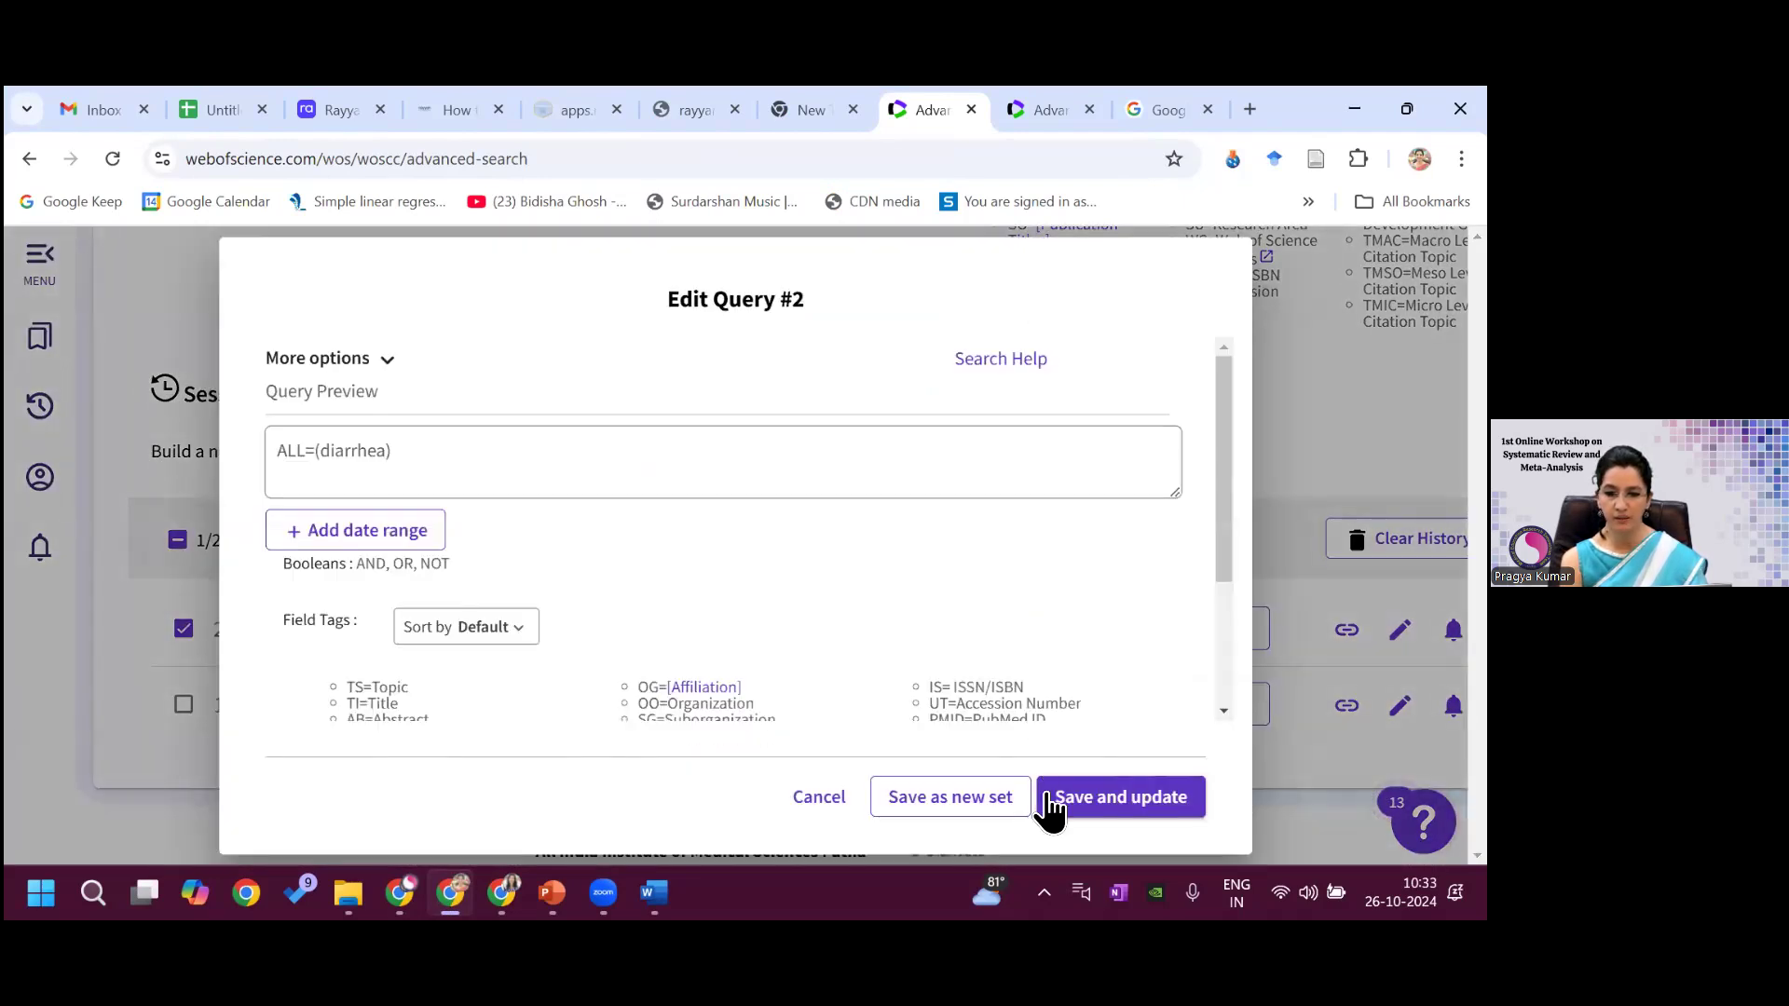
left_click(817, 800)
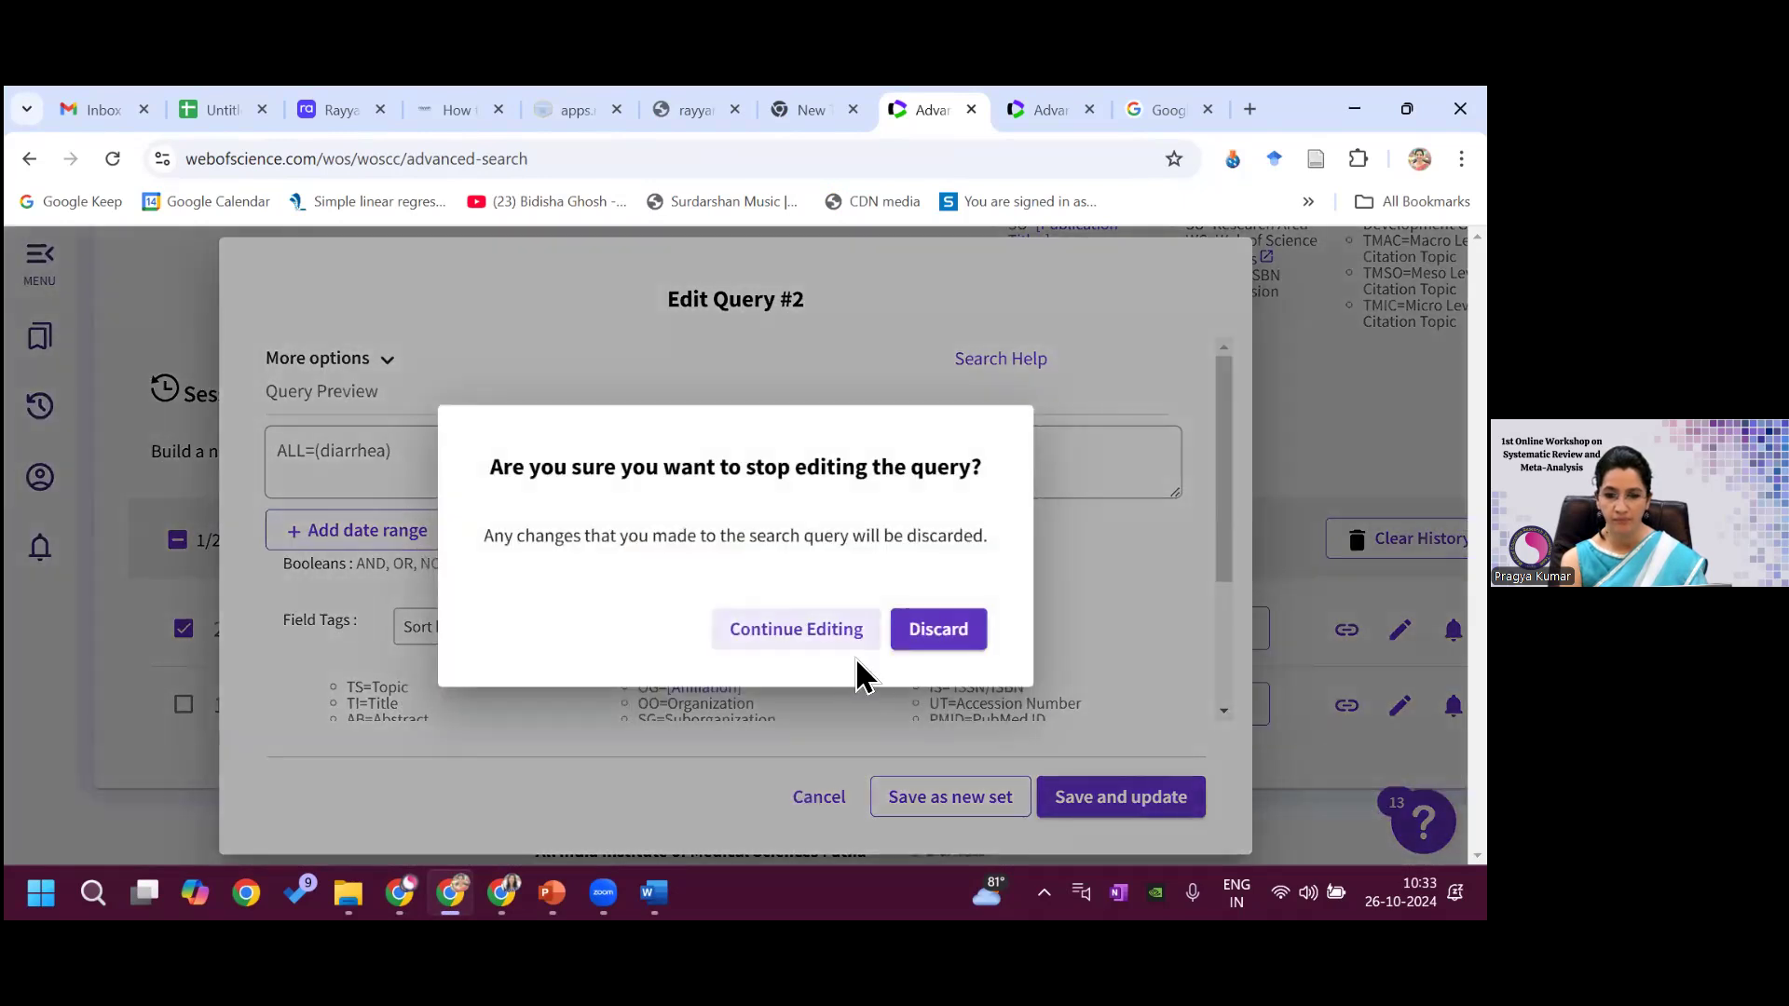
left_click(912, 643)
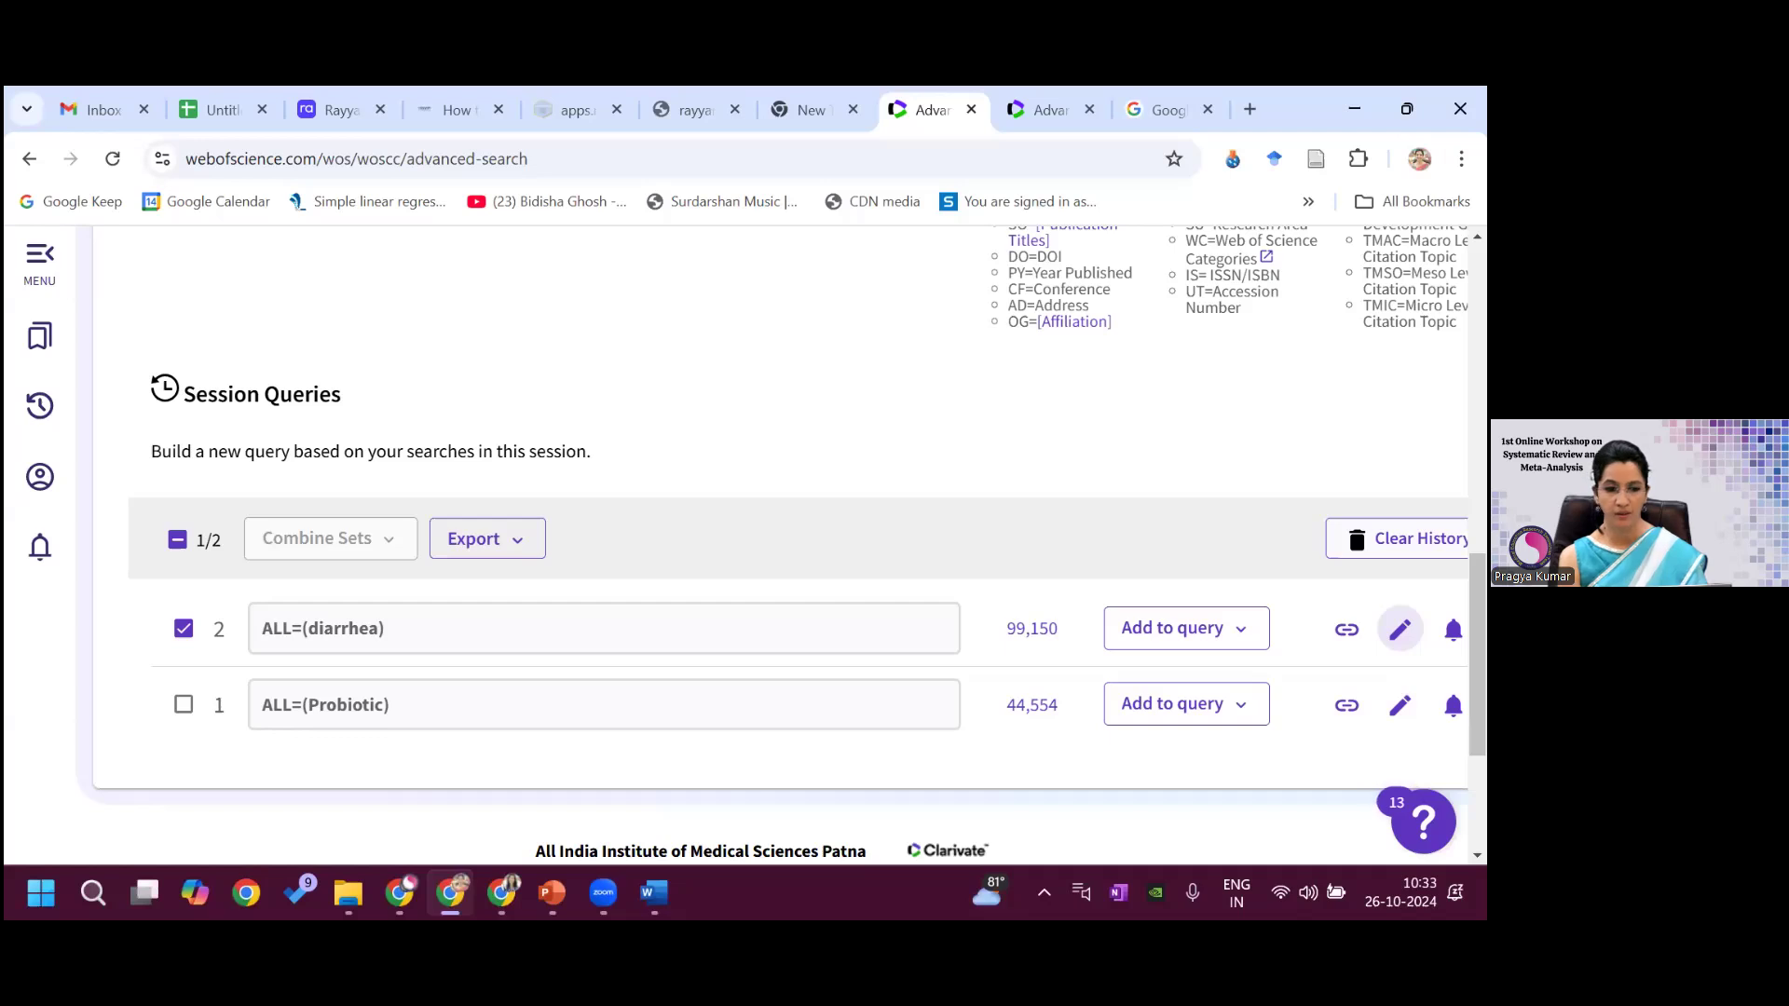
left_click(1398, 539)
left_click(874, 606)
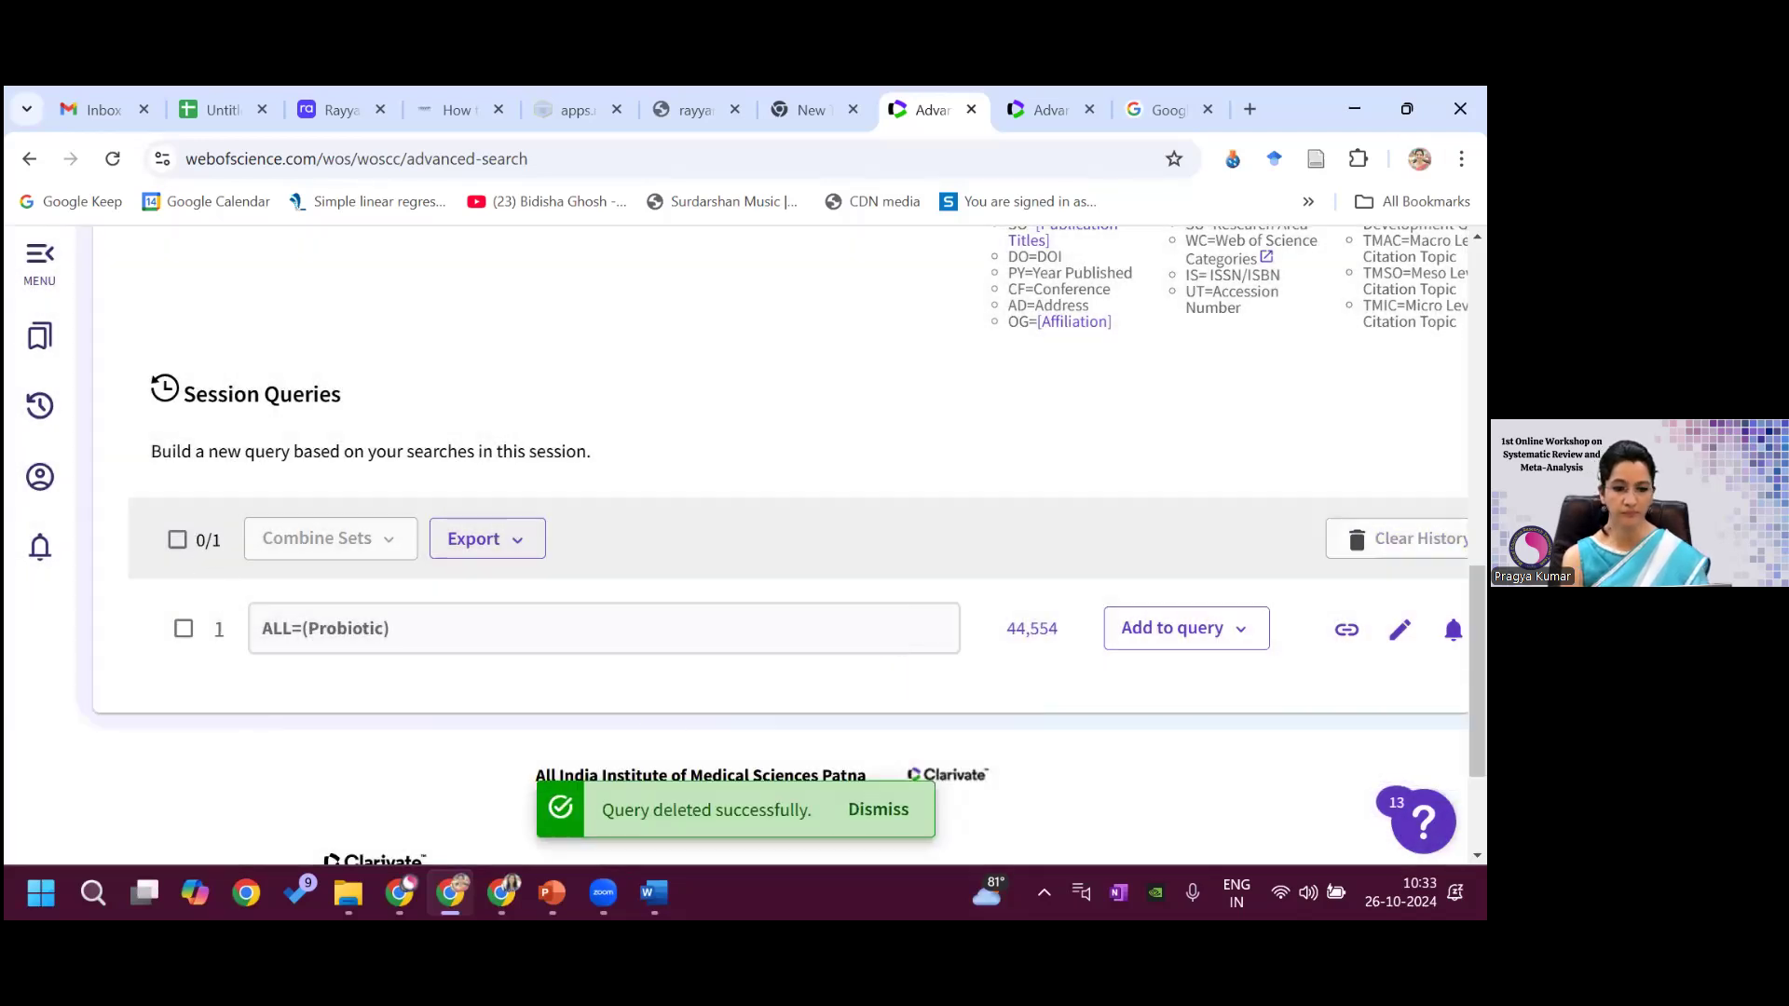
- Try entering the term probiotics in All Fields while the diarrhea query is still in the query preview
left_click_drag(1477, 671, 1477, 352)
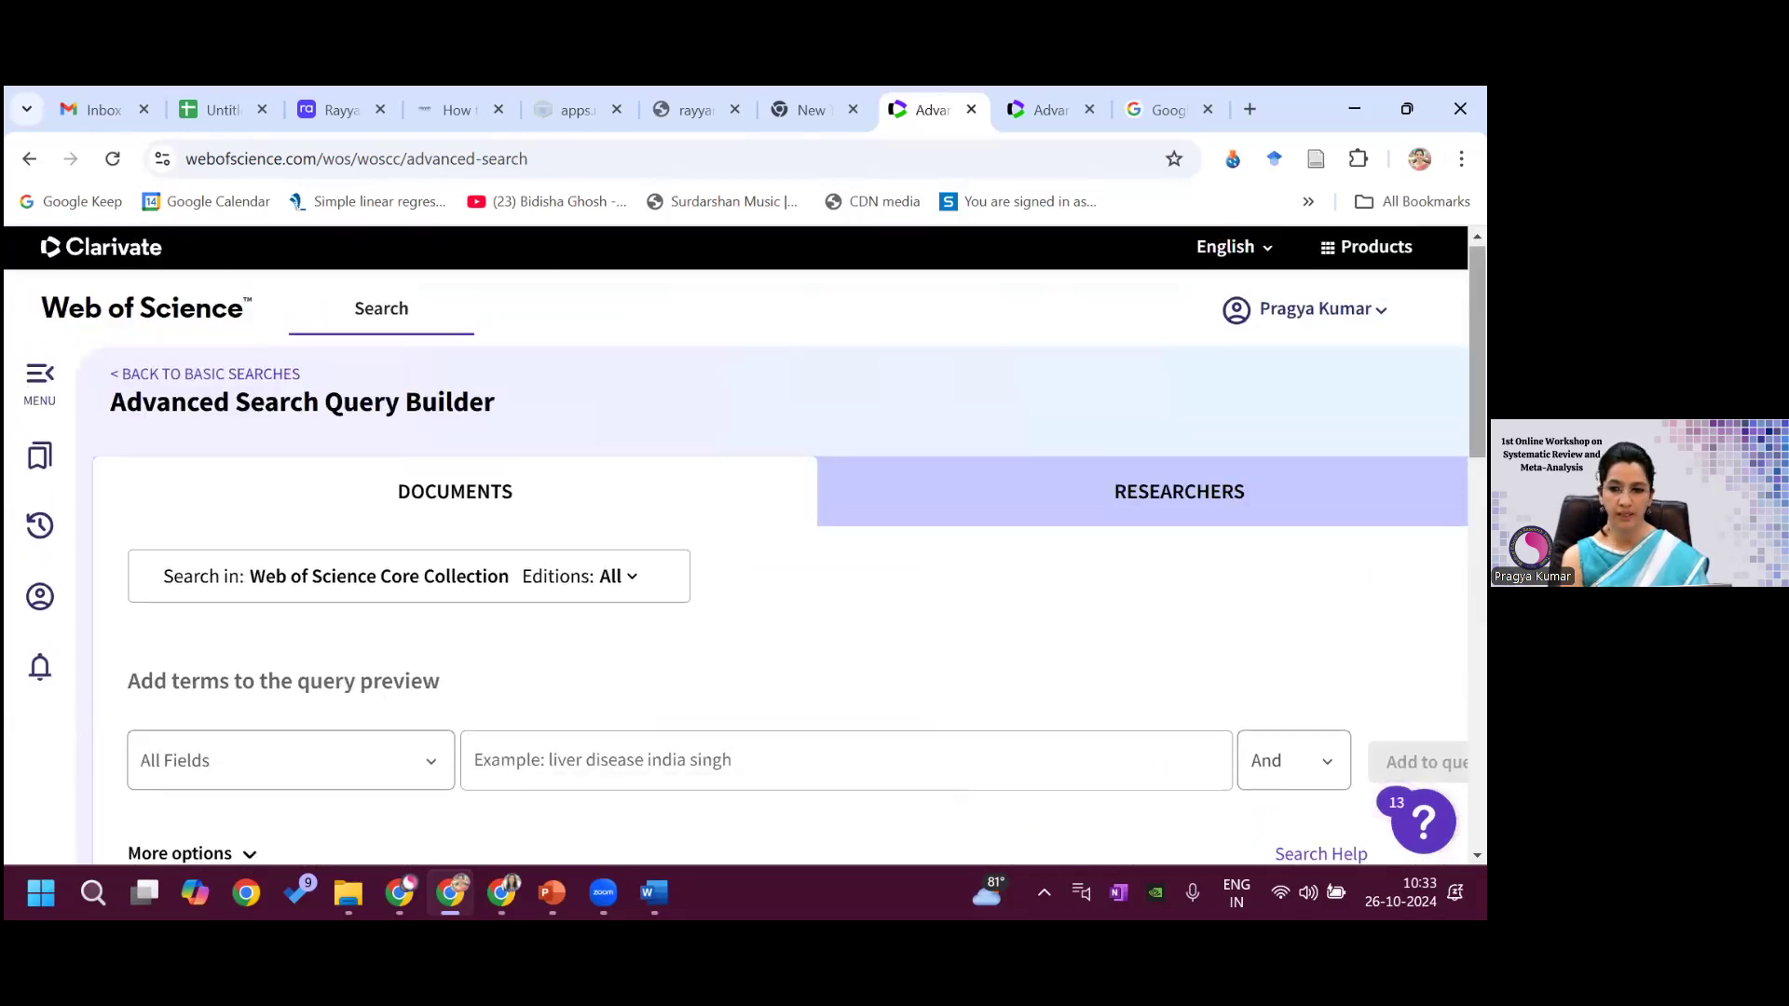
scroll(723, 519, "down", 1)
left_click(656, 651)
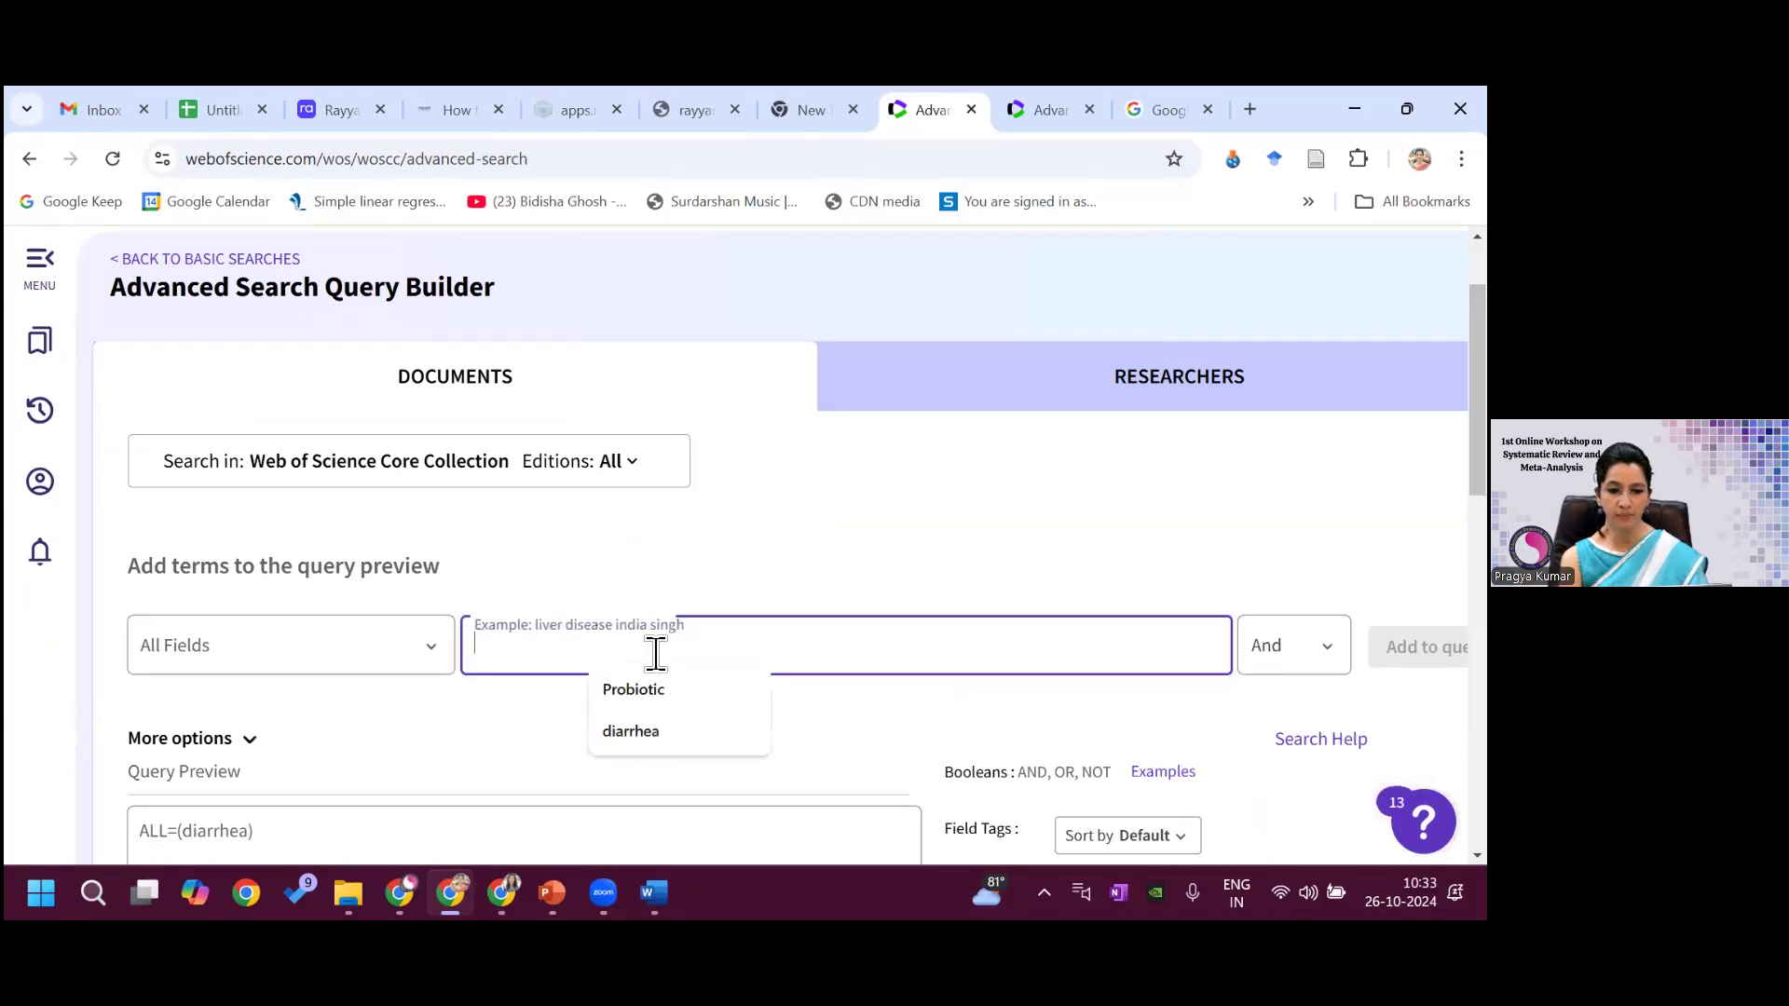
type("pro")
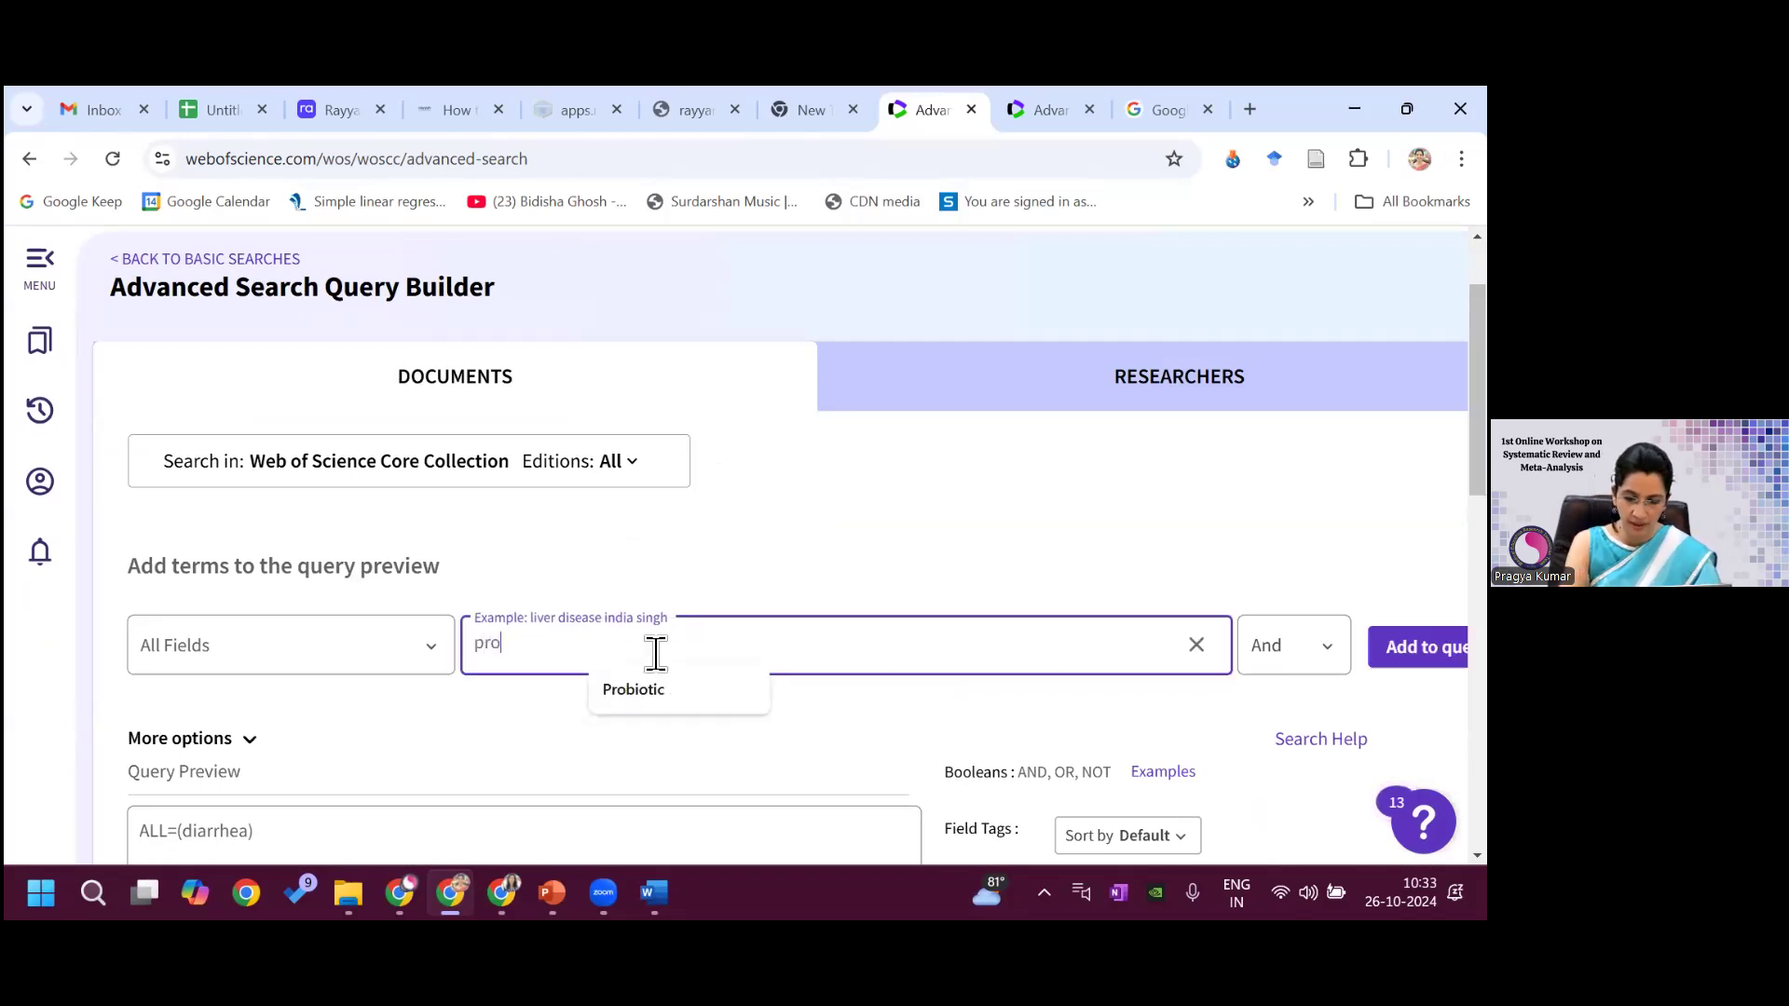
type("biotics")
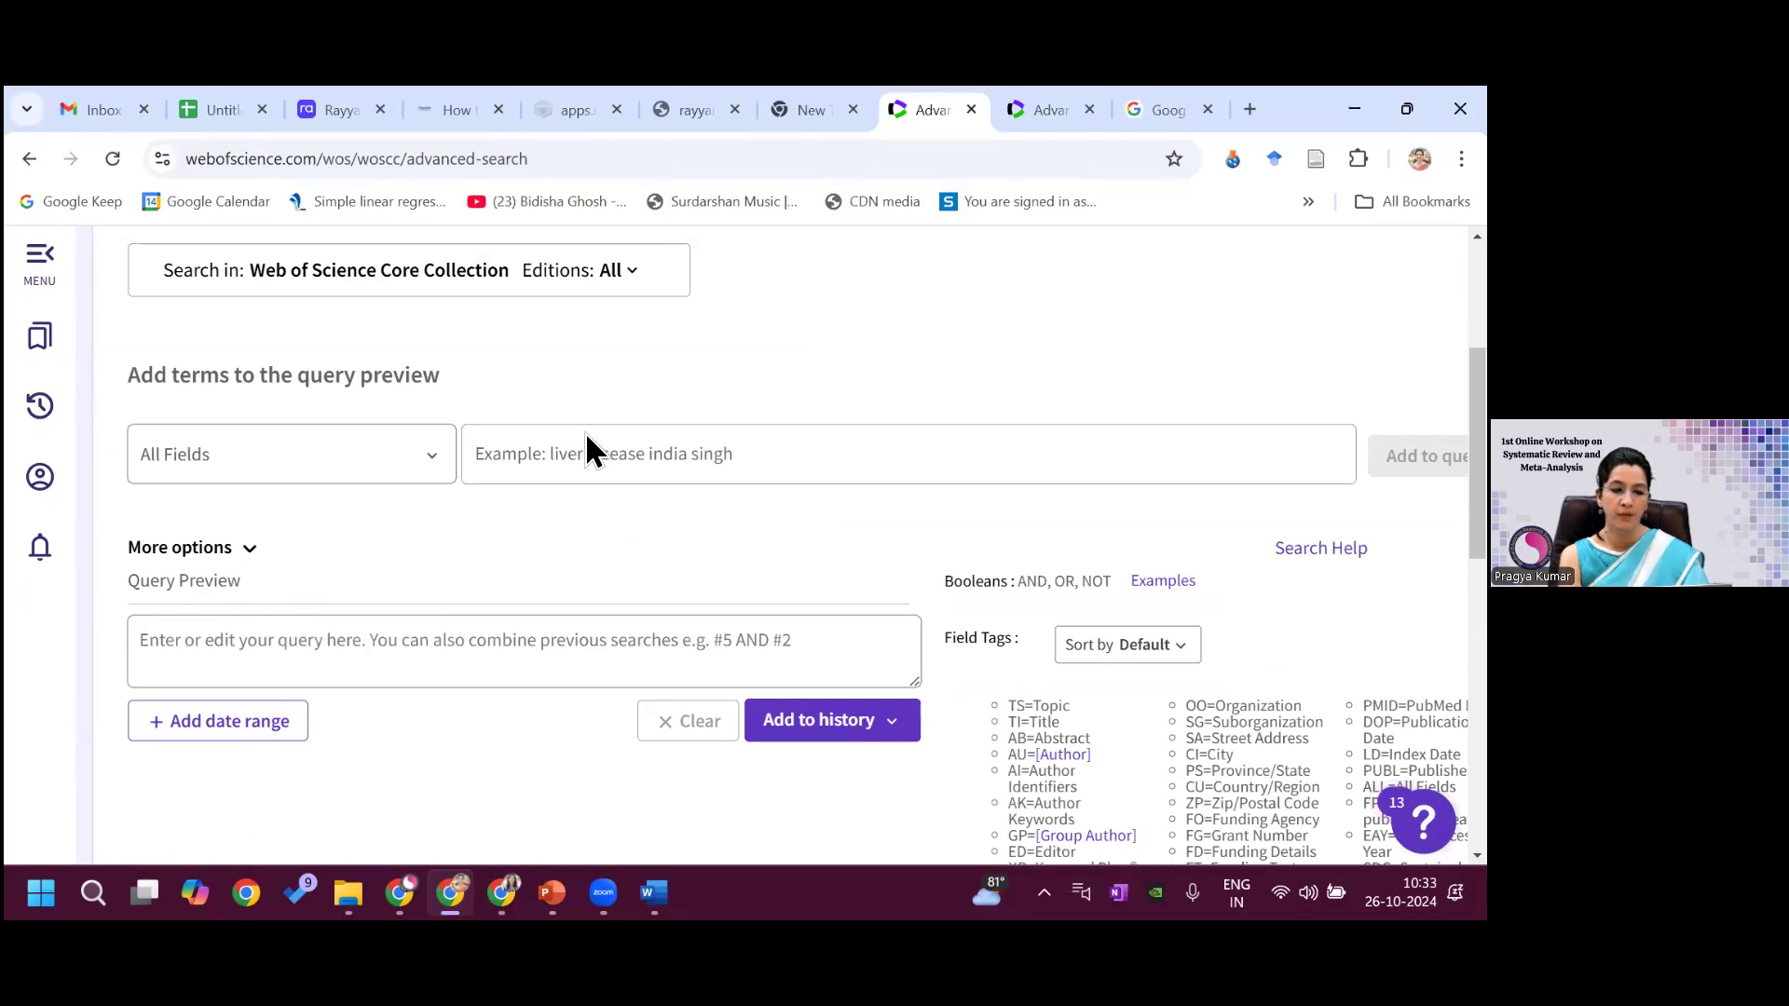
- Build a separate All Fields query for probotics and save it to the search history
left_click(589, 460)
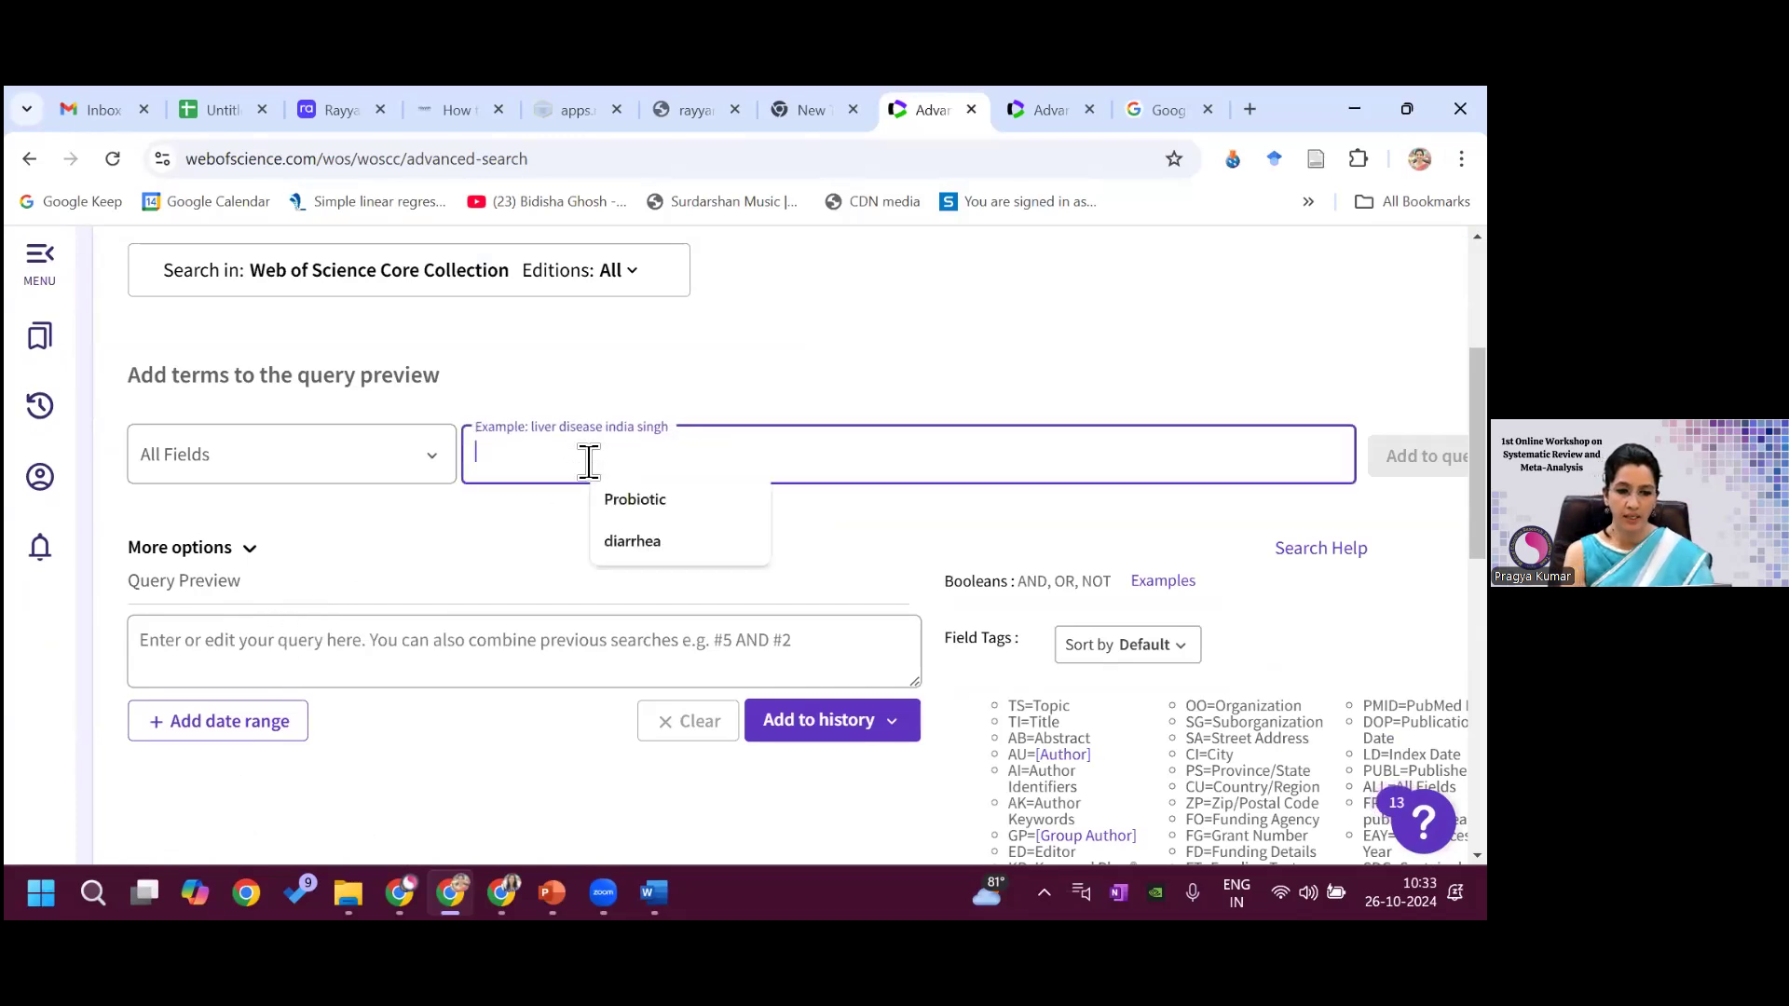
type("probotics")
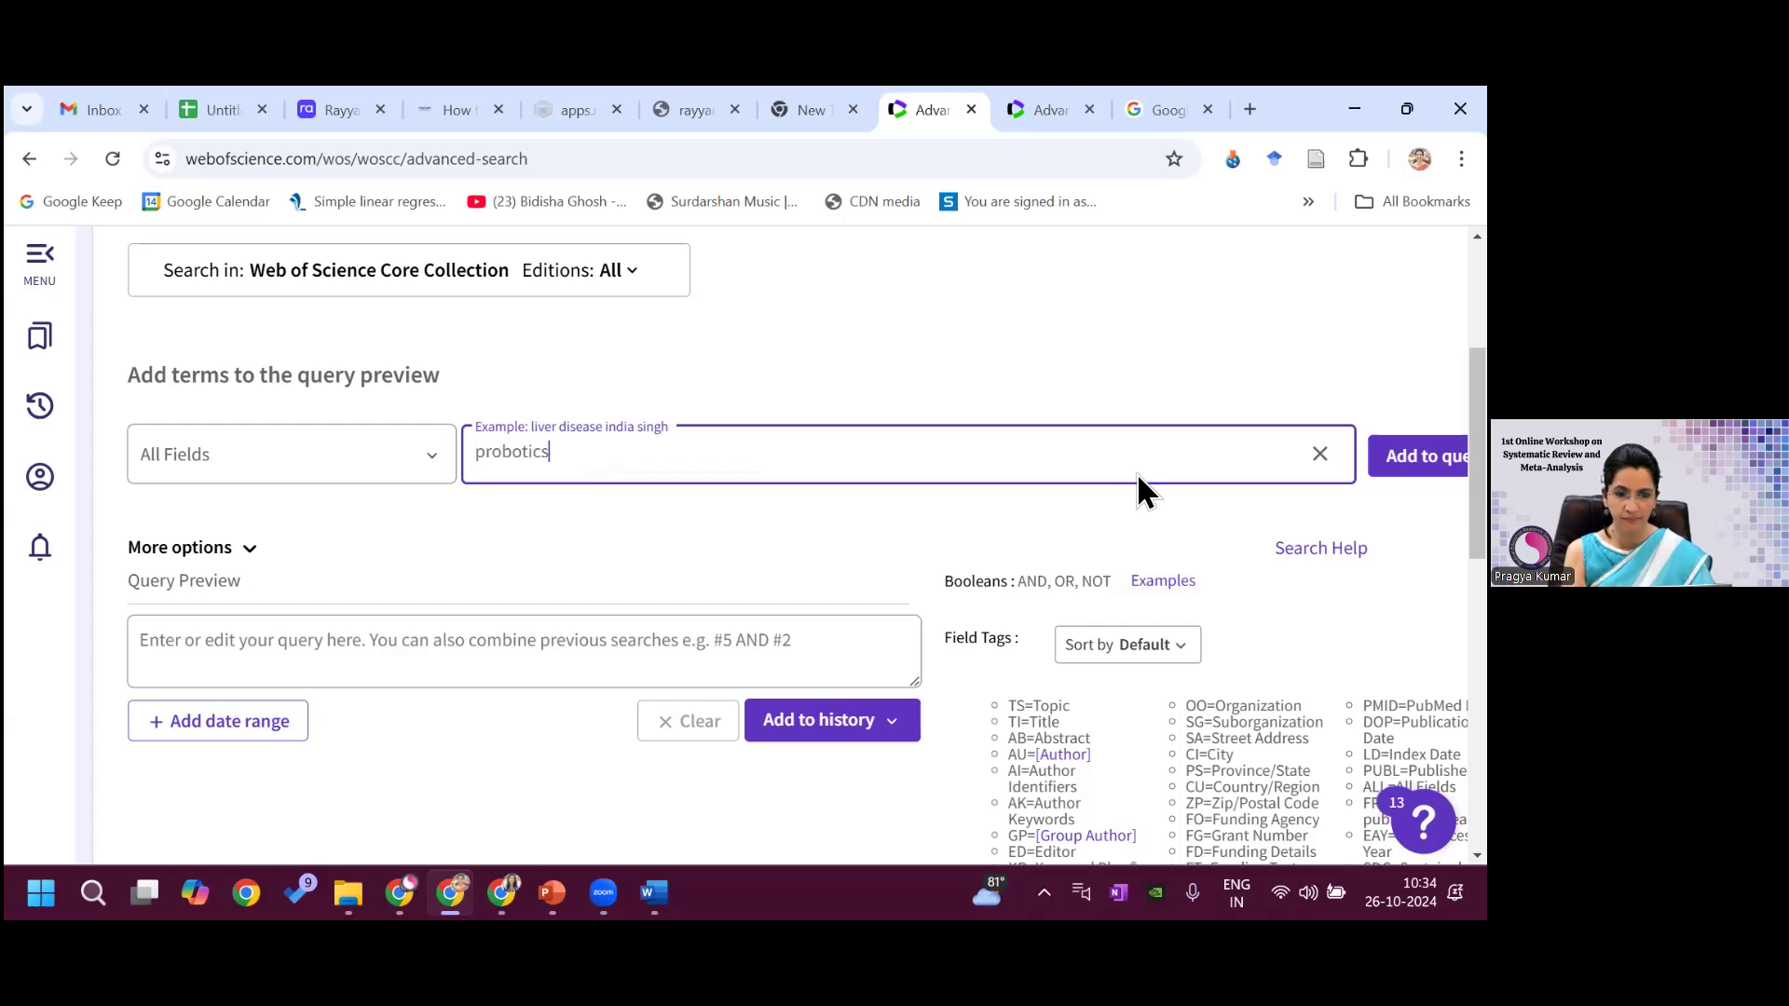
key("Return")
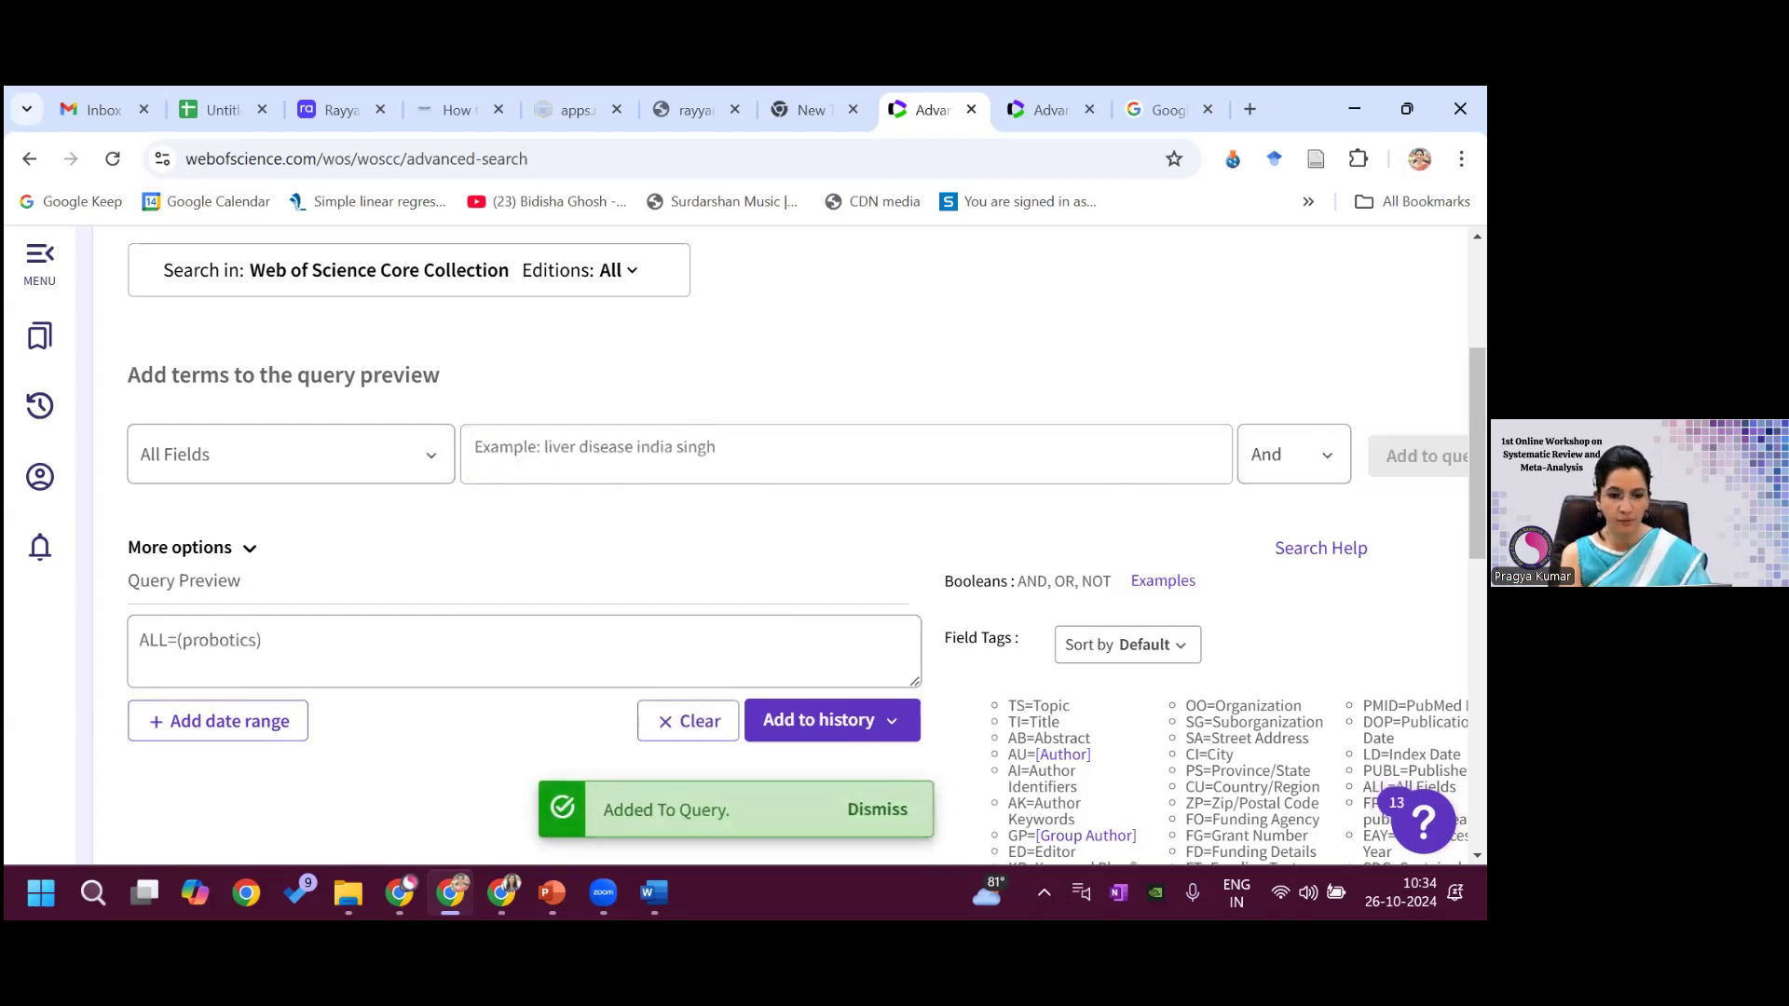
left_click(799, 737)
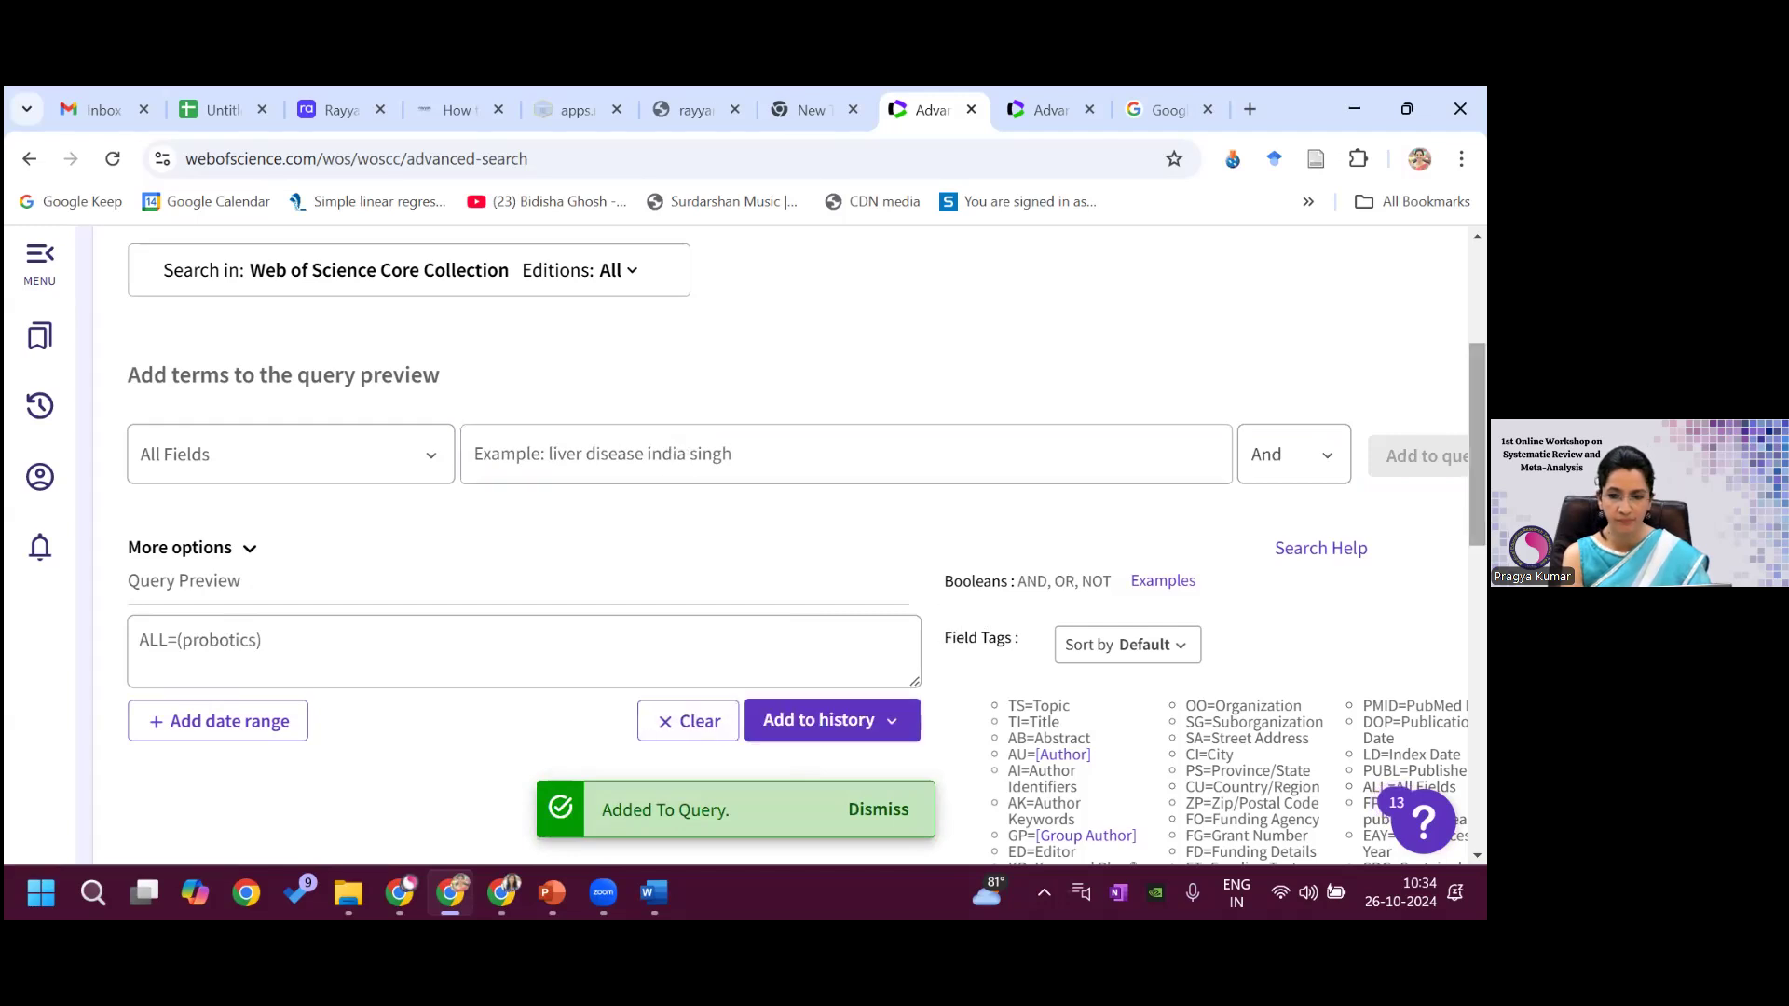
scroll(466, 697, "down", 10)
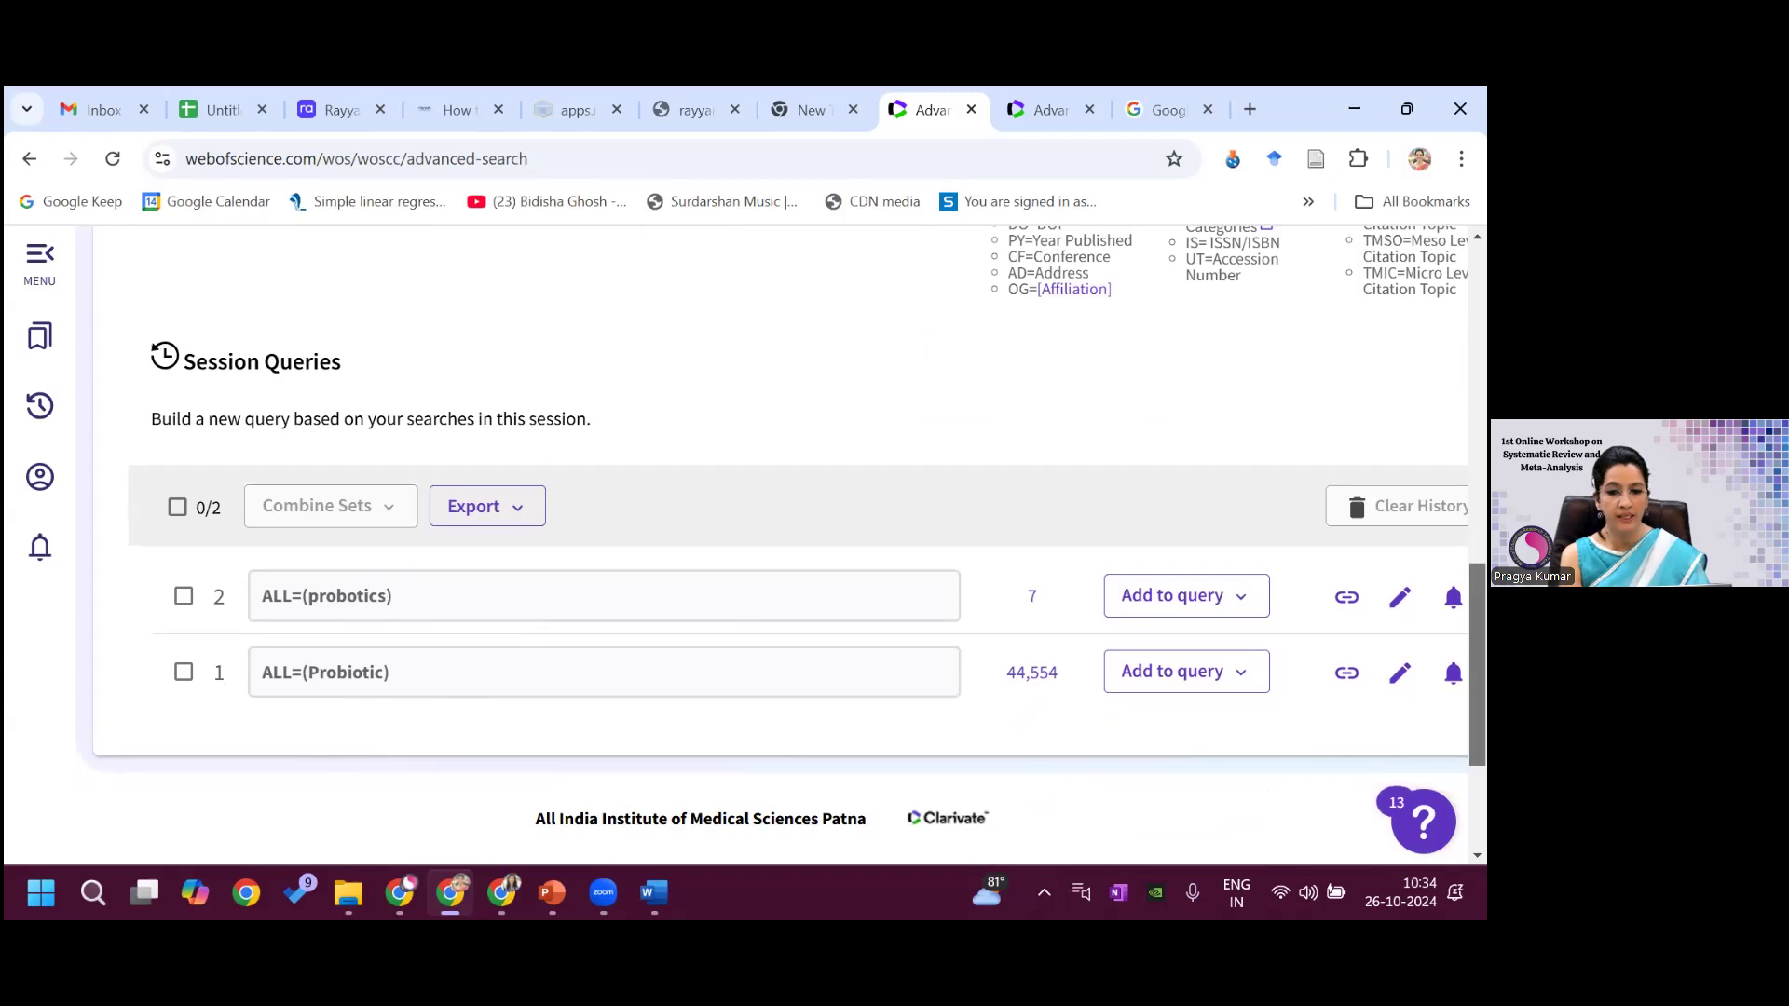
- Enter lactobacillus as the All Fields search term and copy it
left_click_drag(1478, 666, 1477, 441)
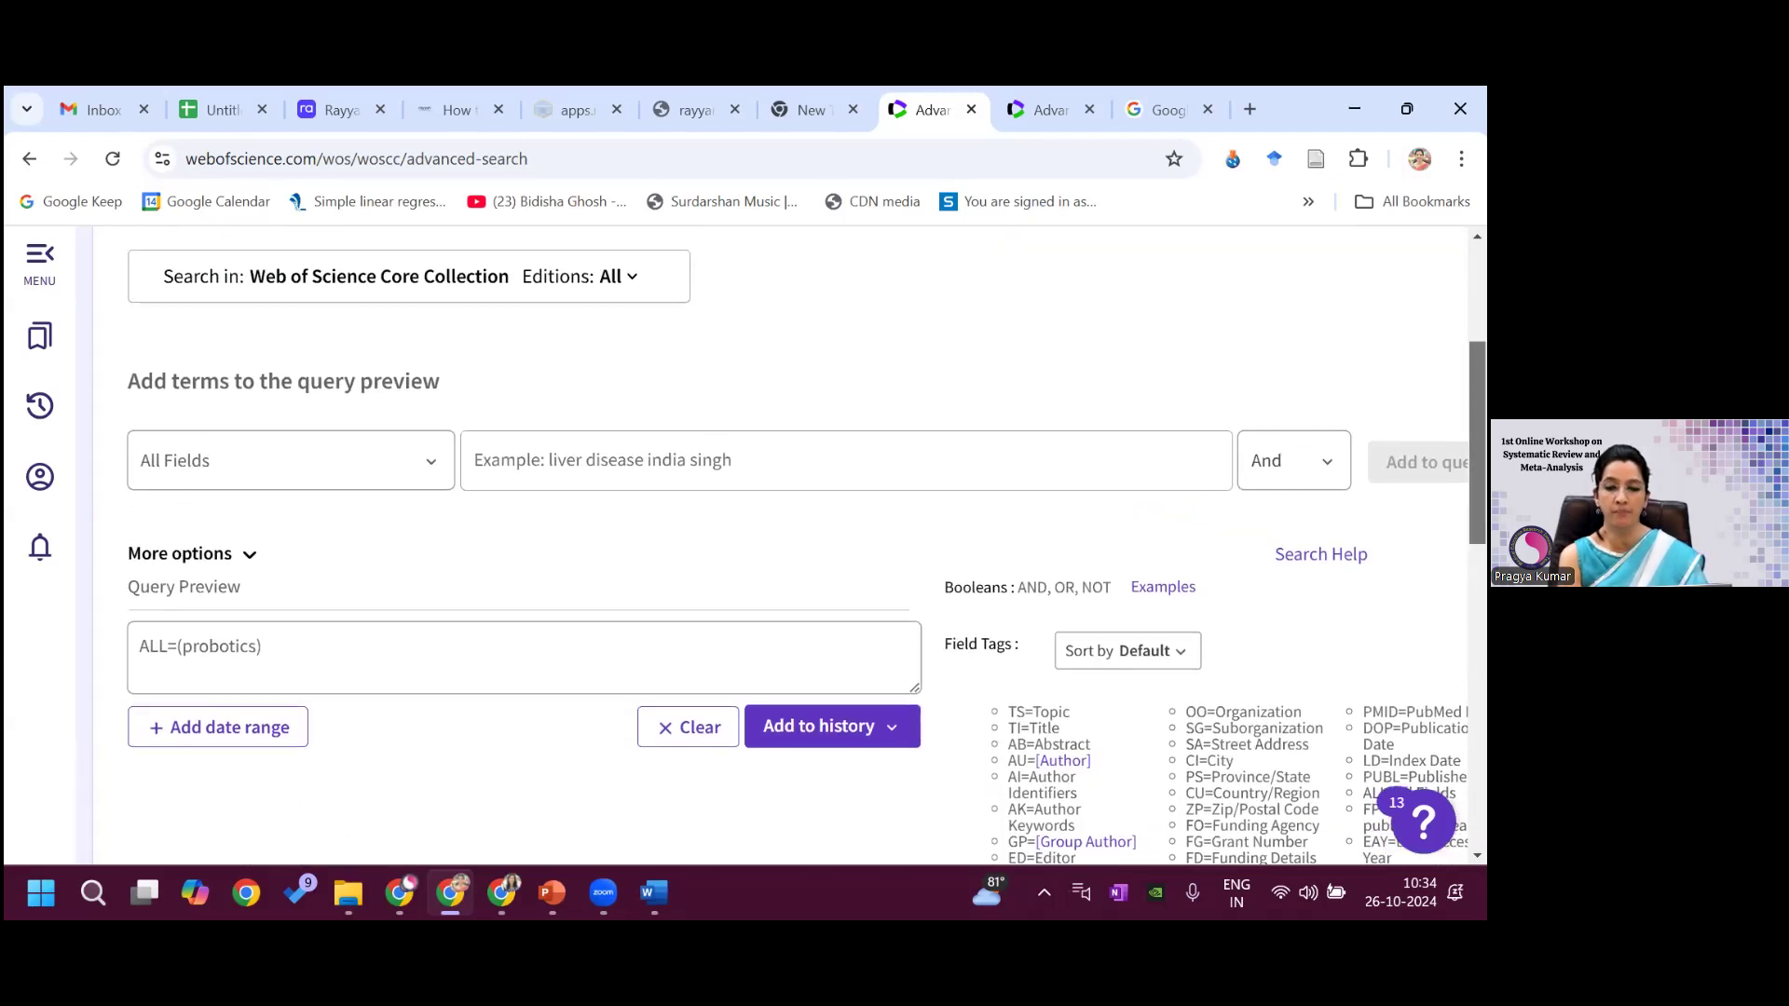
left_click(587, 467)
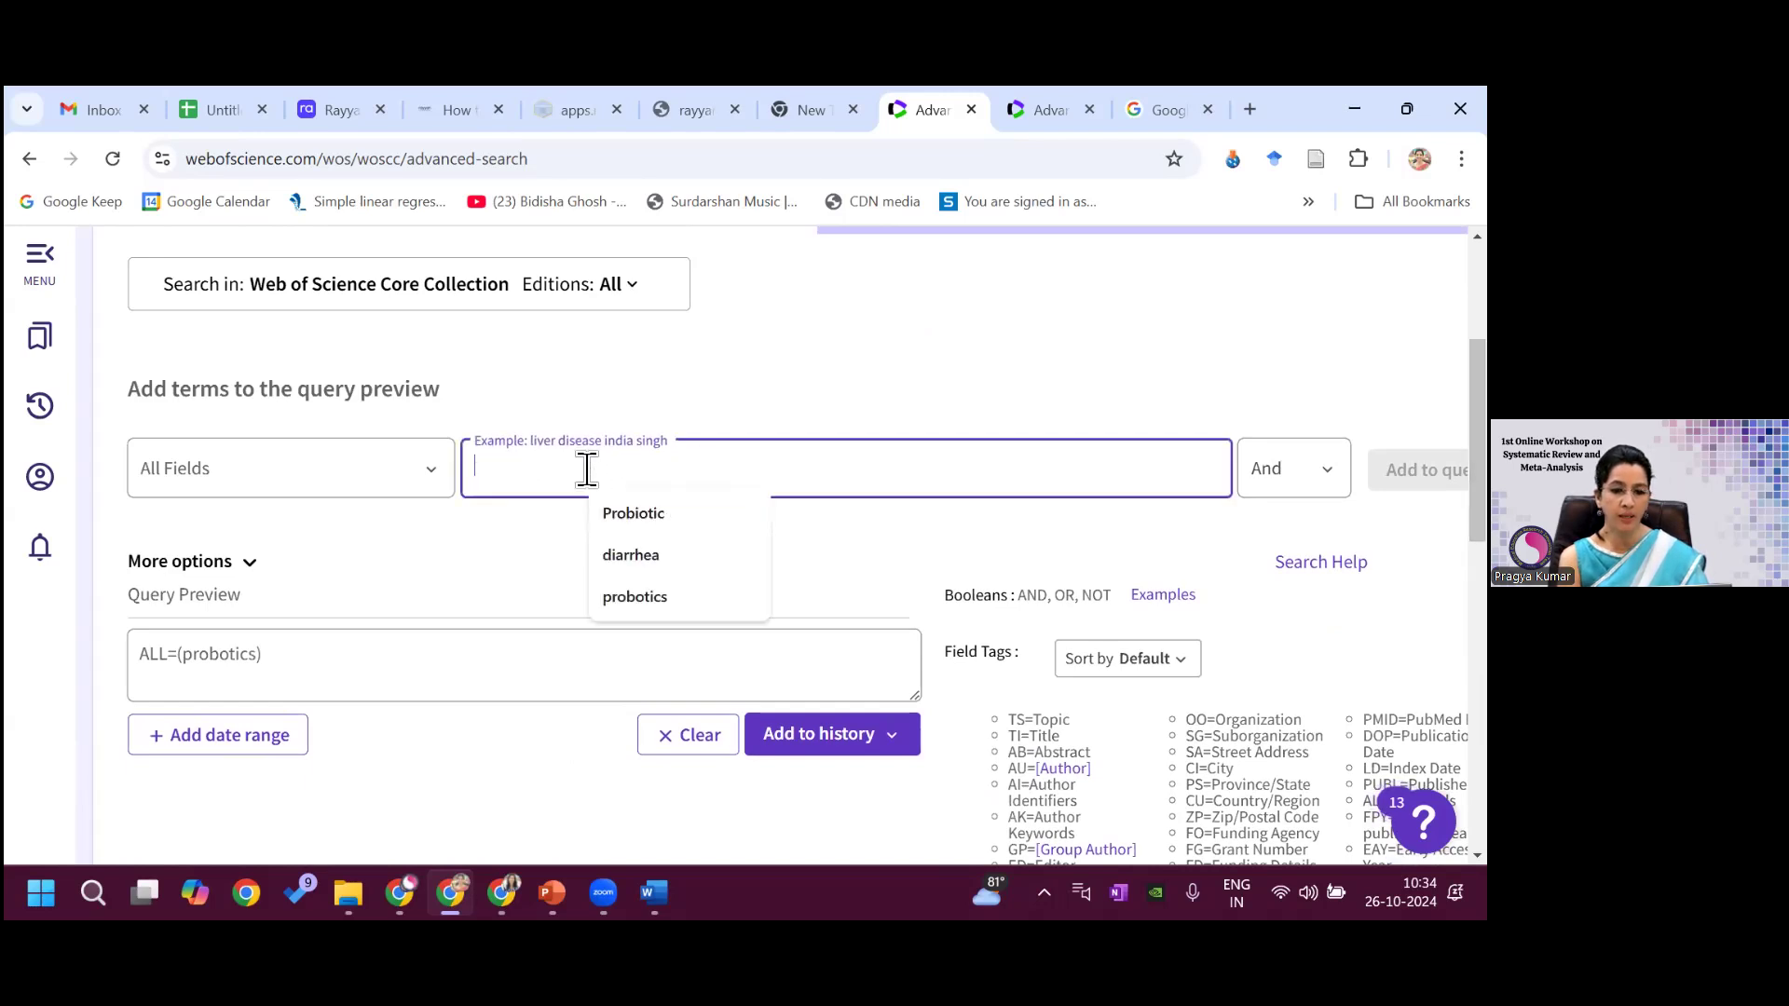
type("la")
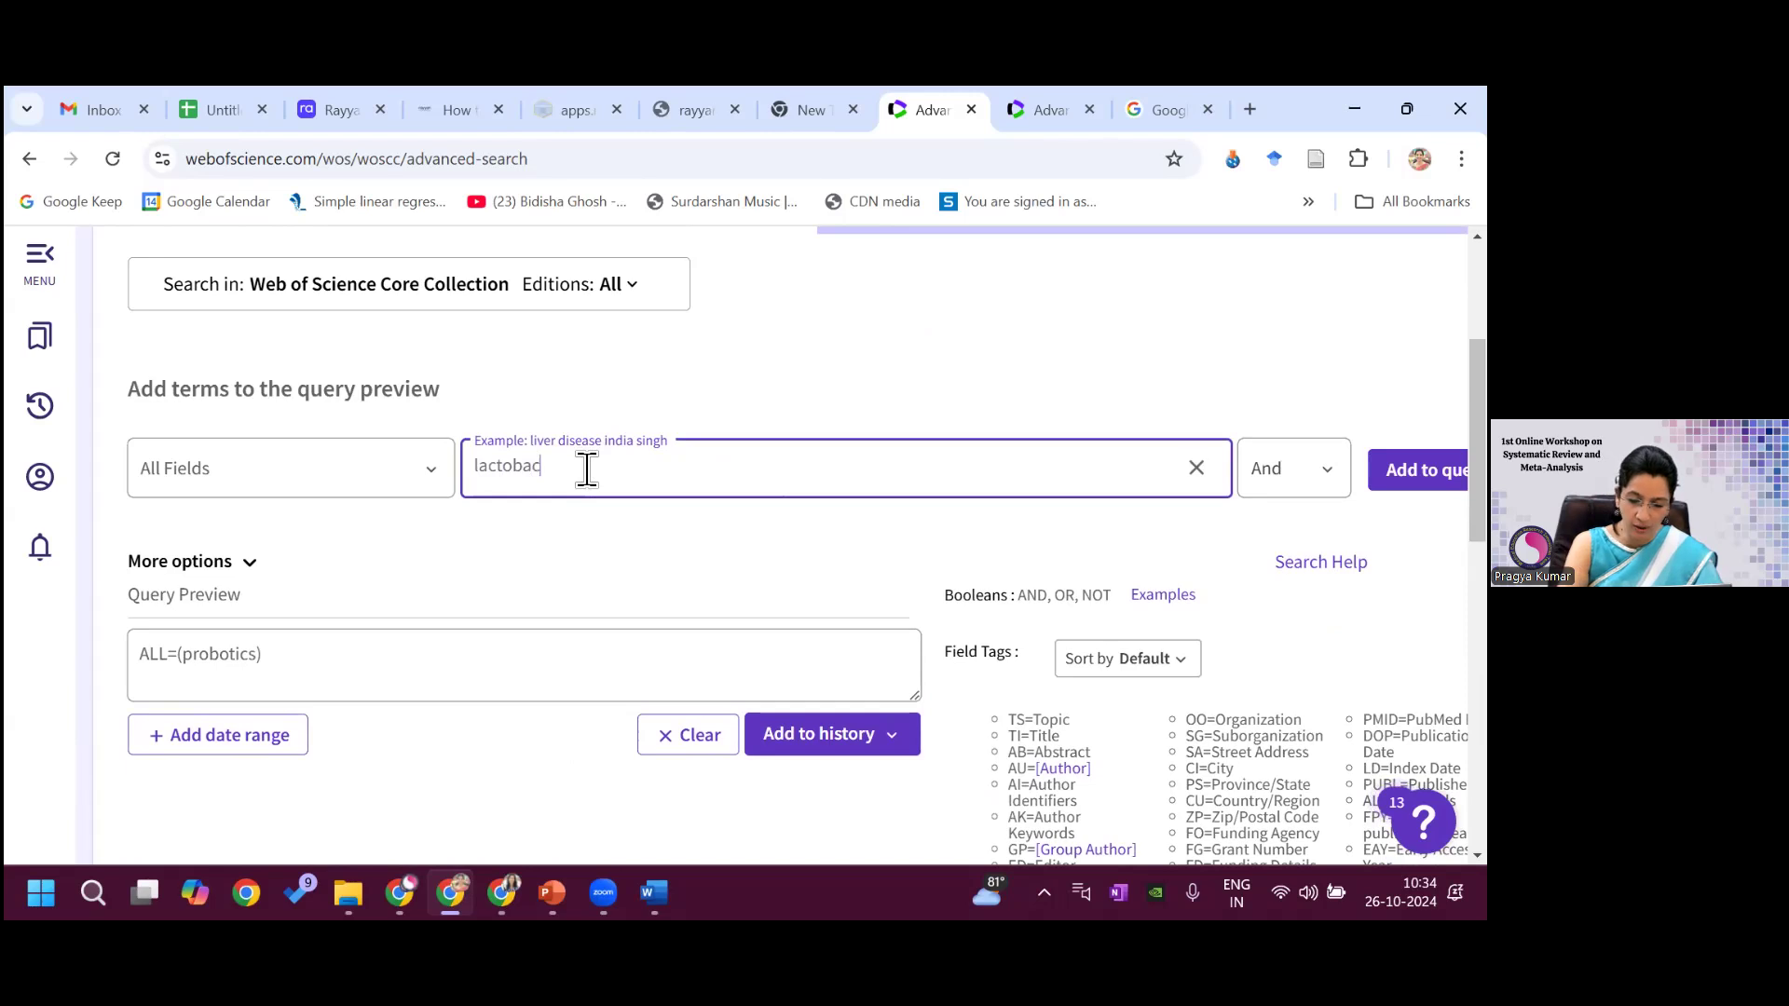
type("ctobacillus")
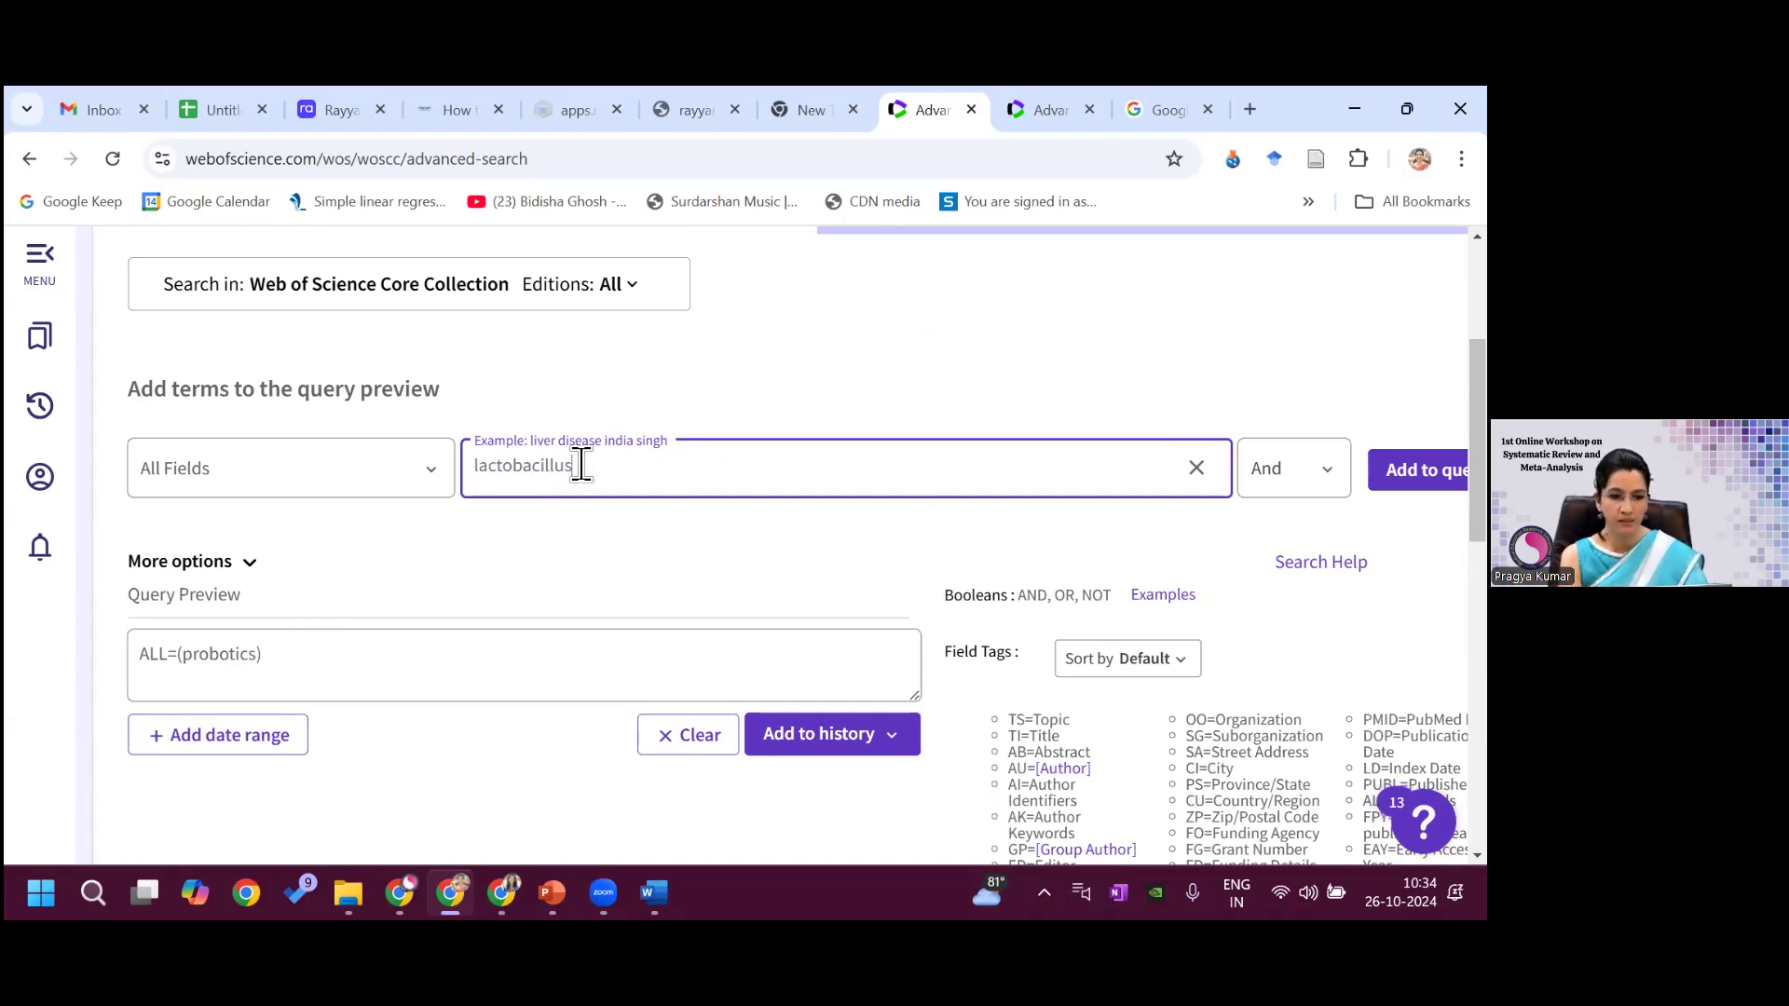
left_click_drag(581, 465, 451, 478)
key("ctrl+c")
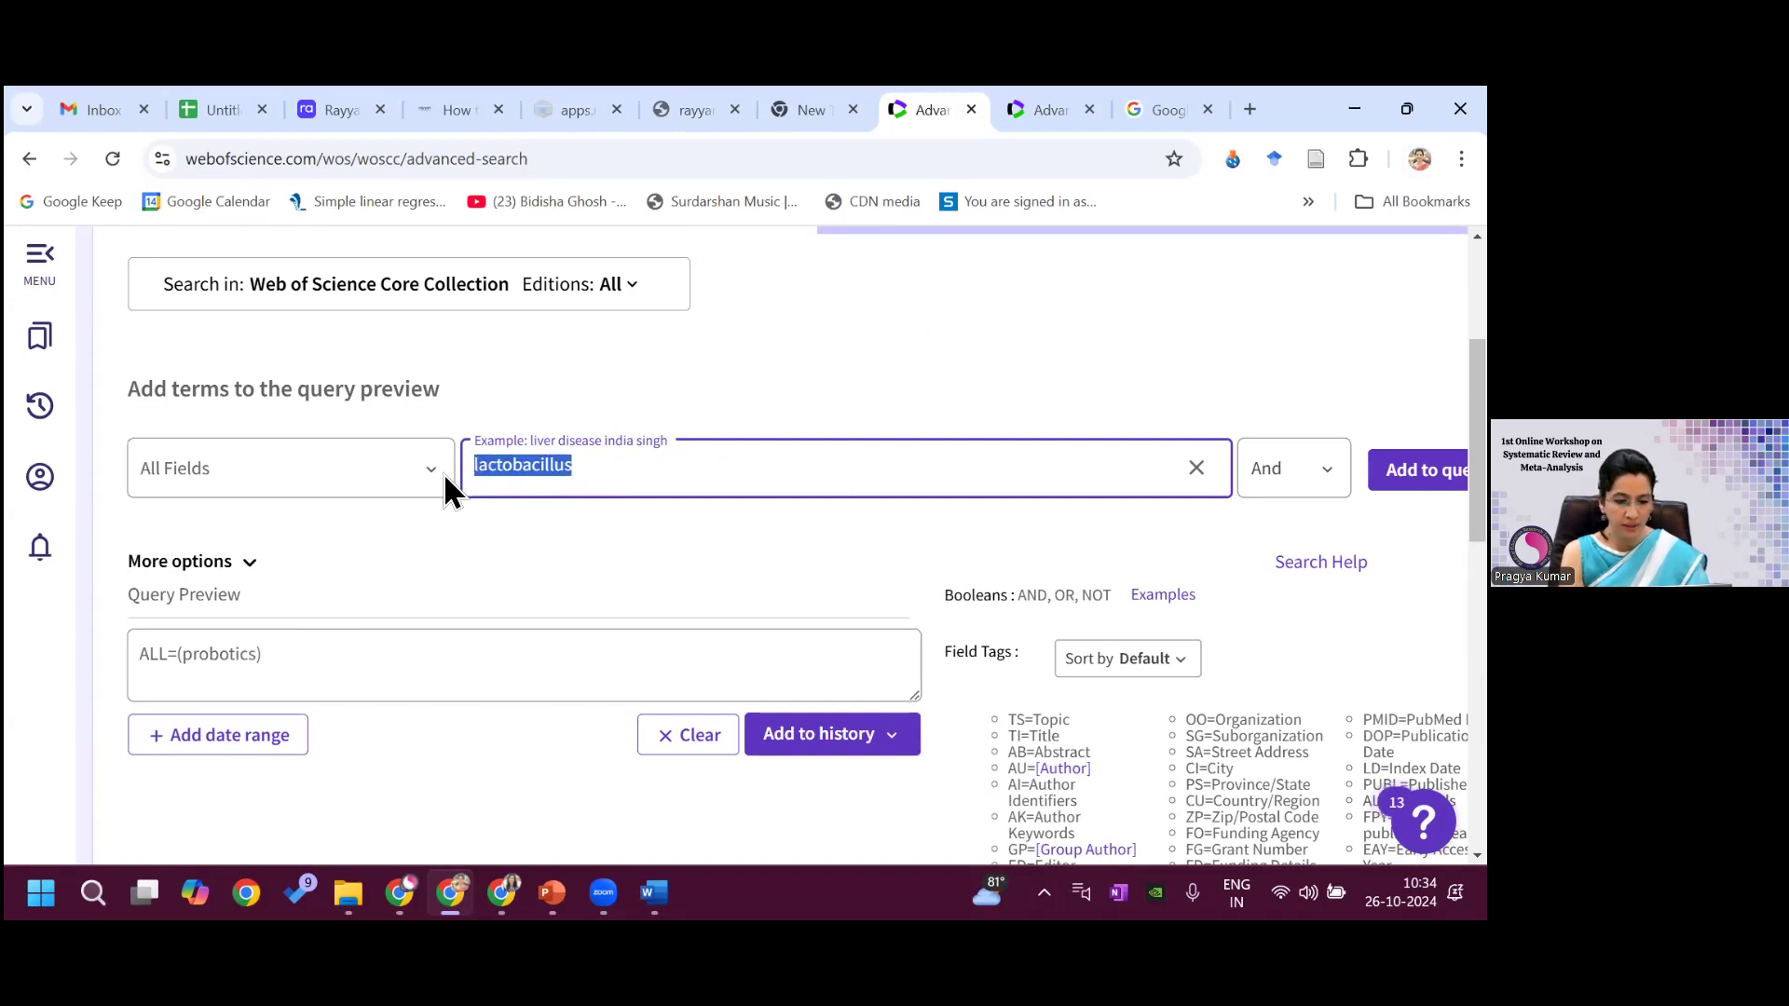
- Clear the old query preview, paste lactobacillus as a separate All Fields query and save it to the search history
triple_click(275, 700)
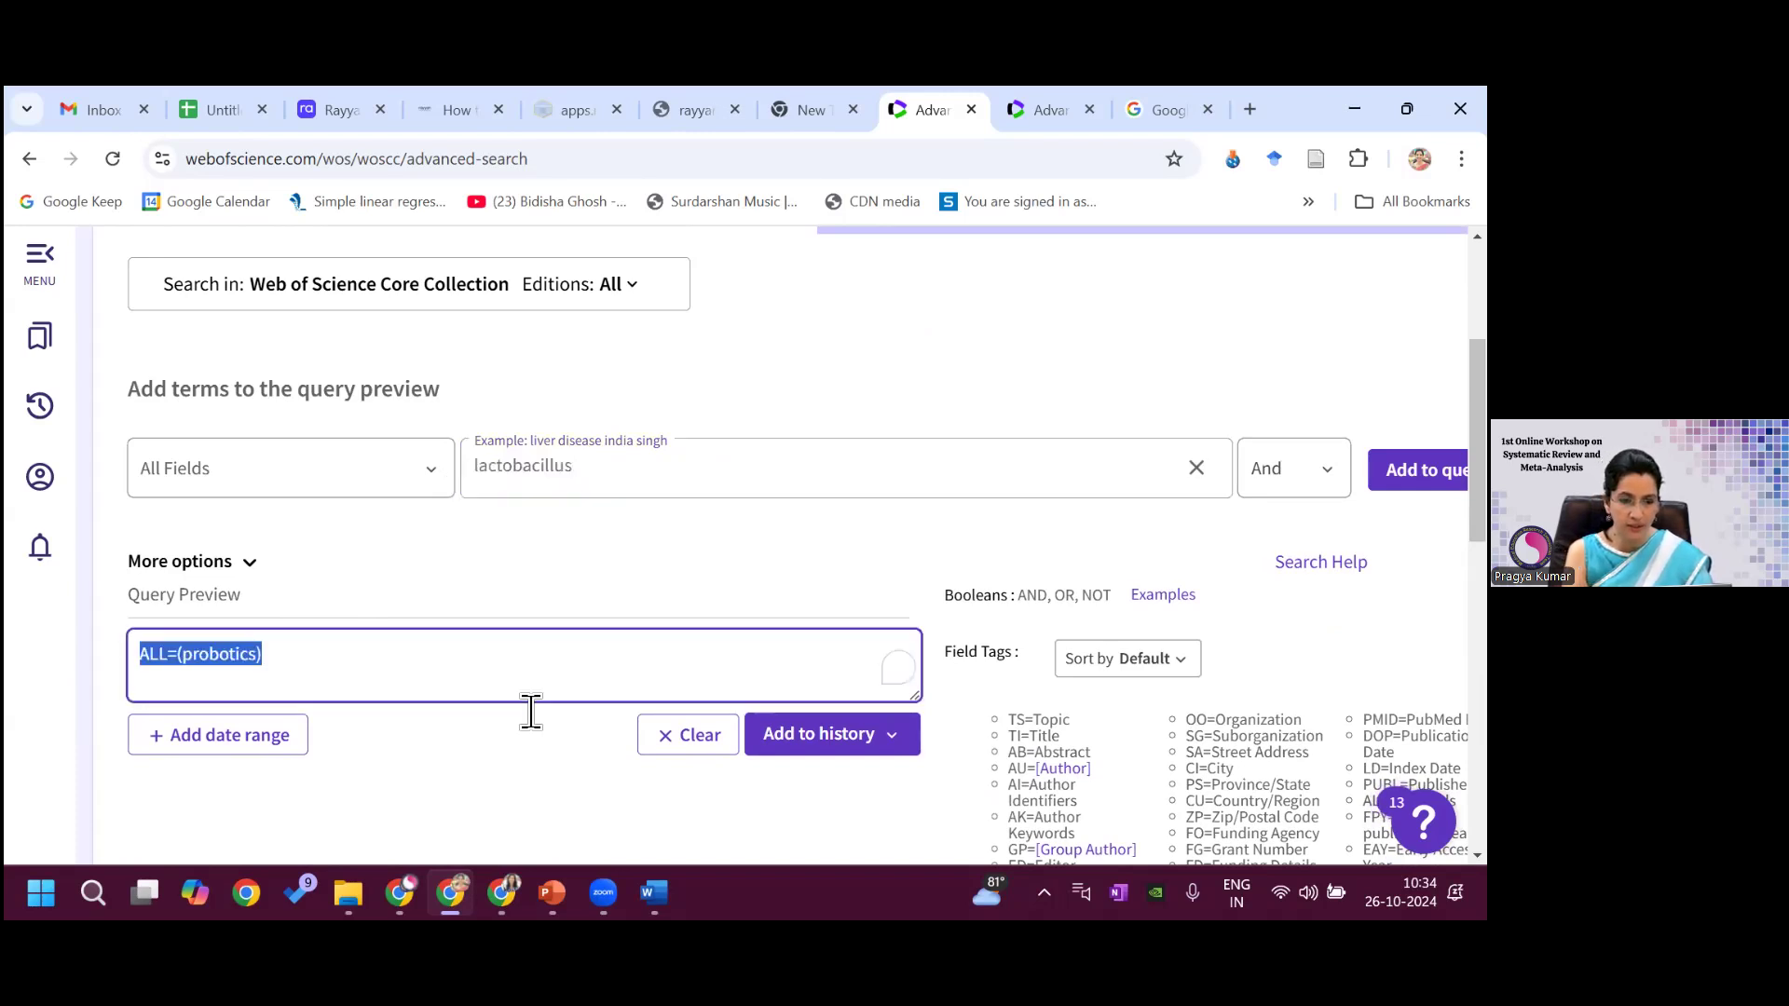
left_click(690, 735)
left_click(544, 458)
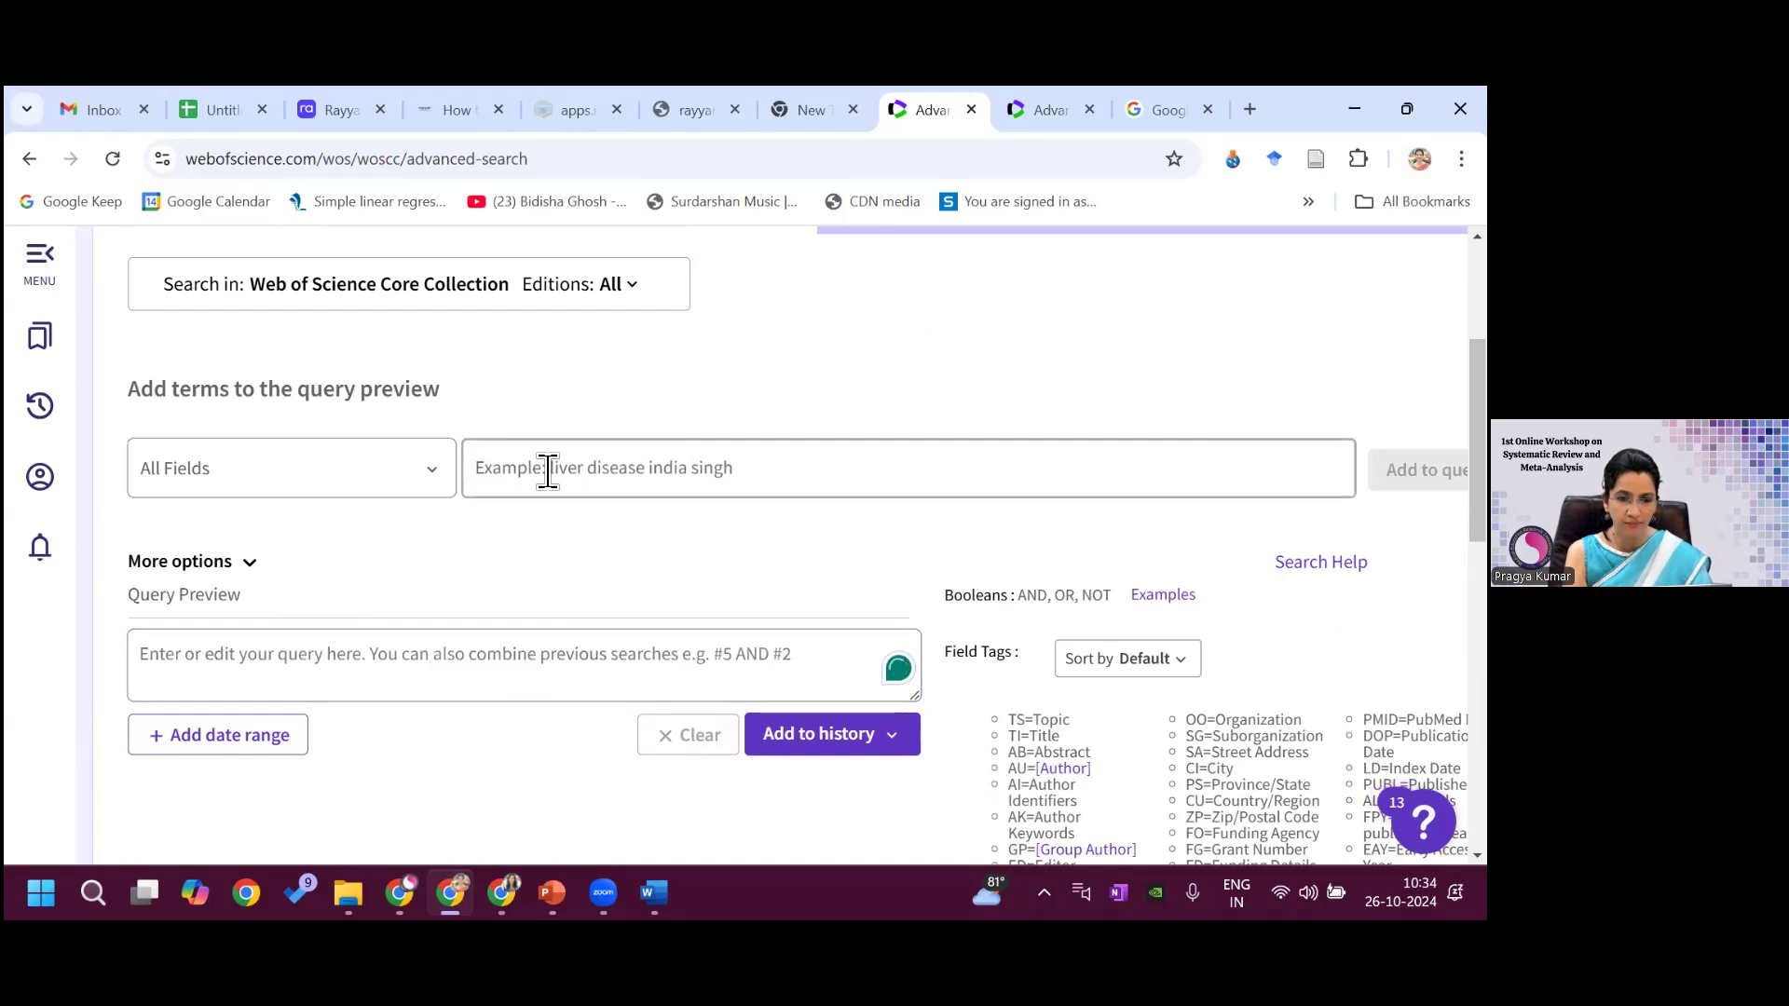
key("ctrl+v")
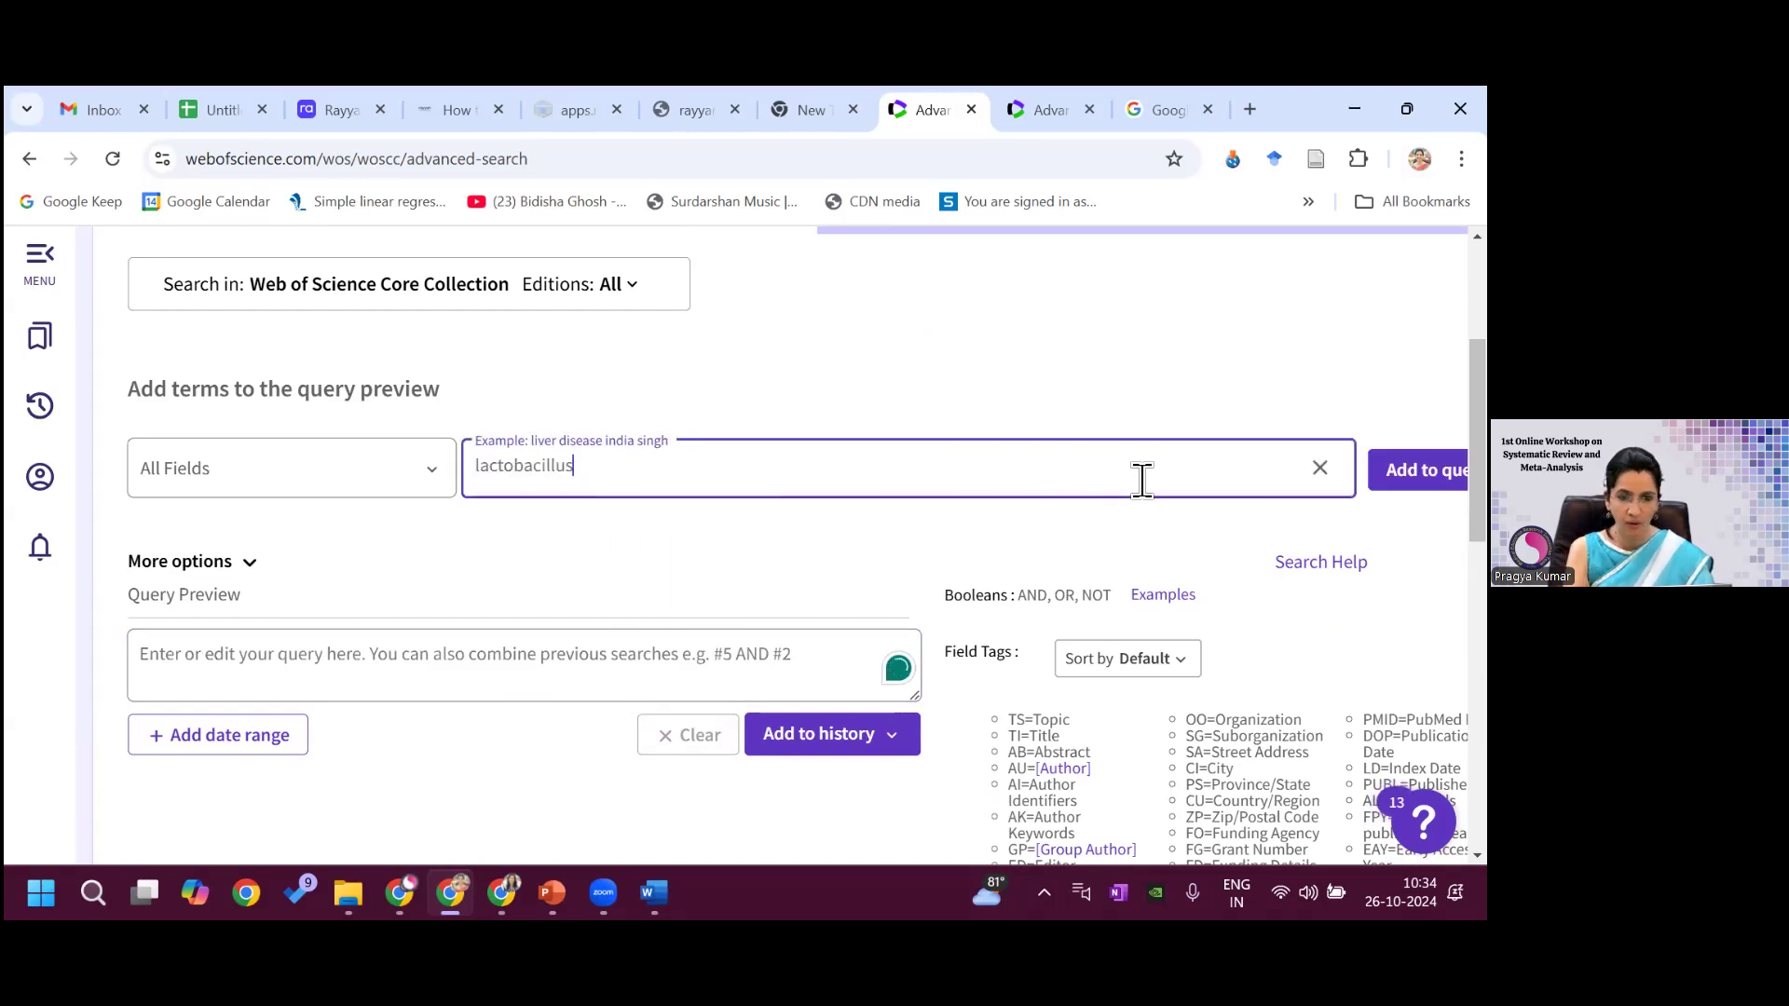
key("Return")
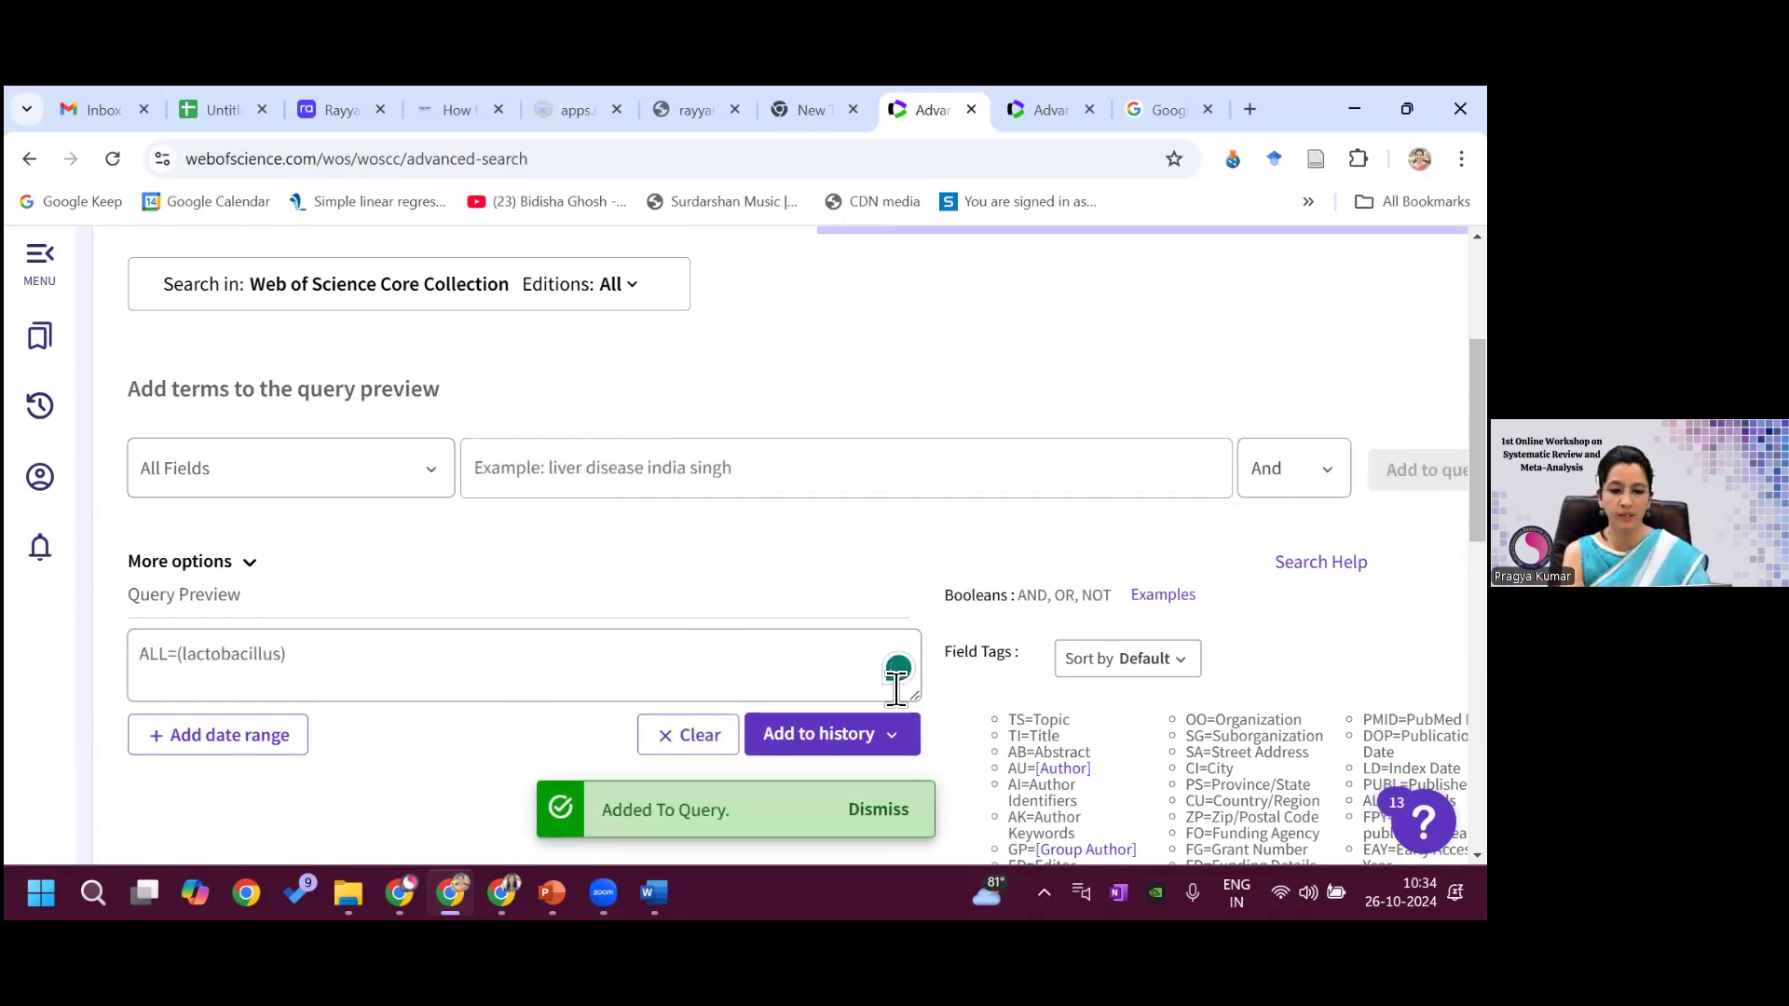
left_click(814, 743)
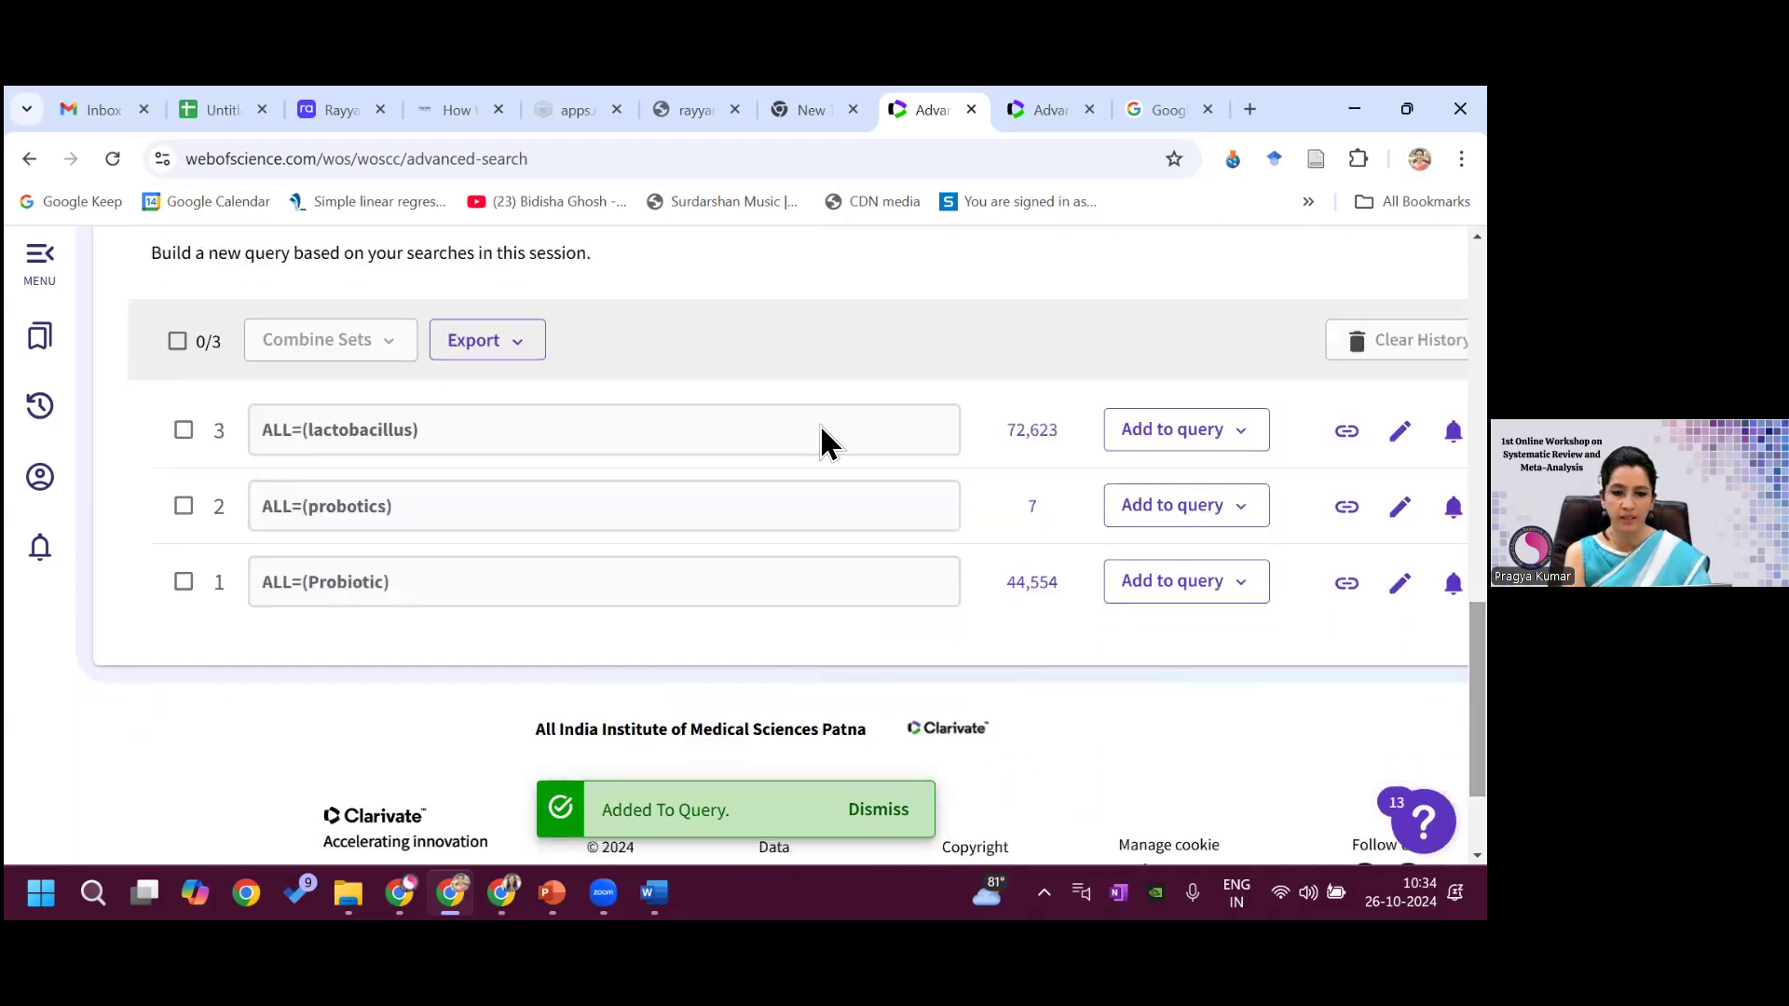
- Enter synbiotic as the All Fields search term, copy it and empty the field again
scroll(927, 411, "up", 10)
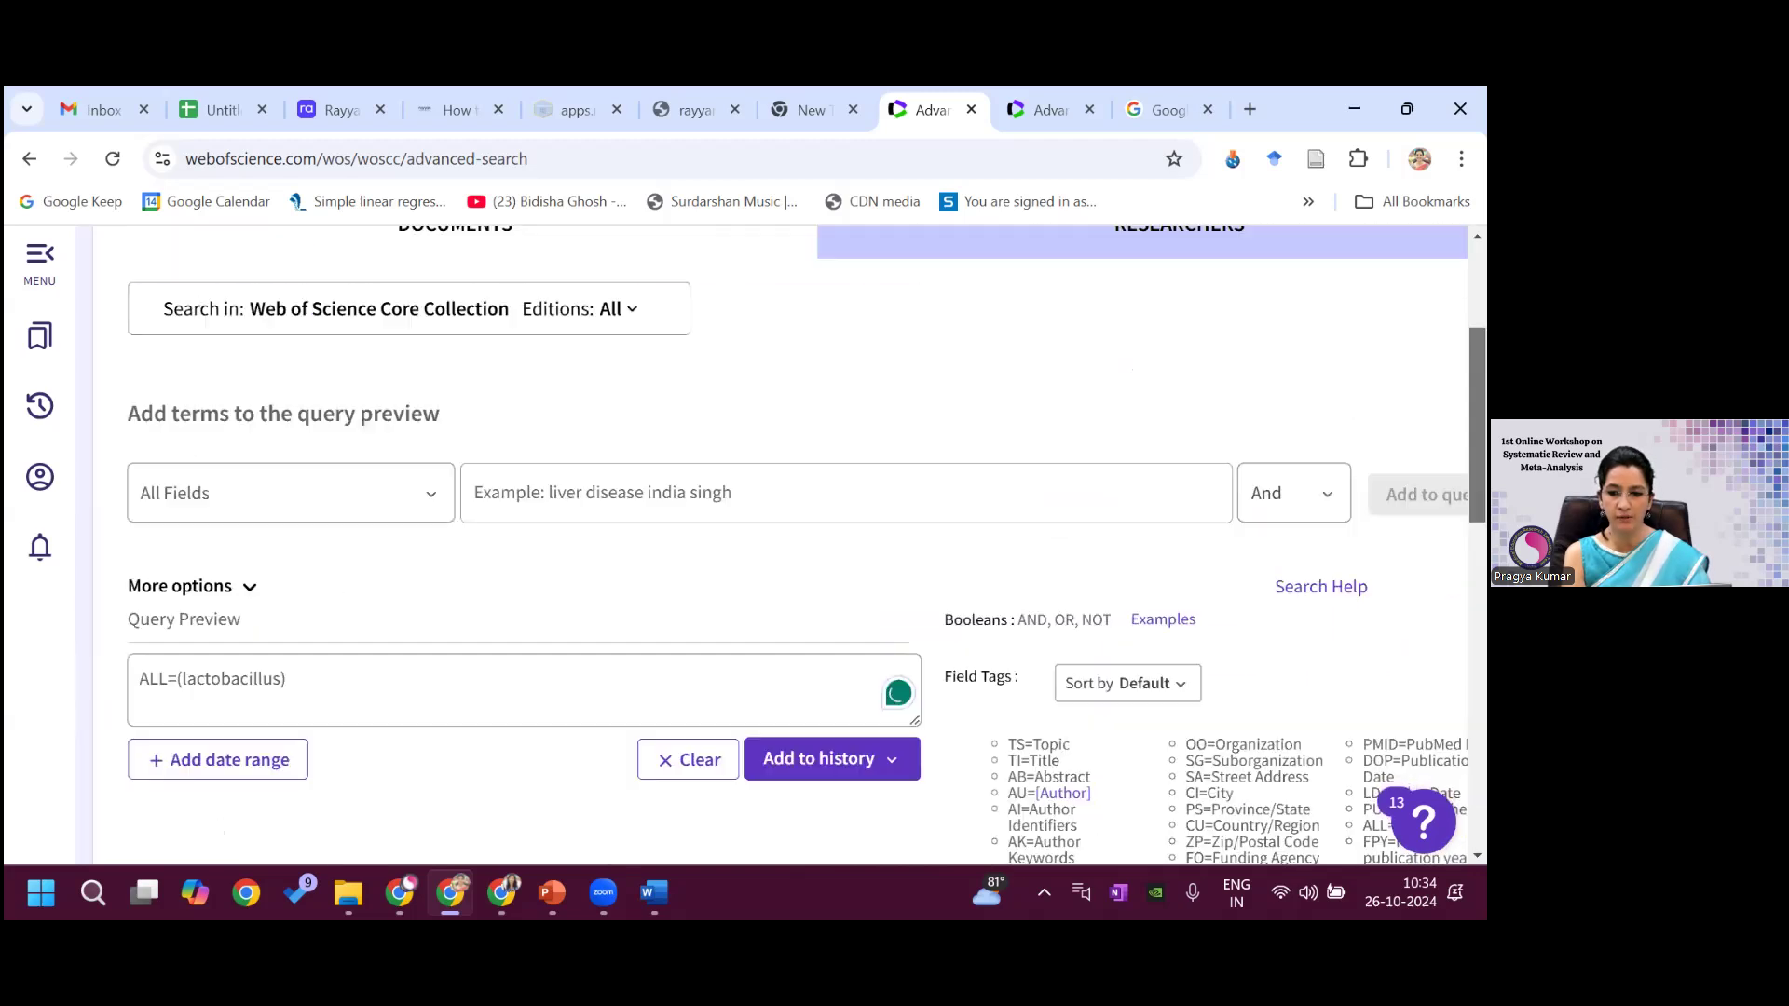
left_click(596, 699)
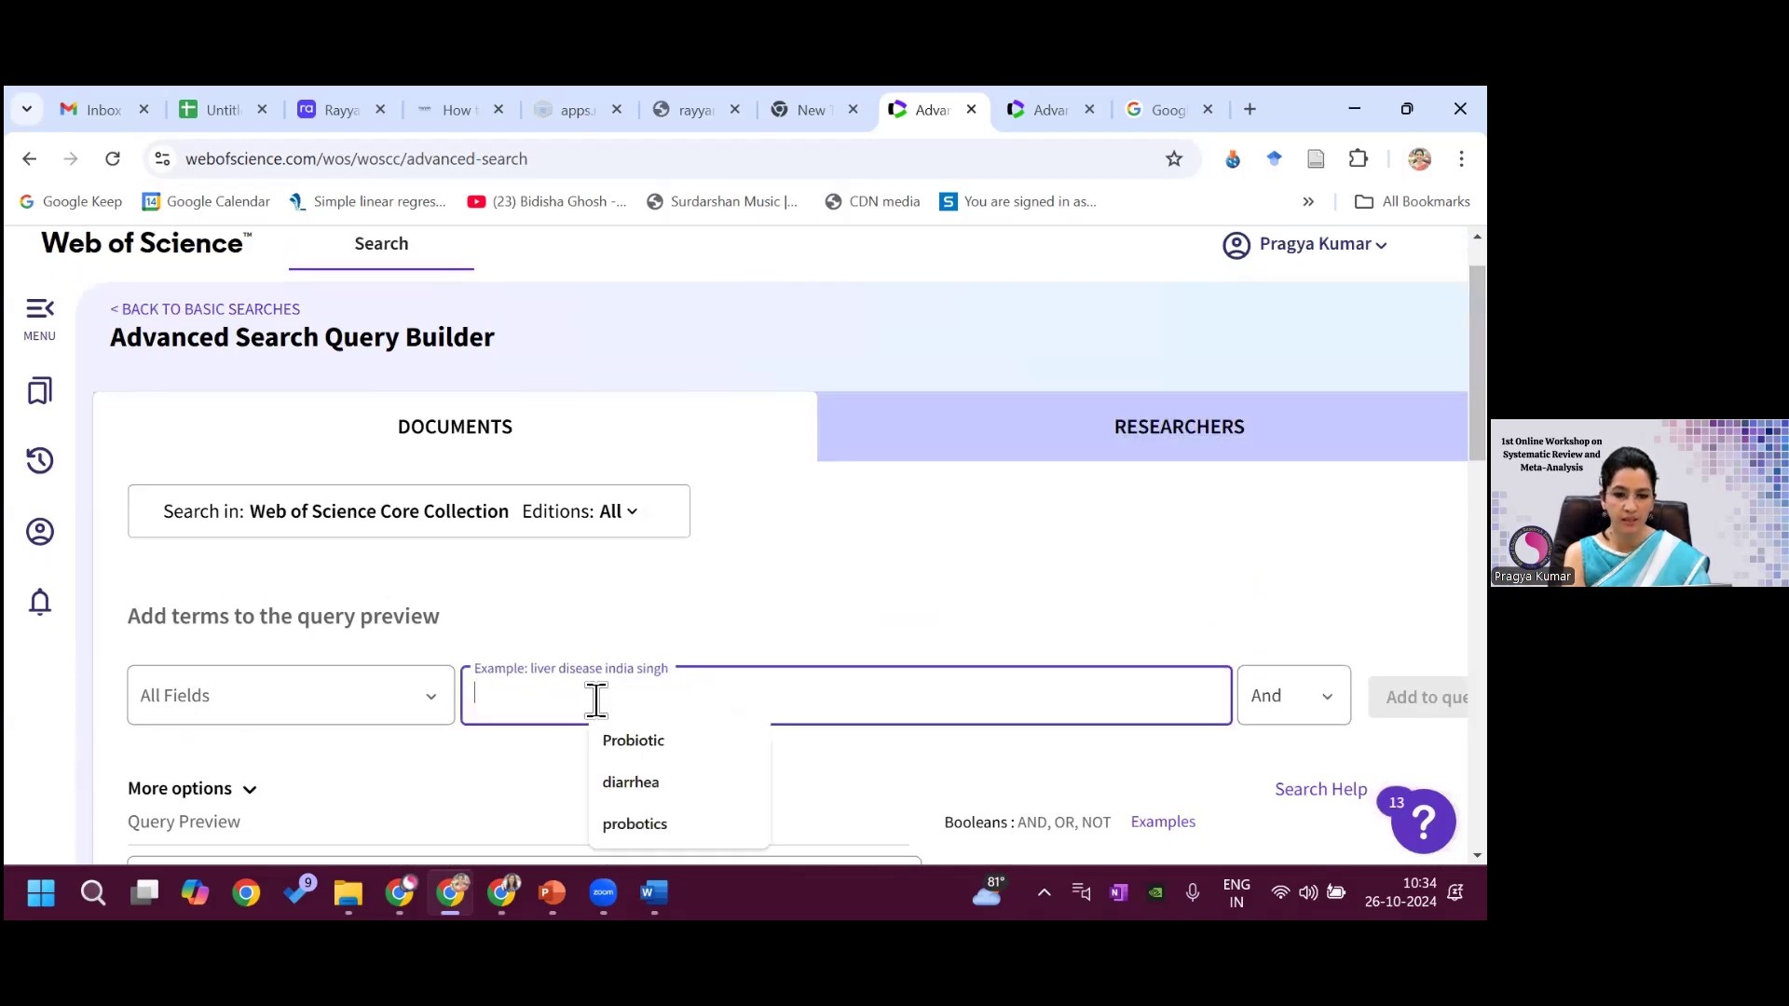
type("synbiotic")
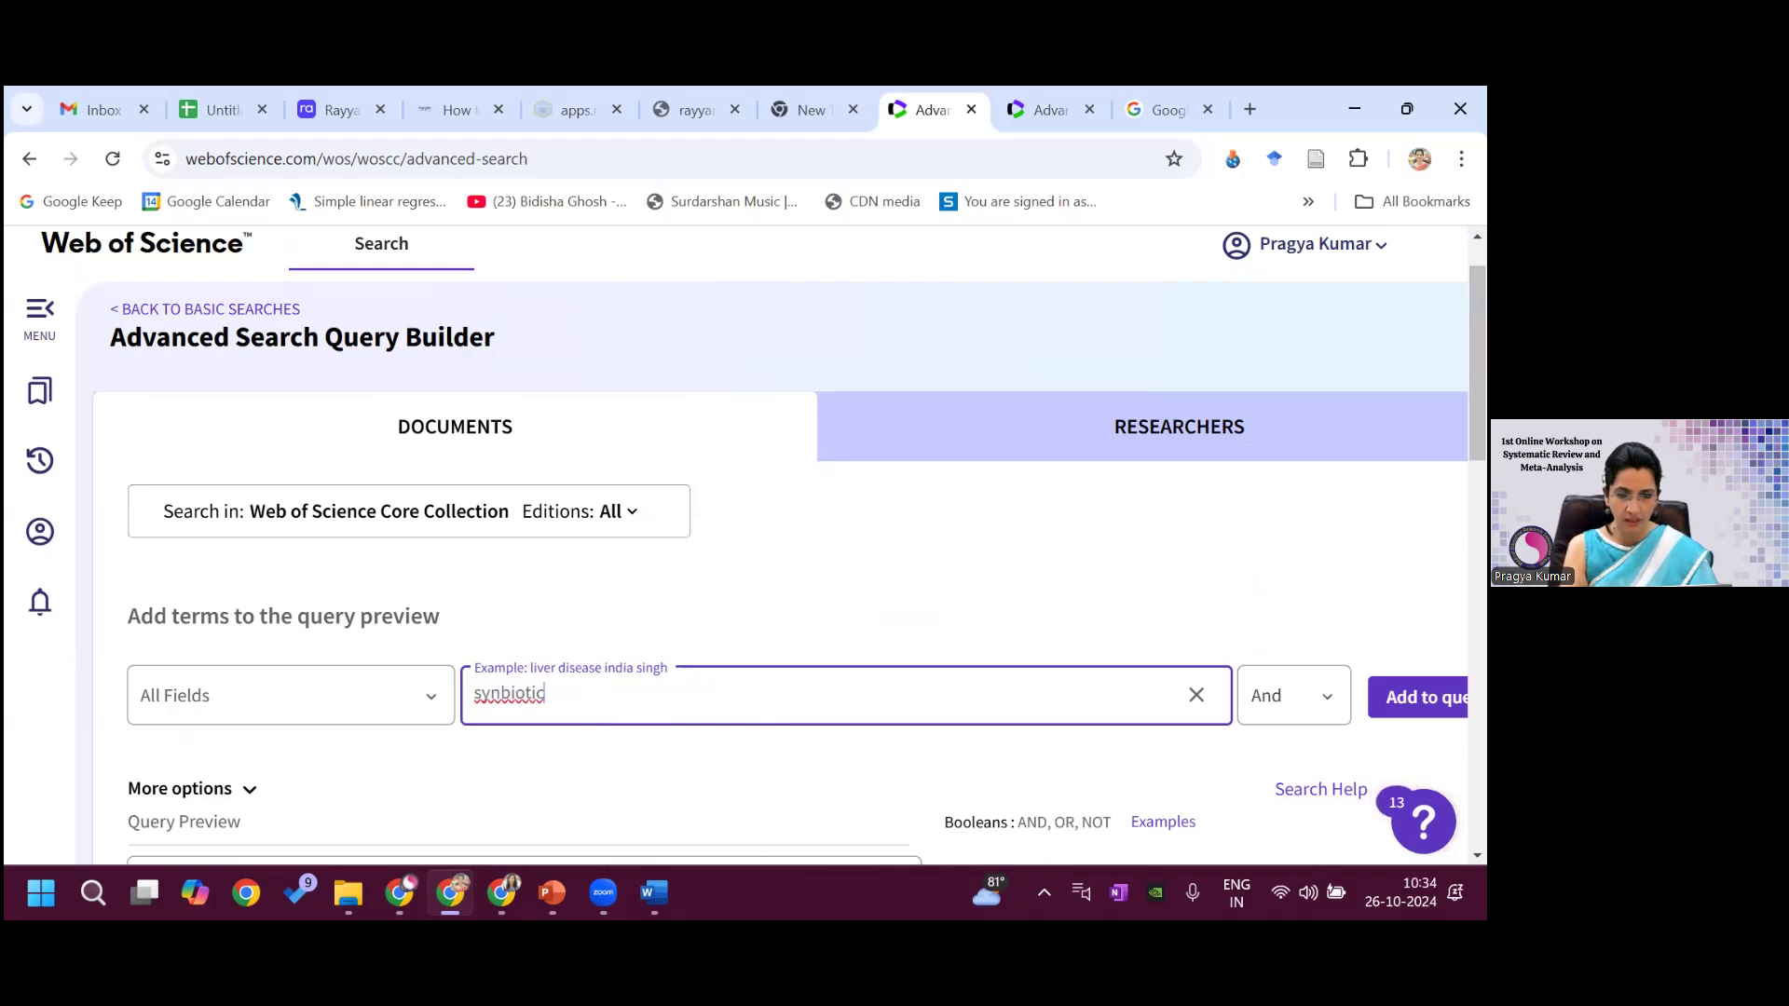
left_click_drag(546, 696, 462, 691)
key("ctrl+c")
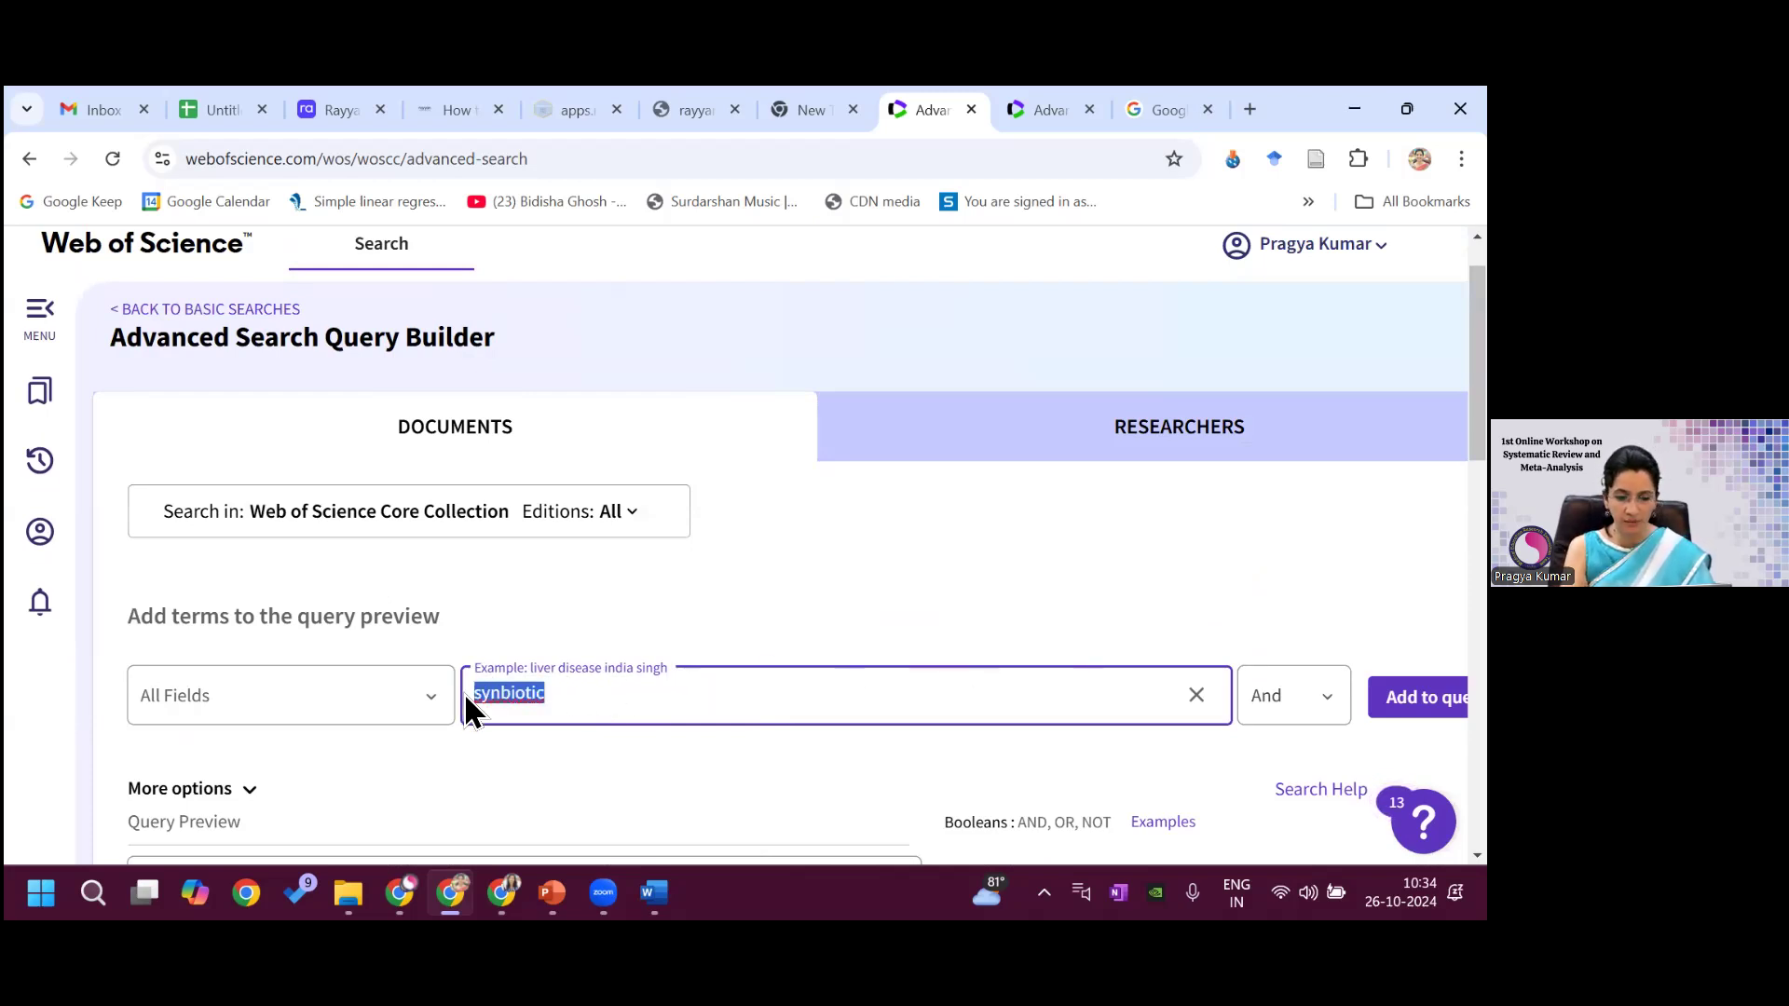
key("BackSpace")
- Clear the lactobacillus preview, paste synbiotic as a separate All Fields query and save it to the search history
scroll(444, 599, "down", 3)
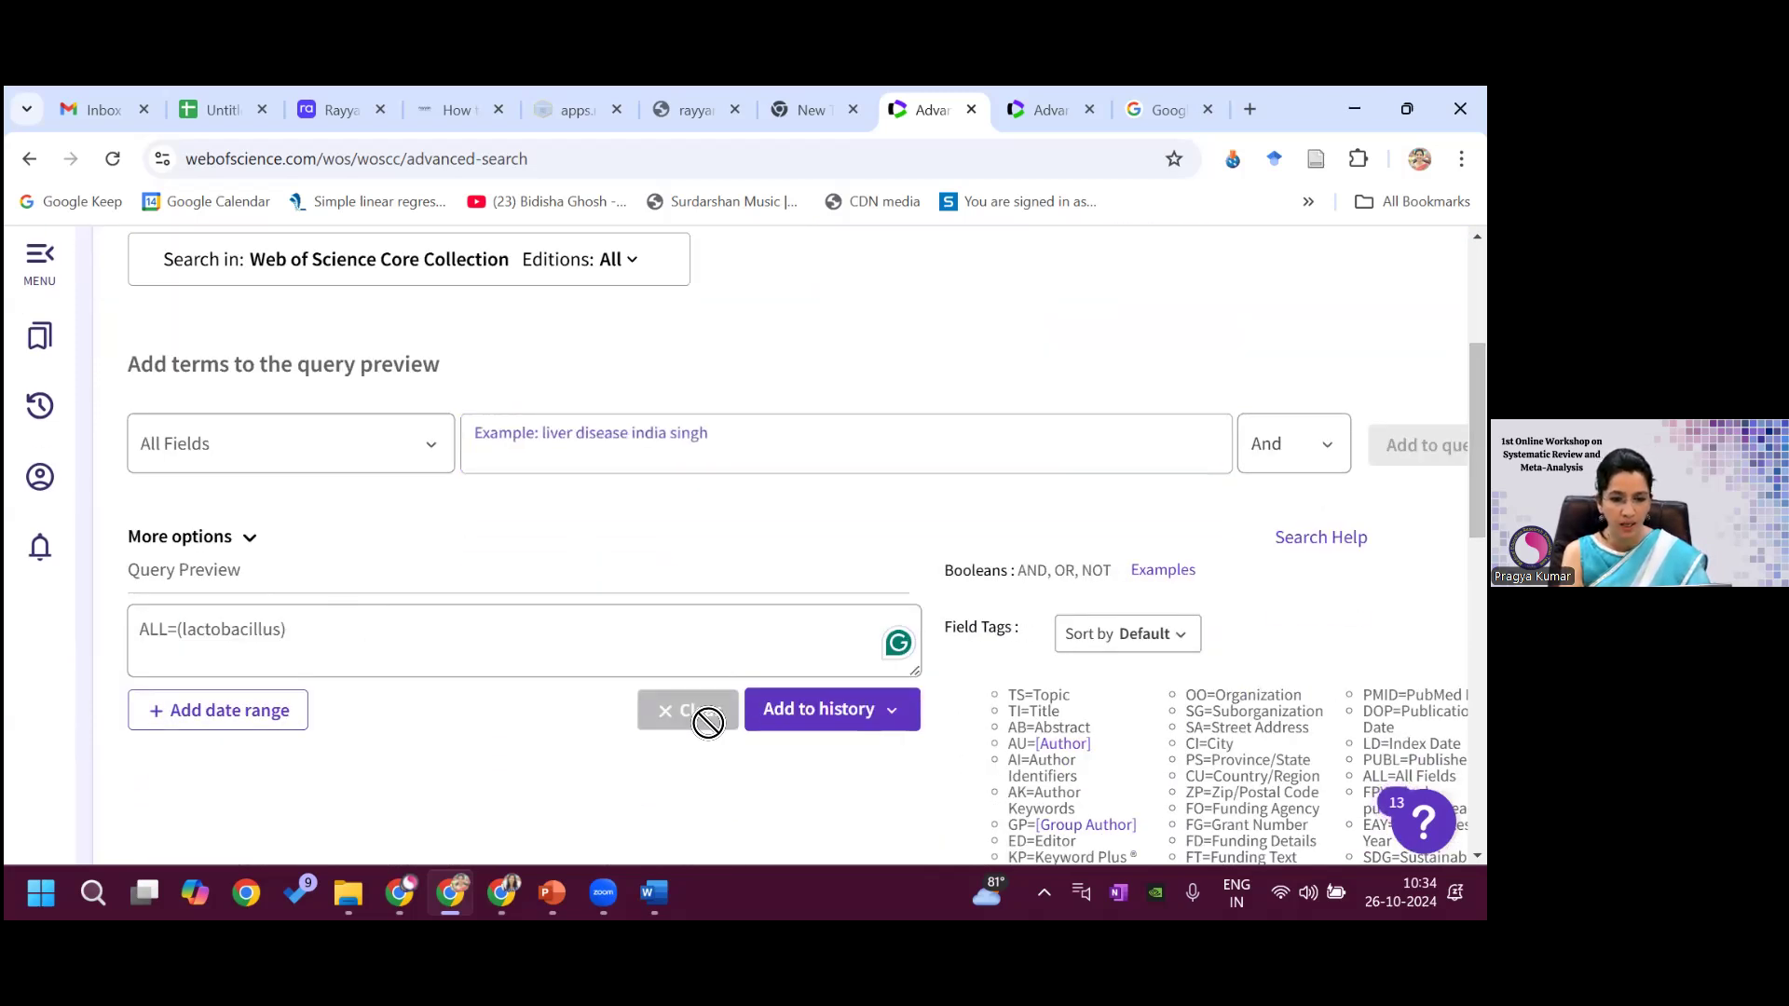
left_click(710, 736)
left_click(627, 445)
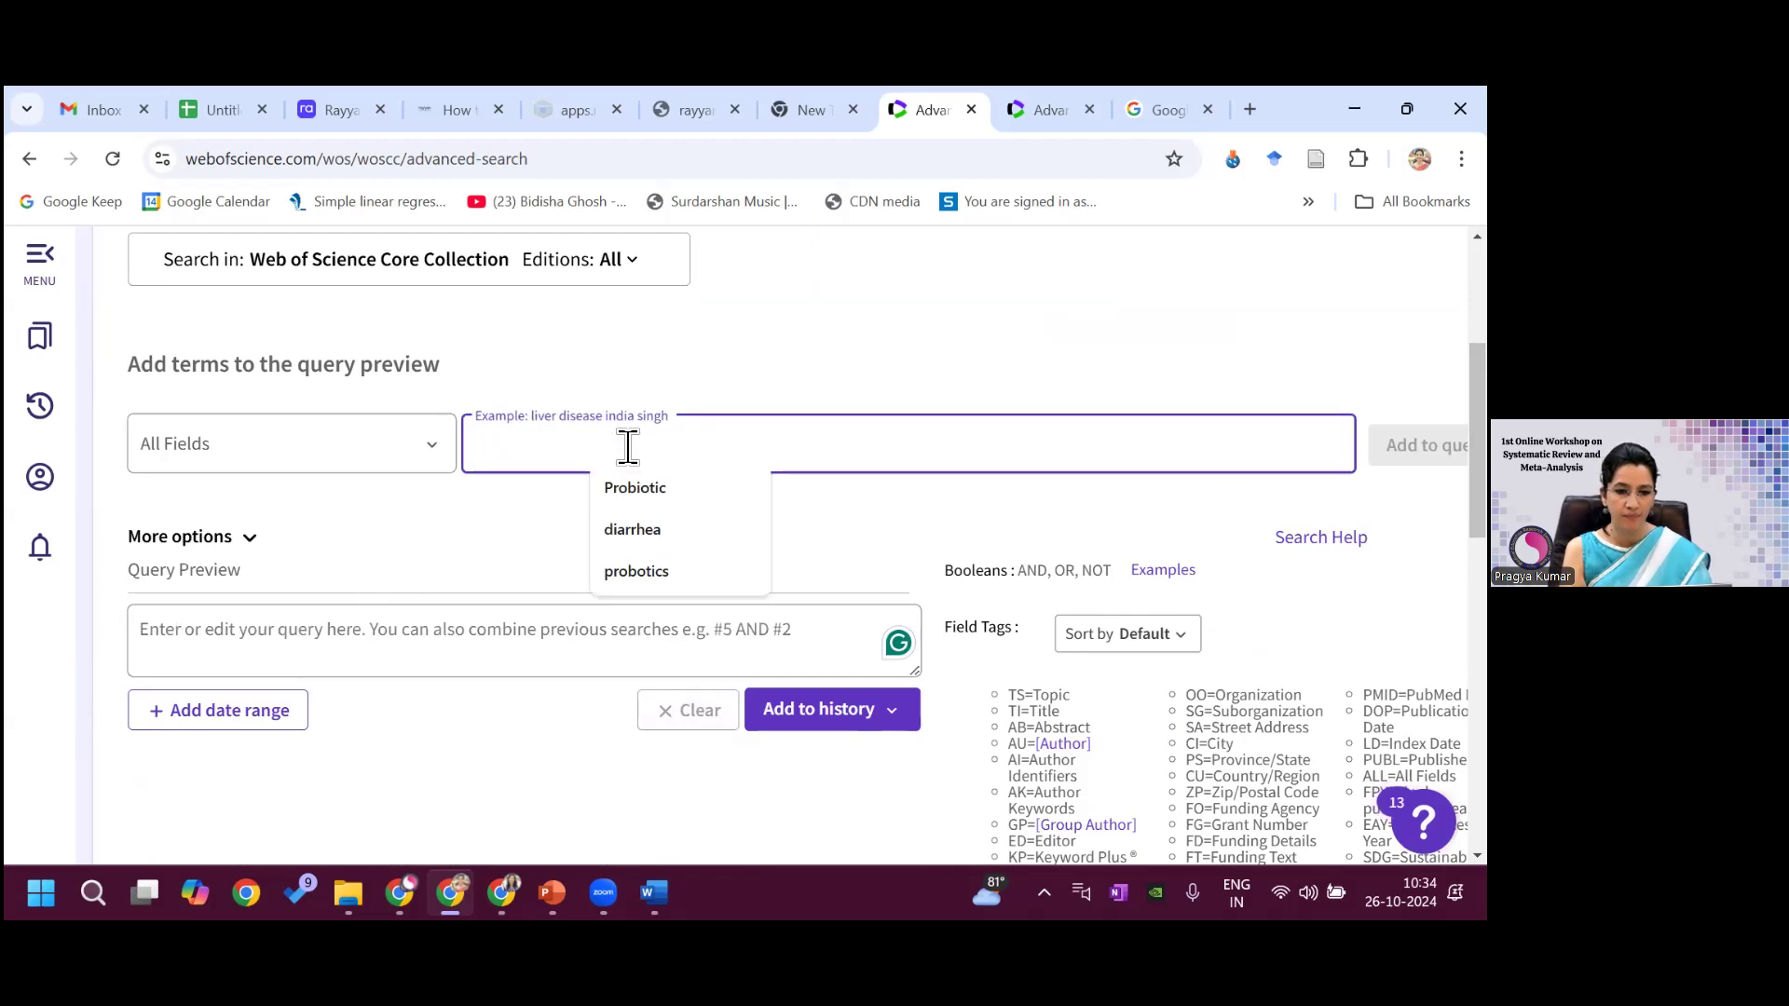
key("ctrl+v")
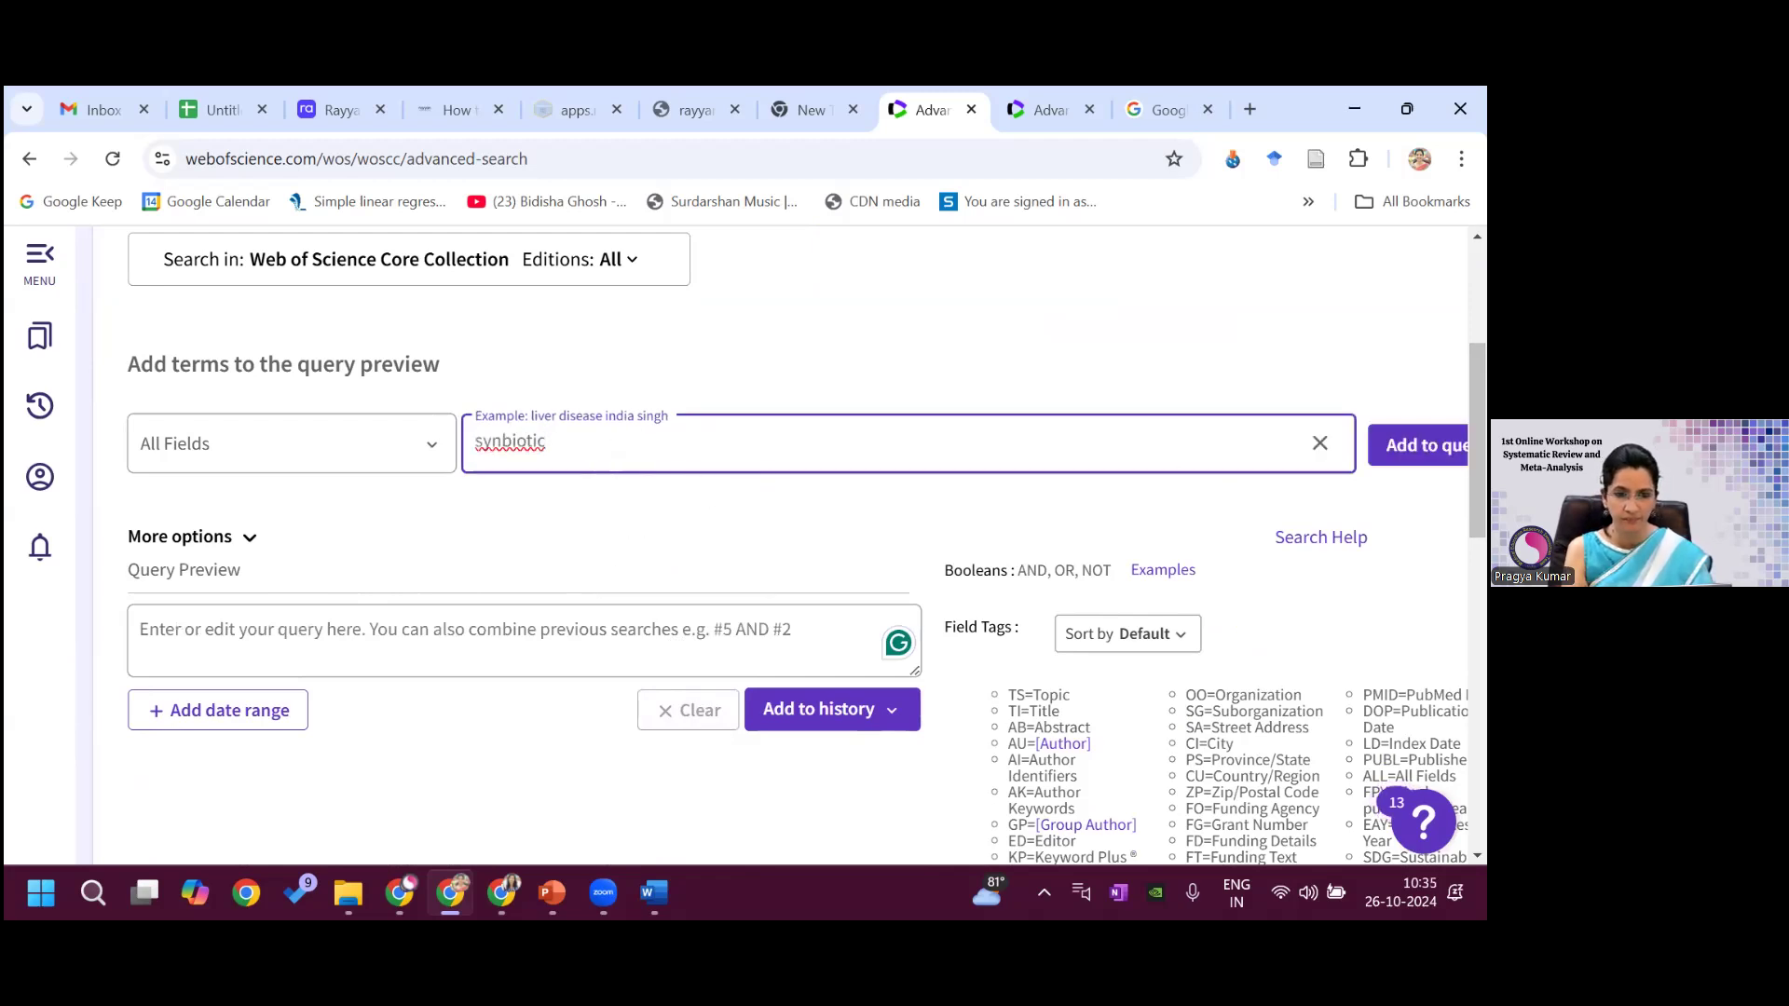
key("Return")
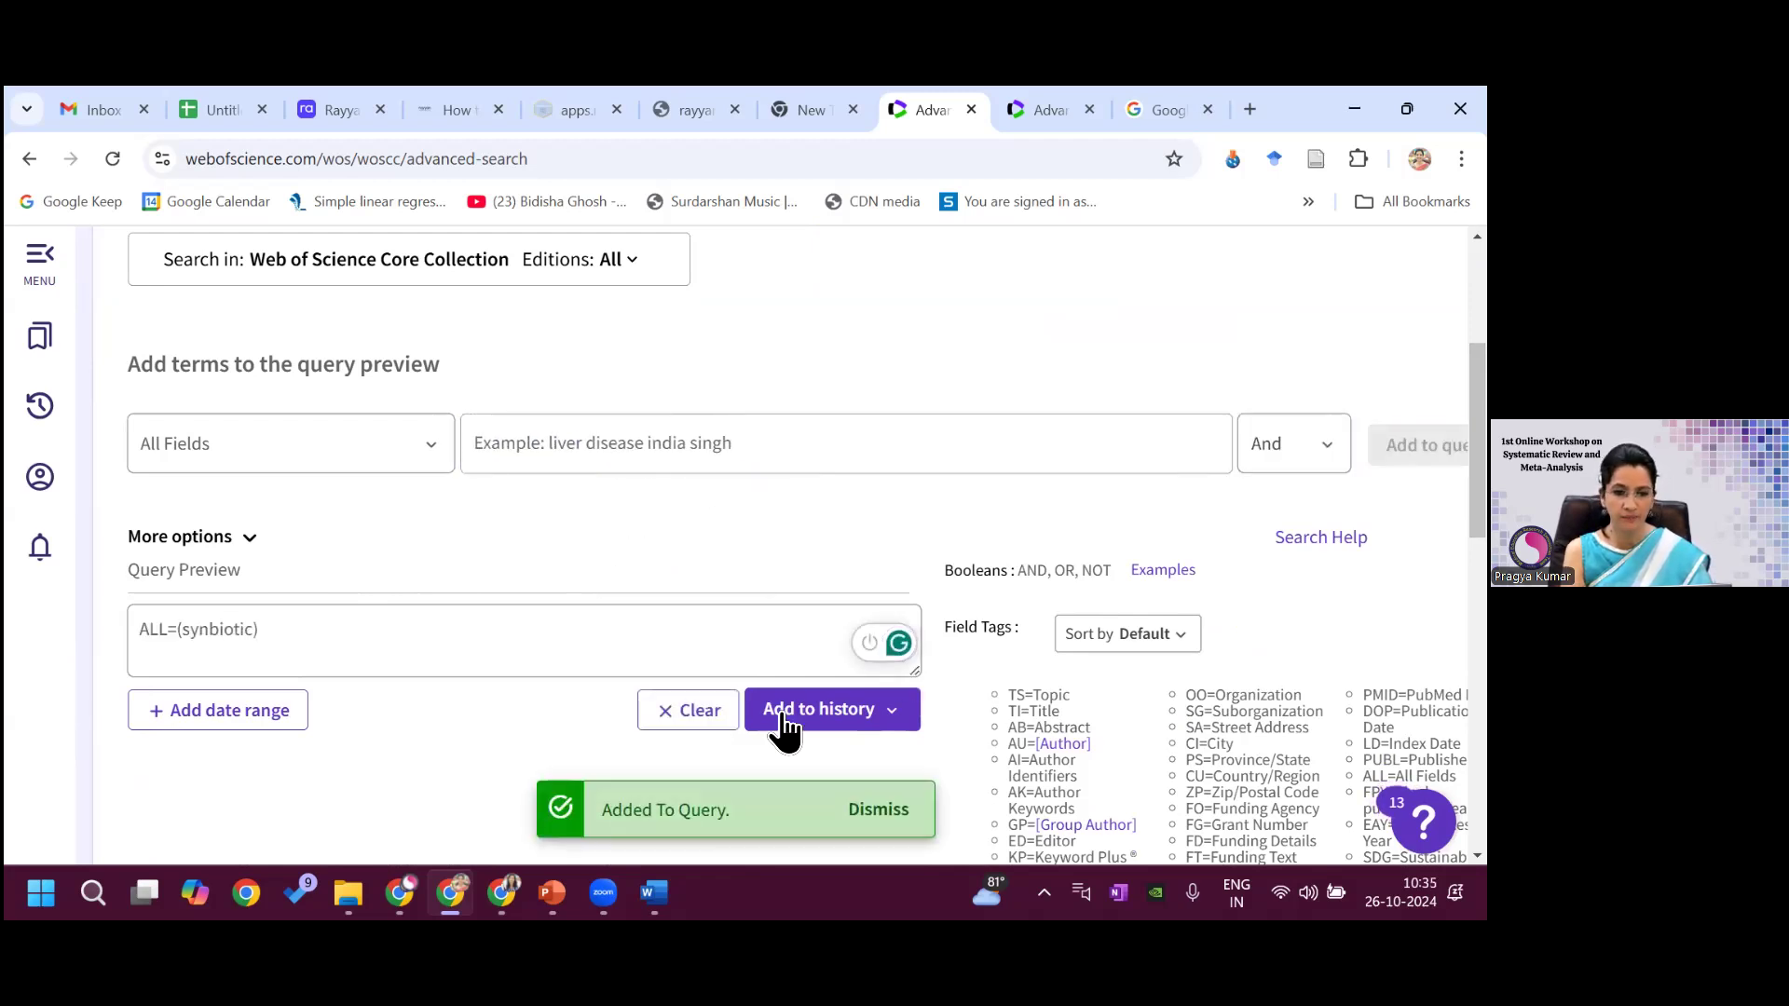
left_click(877, 694)
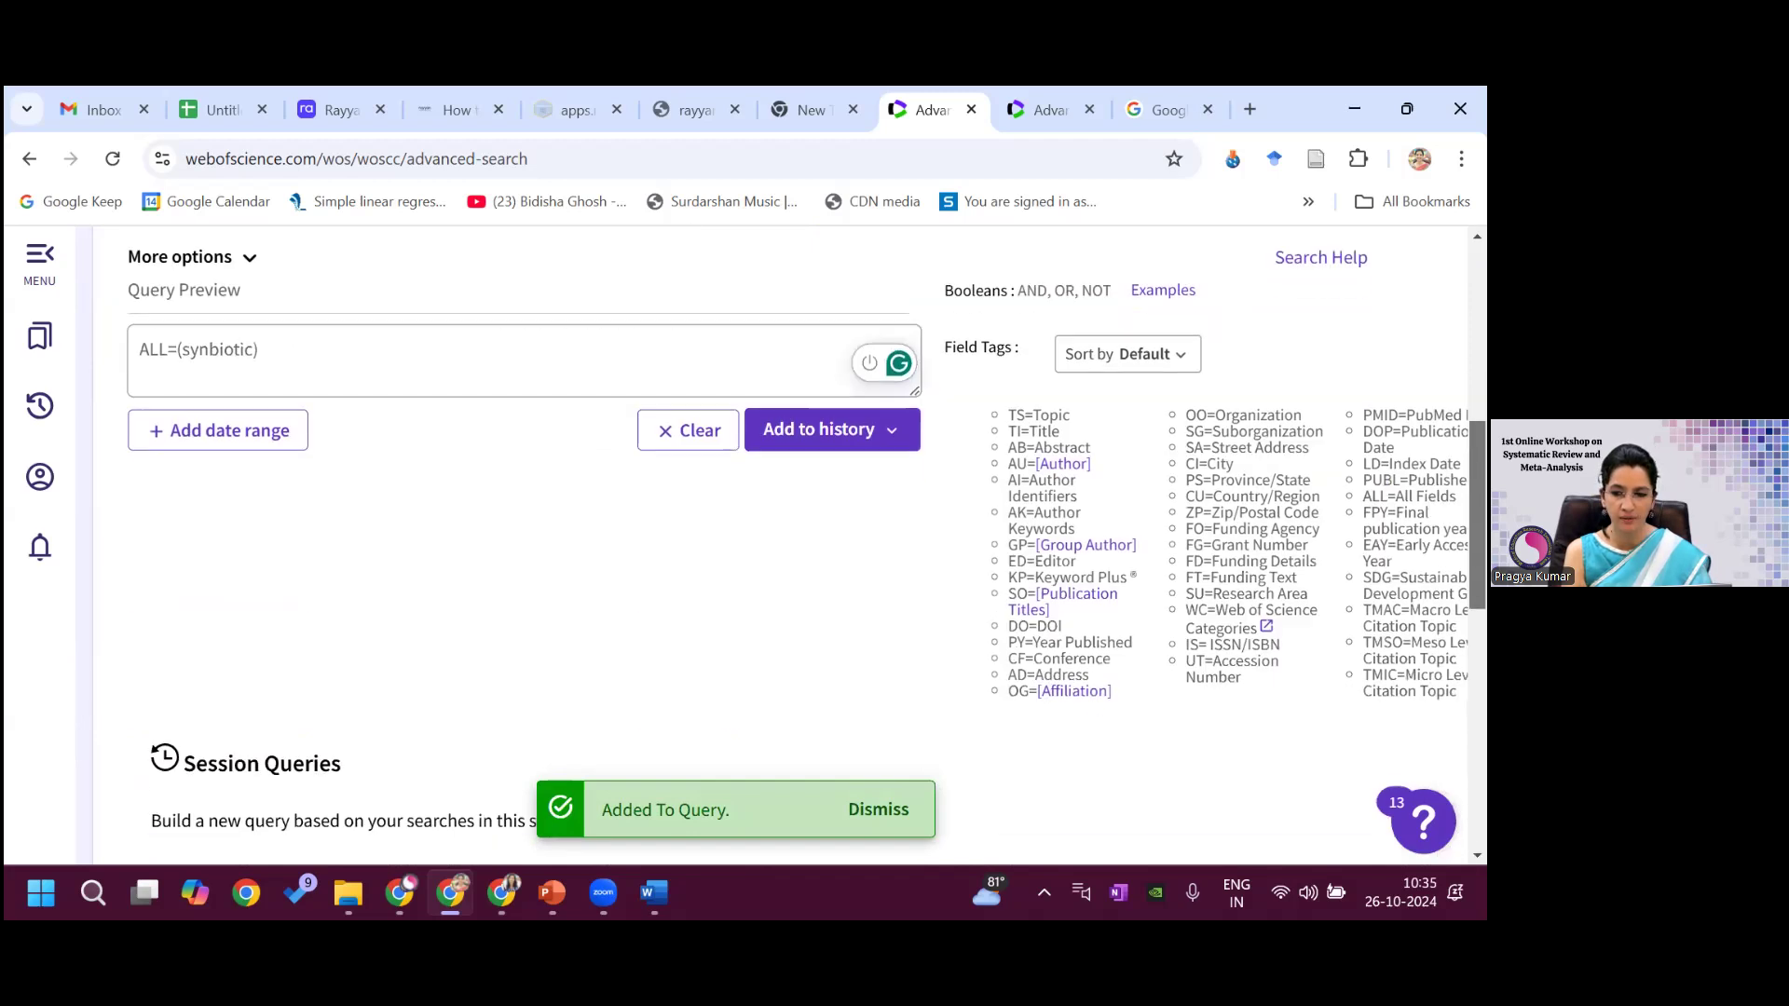
- Clear the synbiotic preview, build a separate All Fields query for synbiotics and save it to the search history
scroll(771, 410, "up", 7)
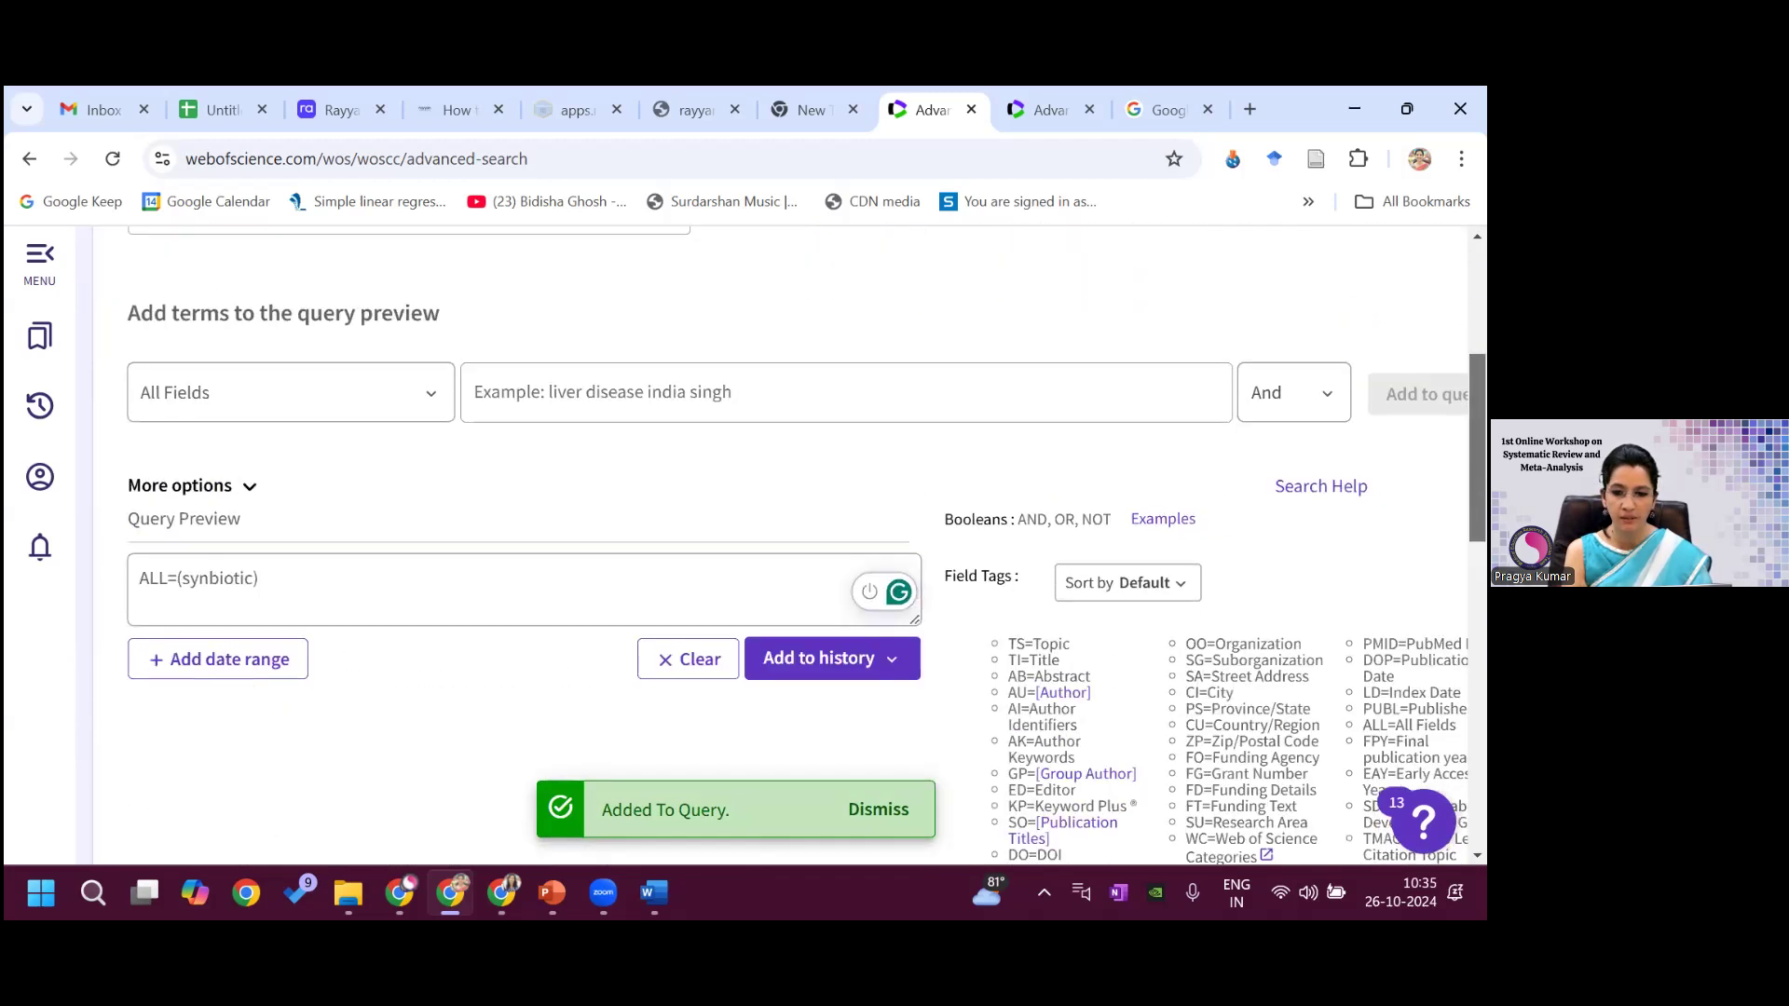
left_click(765, 414)
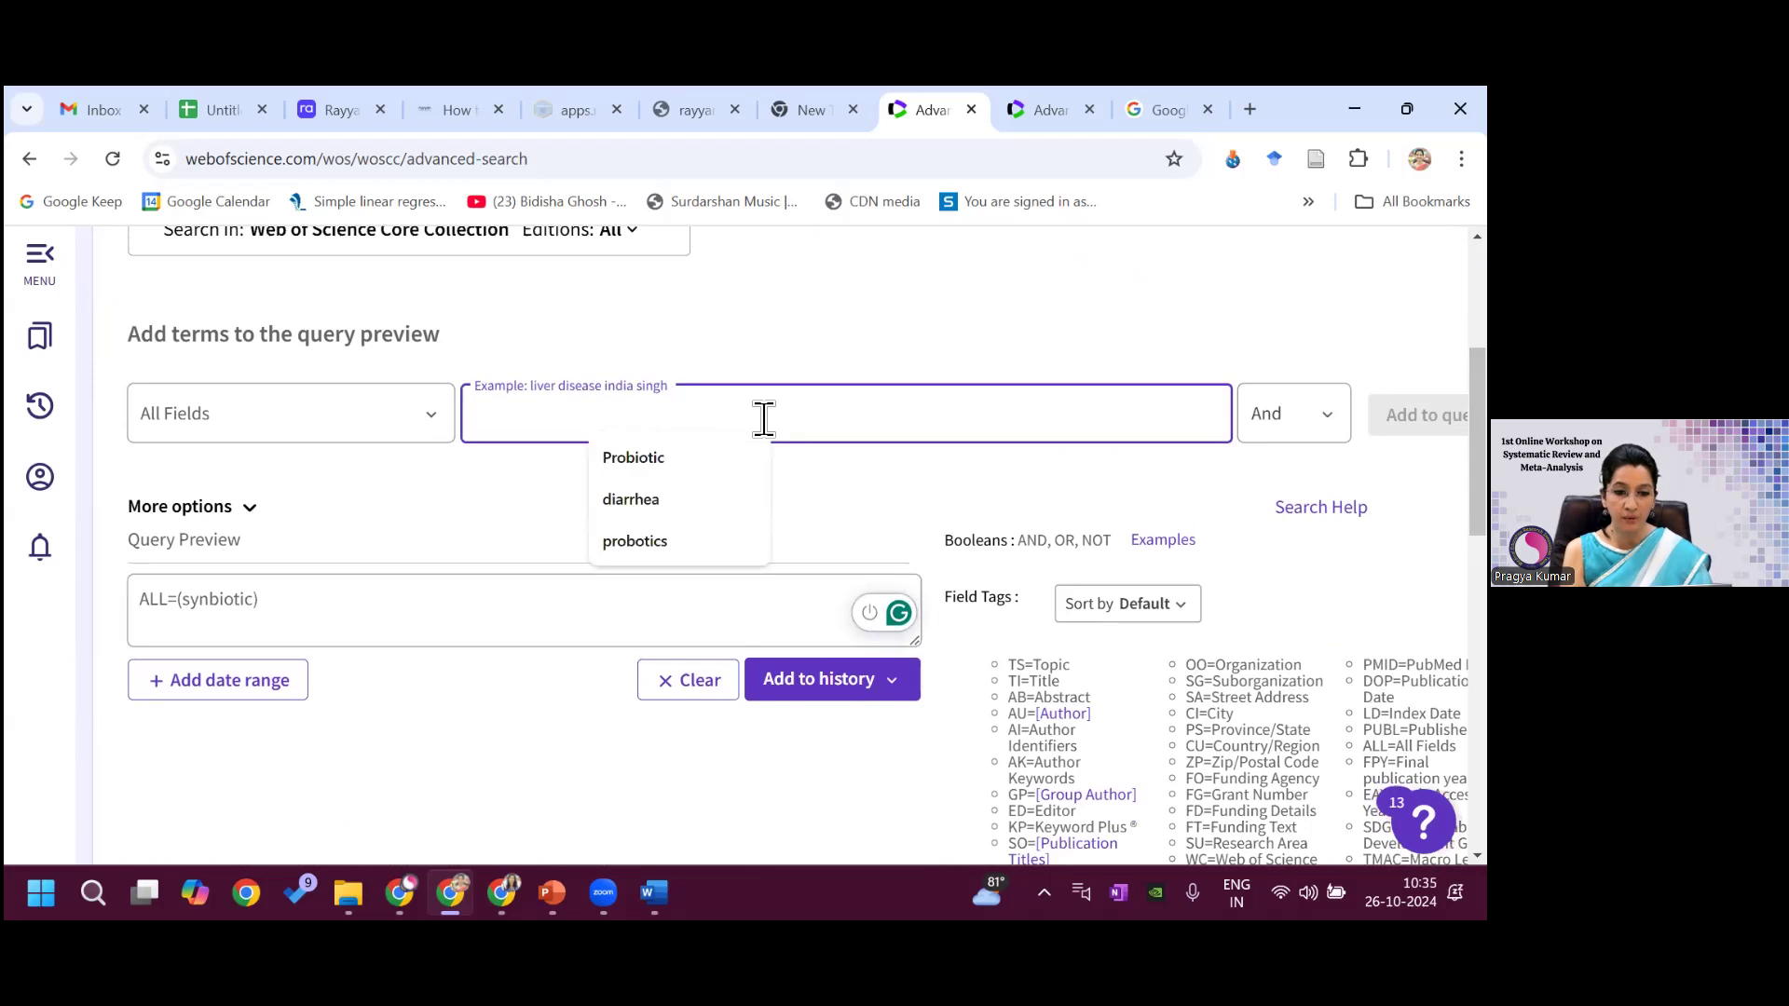
type("1")
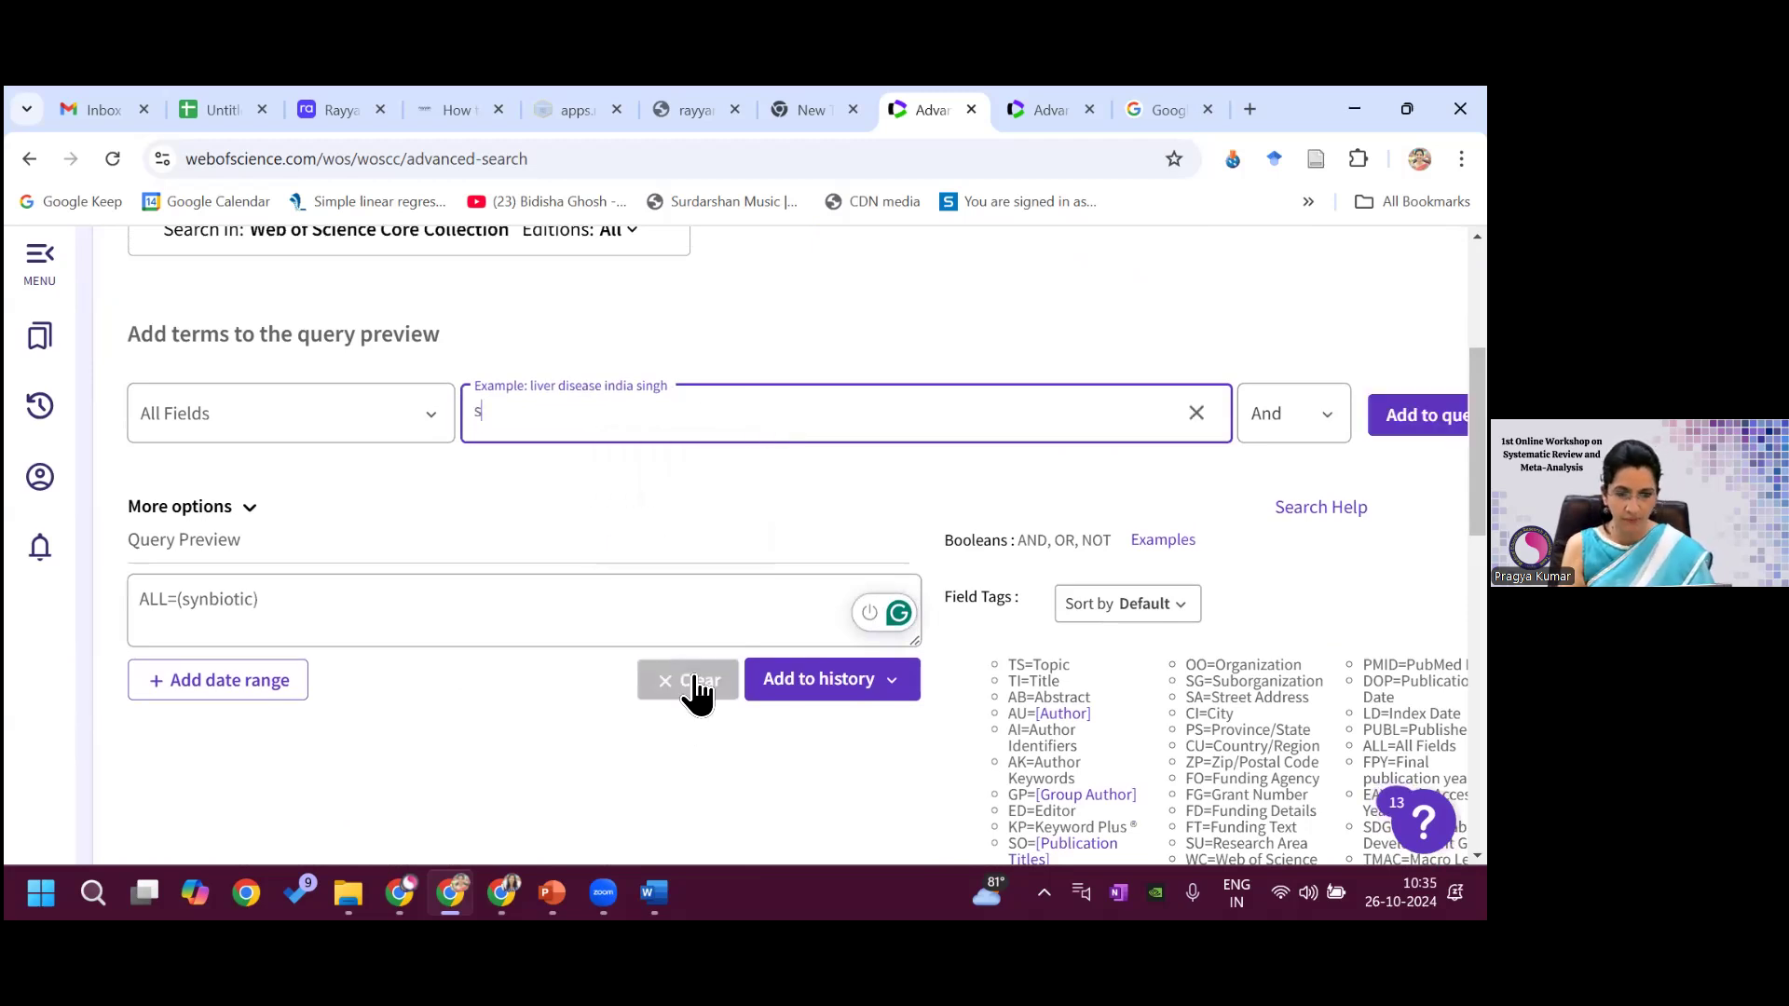
left_click(693, 678)
left_click(554, 416)
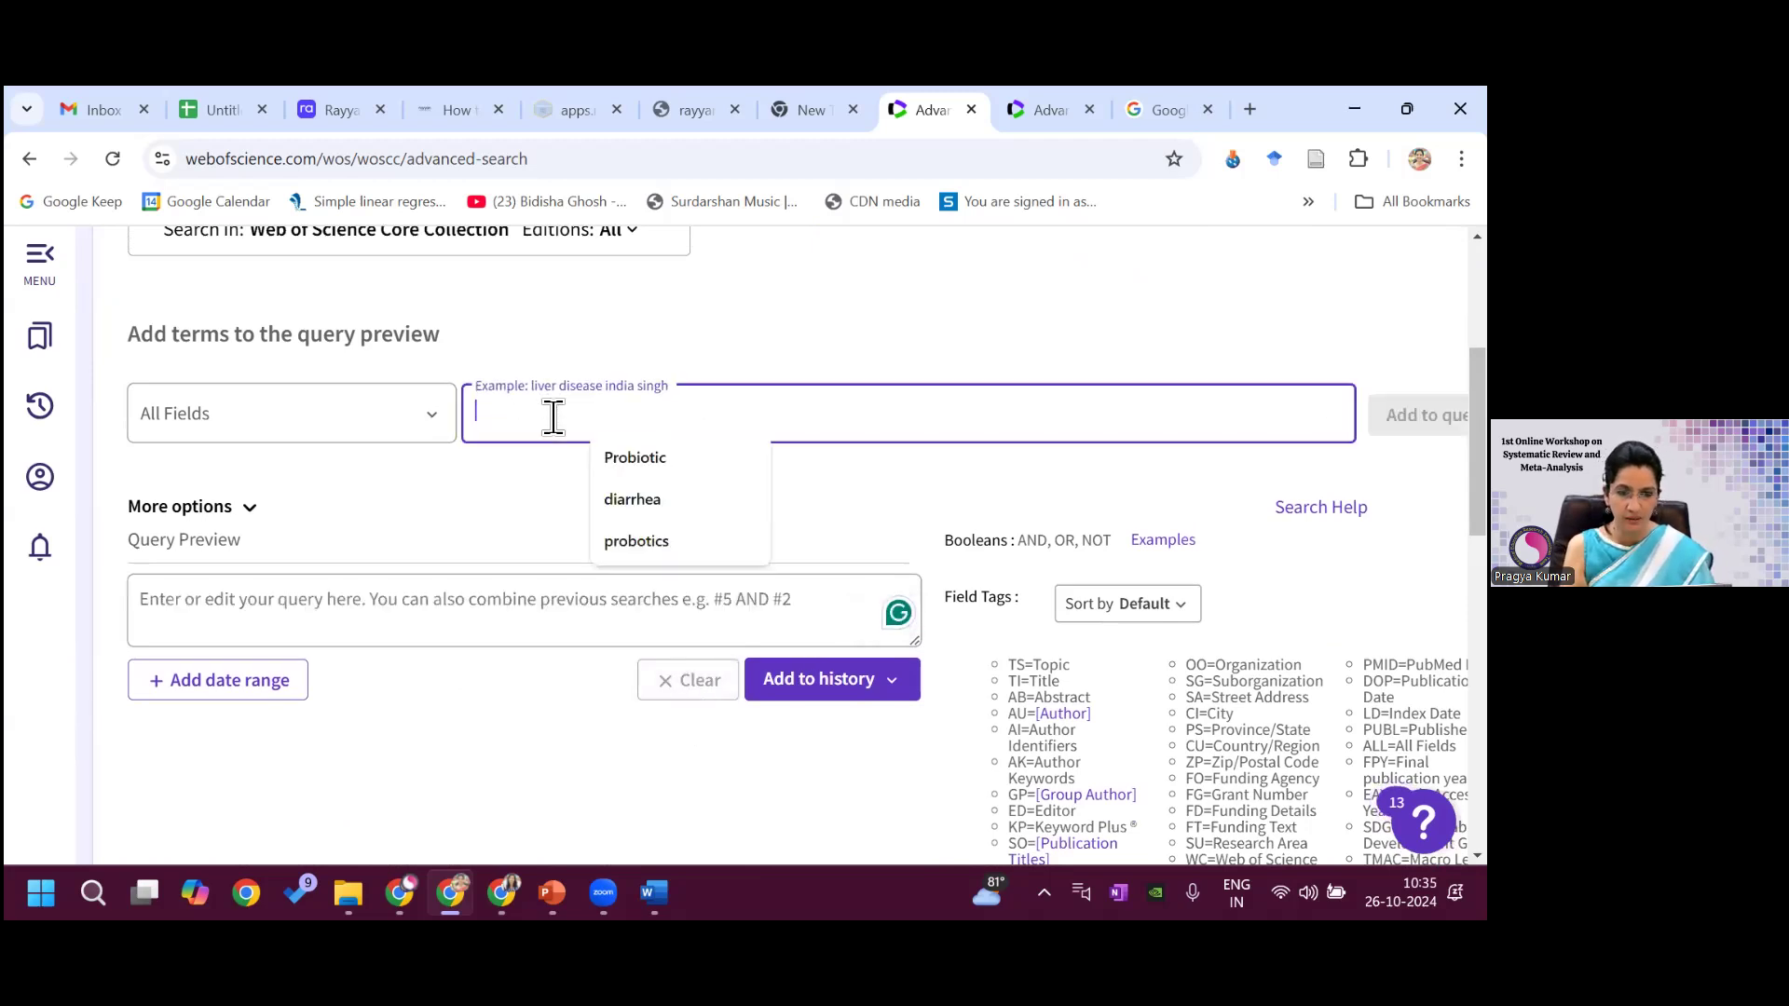
type("synbiotics")
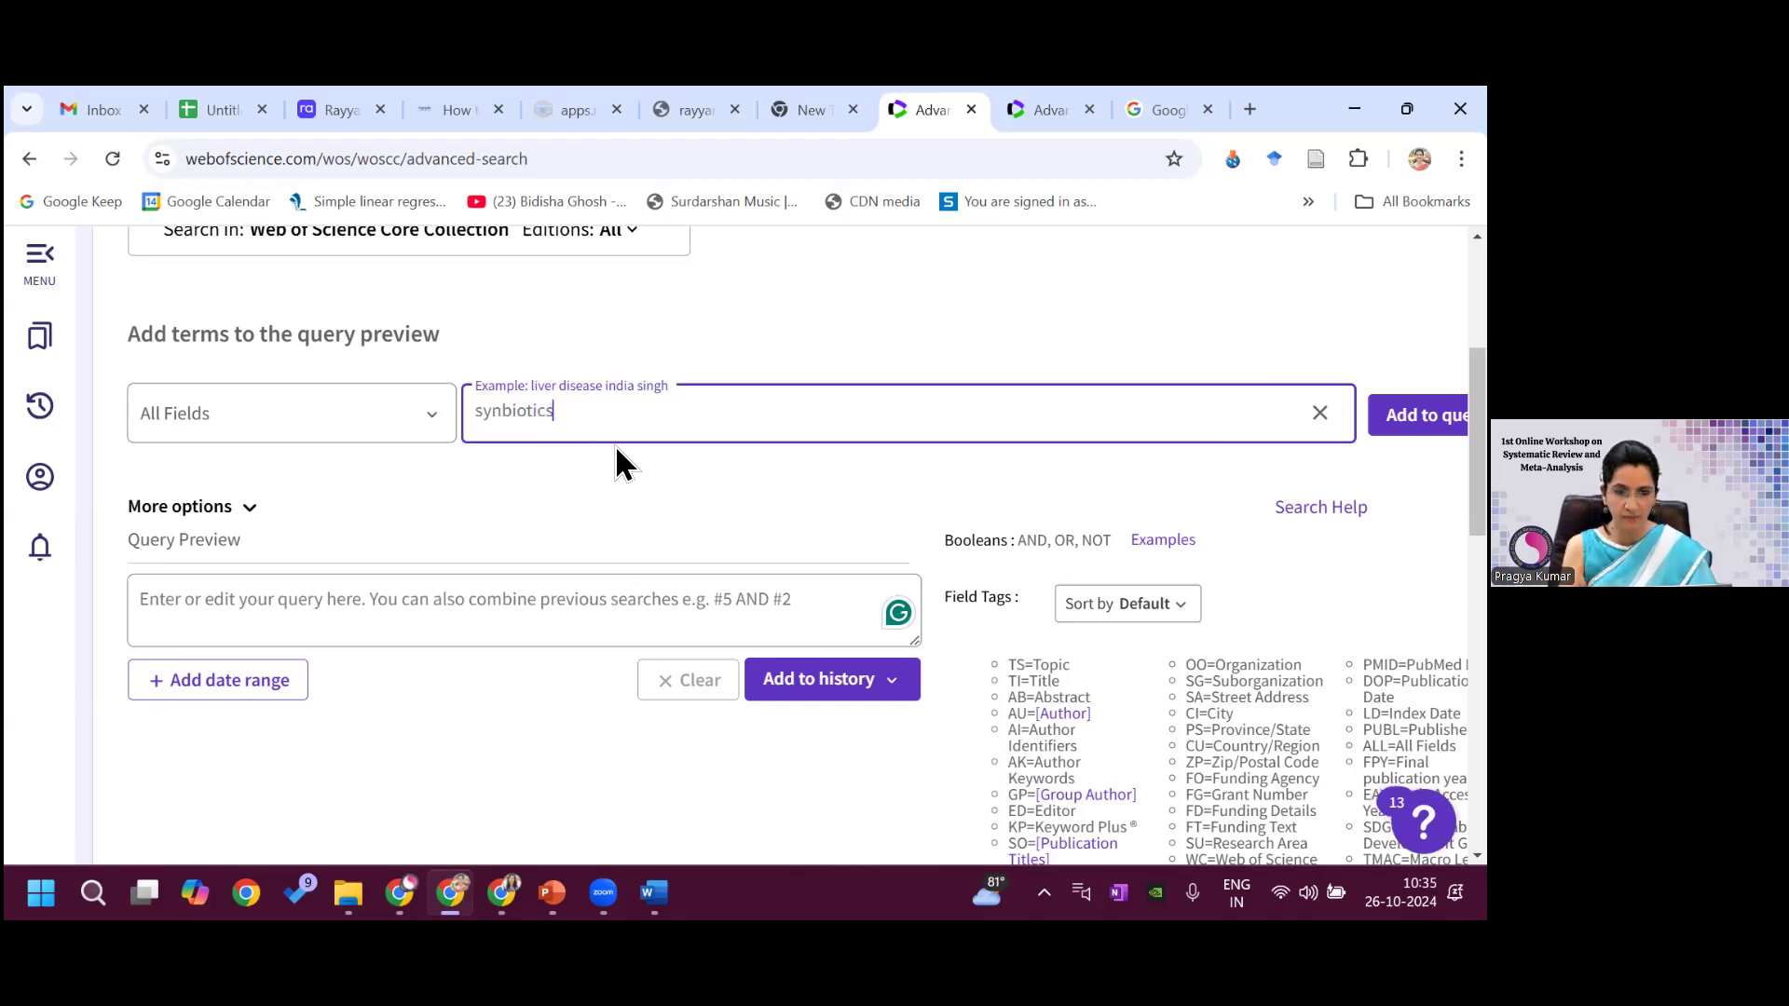
key("Return")
left_click(814, 699)
- Select all five probiotic-related session queries and combine them with OR into one set
scroll(429, 632, "down", 8)
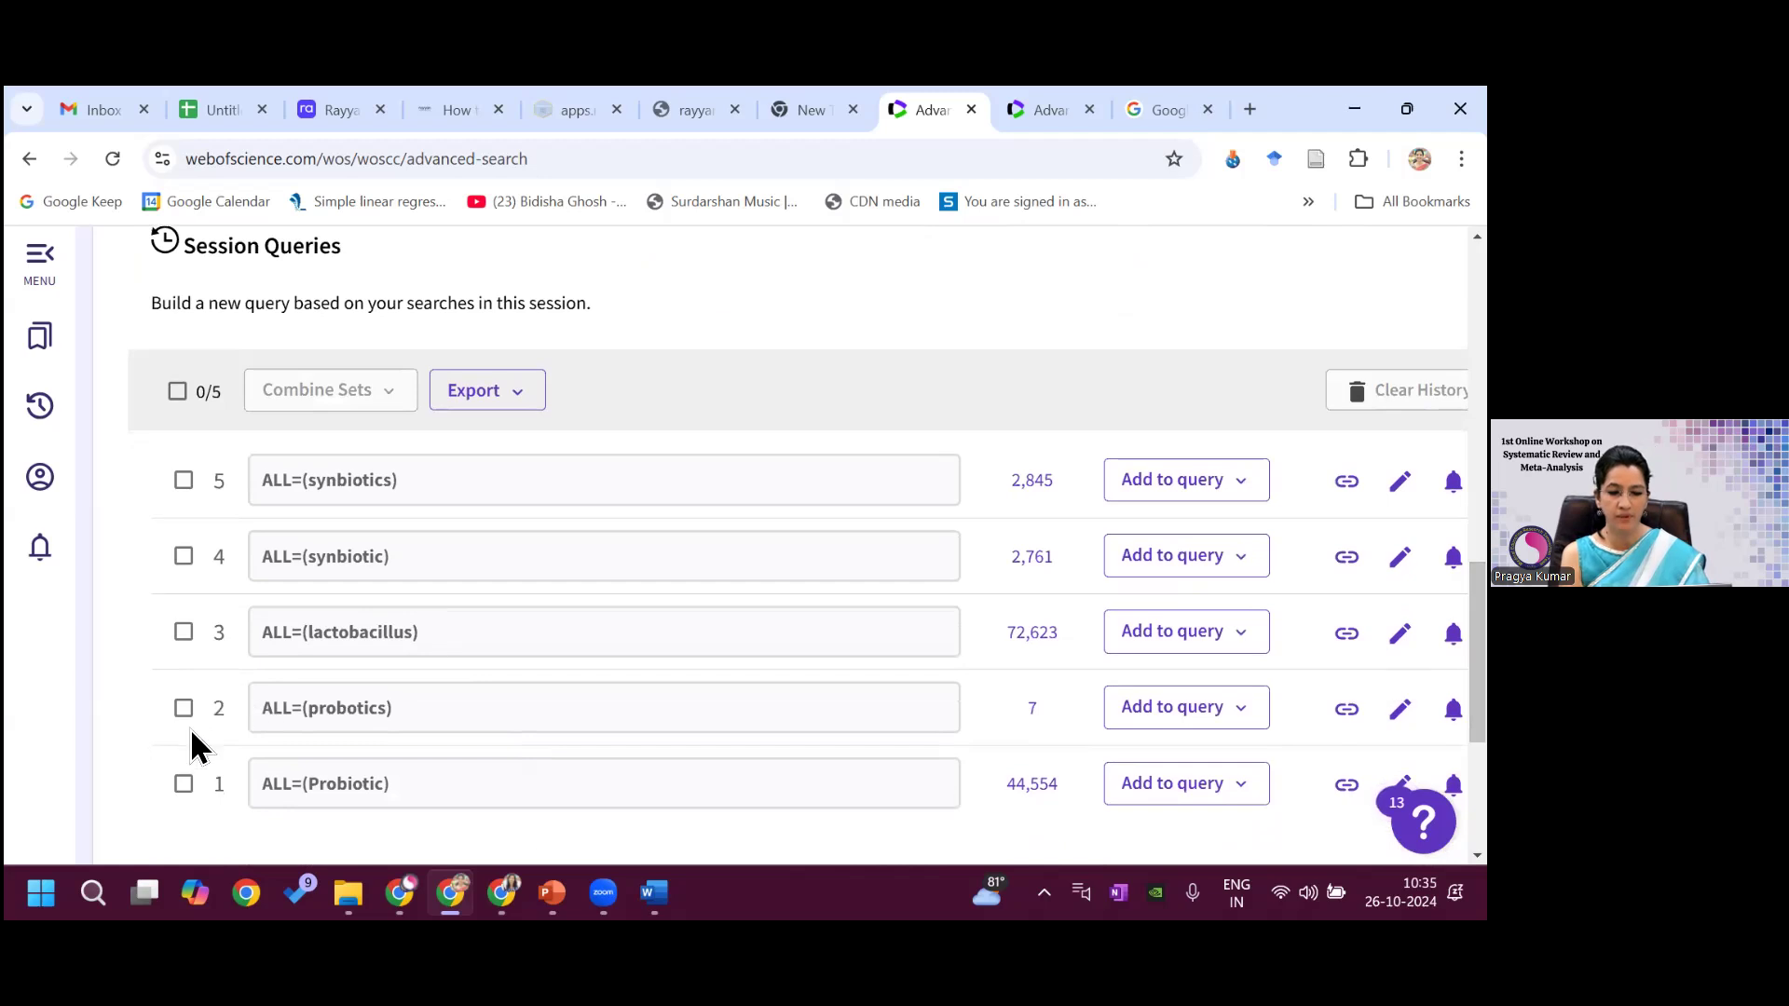
left_click(184, 784)
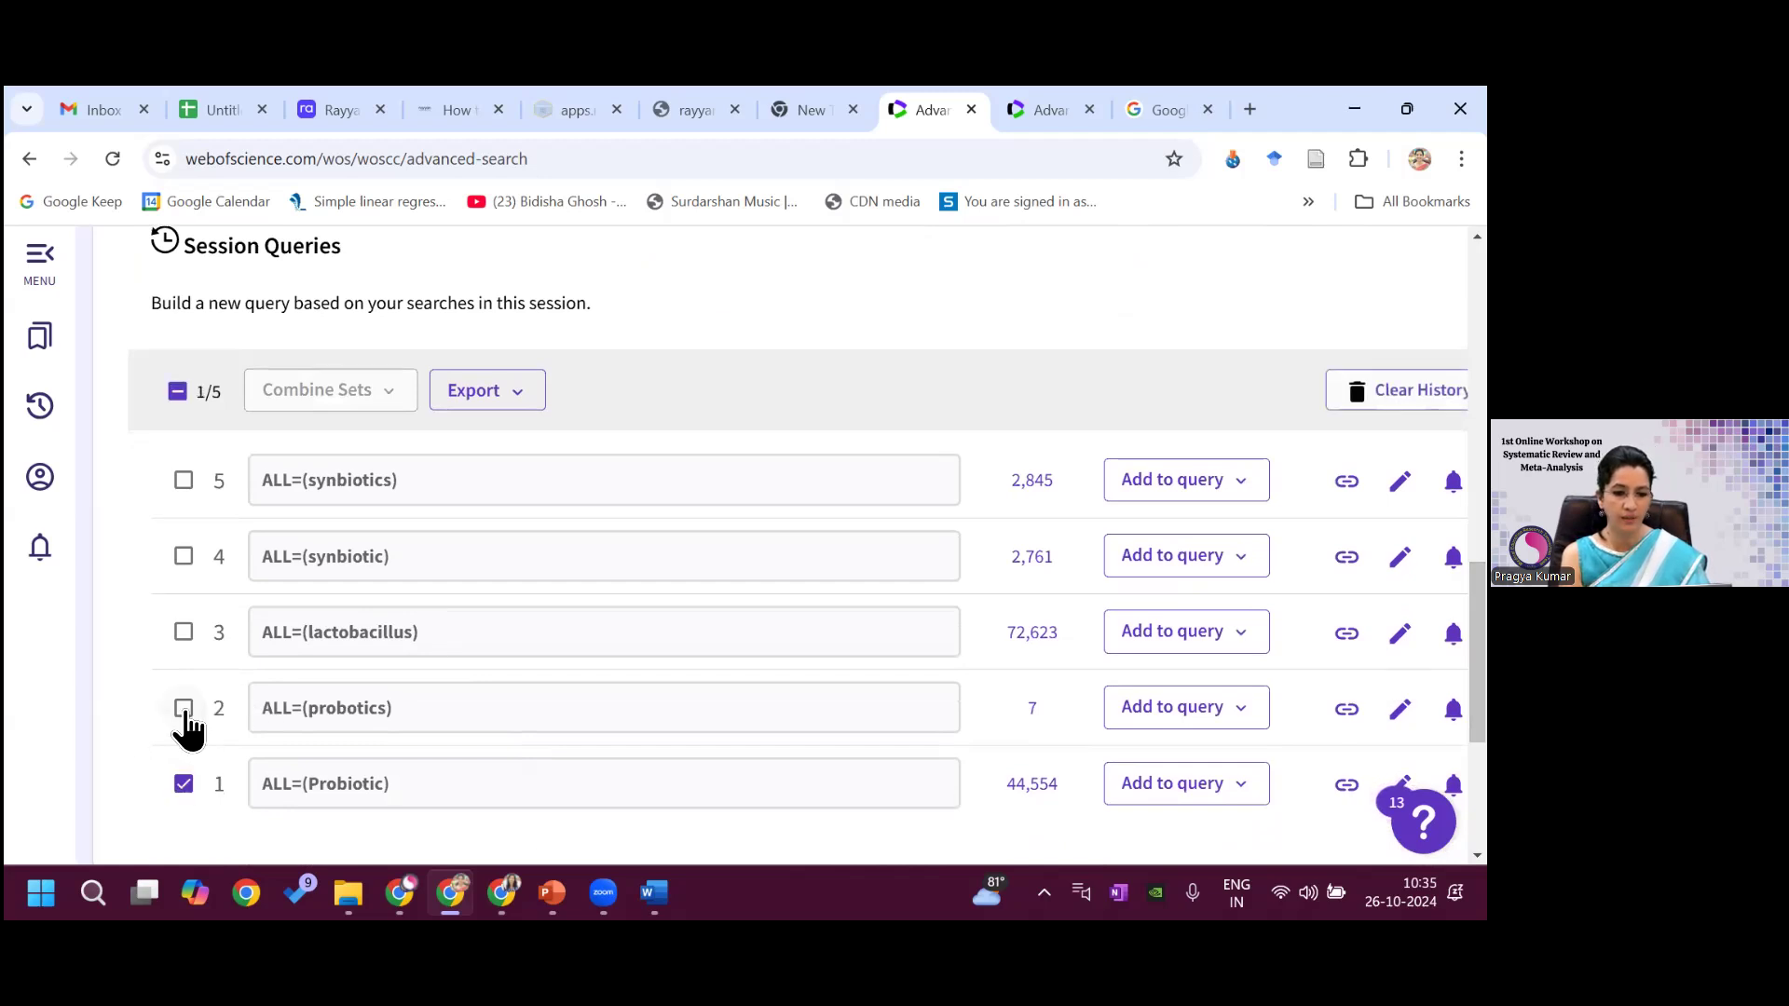
left_click(184, 632)
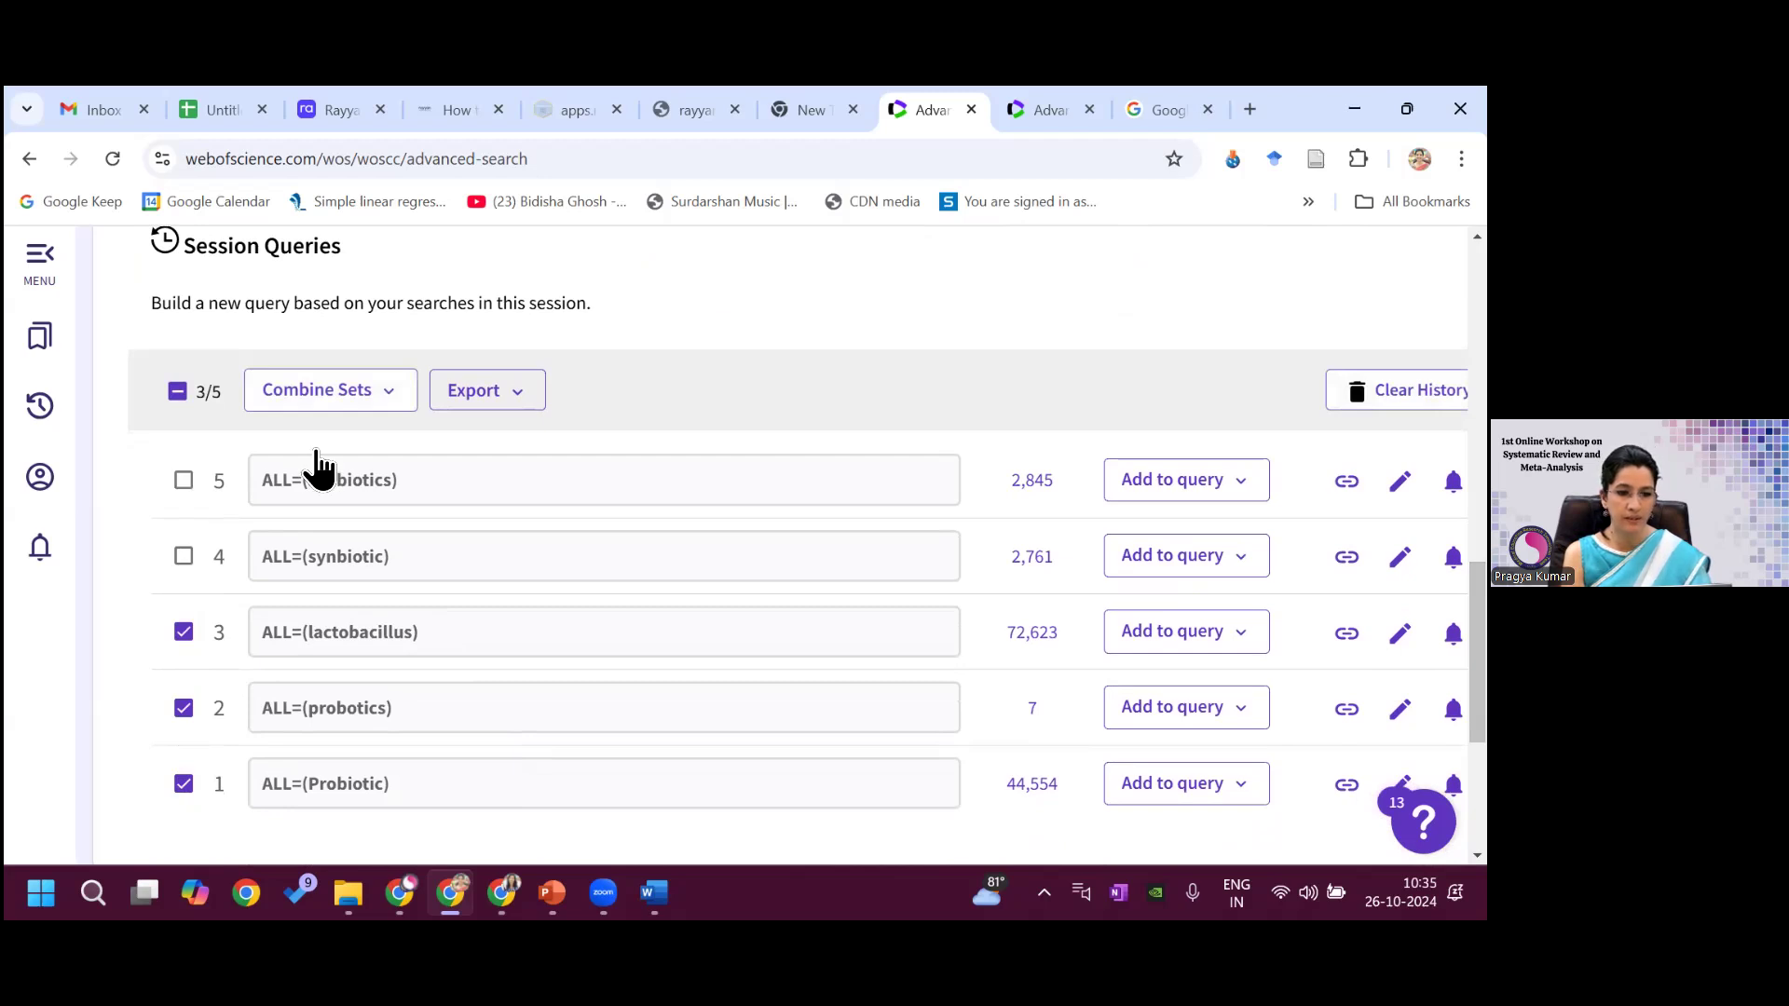
left_click(390, 396)
left_click(144, 496)
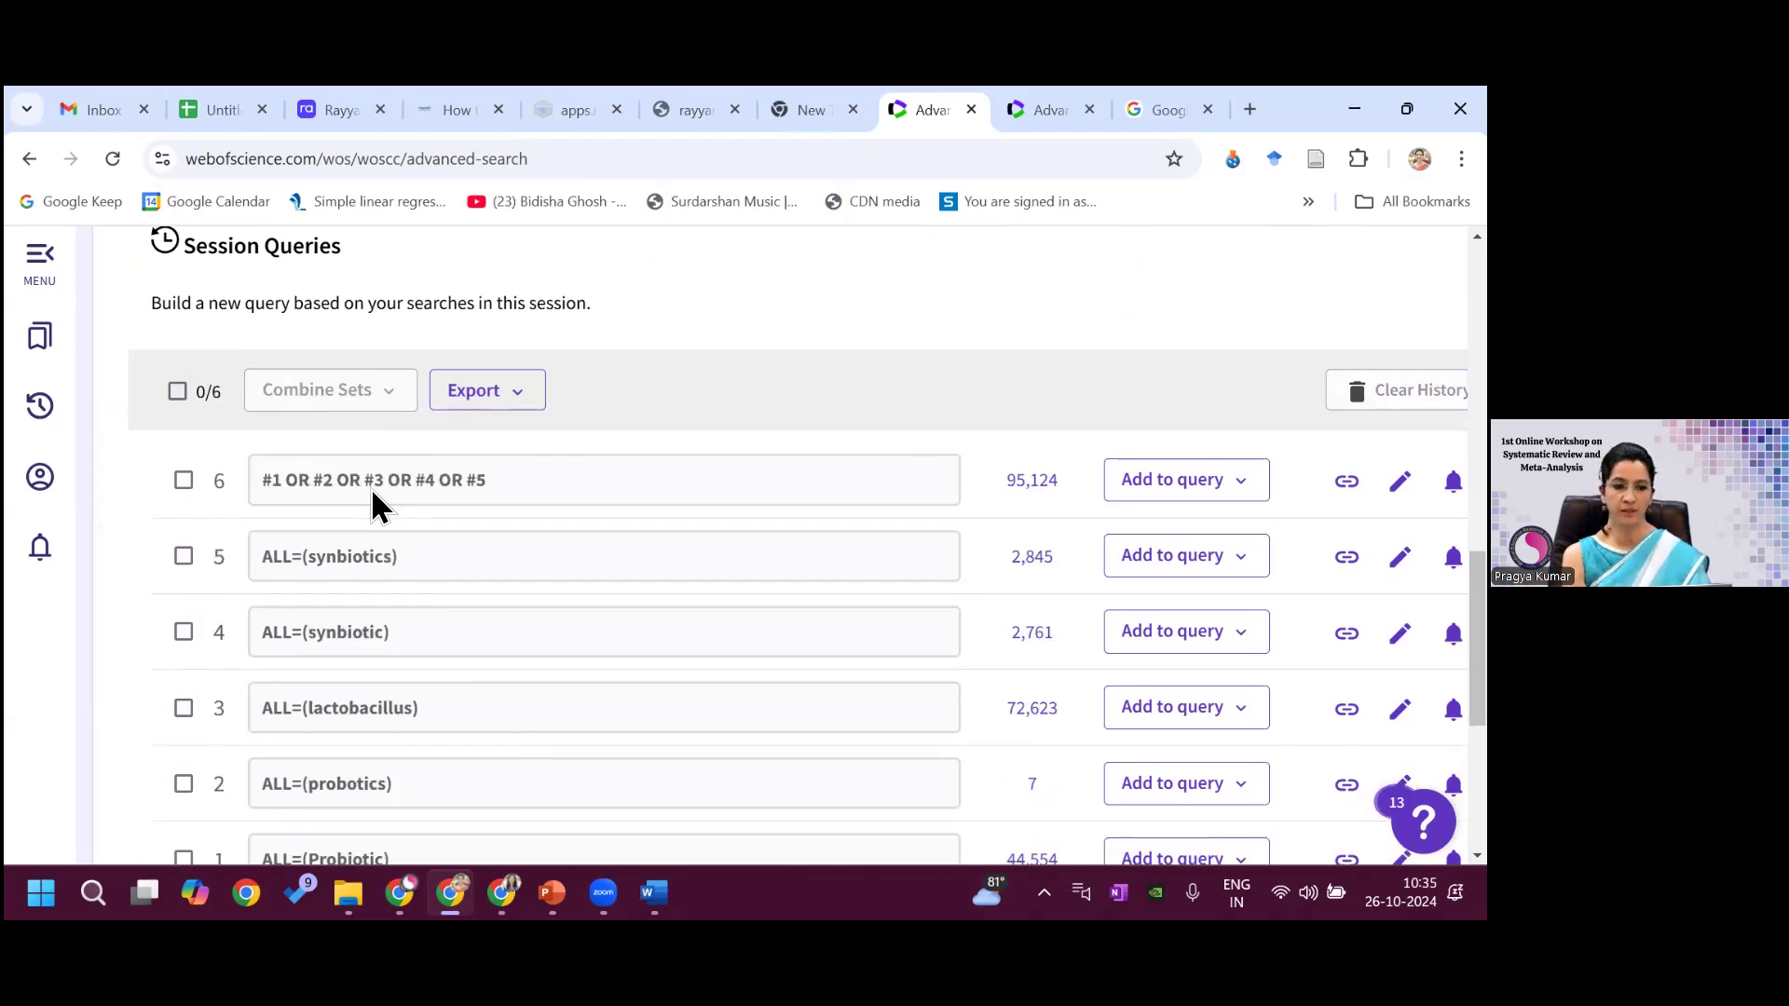
- Add diarrhea as an All Fields term to the empty query preview
left_click(1400, 556)
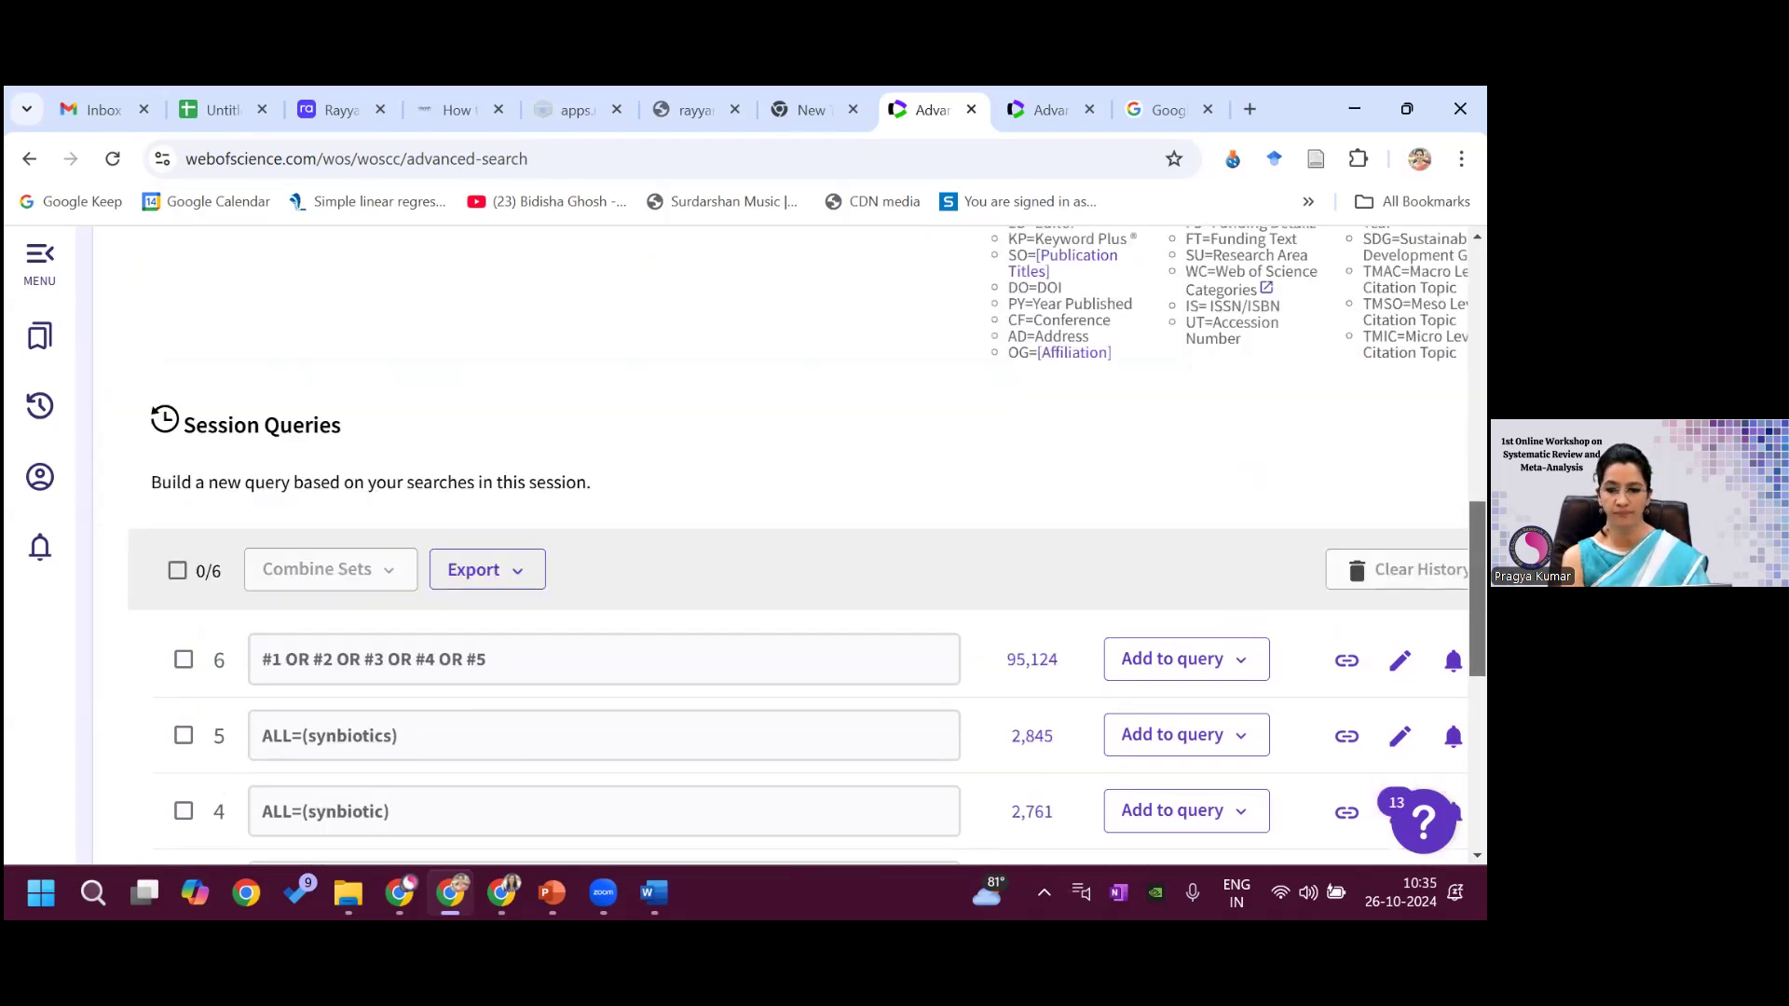
left_click(714, 454)
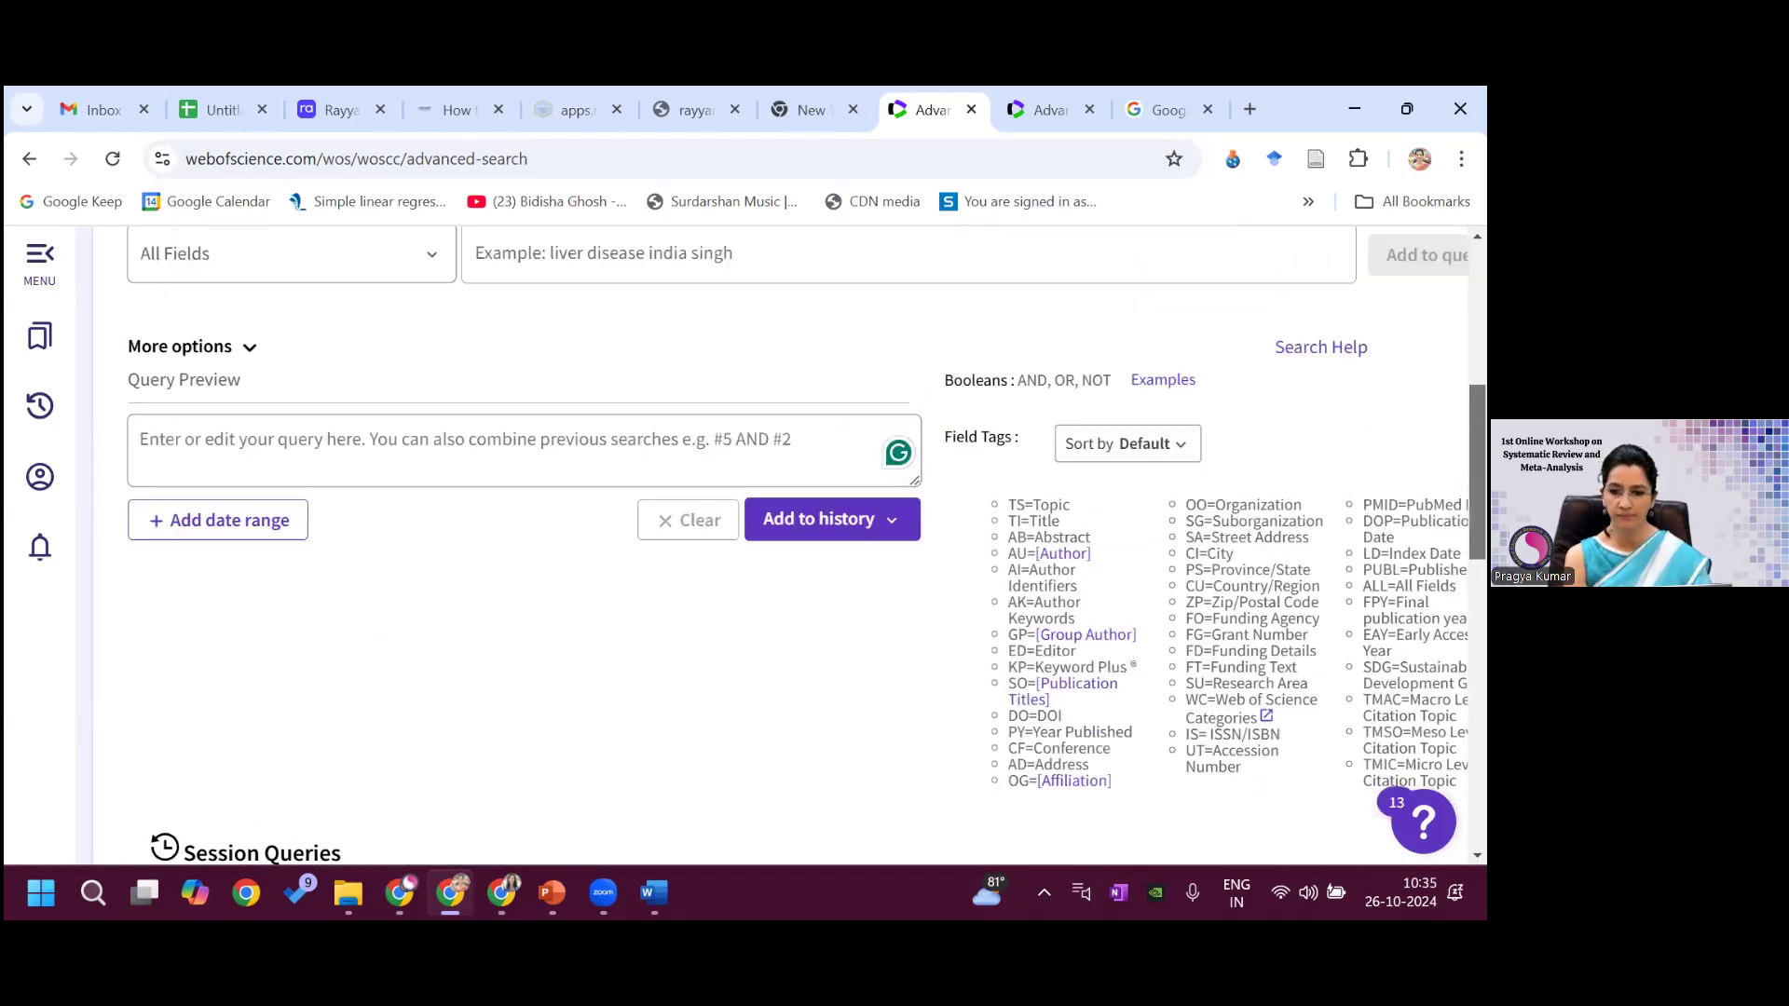
scroll(1067, 467, "up", 3)
left_click(704, 507)
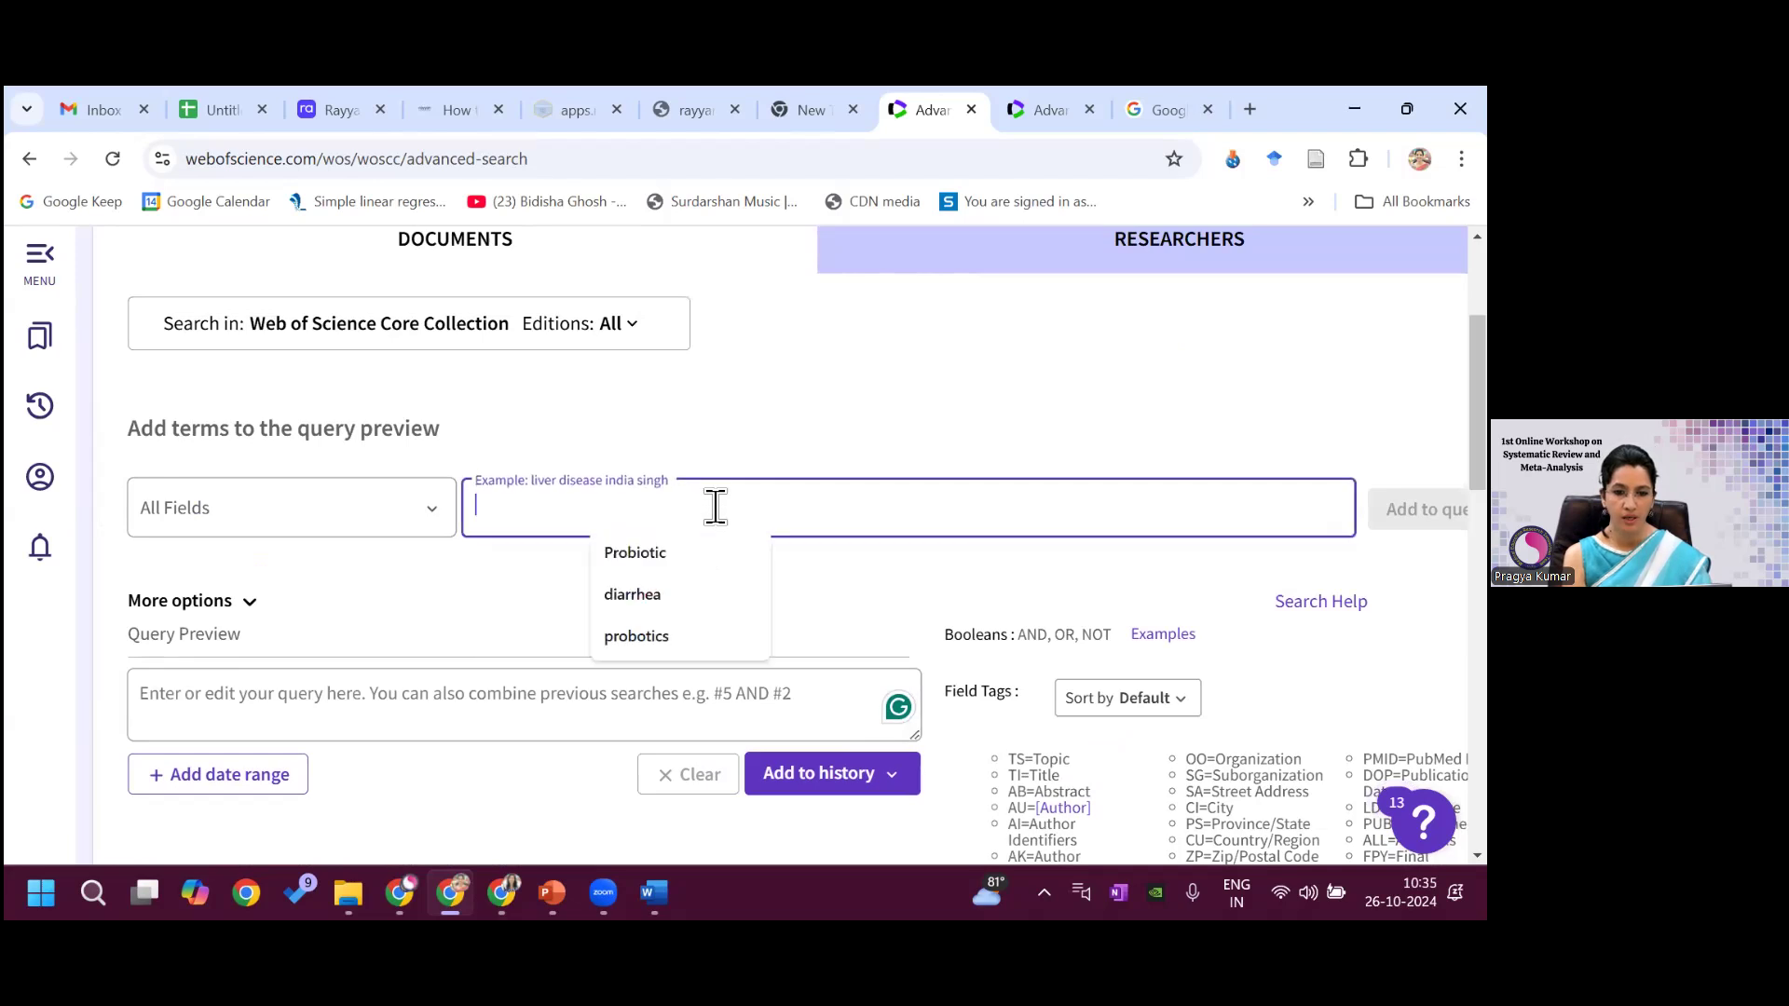
type("di")
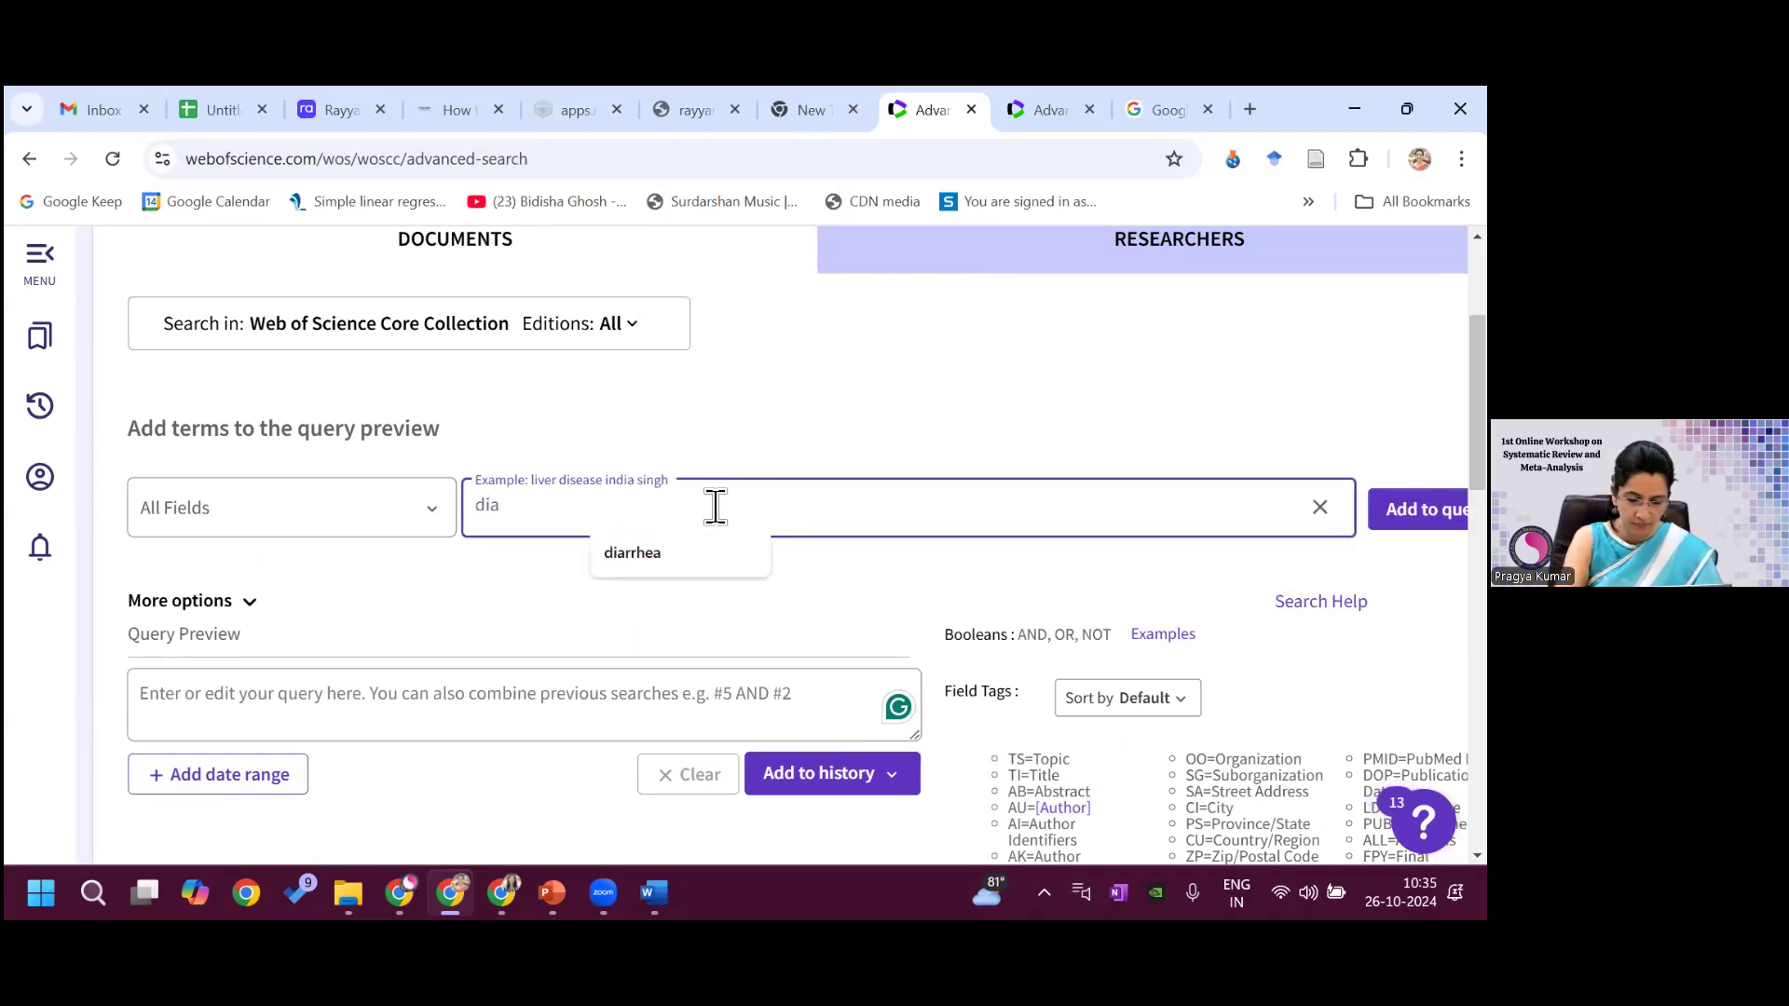
type("a")
left_click(684, 552)
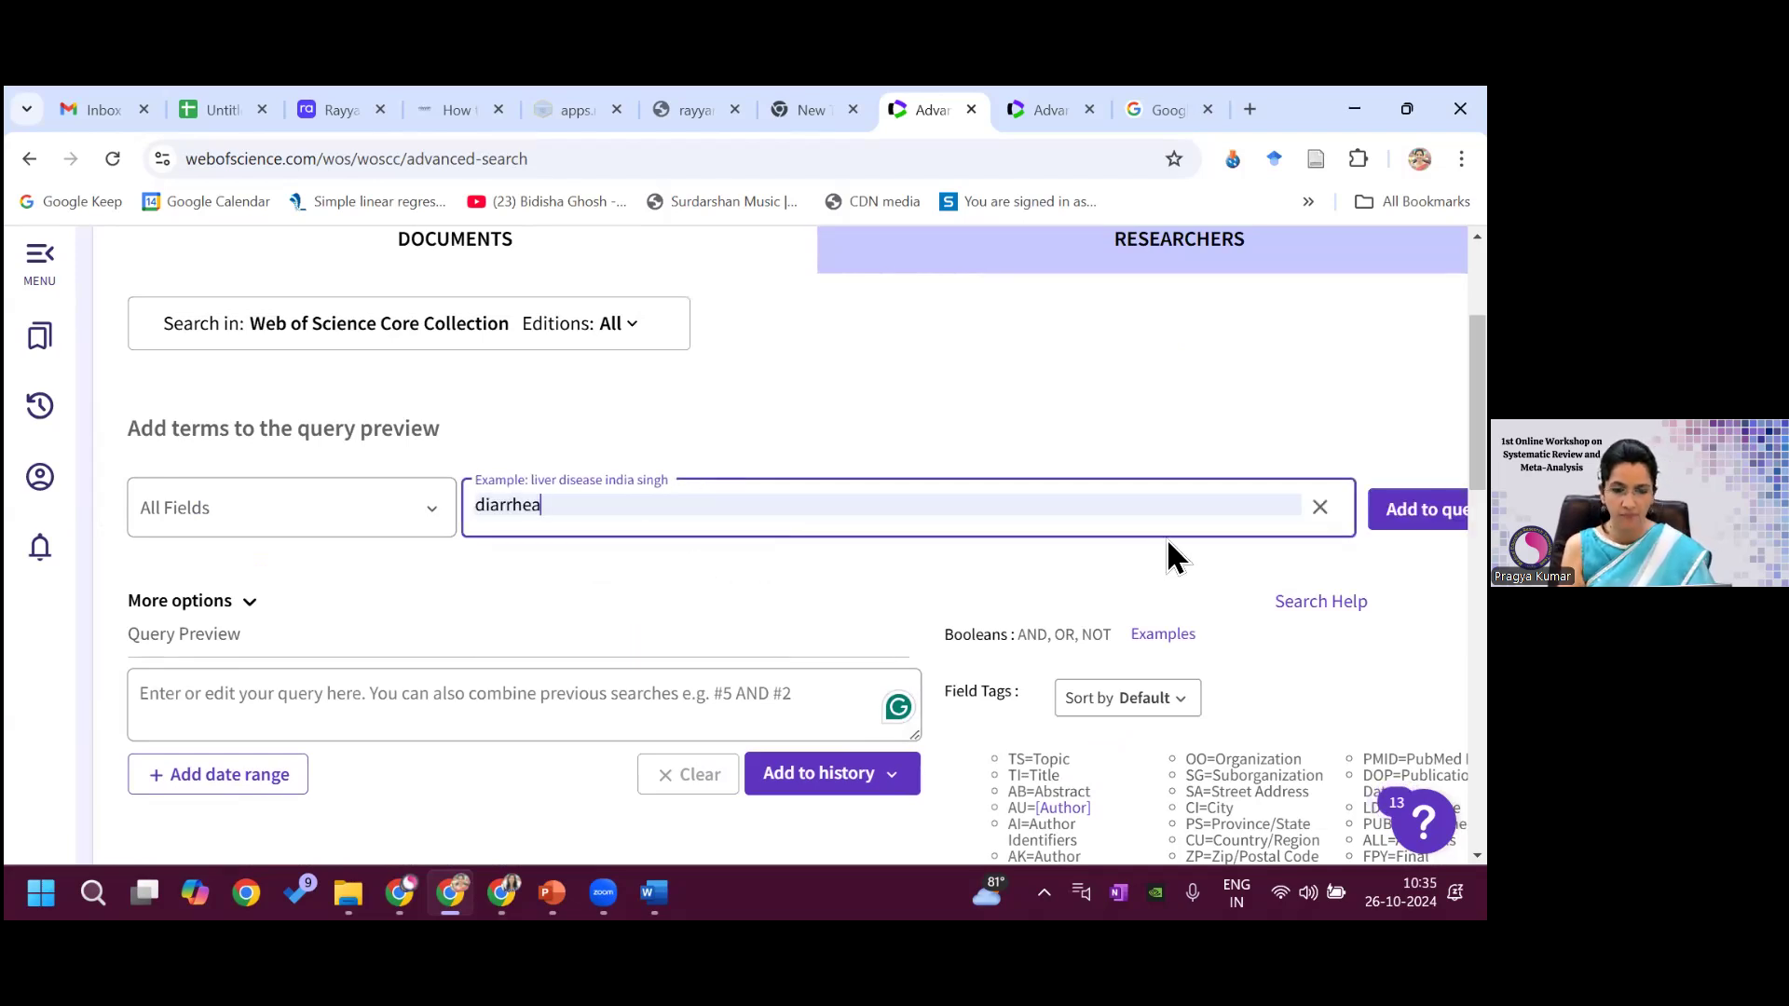
key("Return")
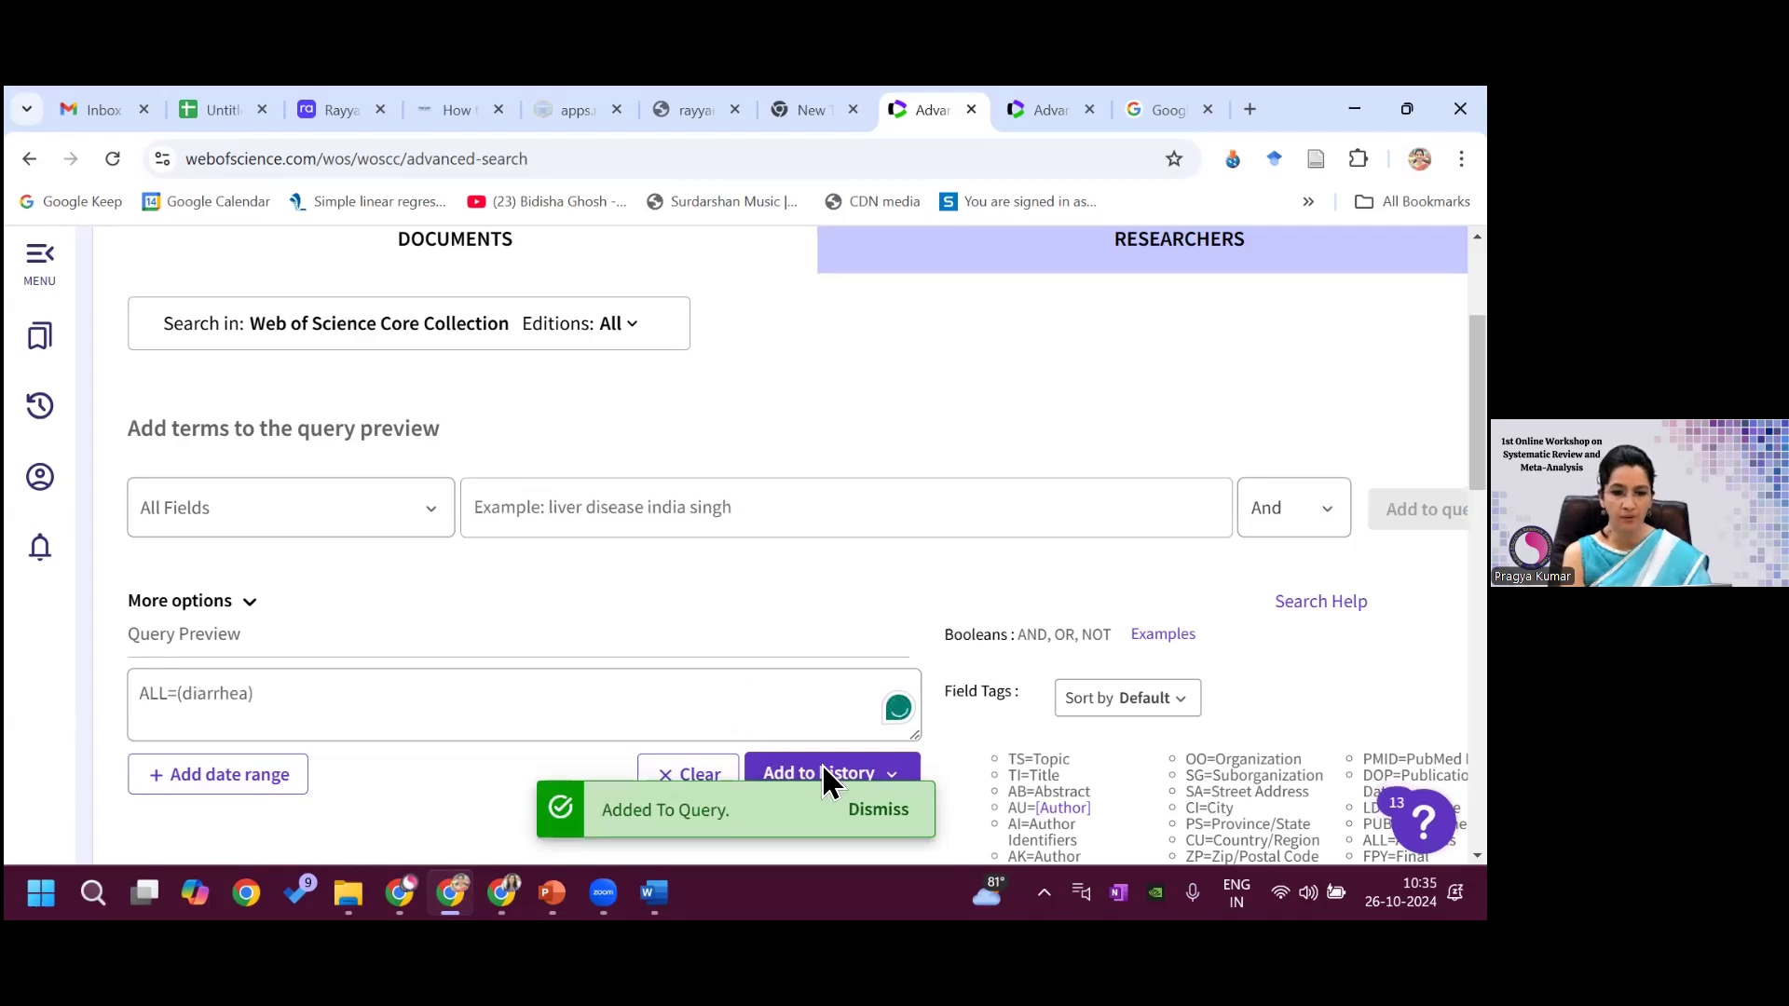
- Save the previewed diarrhea query to the search history
scroll(797, 548, "down", 8)
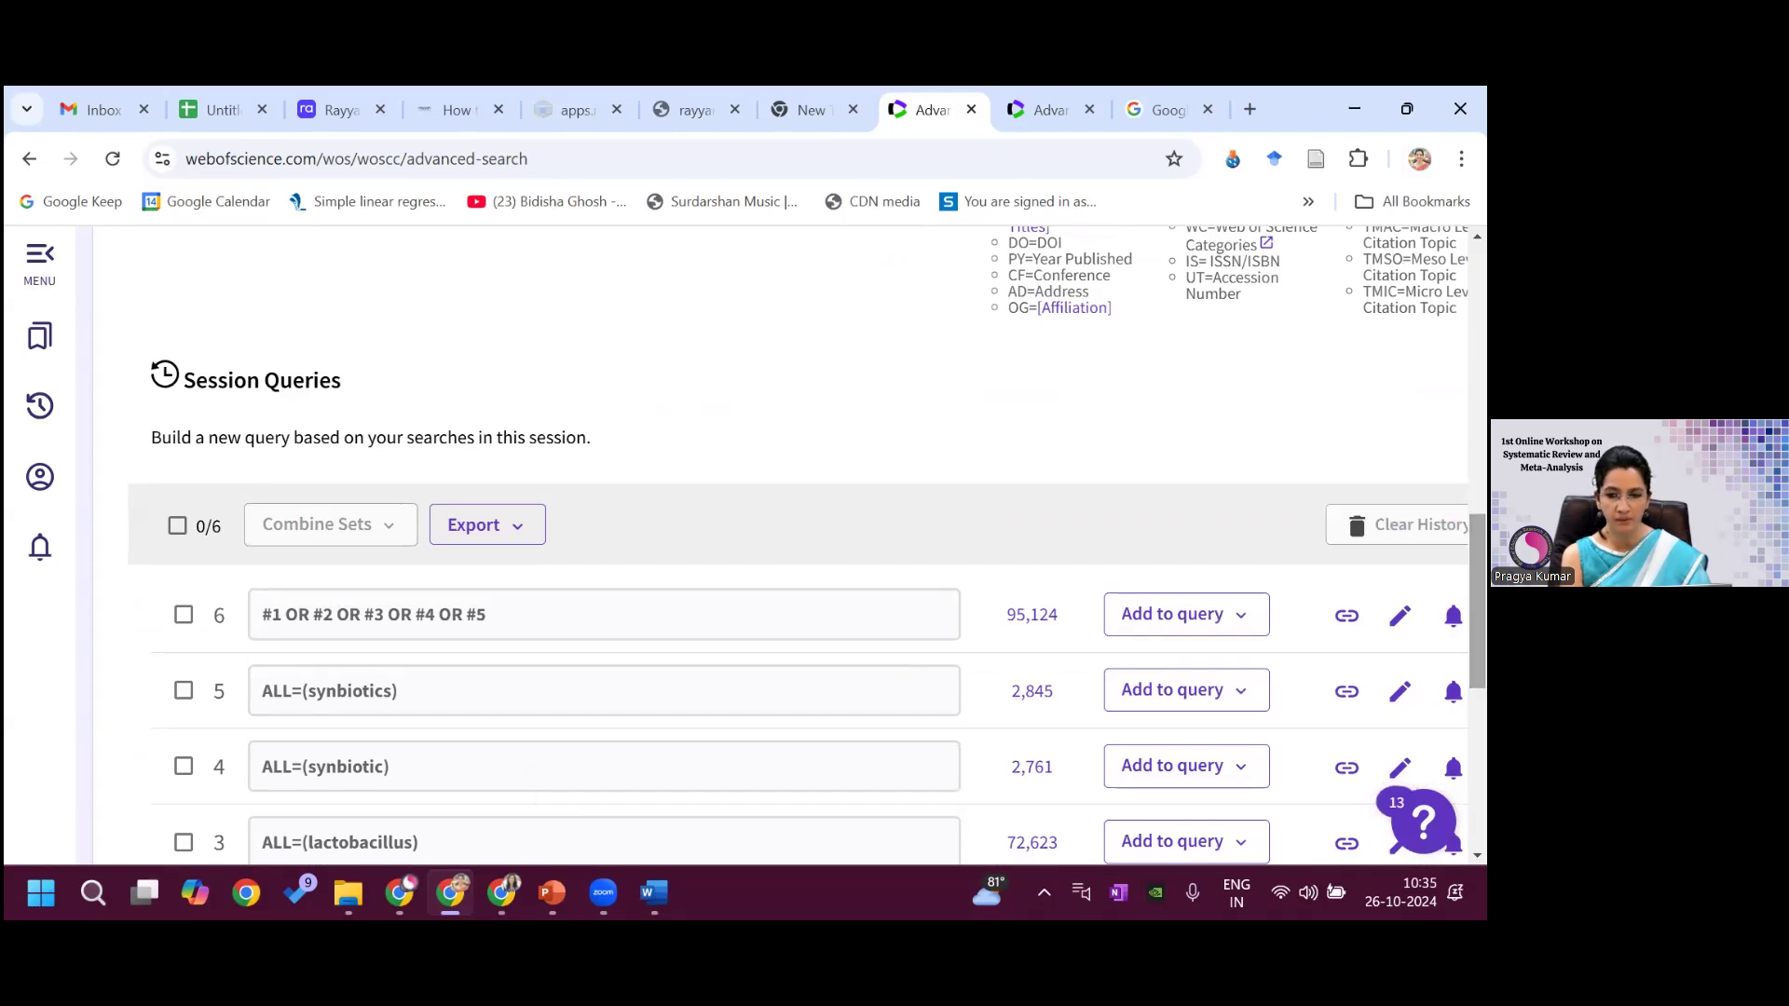
scroll(796, 548, "up", 5)
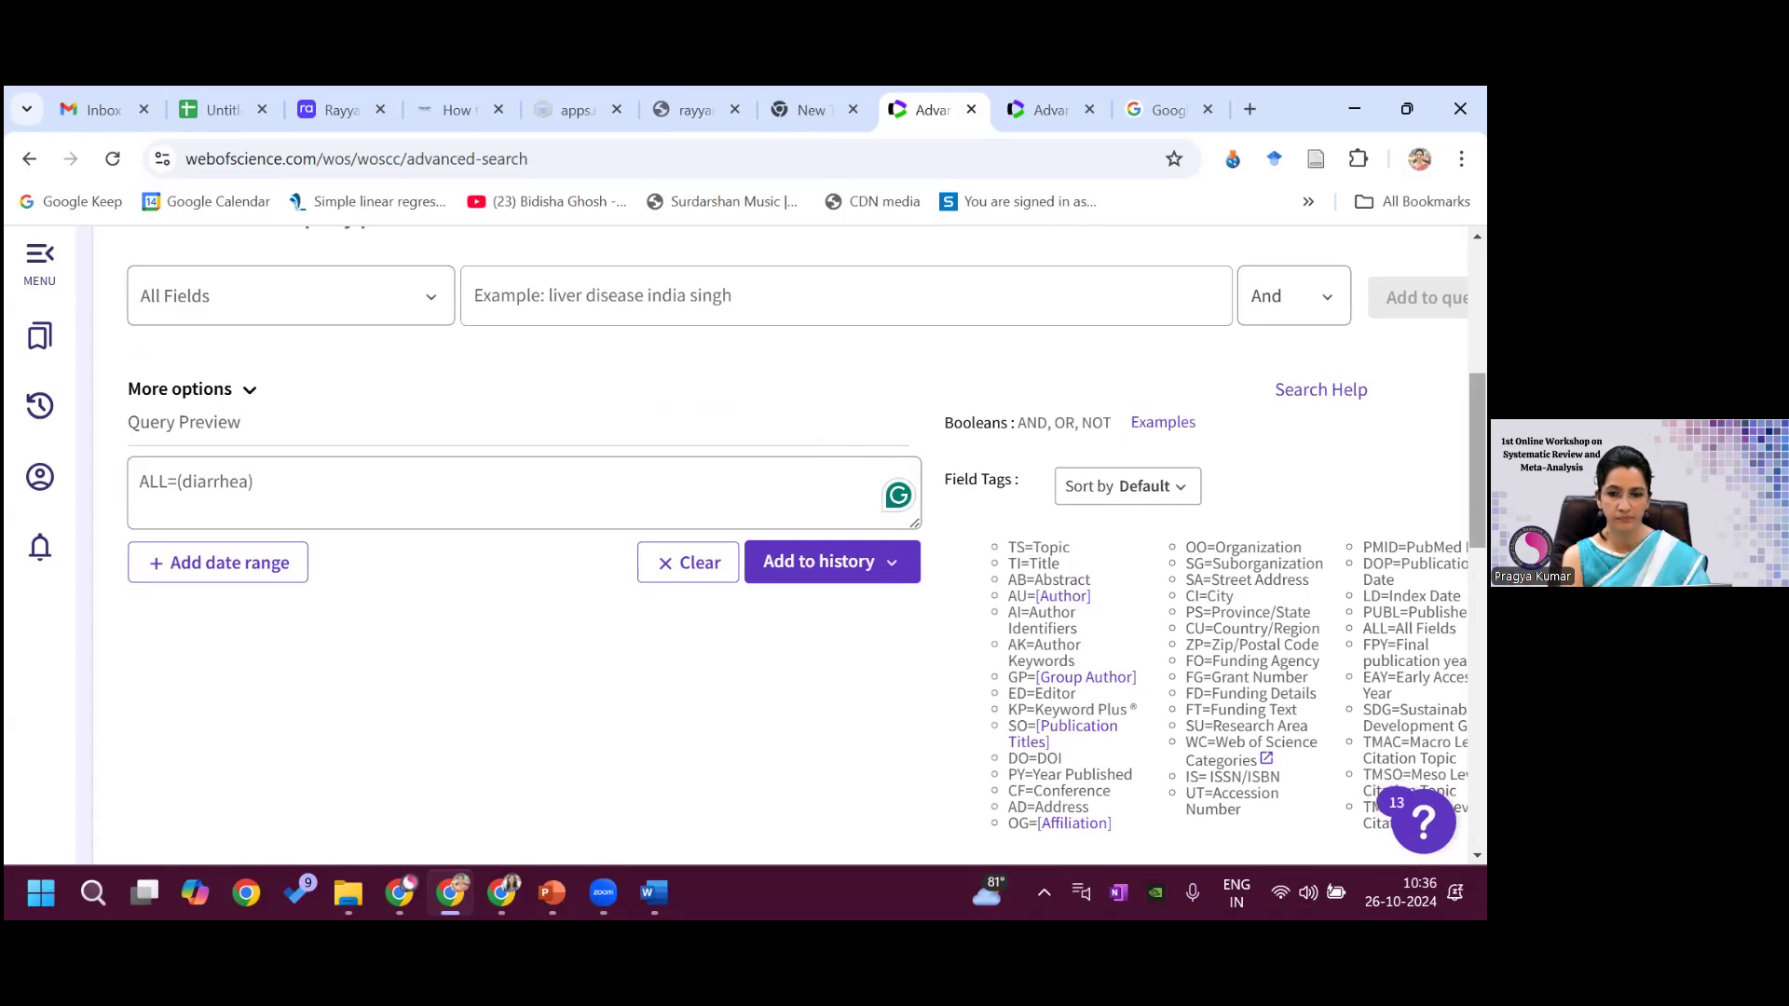
scroll(797, 548, "down", 5)
scroll(797, 548, "up", 3)
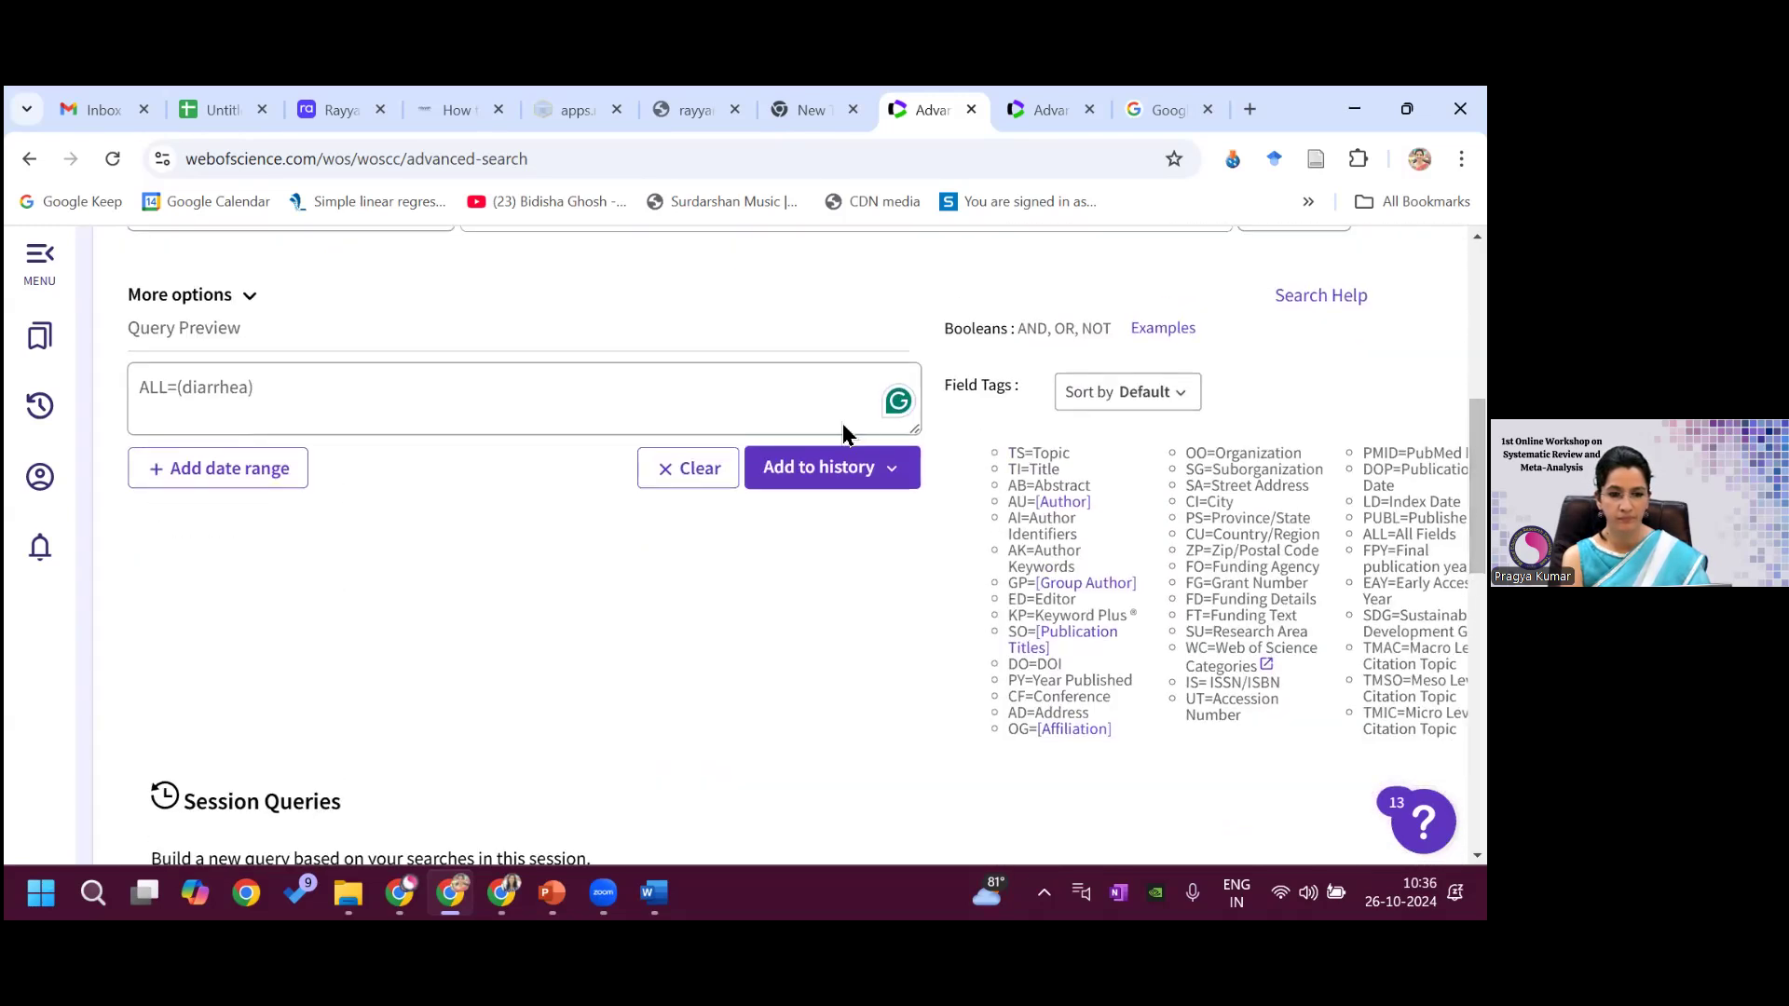
left_click(824, 470)
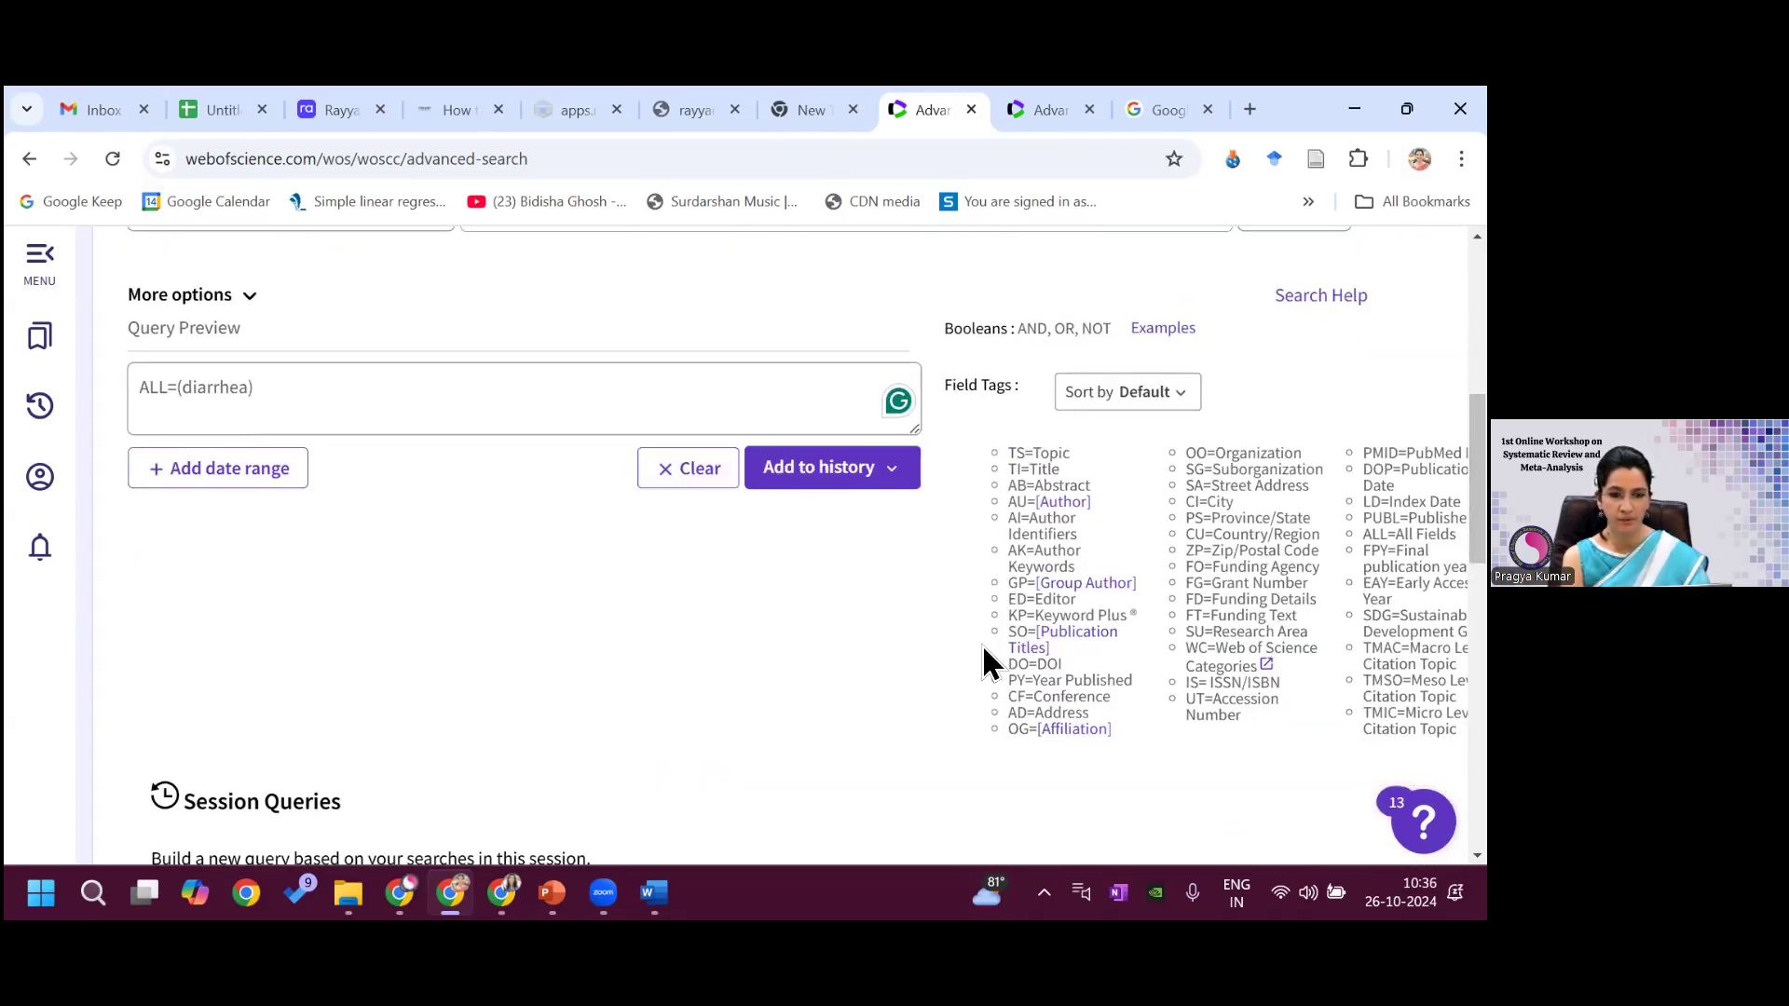
- Clear the diarrhea preview, build a separate All Fields query for acute diarrhea and save it to the search history
left_click_drag(1478, 480, 1478, 326)
left_click(654, 751)
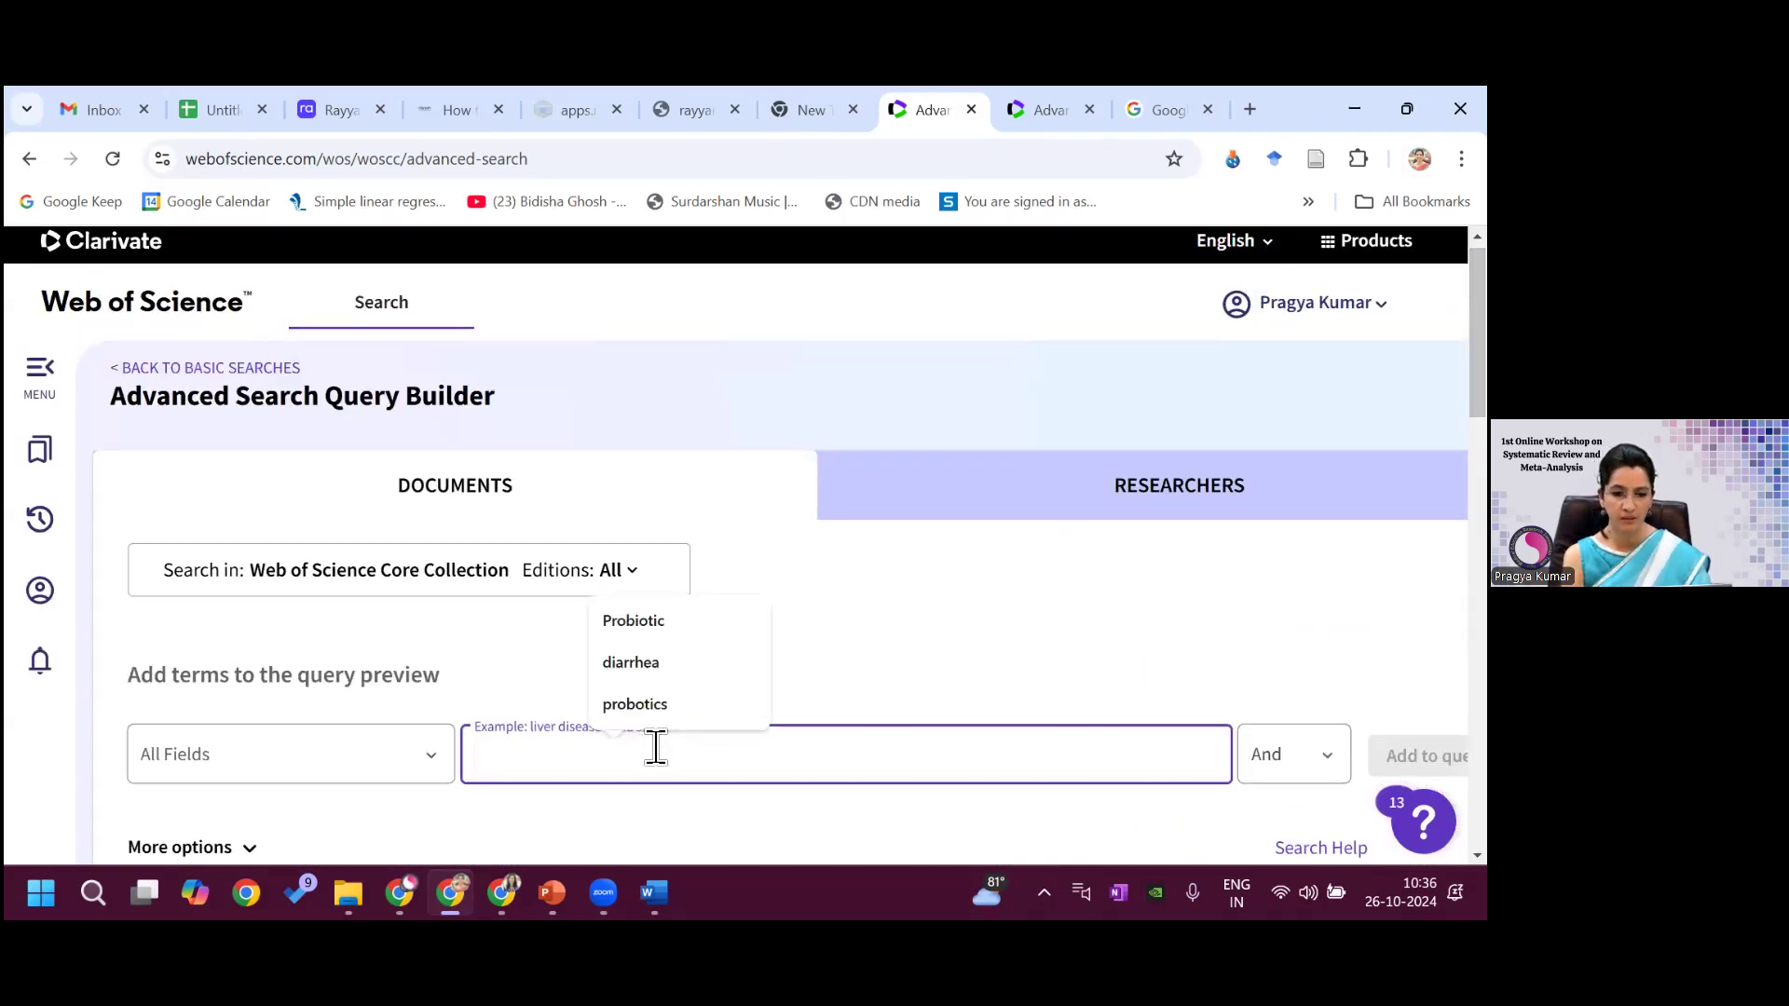
type("acute diarrhea")
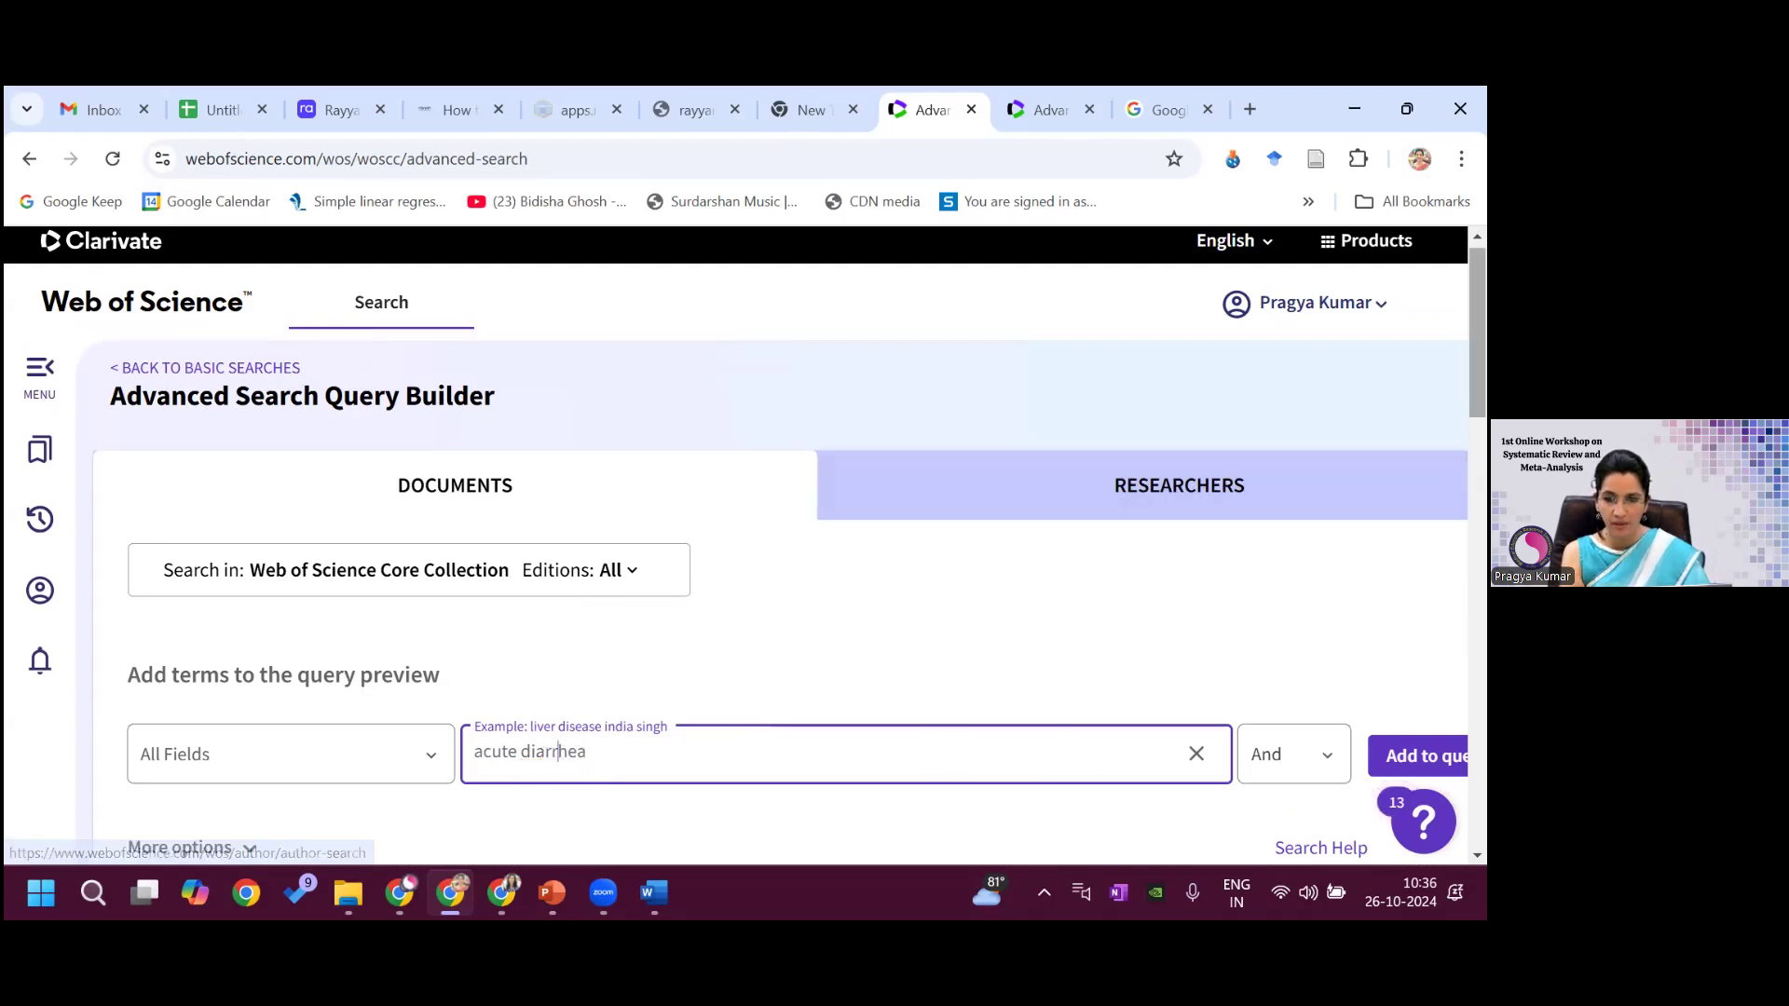
scroll(701, 489, "down", 3)
left_click_drag(701, 490, 434, 494)
key("BackSpace")
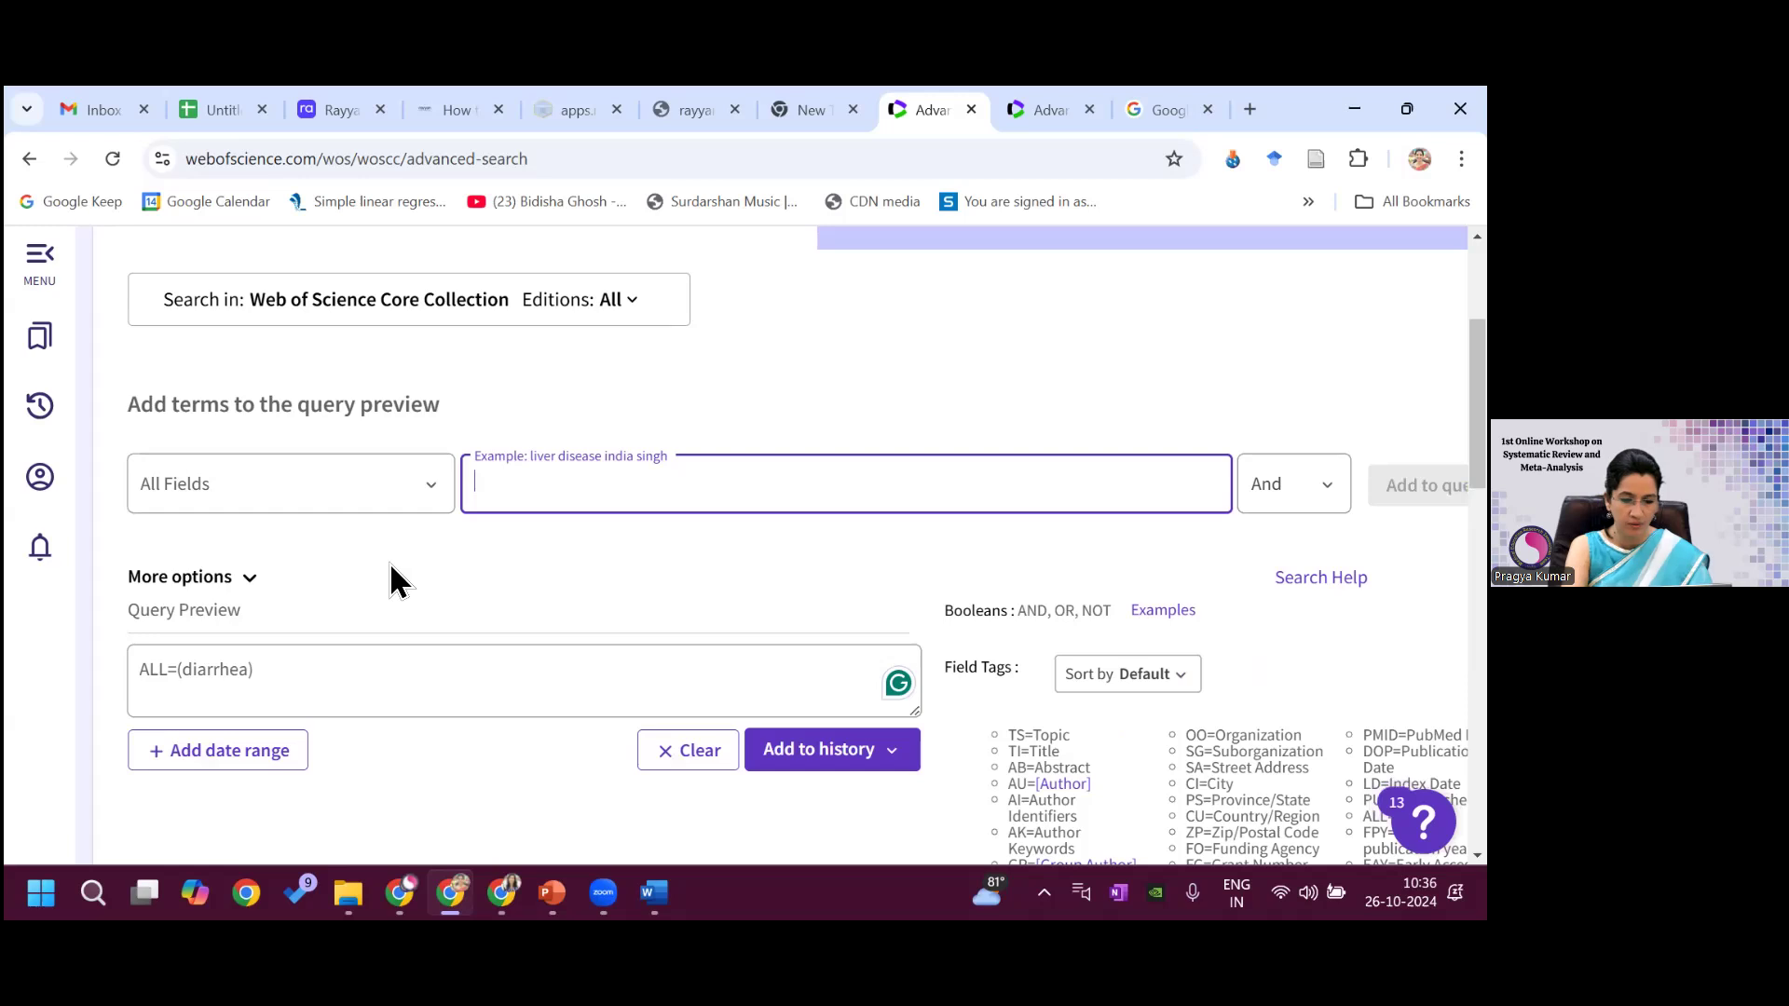
left_click(701, 753)
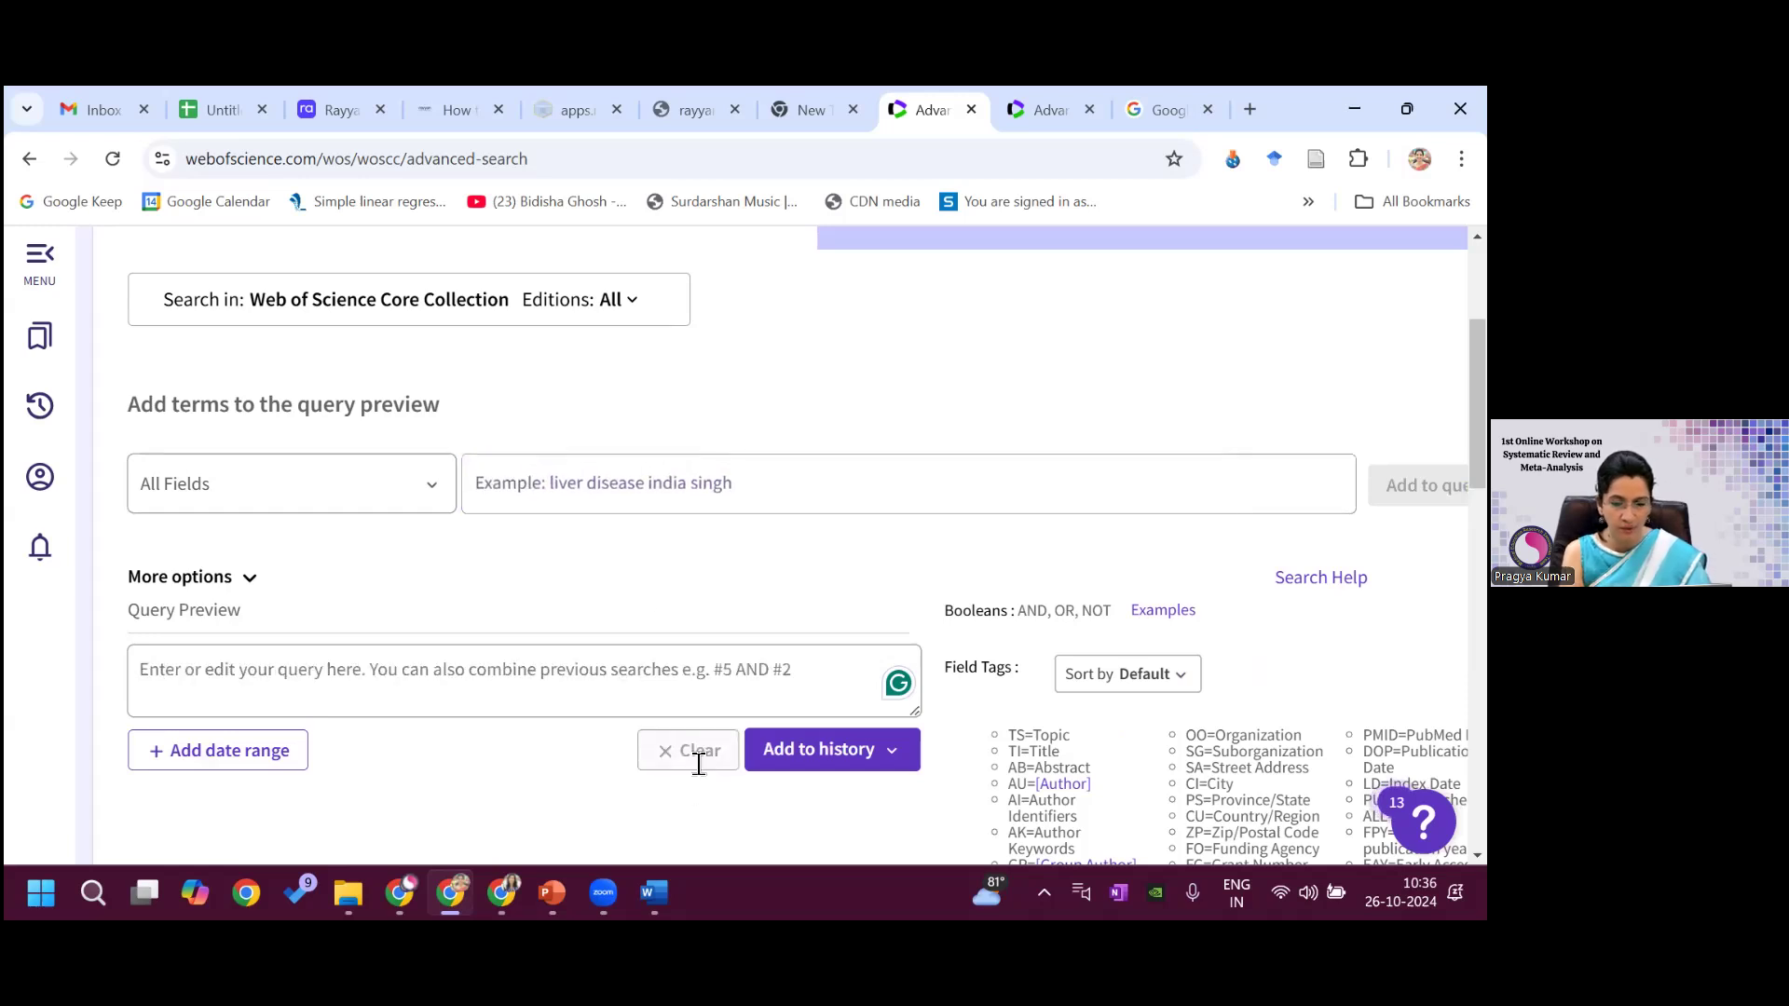
left_click(620, 486)
key("ctrl+z")
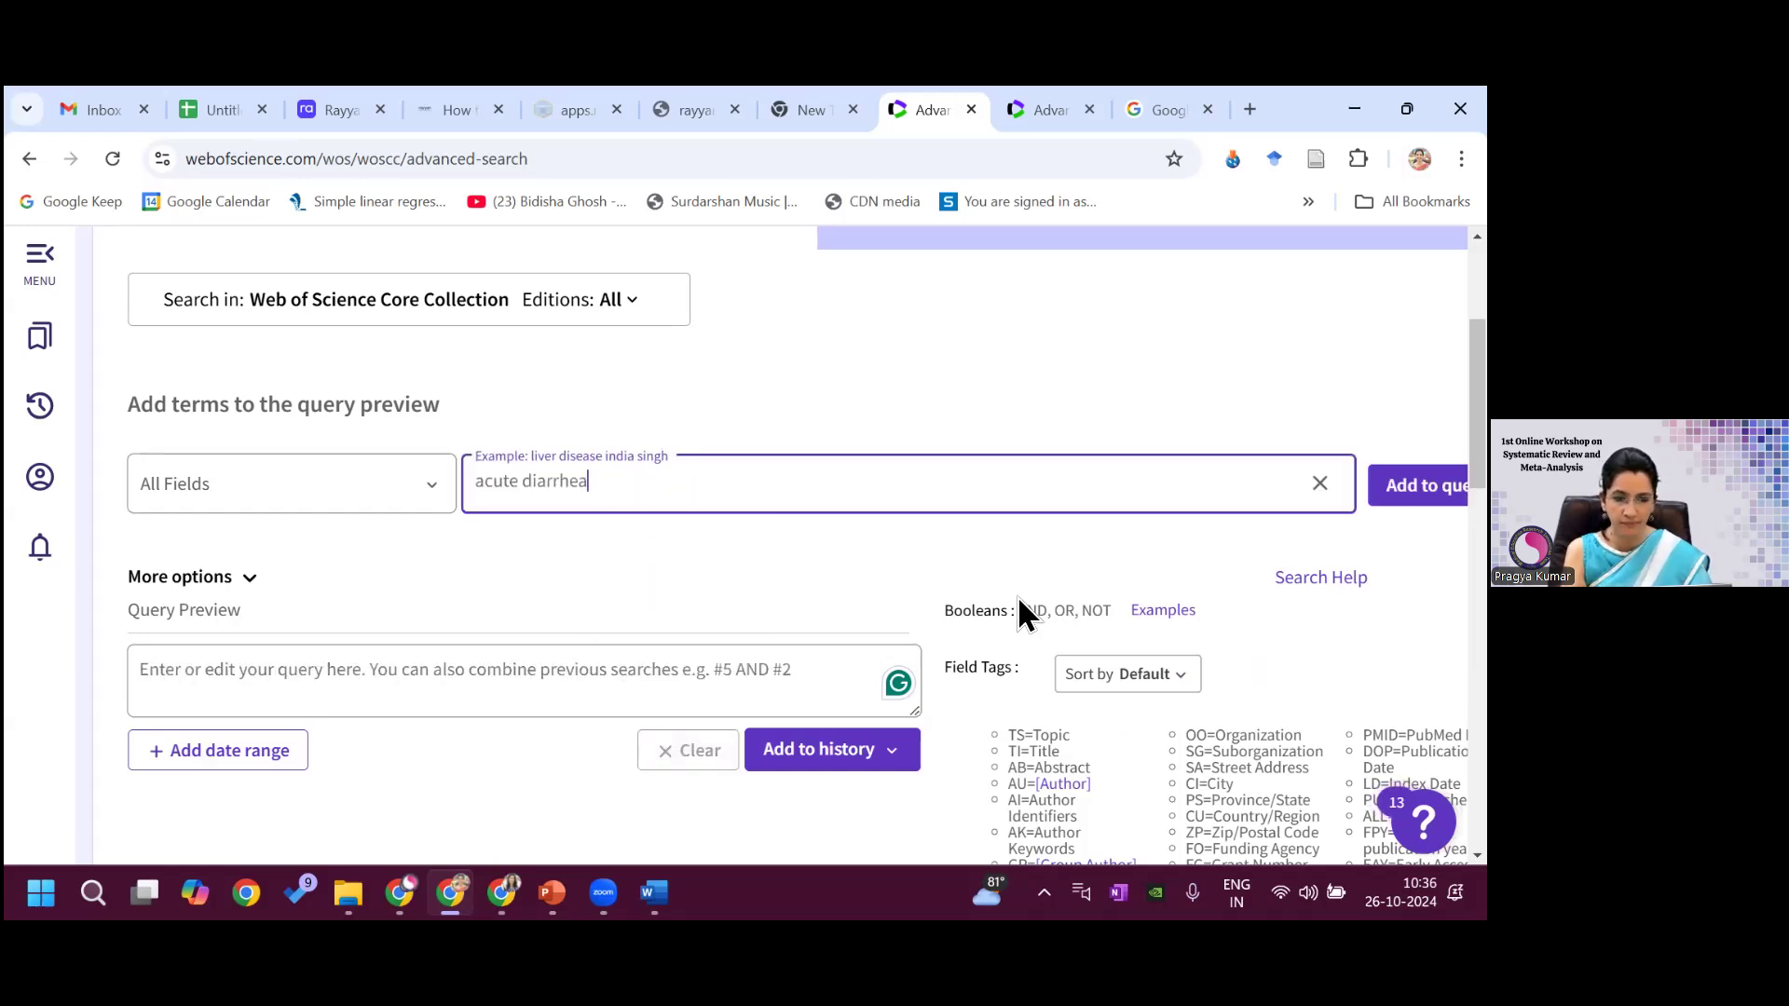
key("Return")
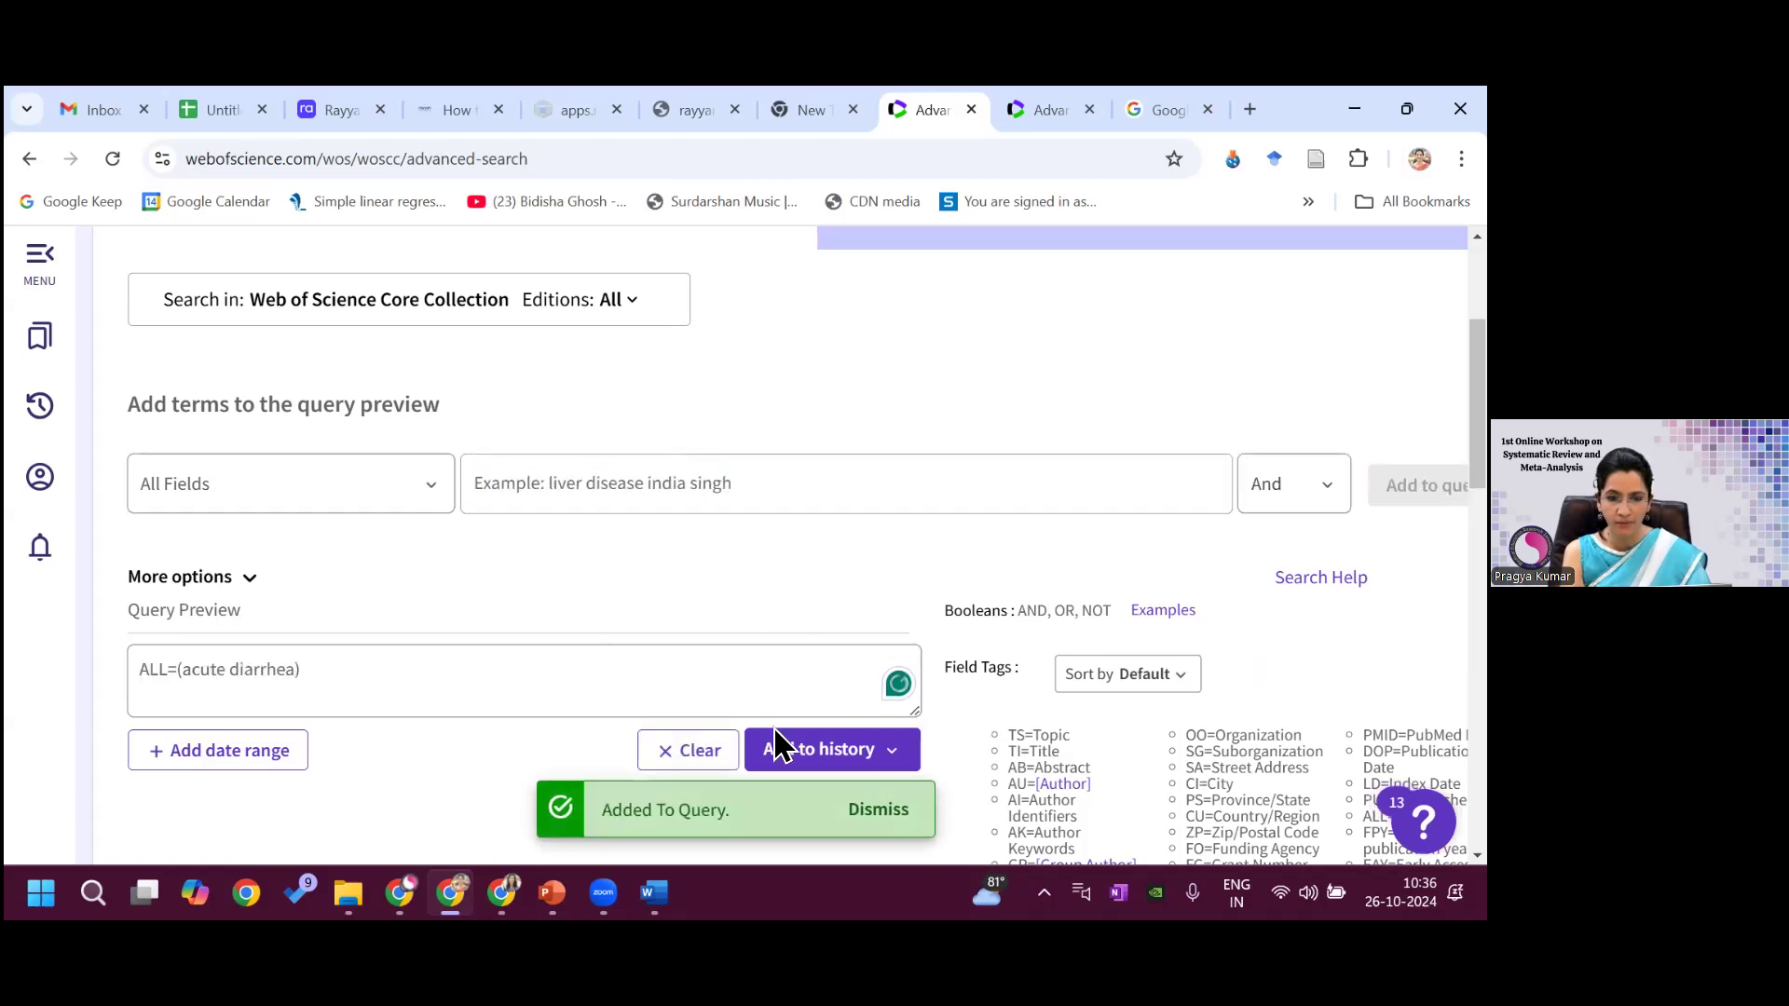
left_click(798, 759)
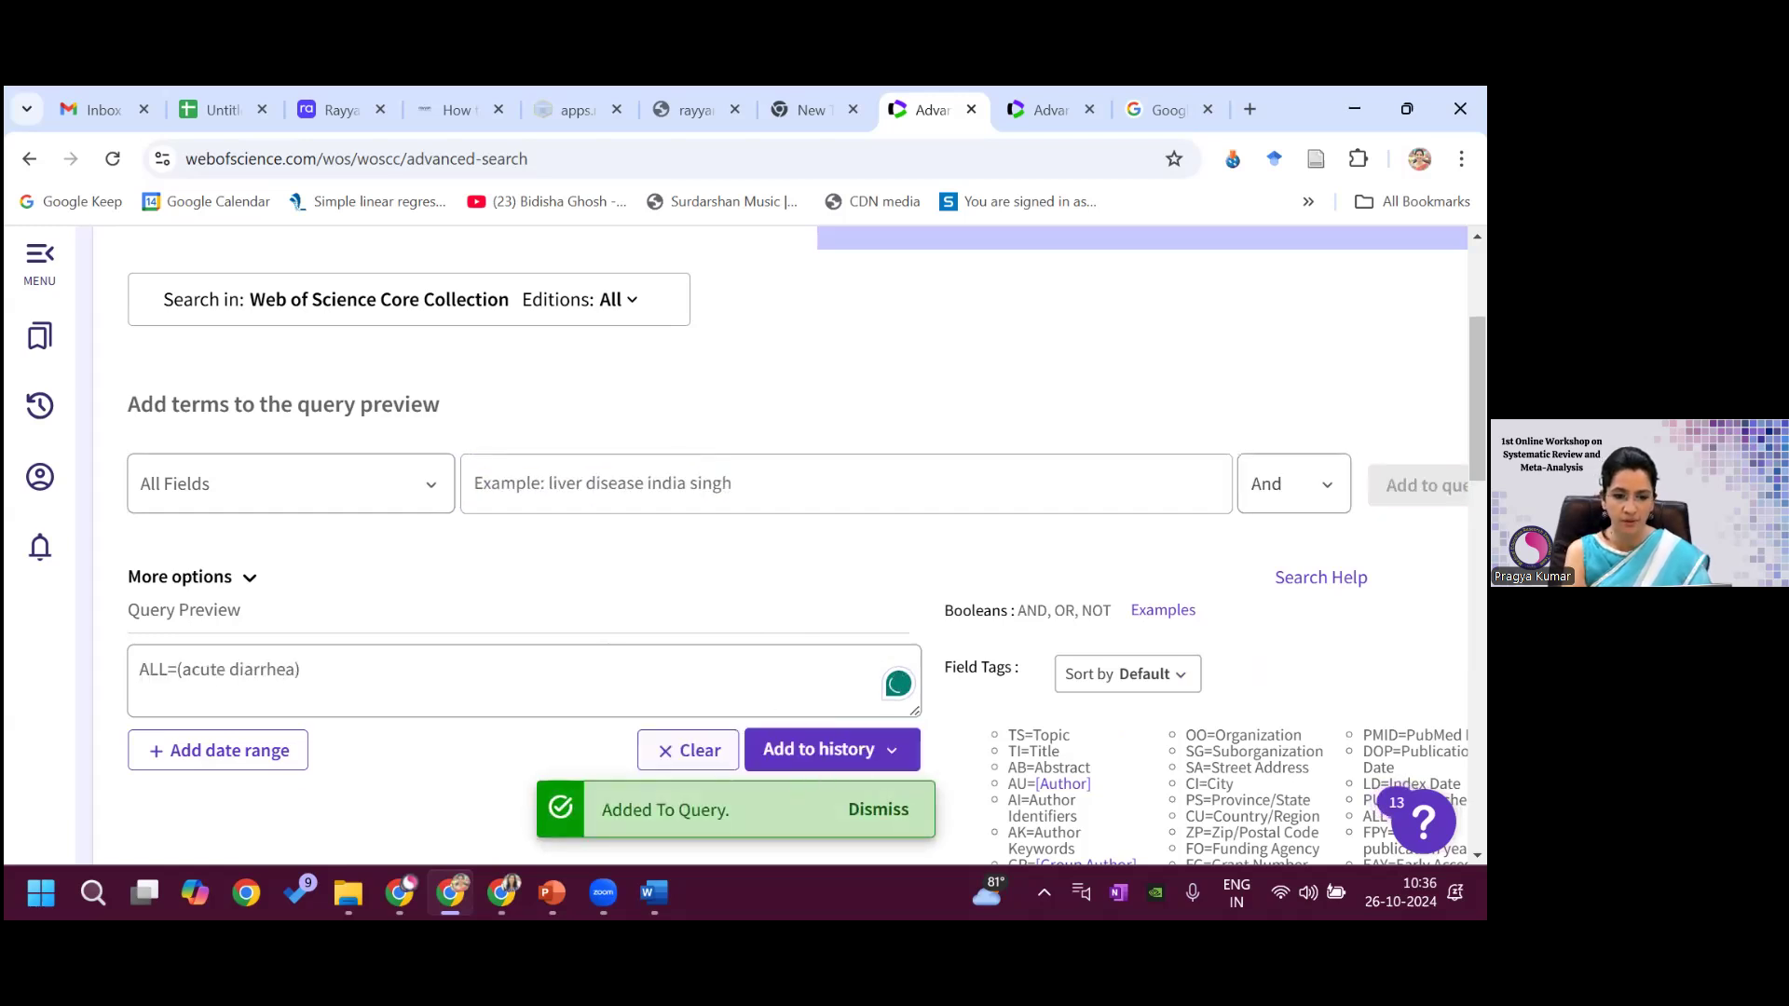
- Select the diarrhea and acute diarrhea session queries and combine them with OR into one set
left_click_drag(1478, 410, 1478, 503)
scroll(399, 631, "down", 3)
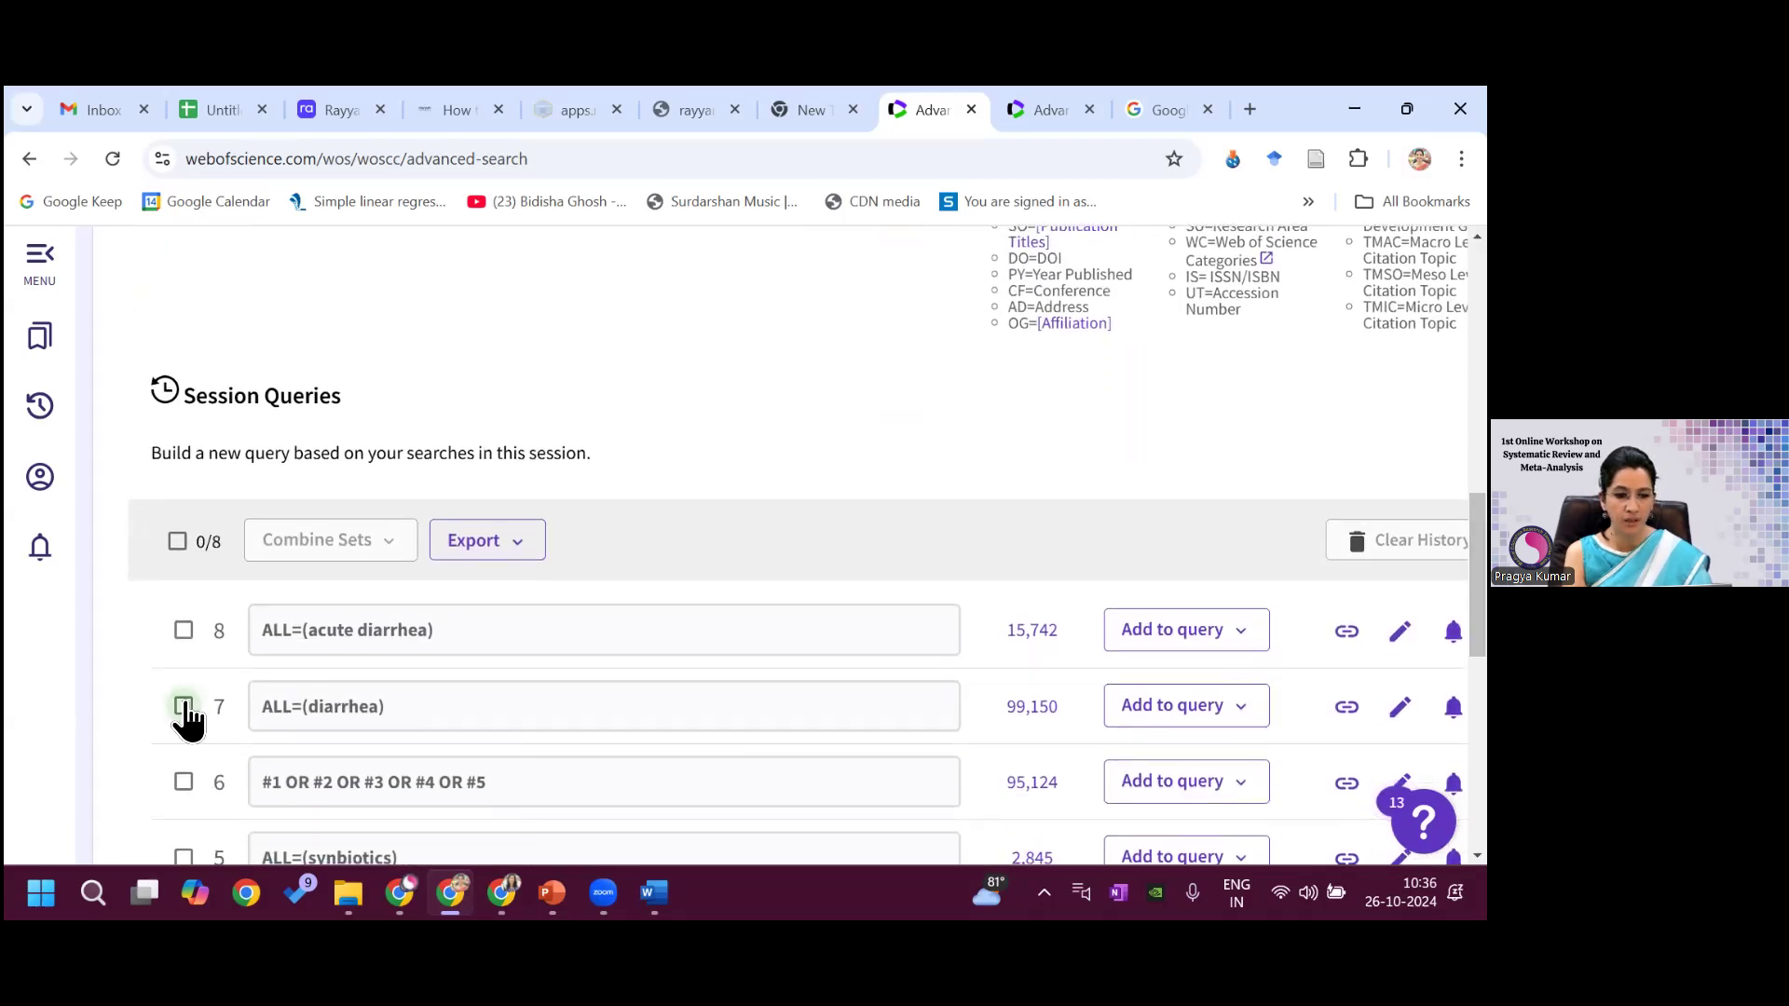
left_click(185, 708)
left_click(185, 630)
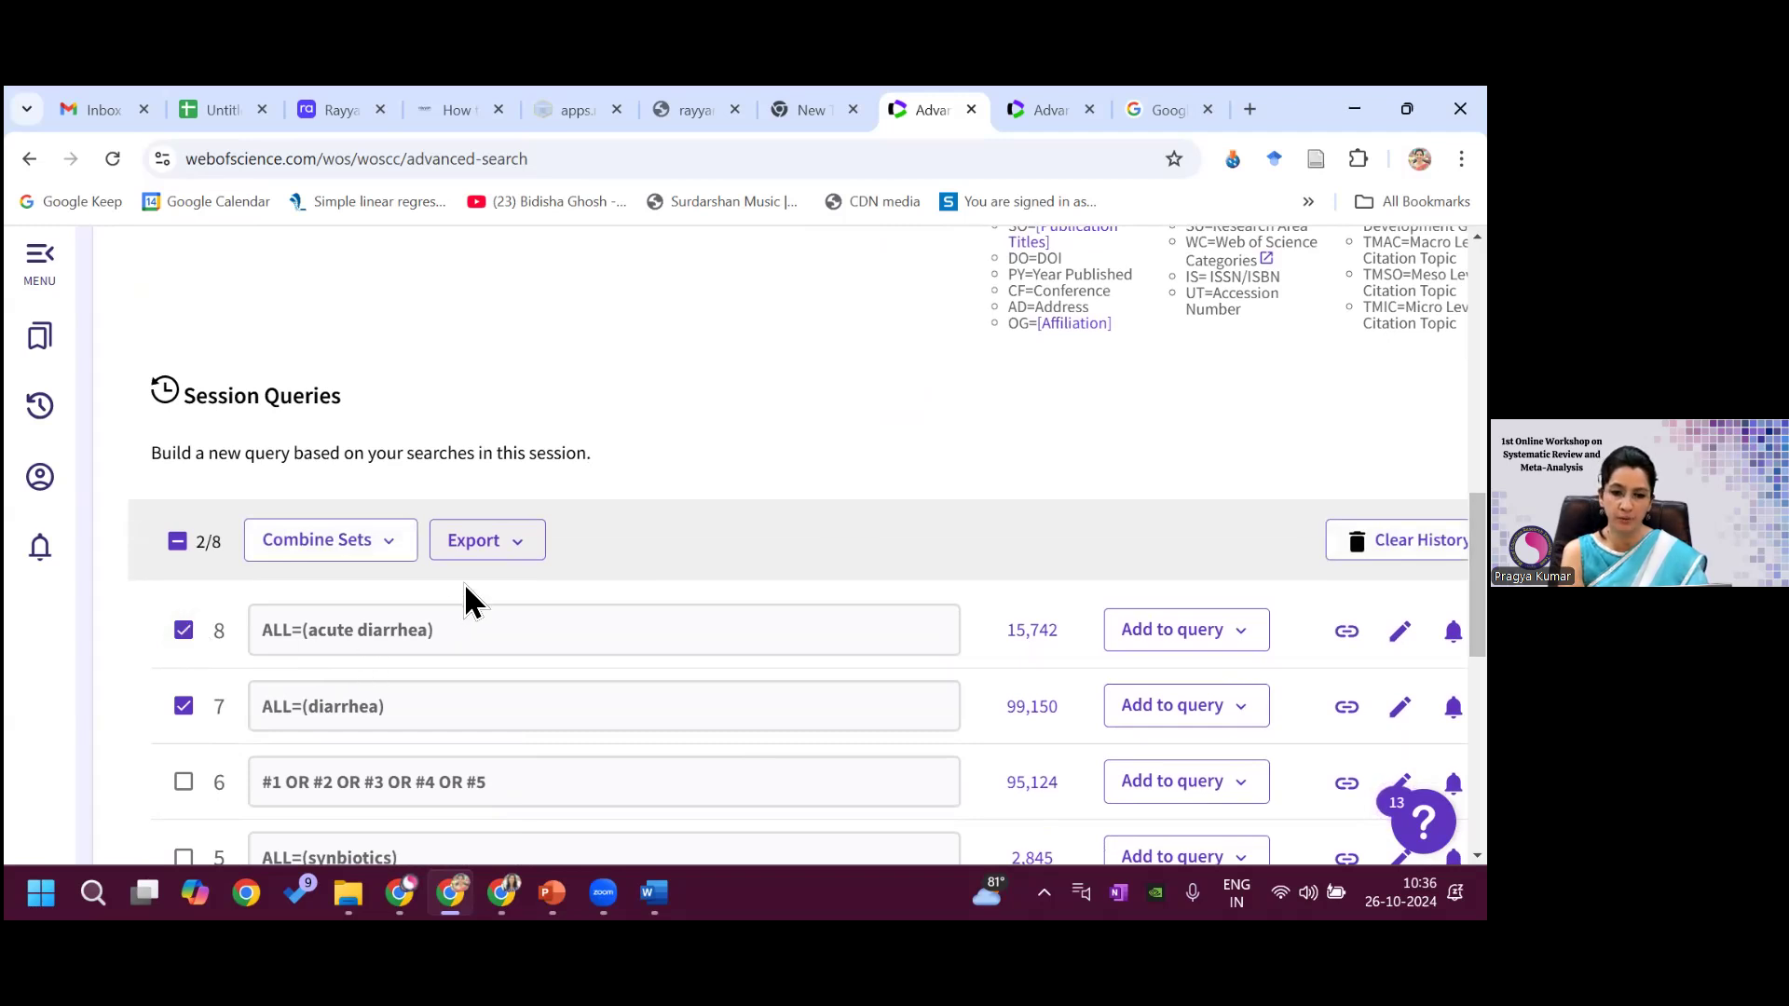
left_click(389, 550)
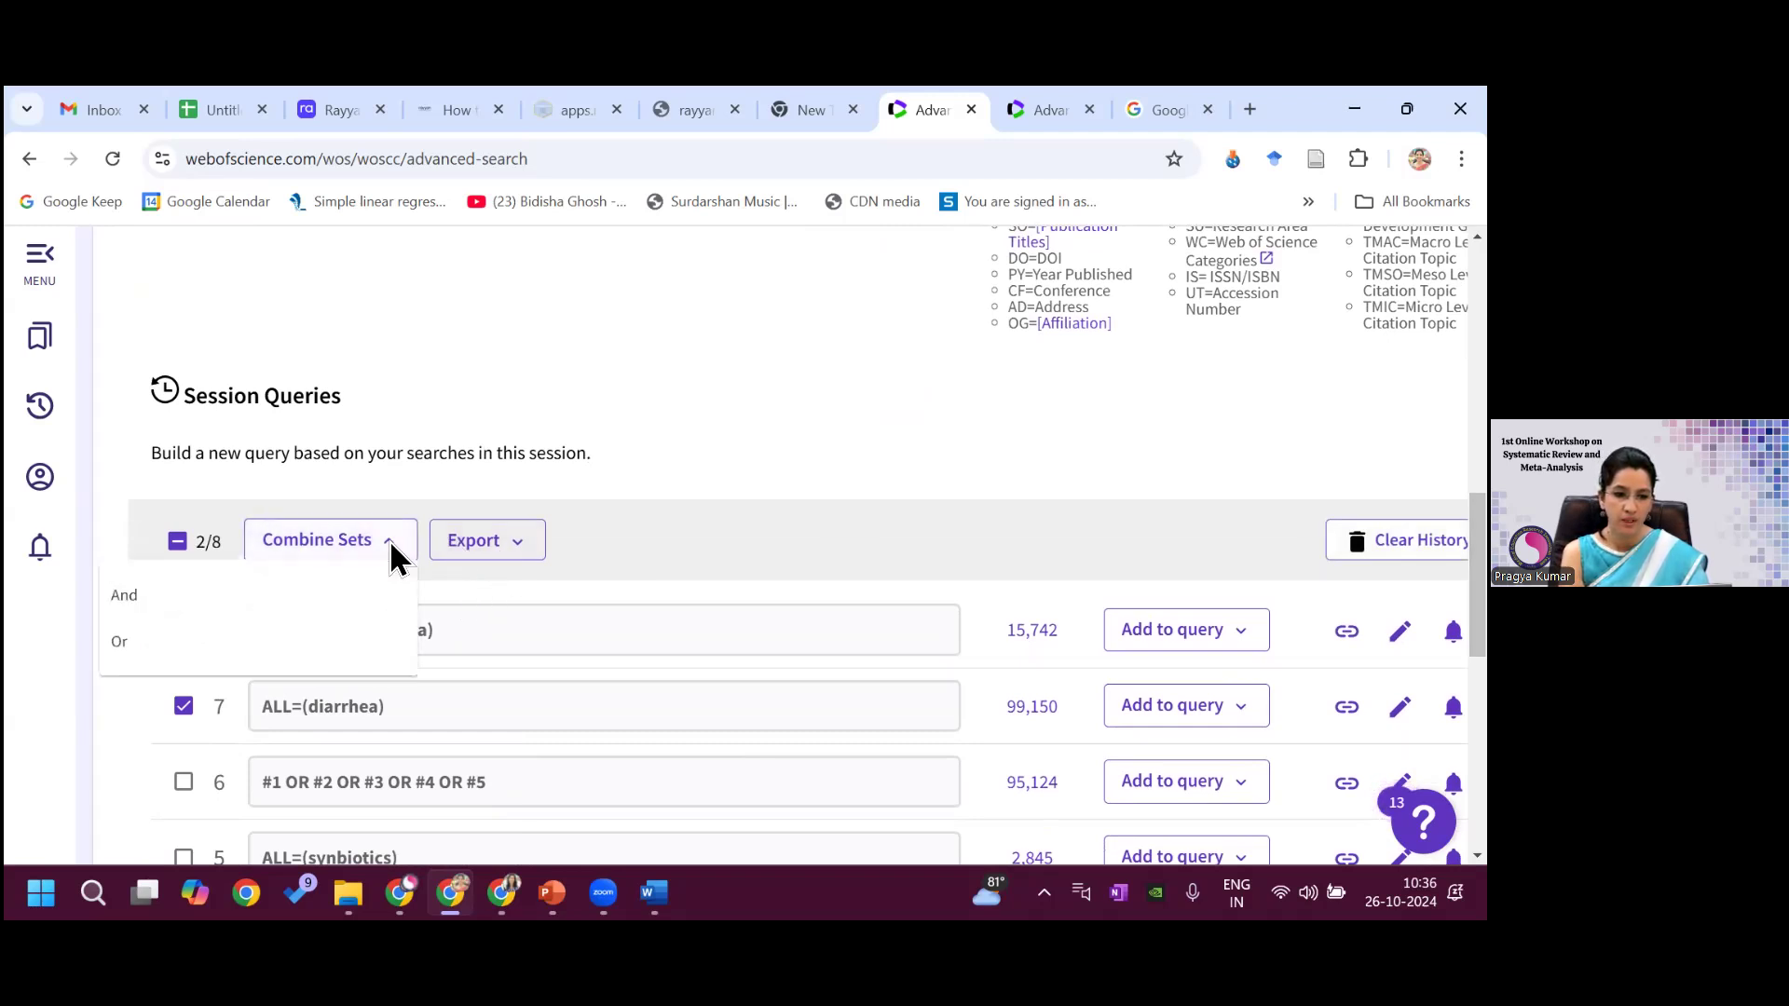
left_click(192, 652)
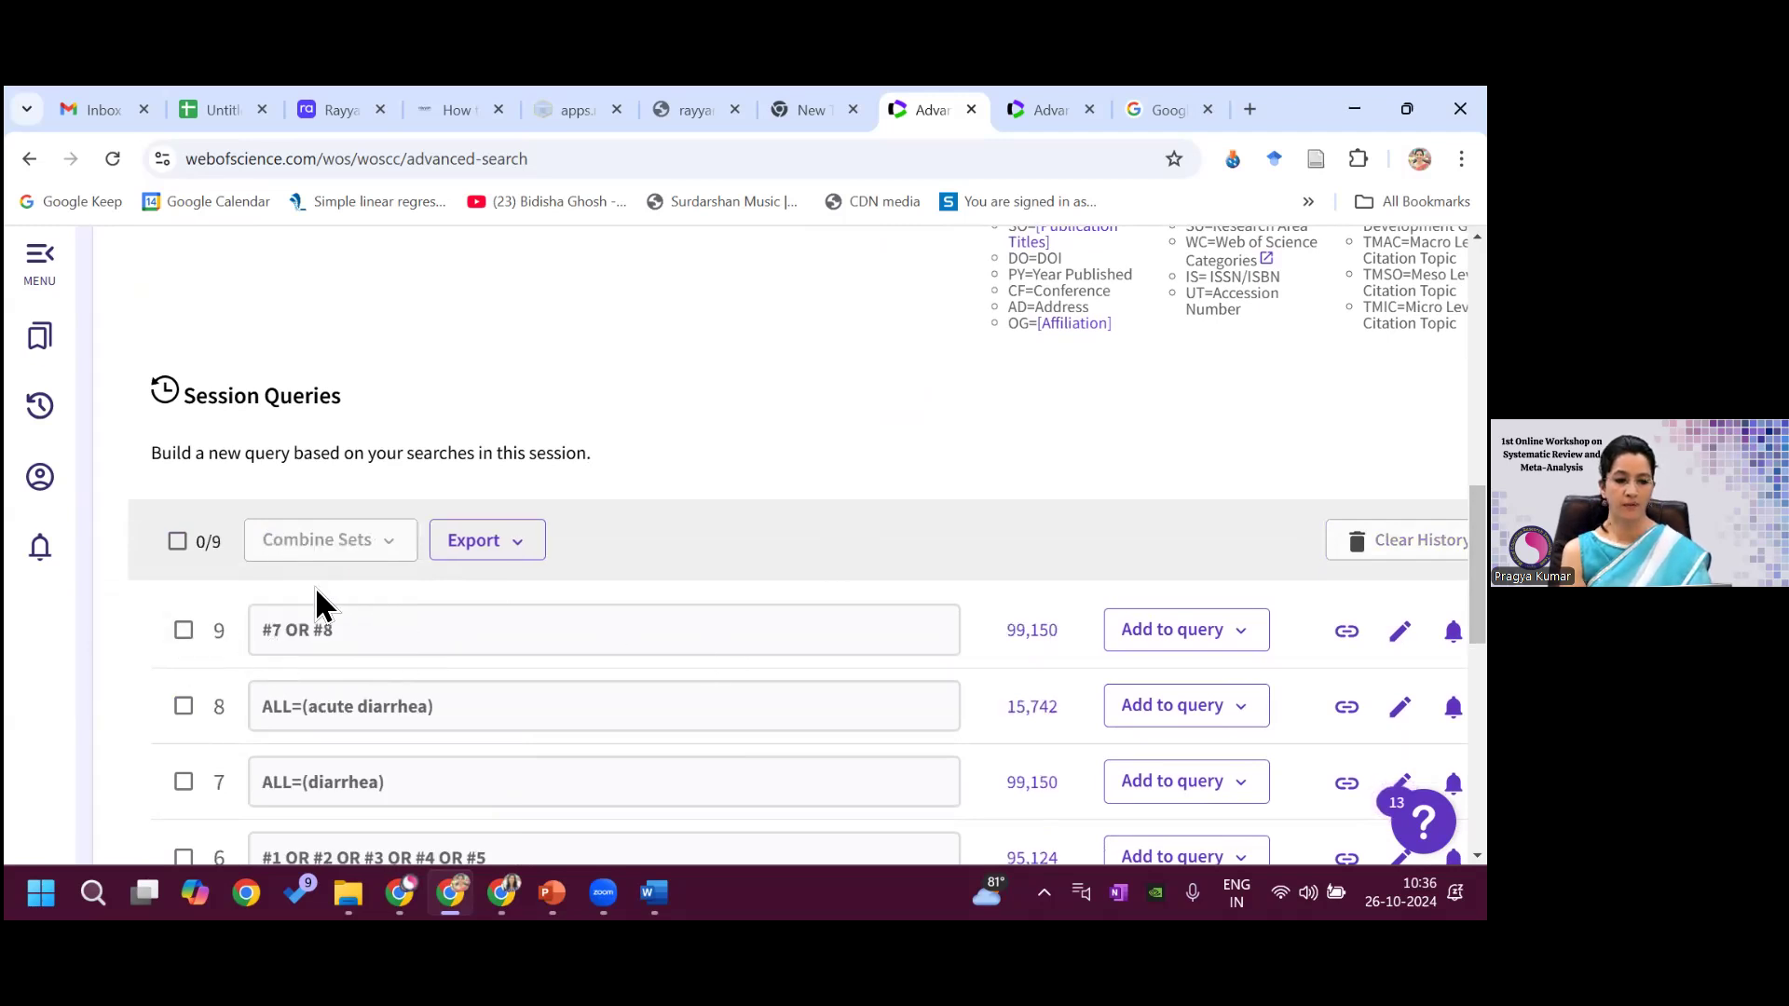
- Clear the acute diarrhea preview, build a separate All Fields query for child and save it to the search history
left_click_drag(1478, 561, 1478, 316)
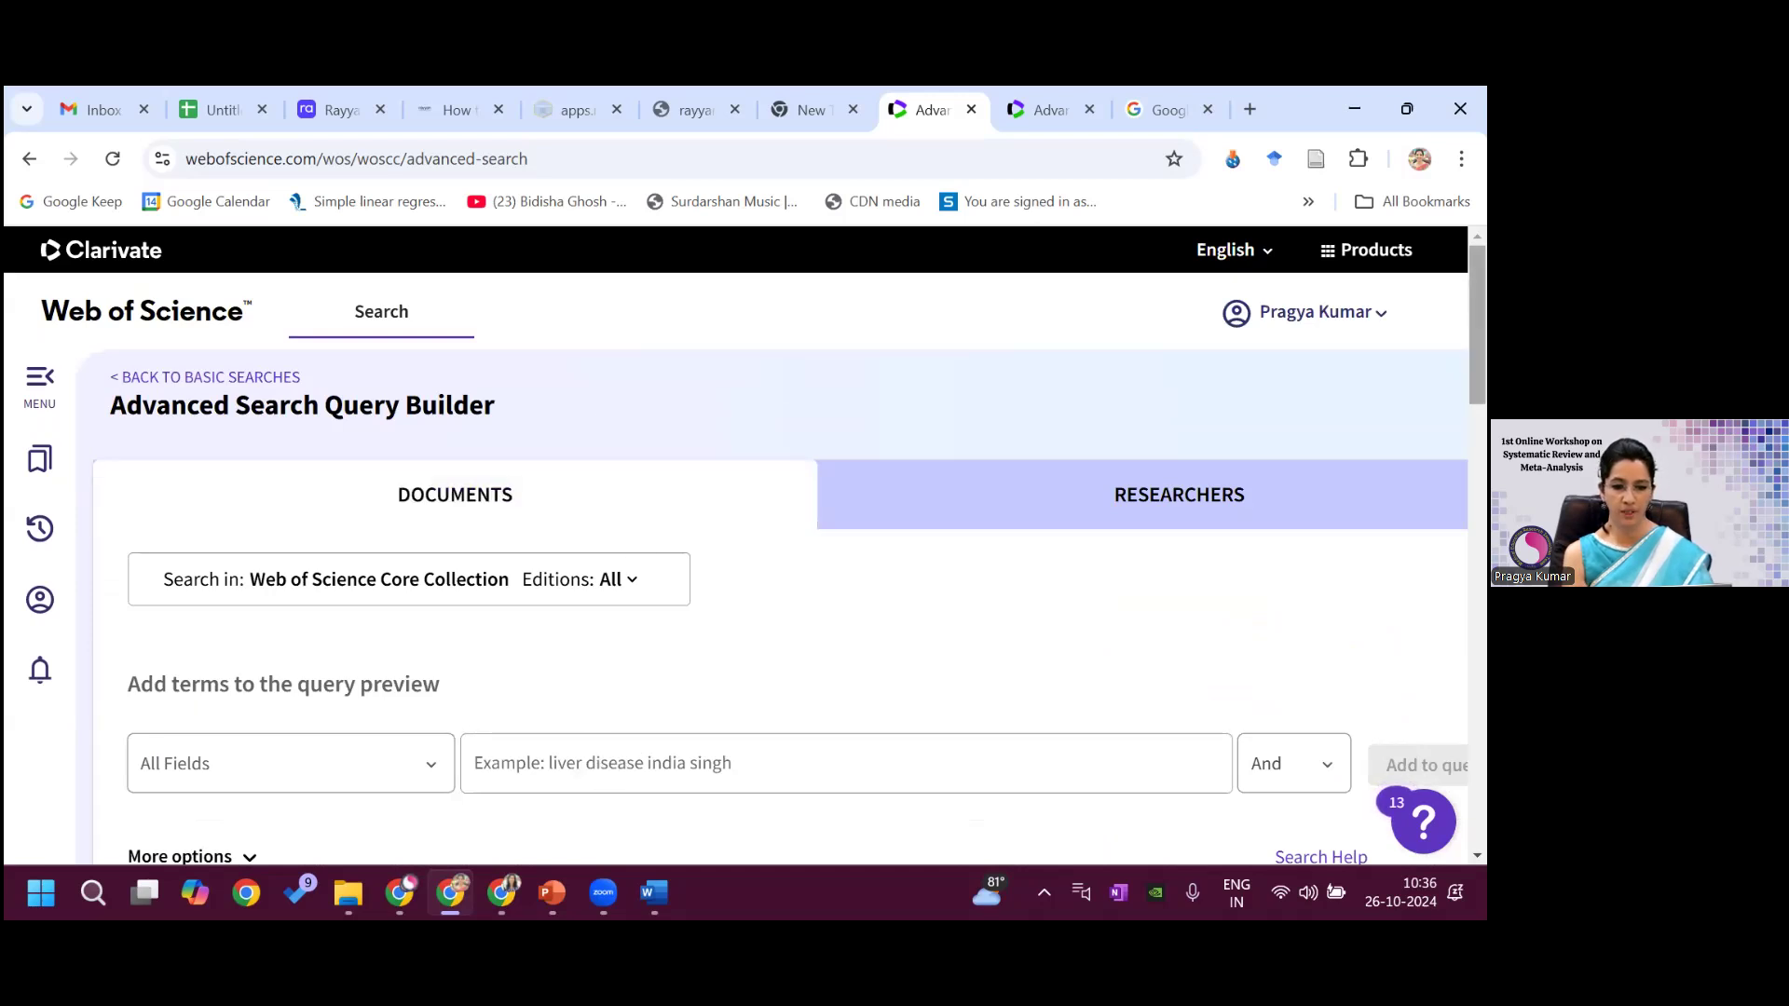
left_click_drag(1478, 326, 1478, 437)
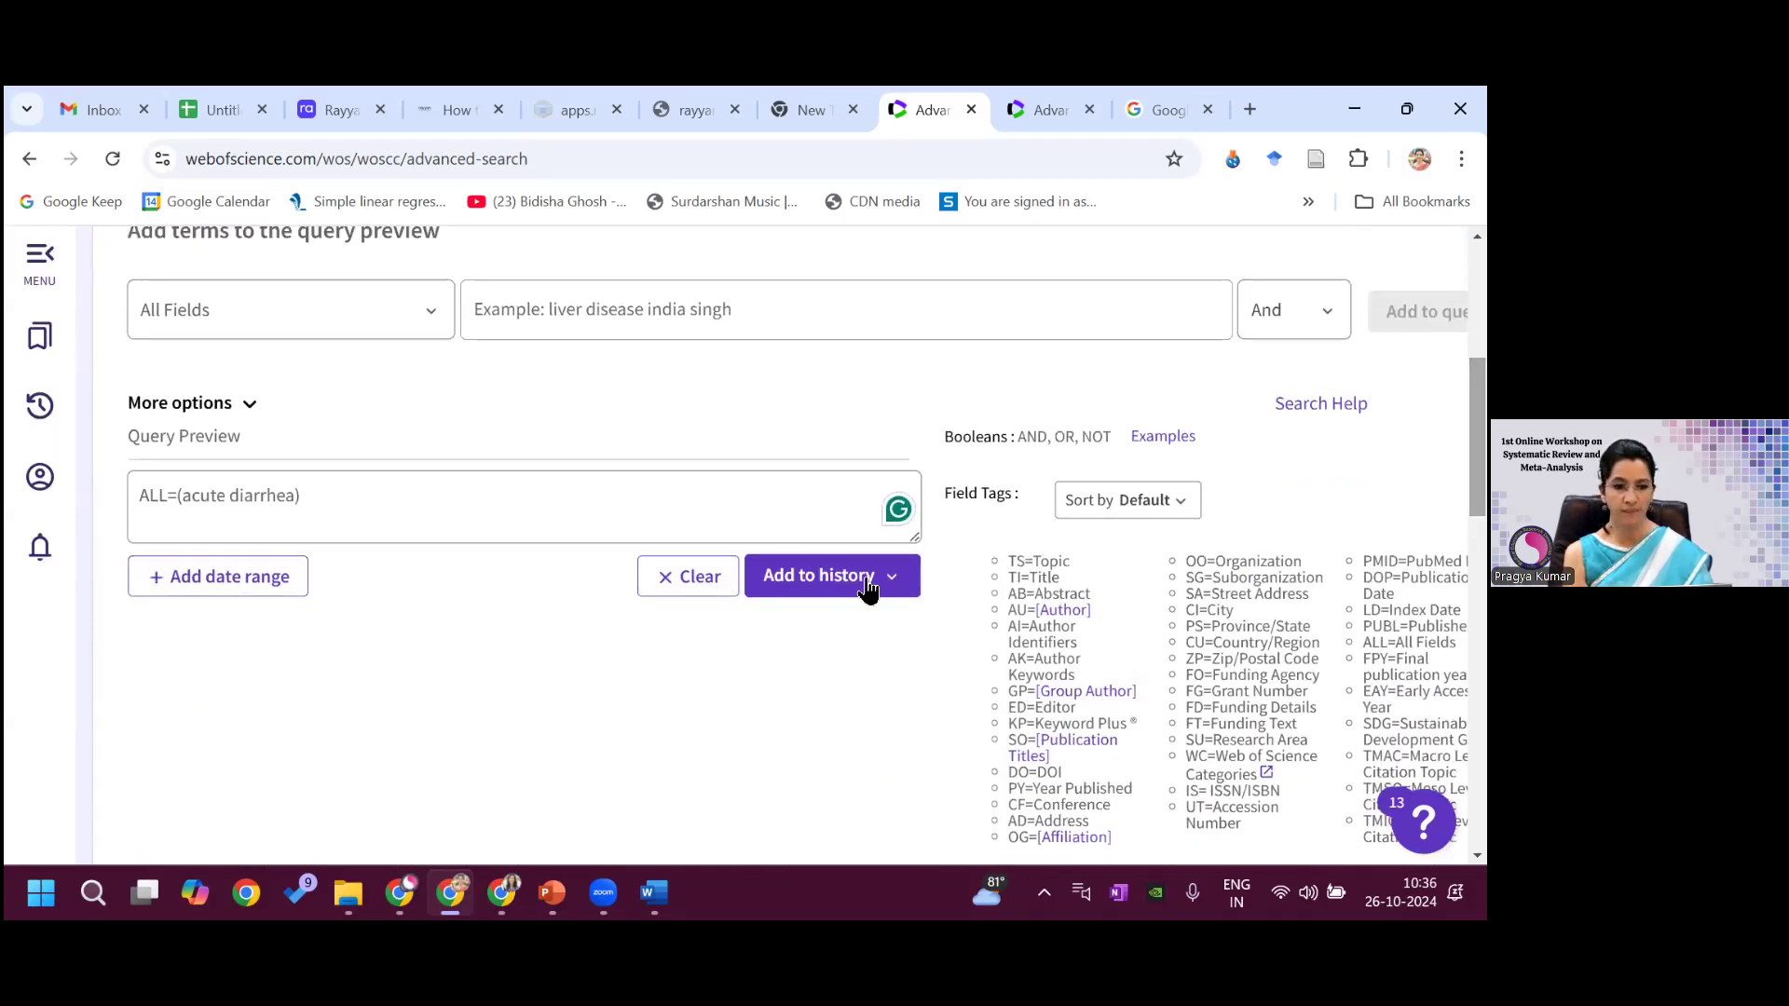
left_click(718, 583)
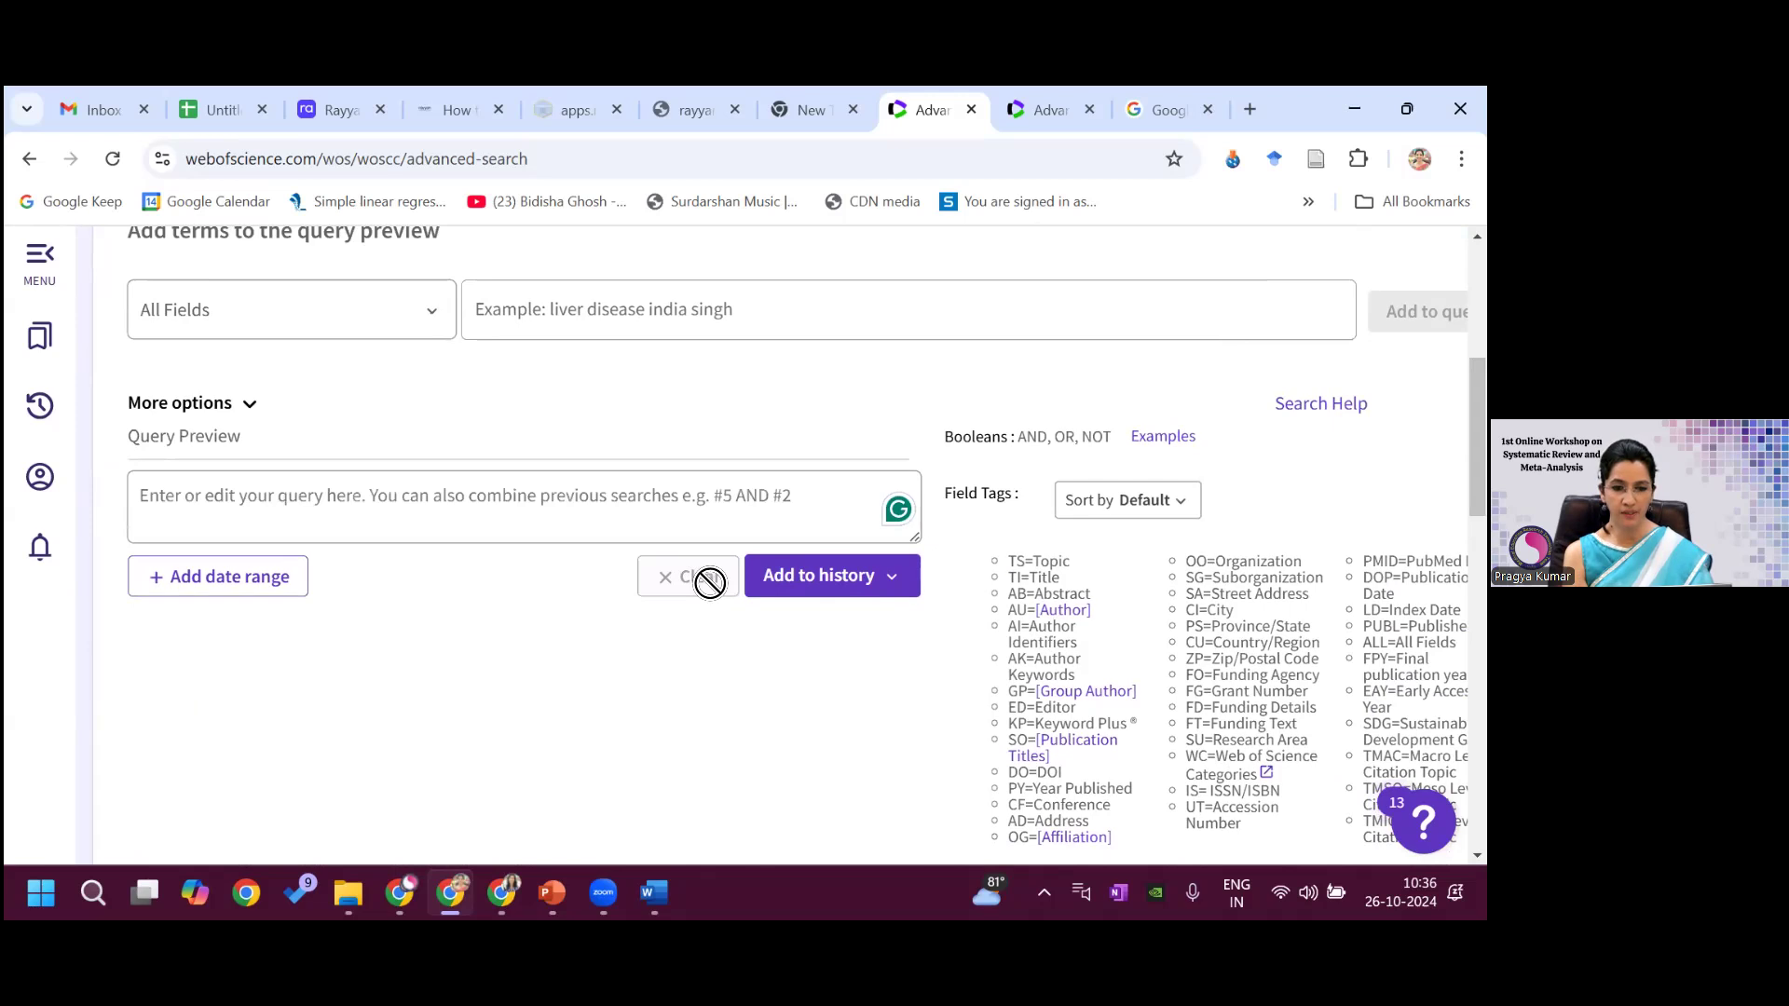
left_click(607, 323)
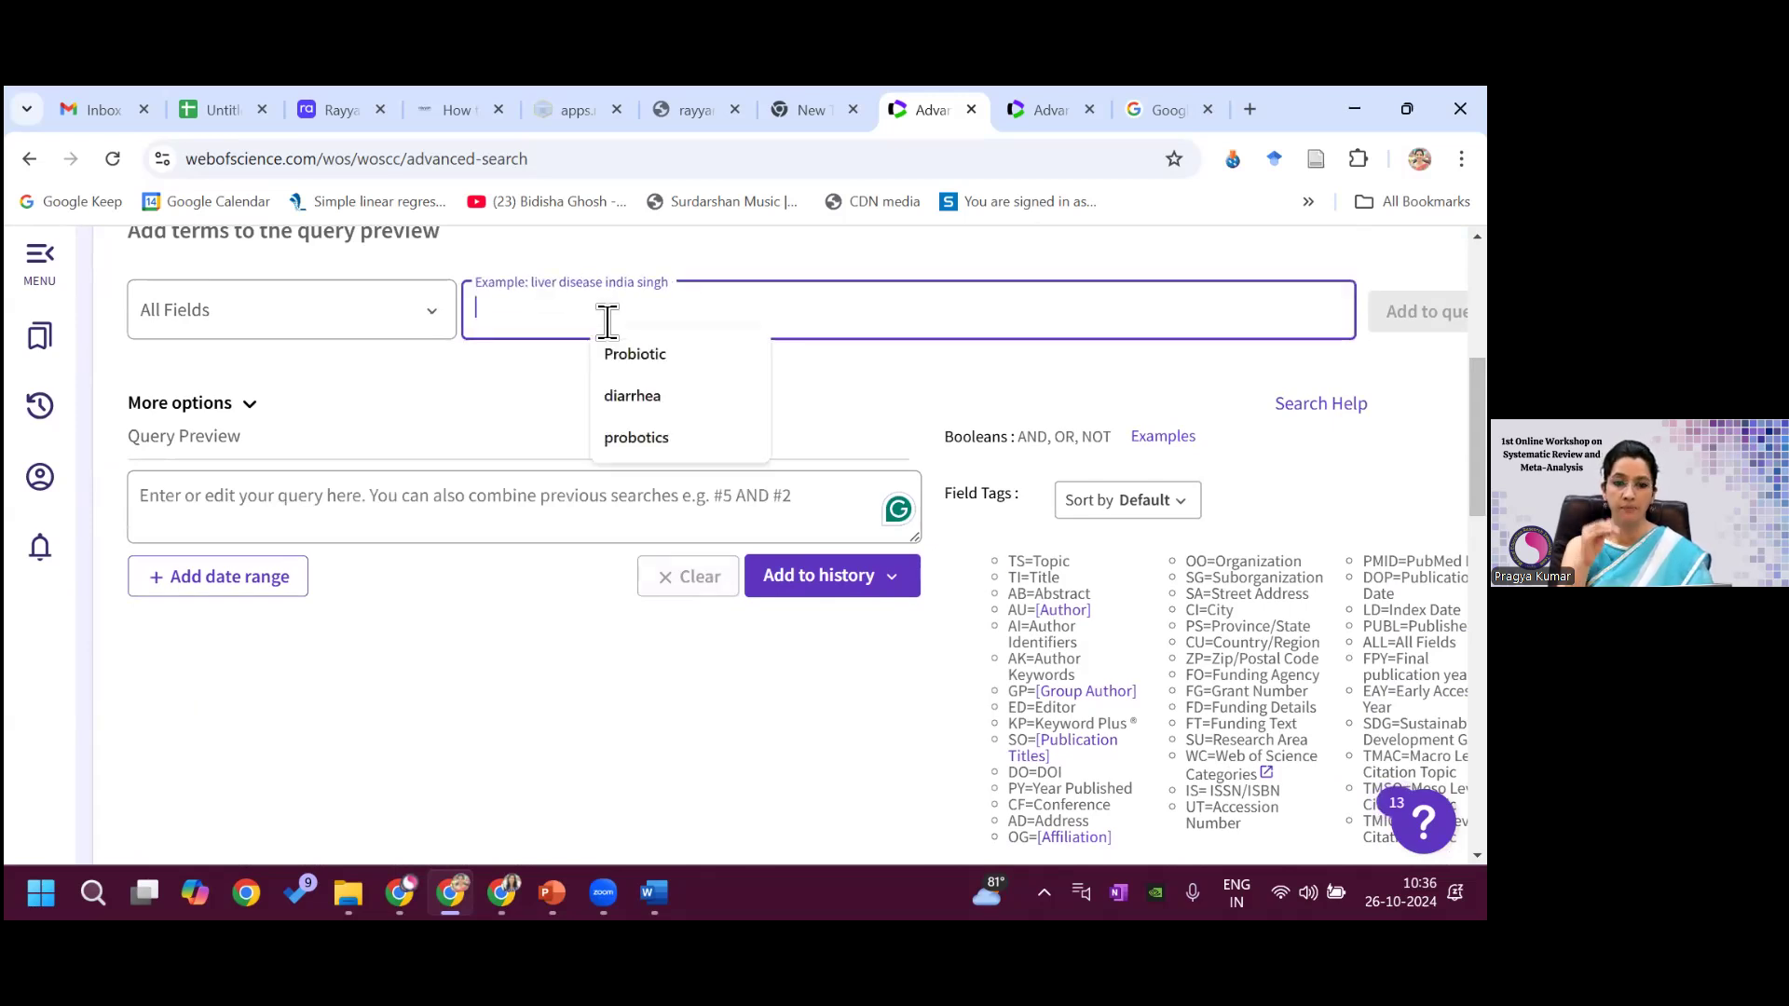
type("ch")
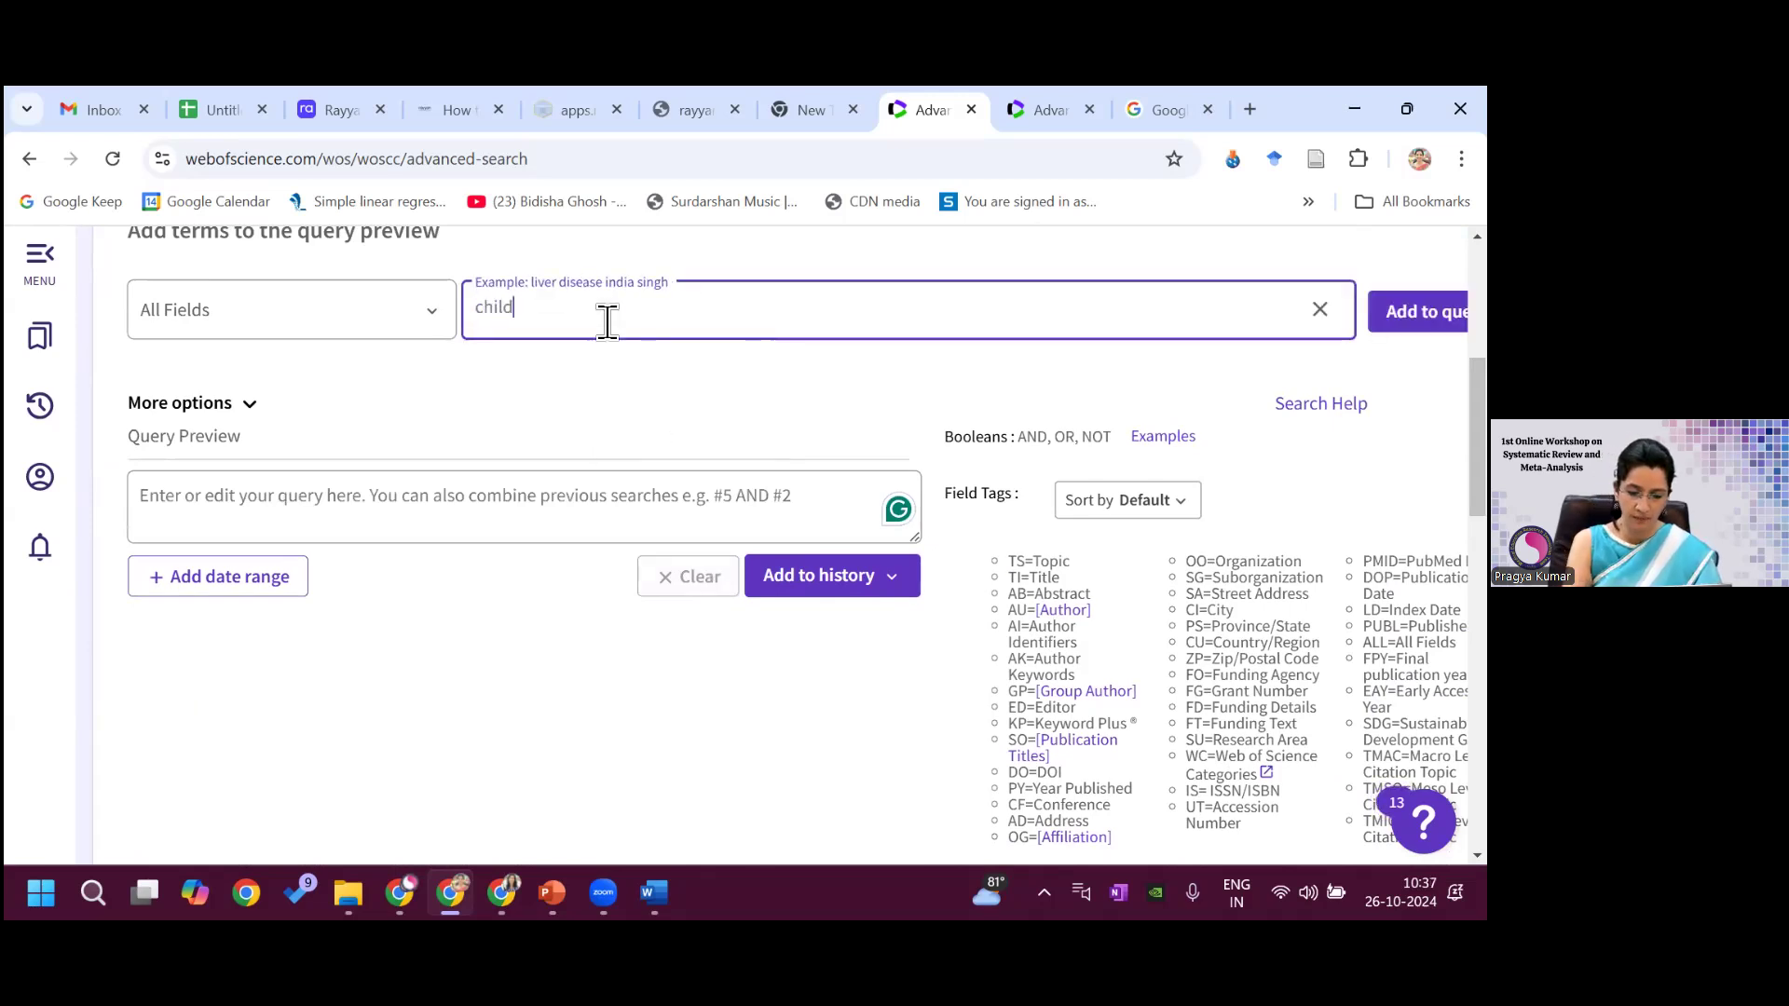
type("ild")
key("Return")
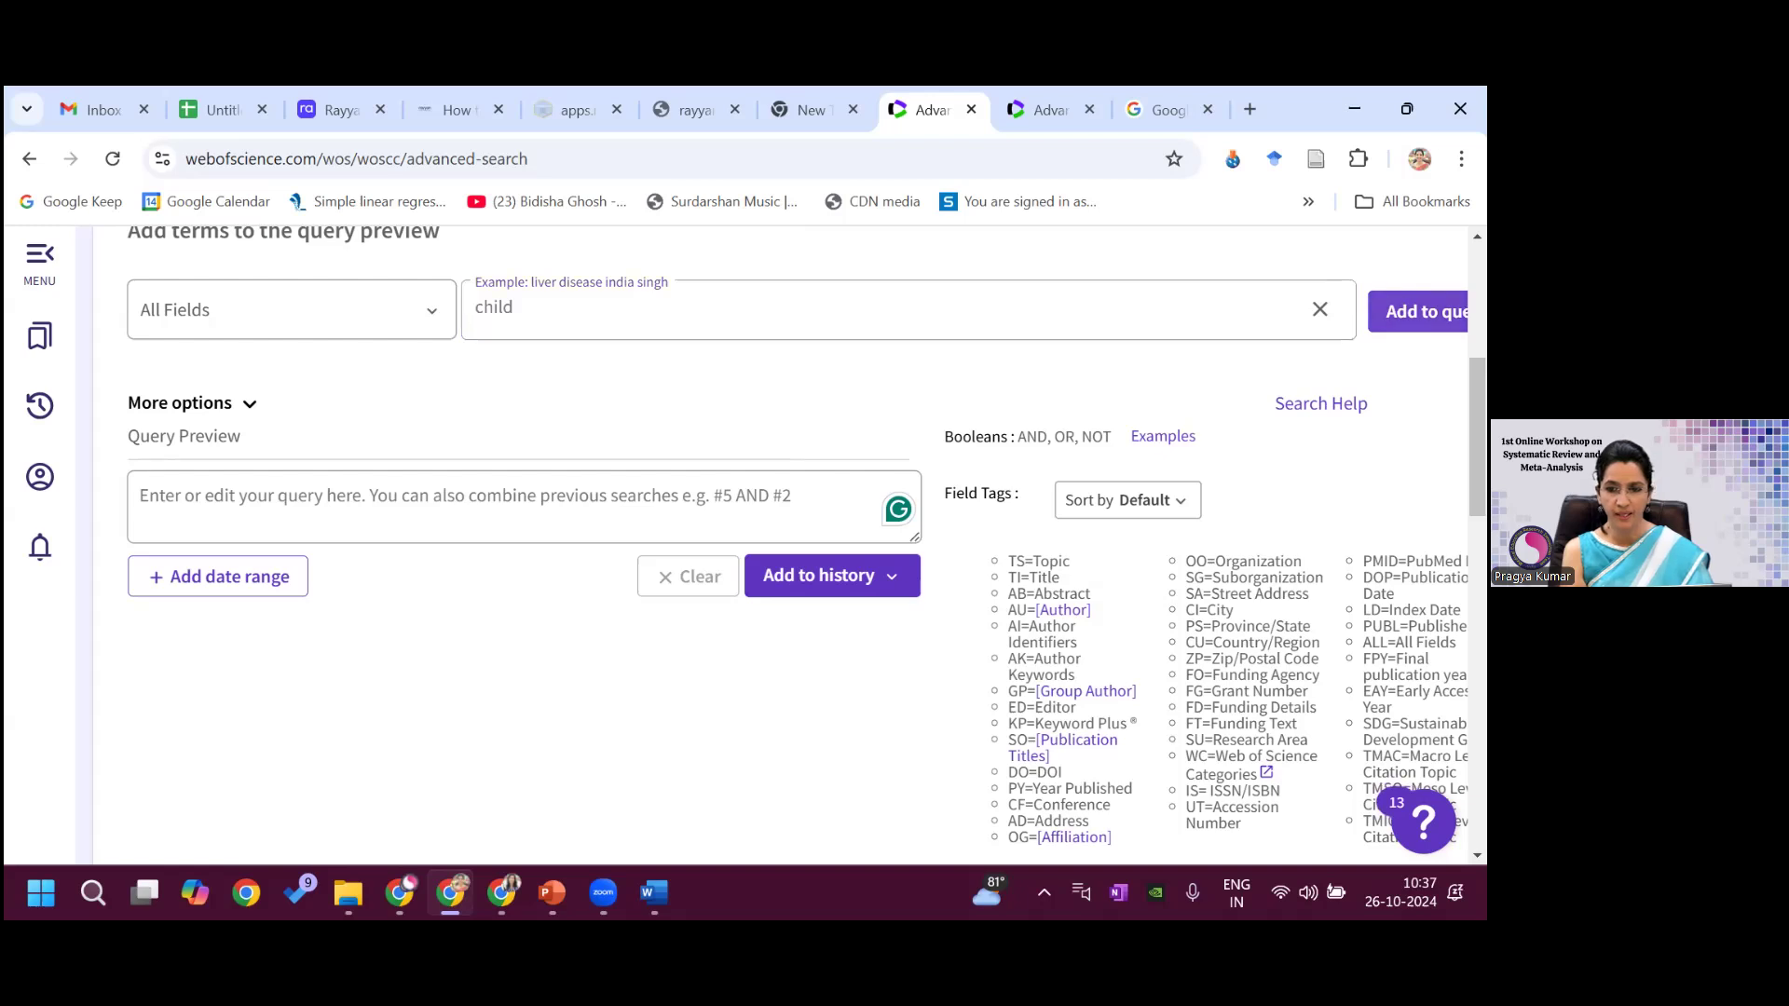
left_click(790, 582)
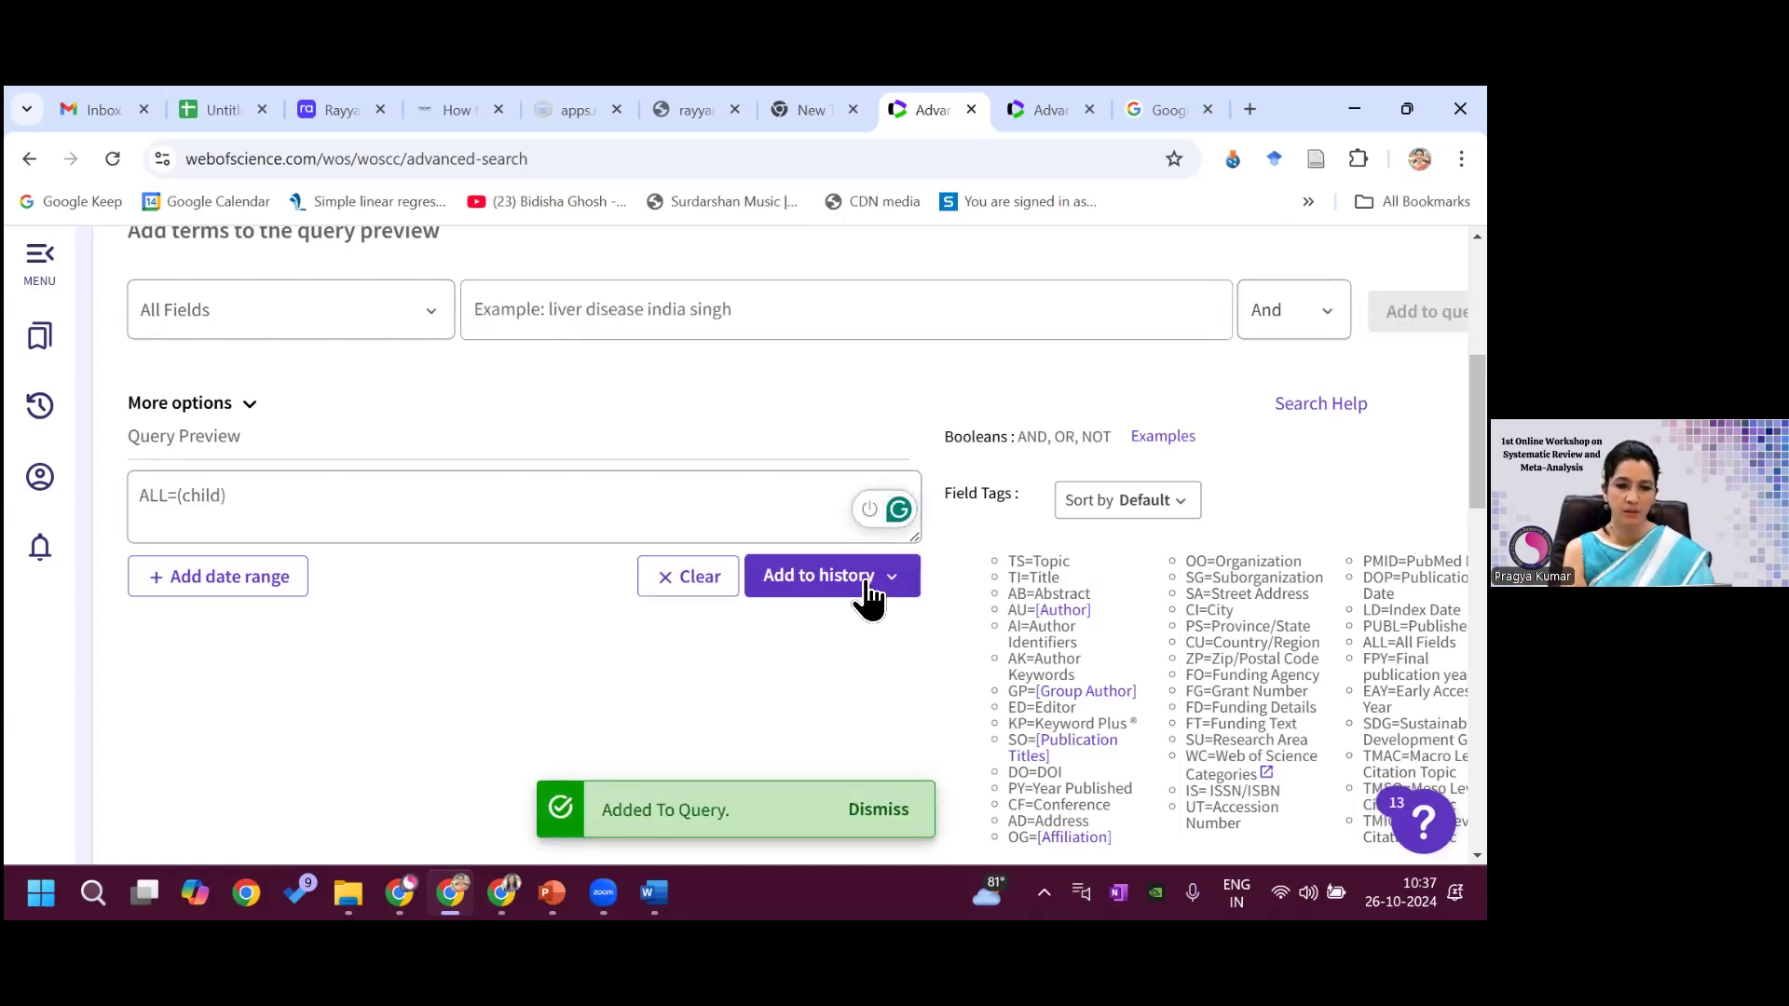
- Clear the child preview, build a separate All Fields query for children and save it to the search history
left_click(722, 585)
left_click(652, 326)
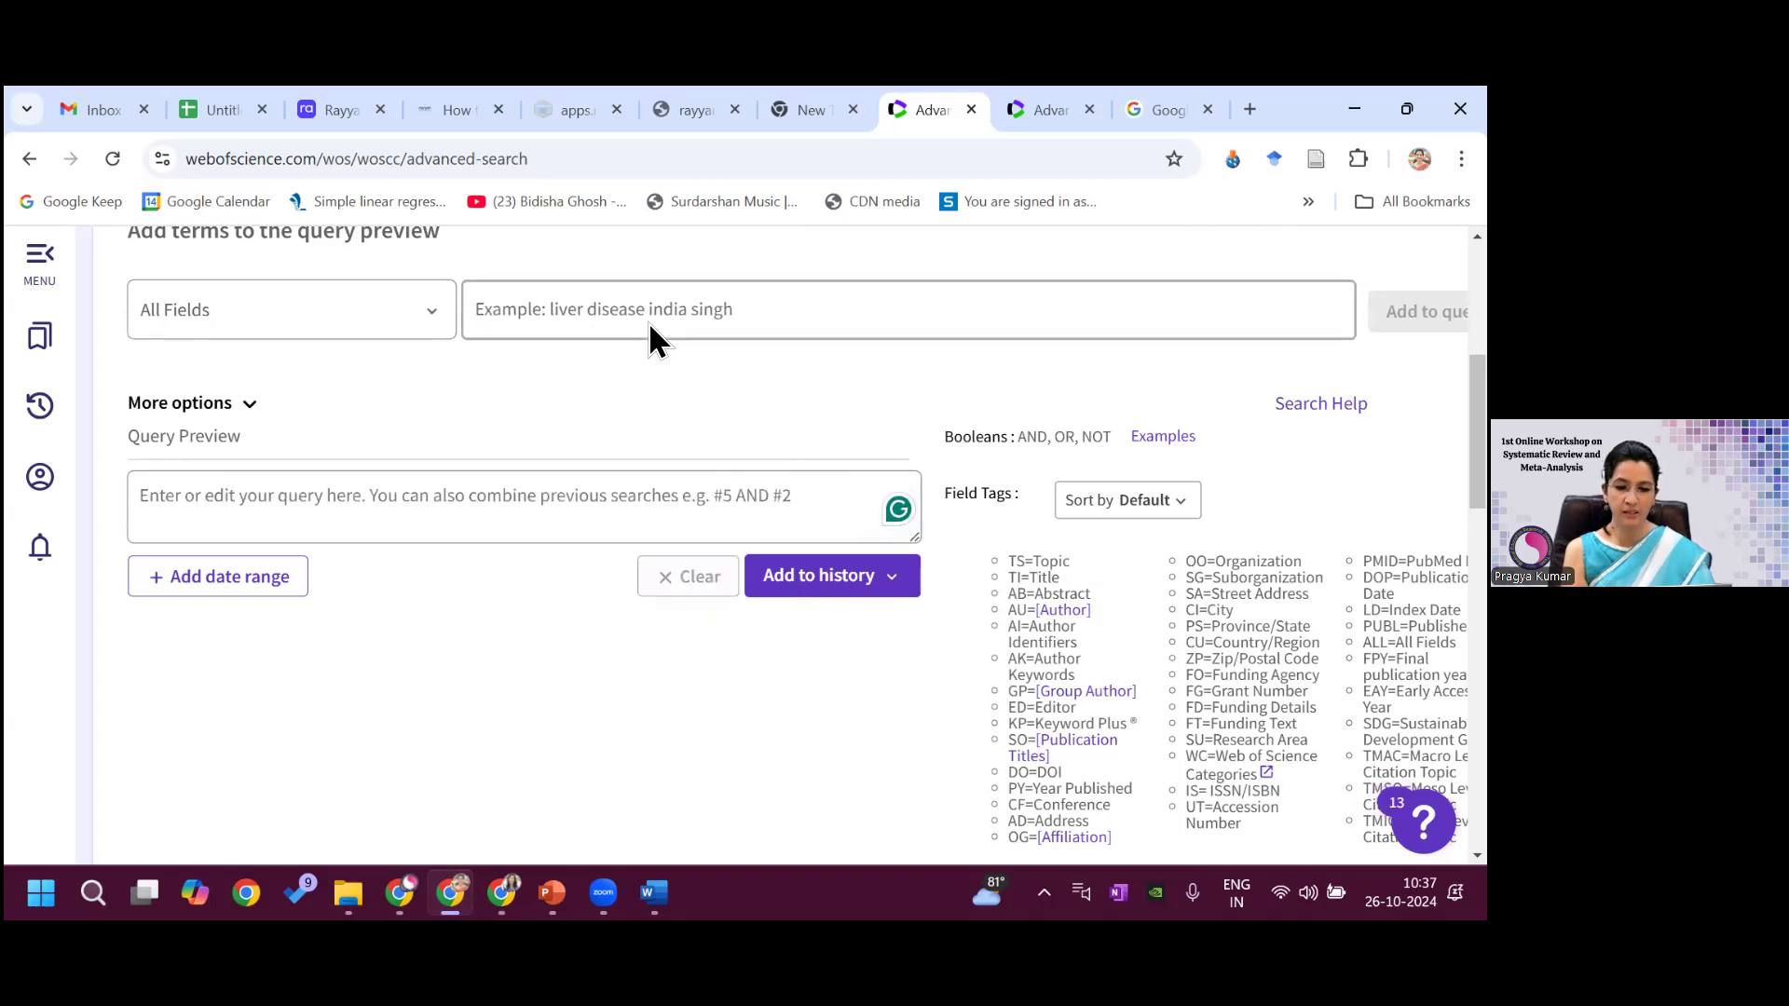
type("children")
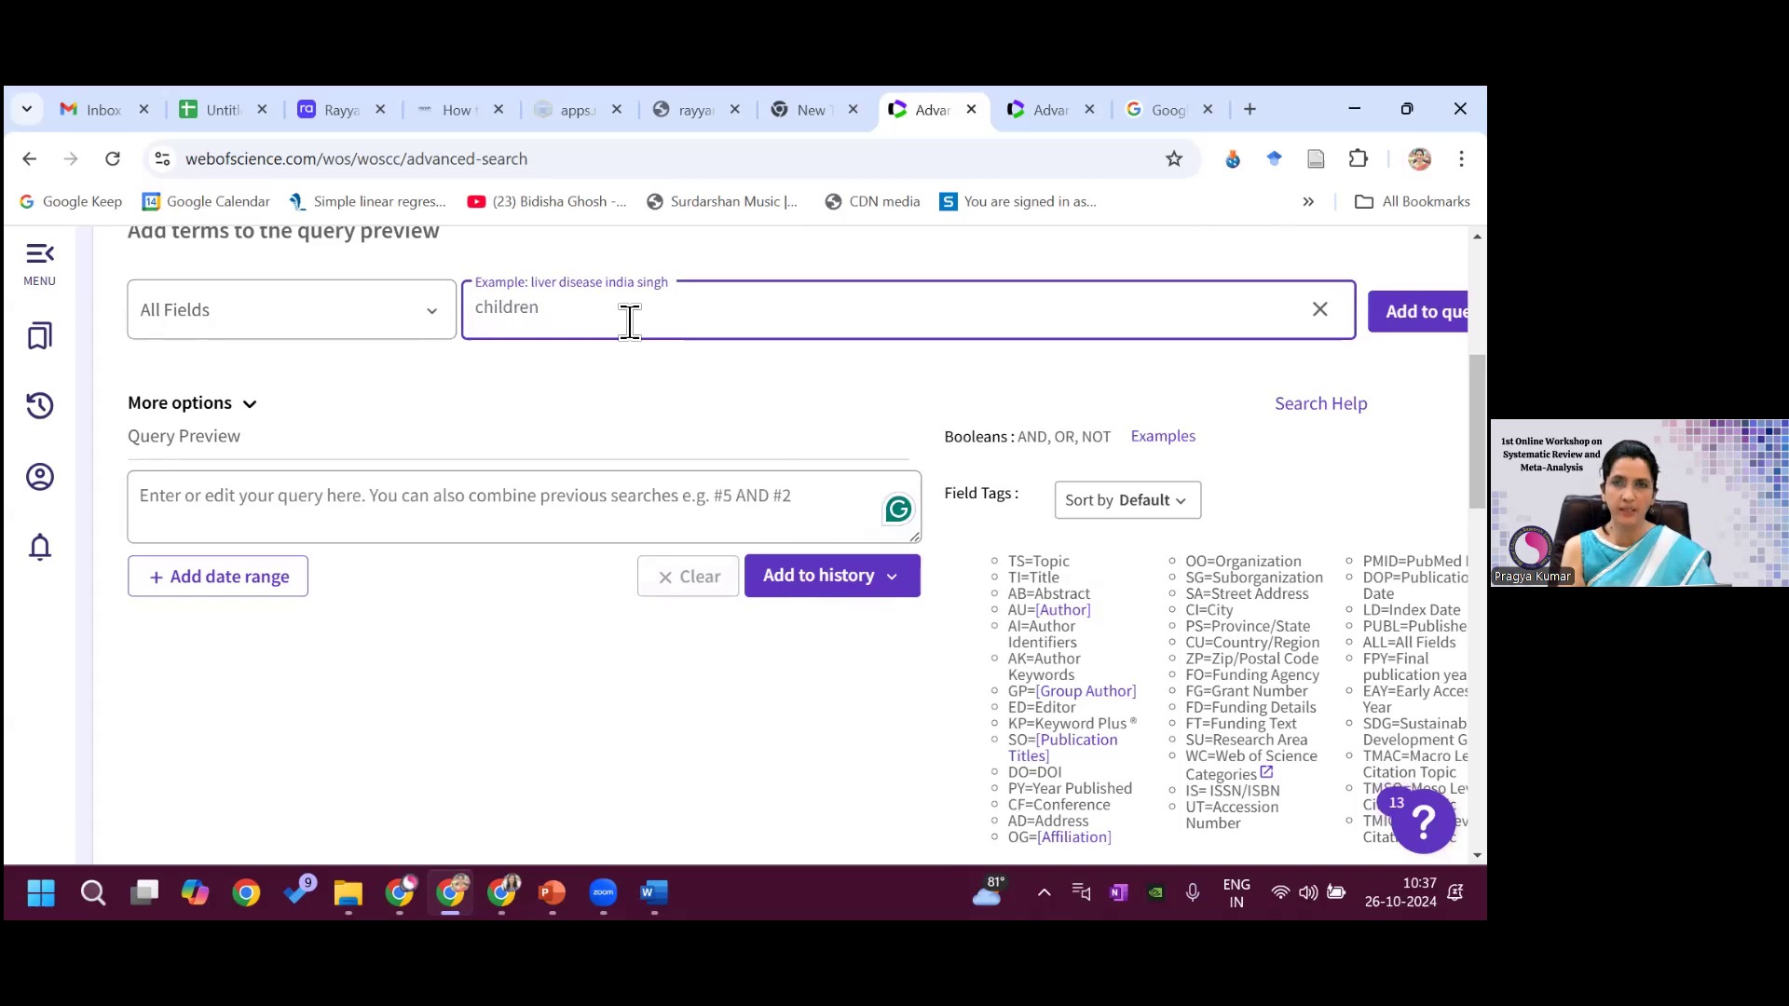
key("Return")
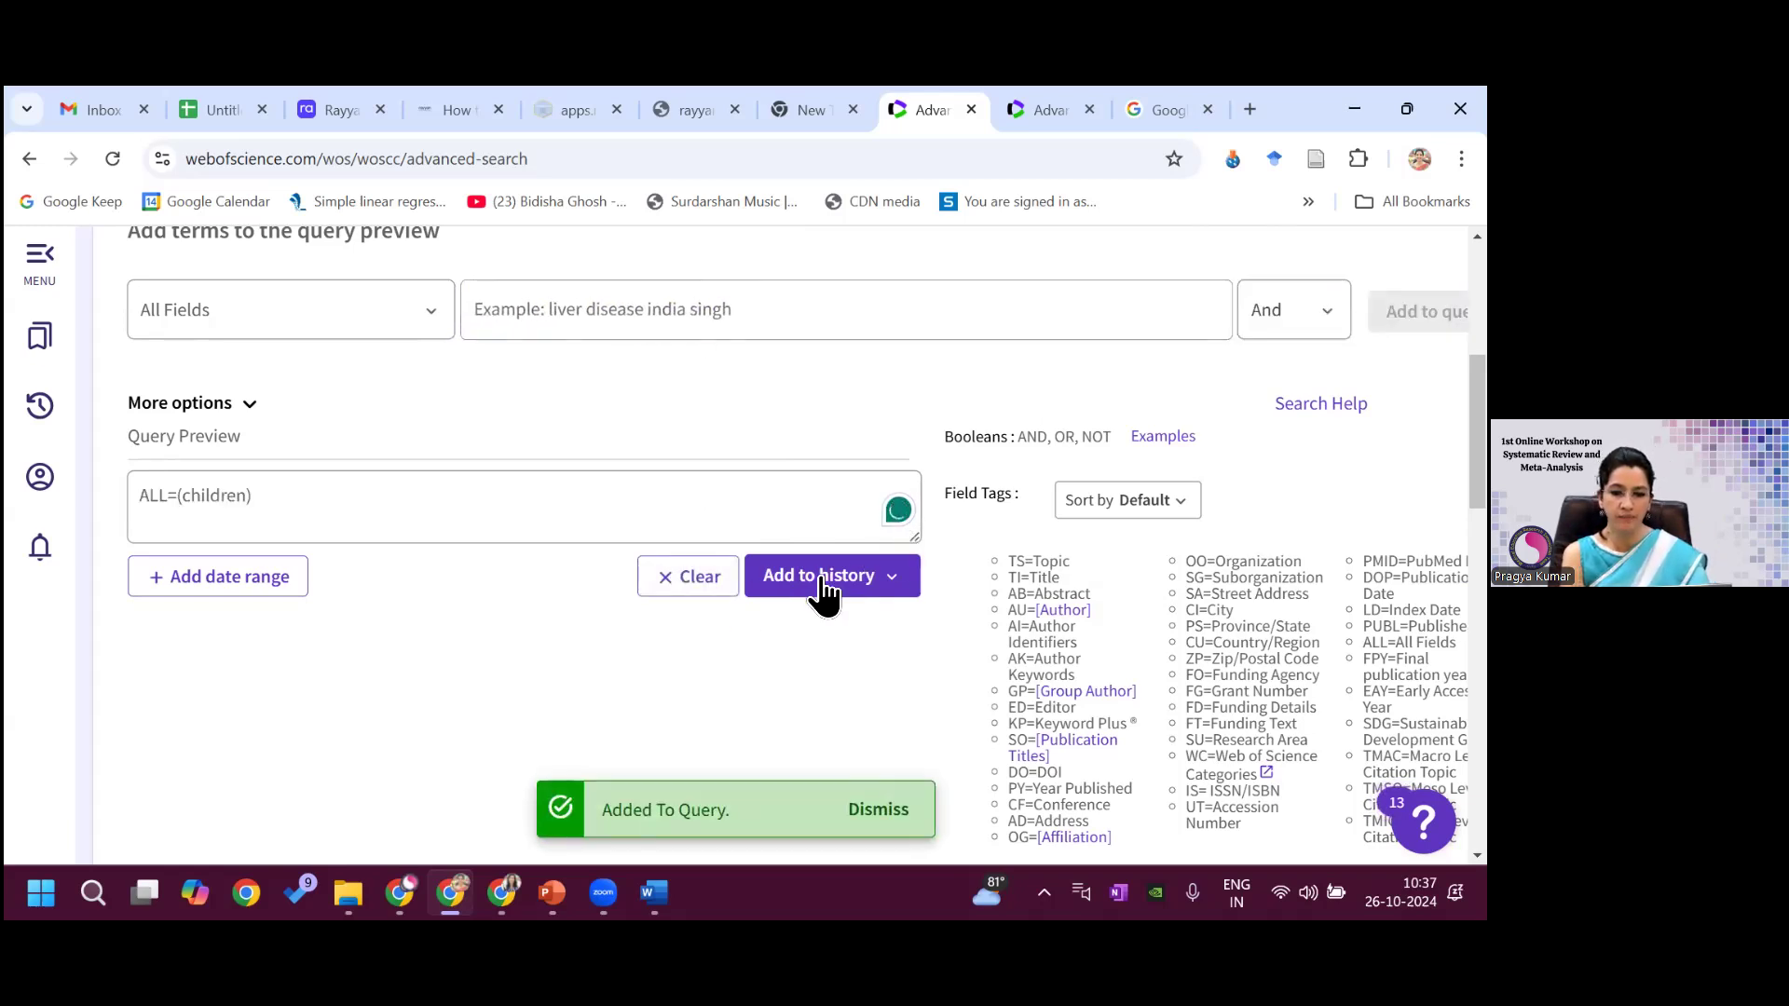
left_click(825, 592)
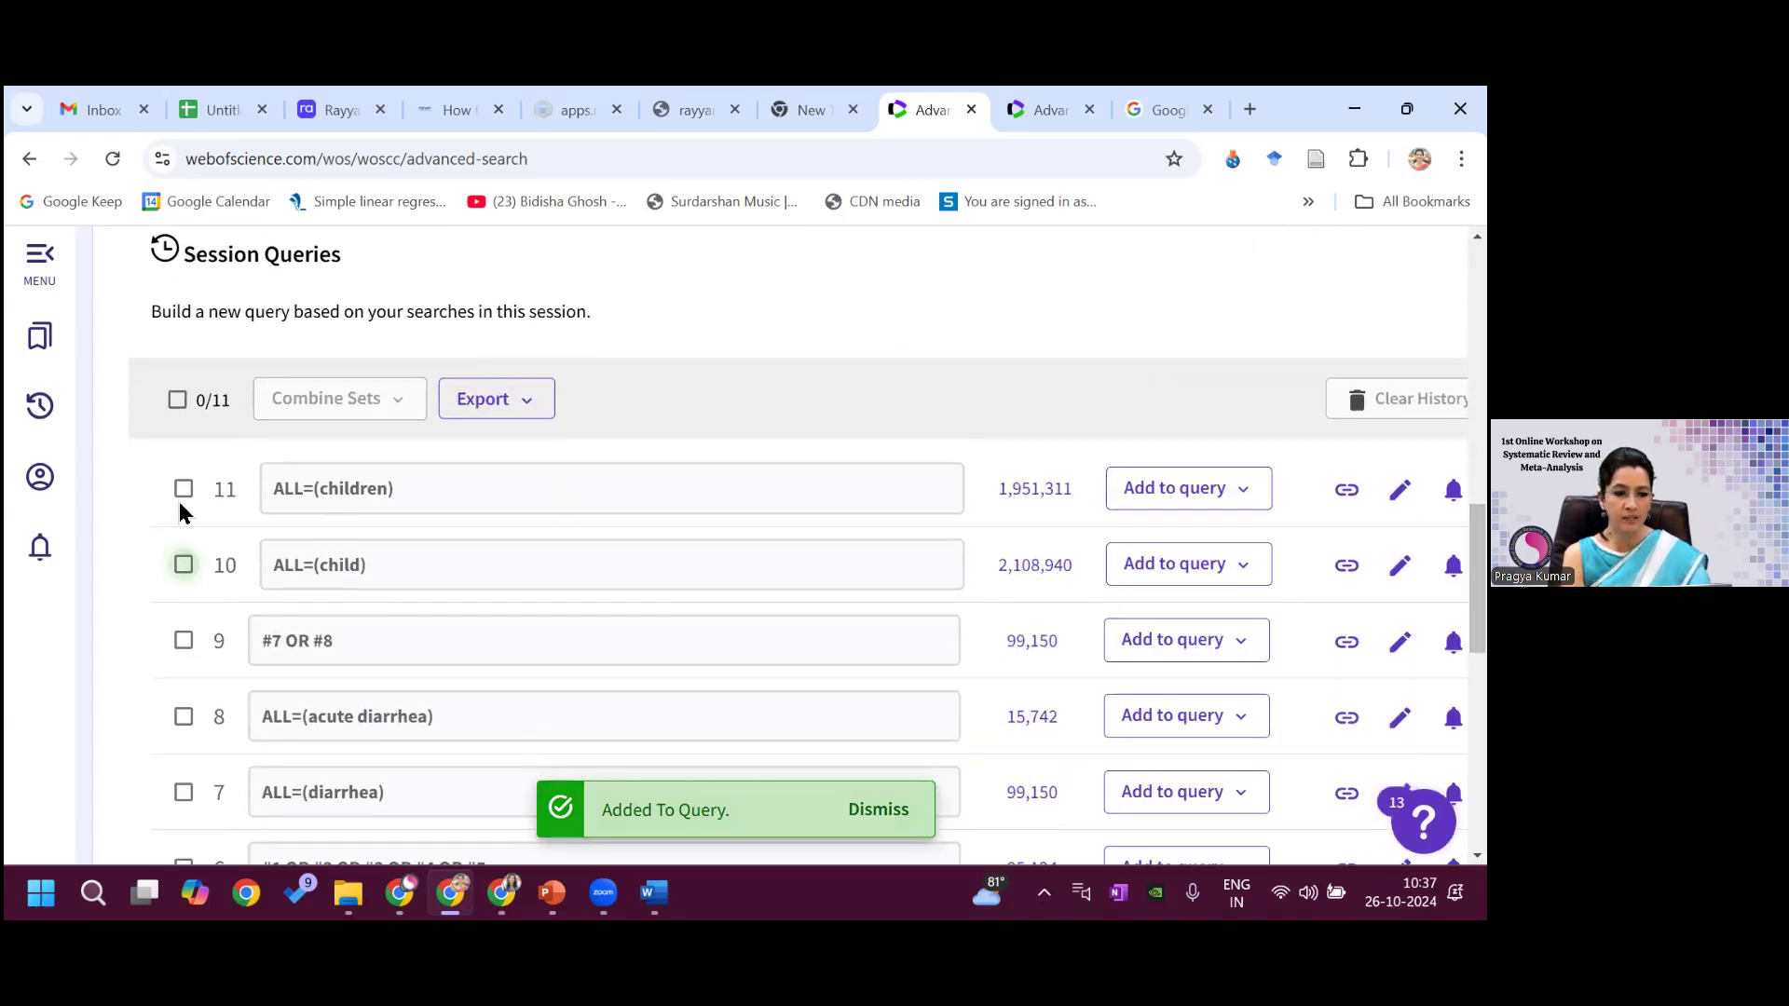
- Select the child and children session queries and combine them with OR into one set
left_click(181, 491)
left_click(522, 411)
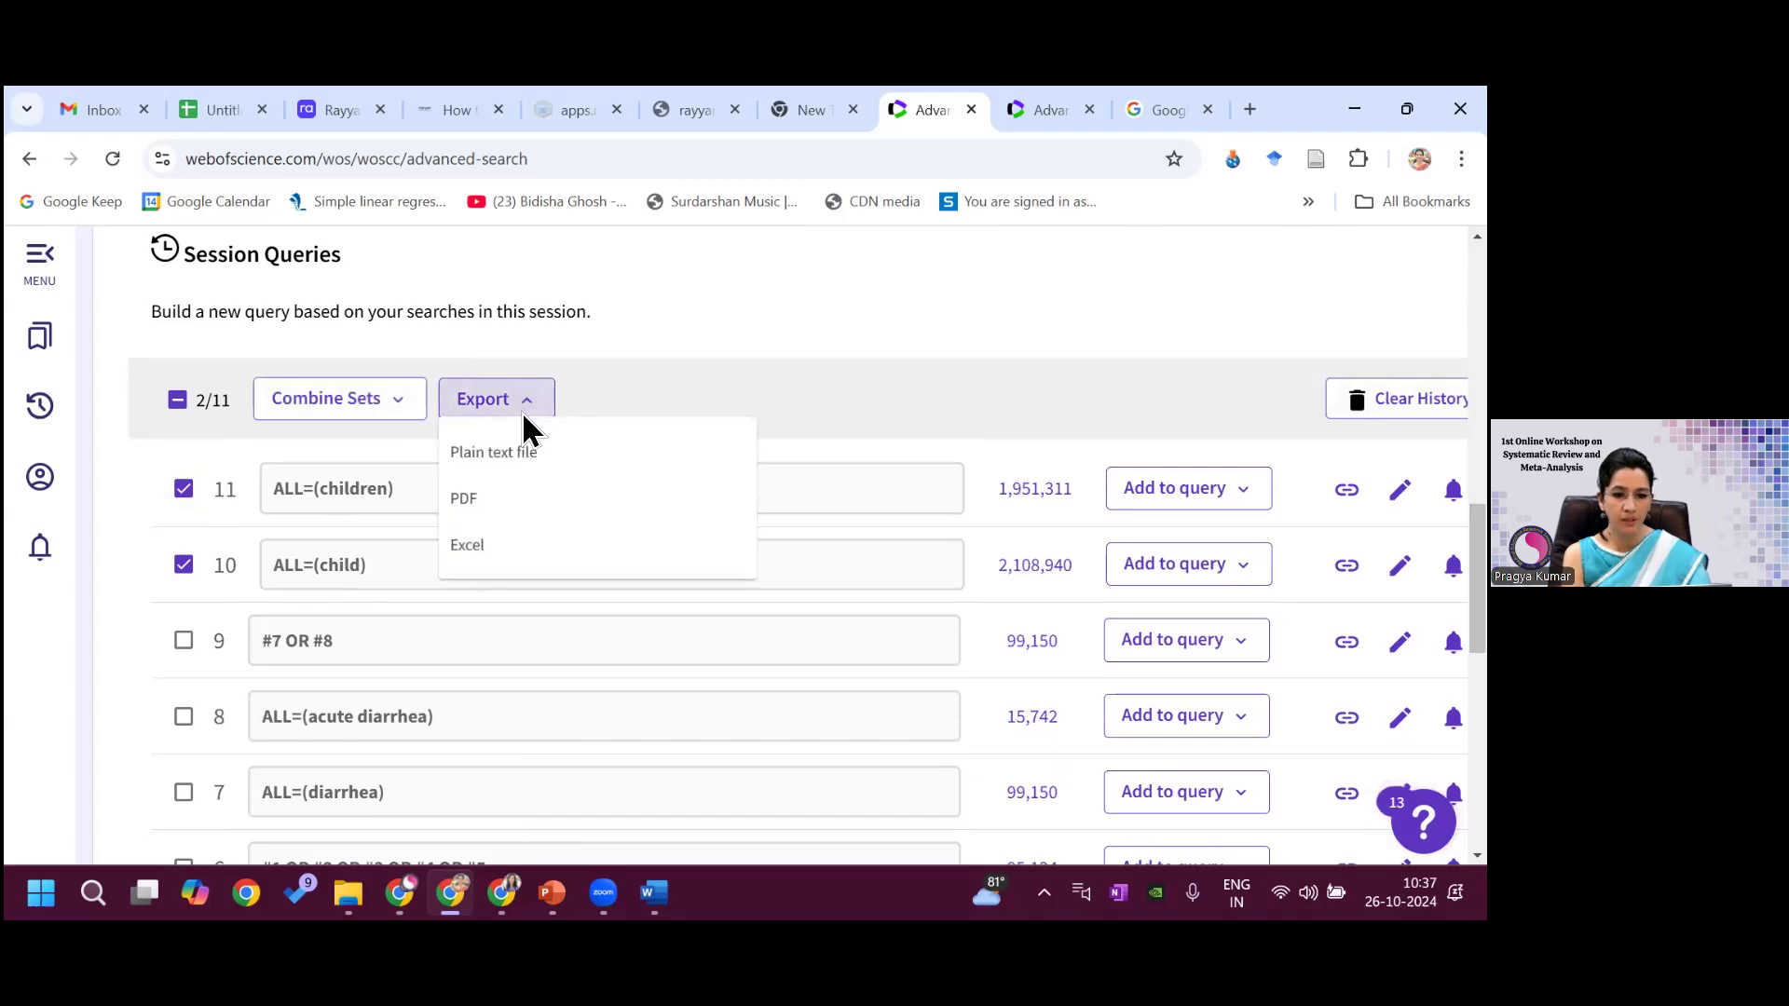
left_click(403, 399)
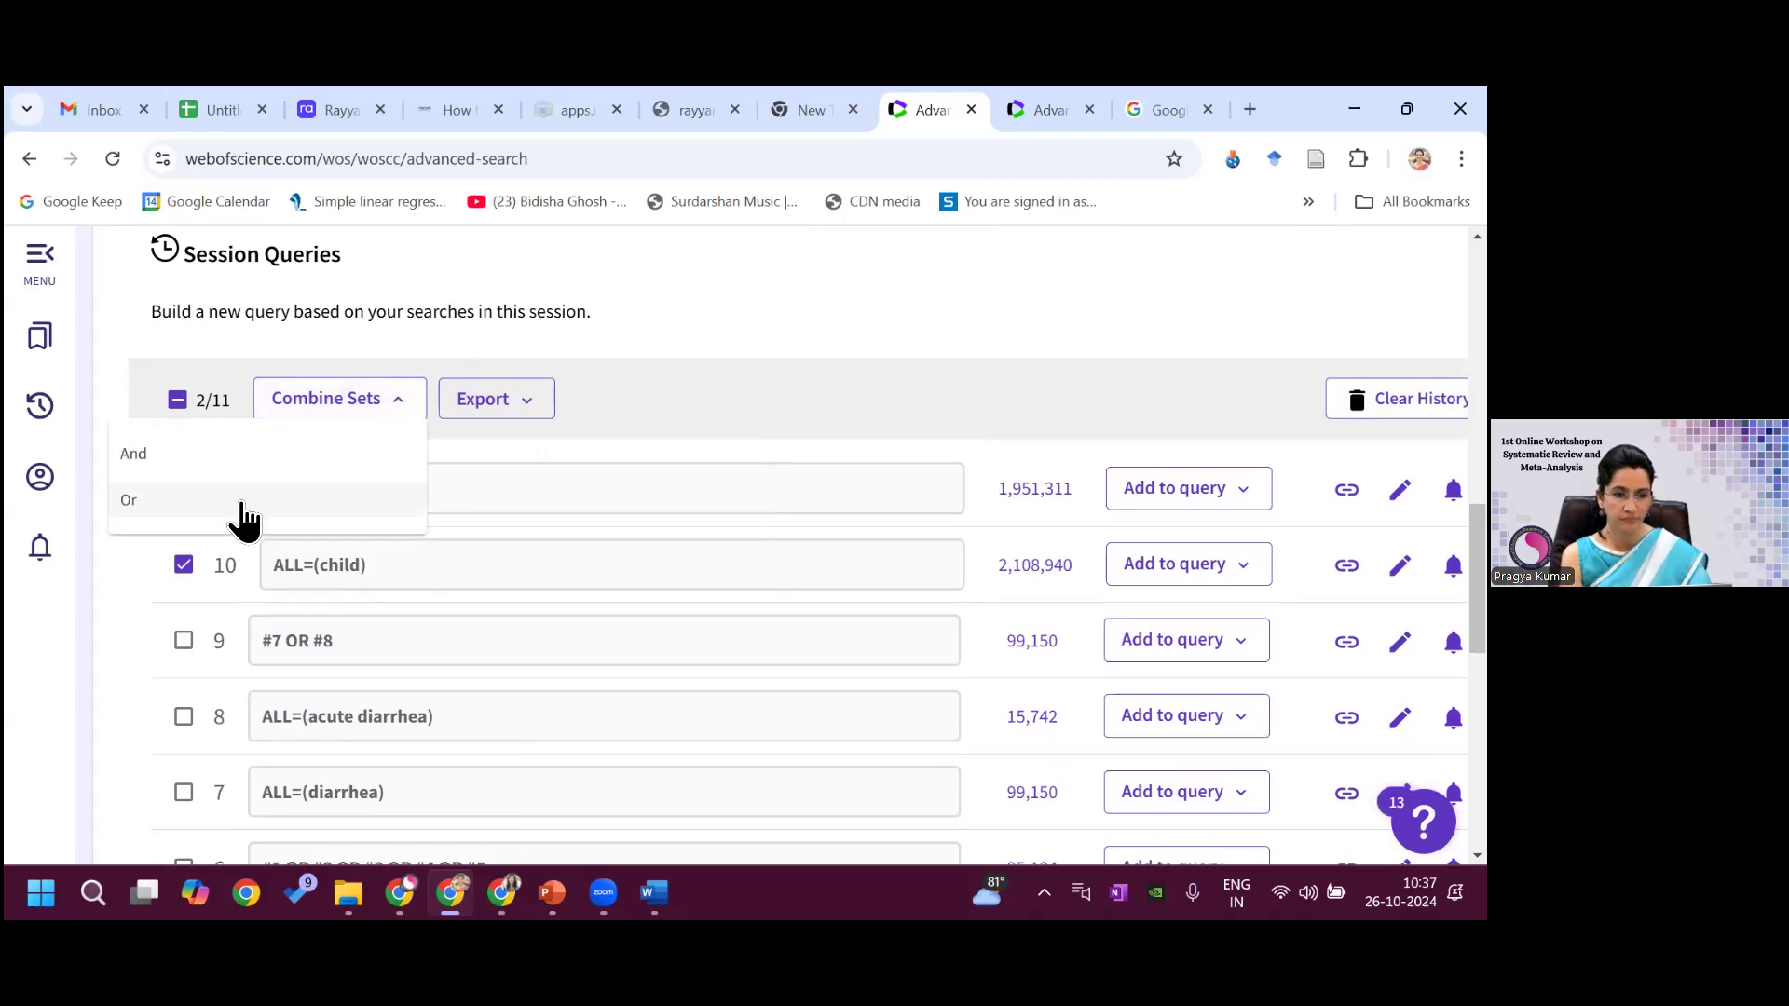
left_click(257, 503)
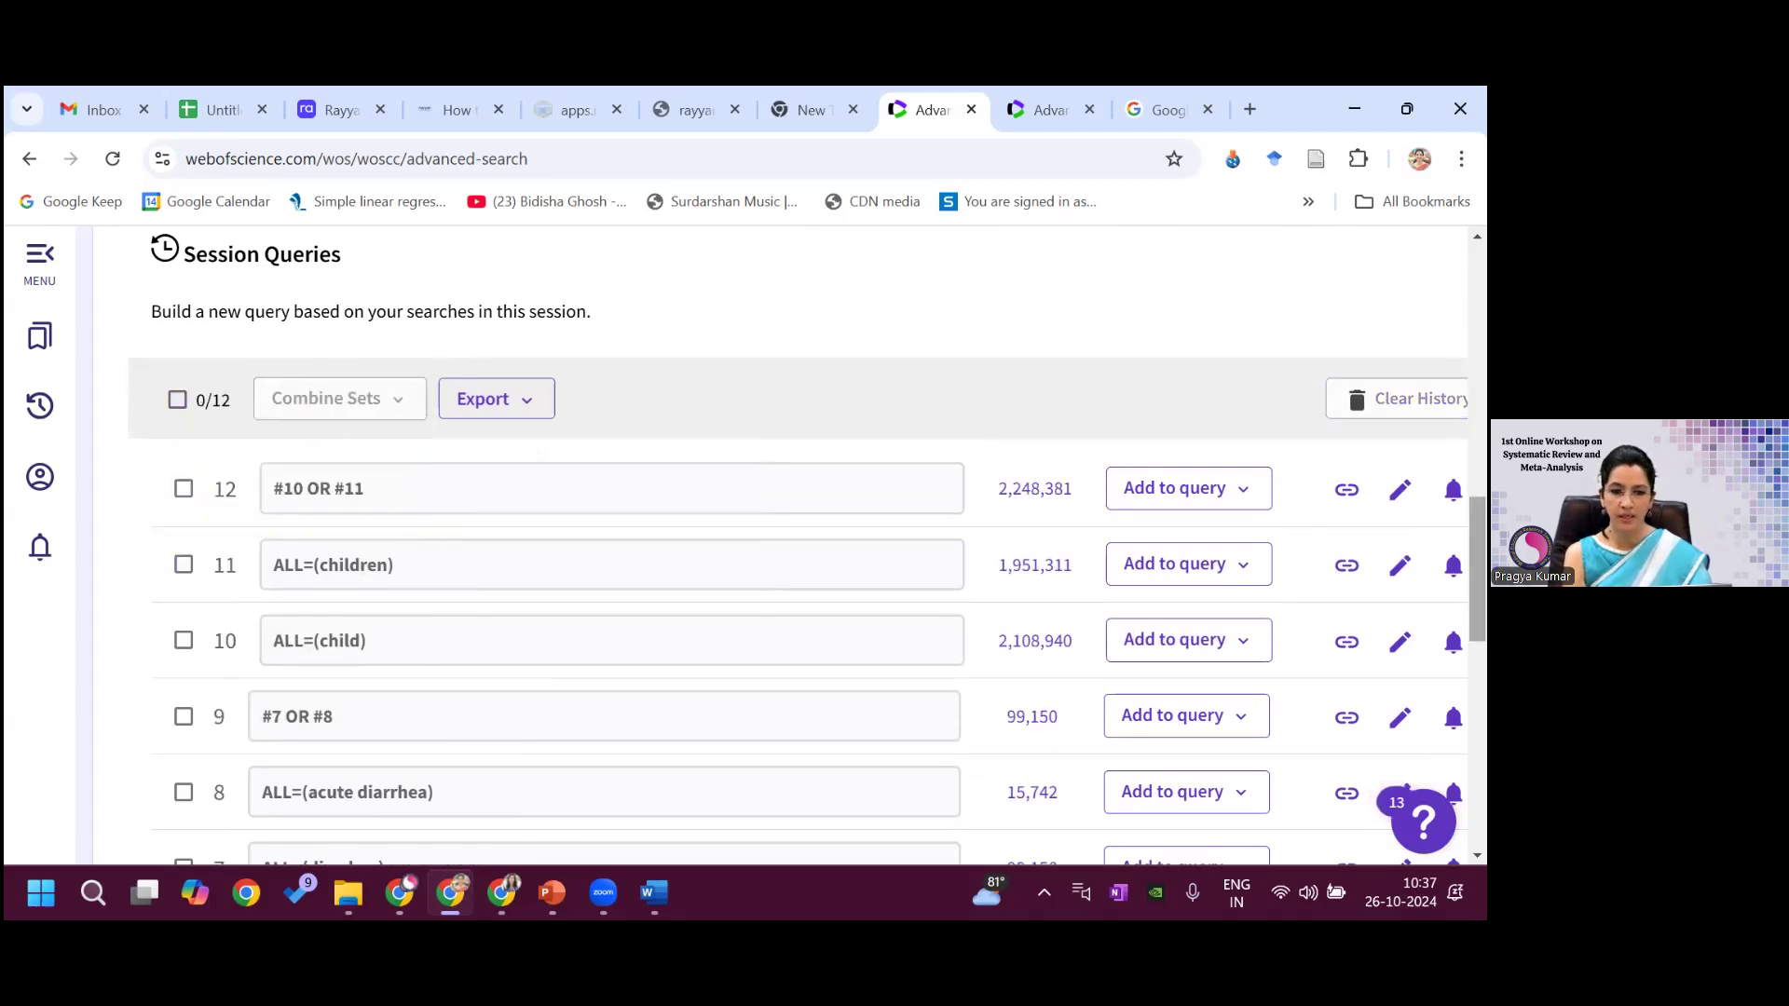
- Select the three OR-combined session sets #6, #9 and #12 and combine them with AND into one set
scroll(175, 528, "down", 3)
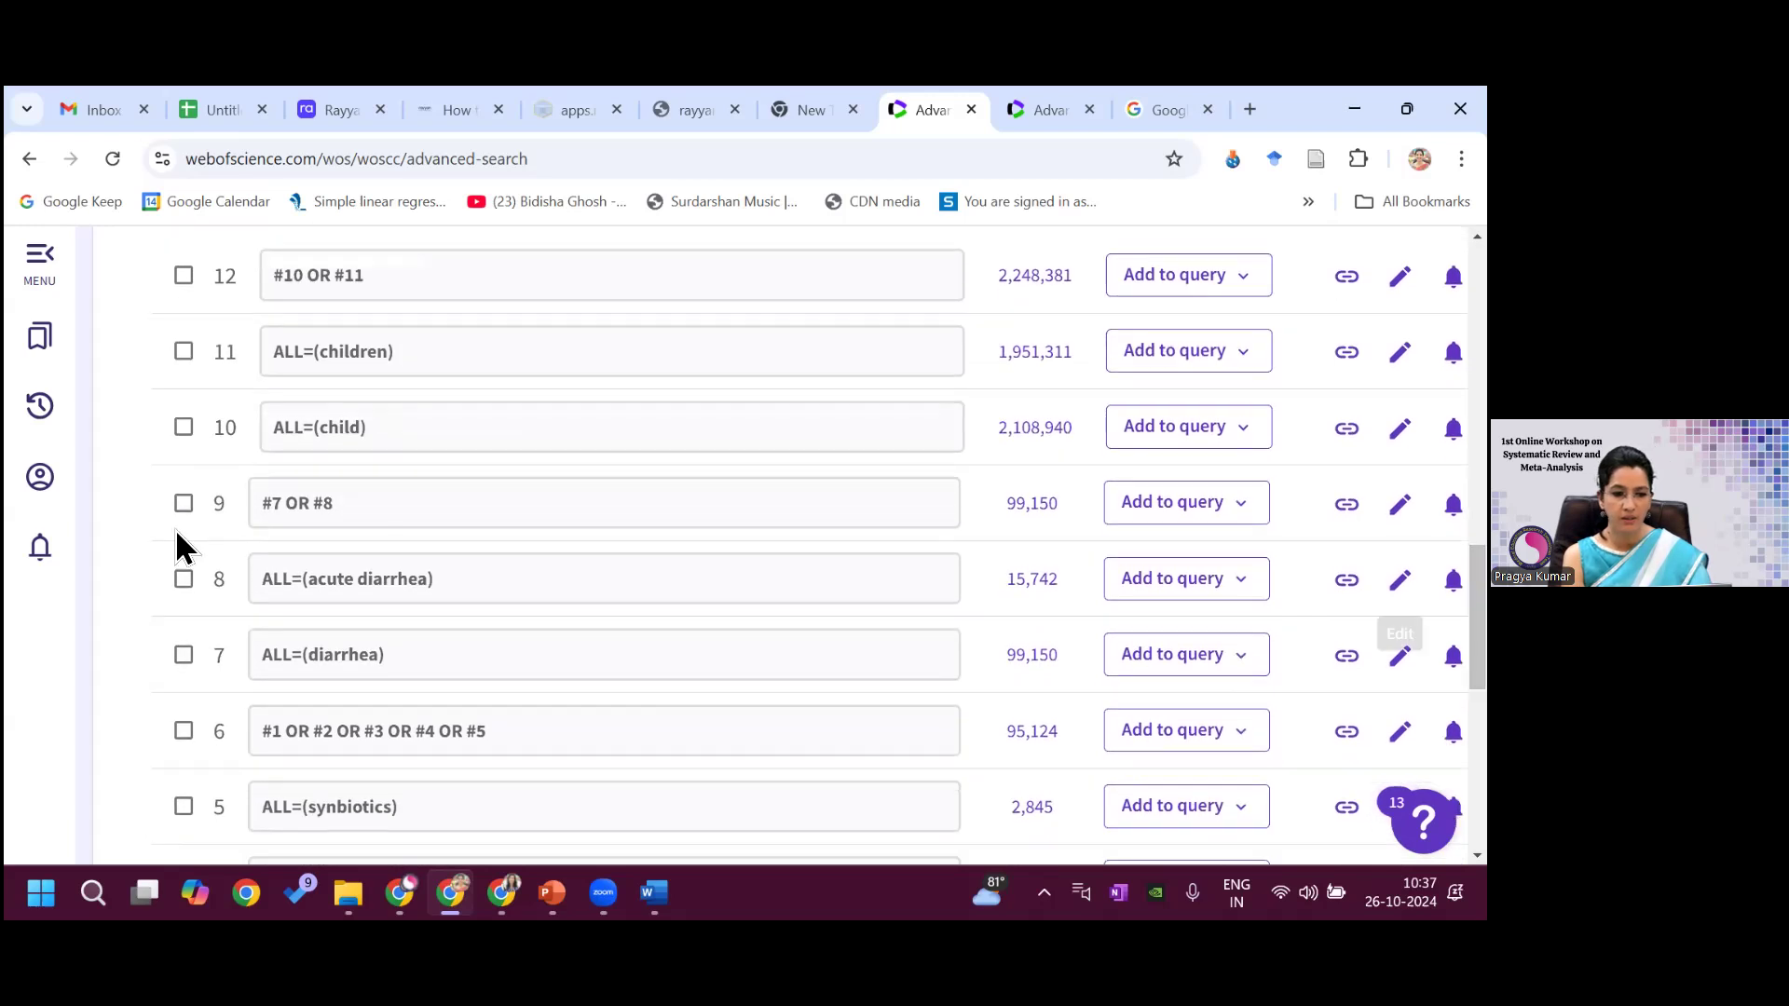
left_click(184, 731)
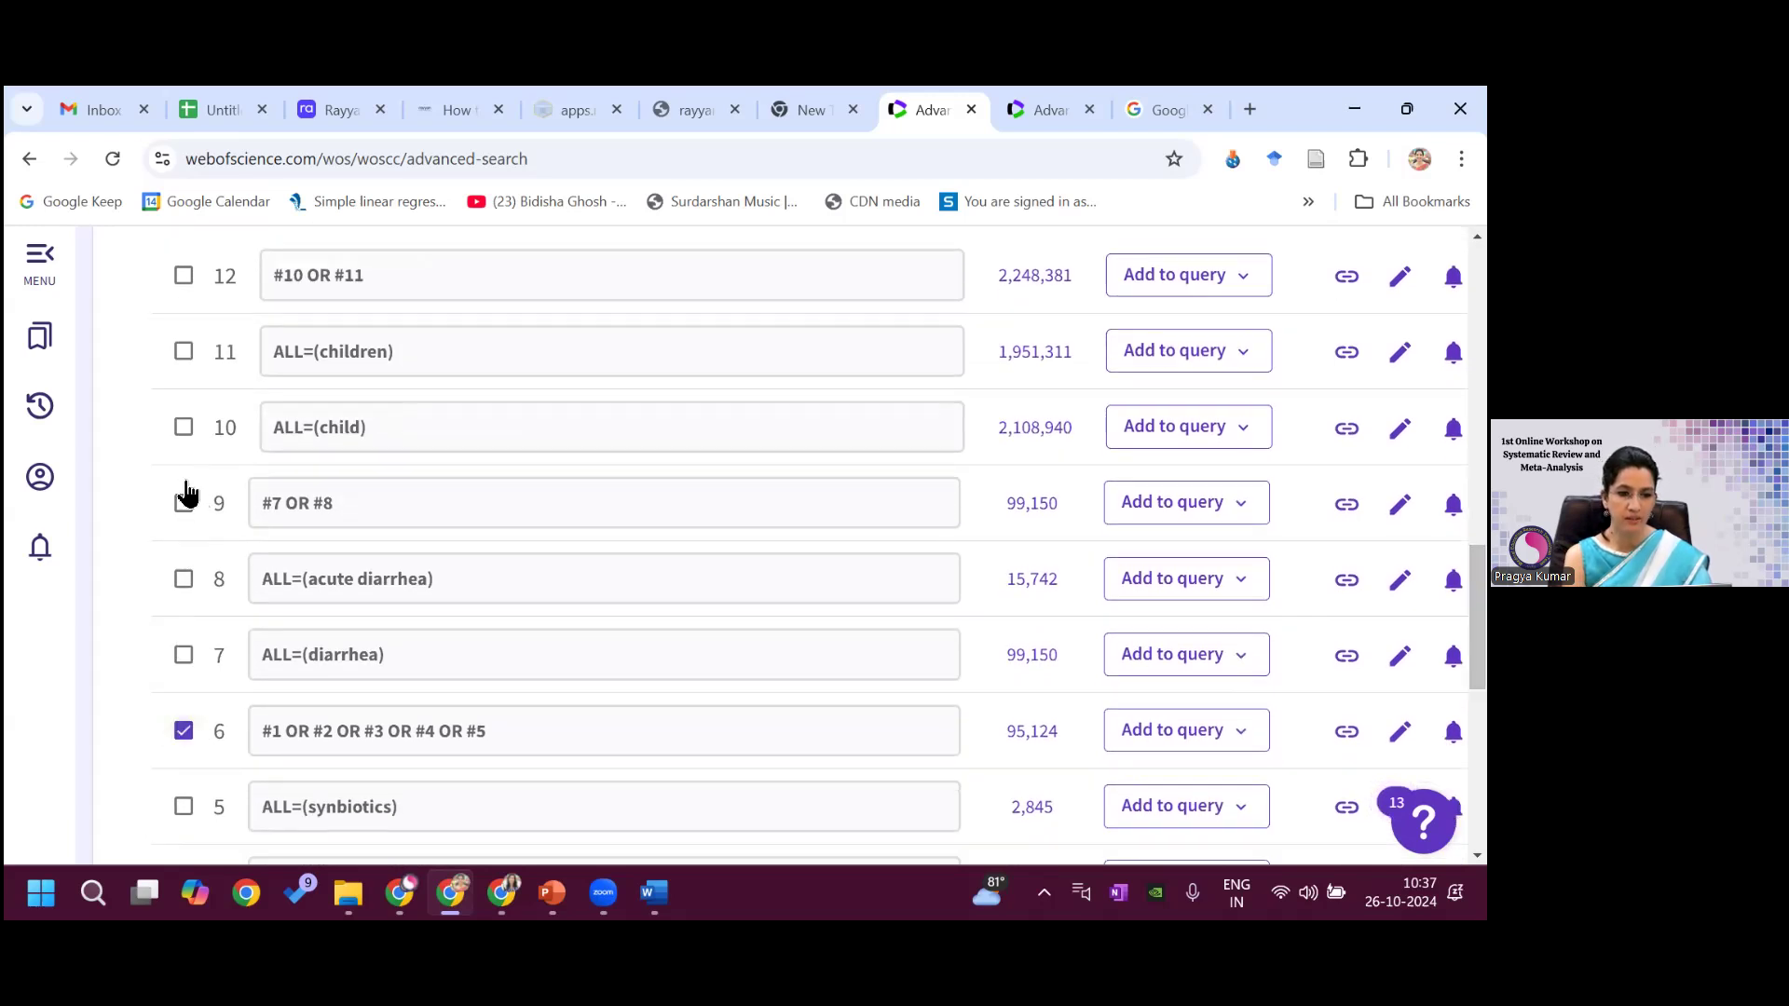
left_click(184, 504)
left_click(183, 276)
left_click_drag(1478, 617, 1478, 565)
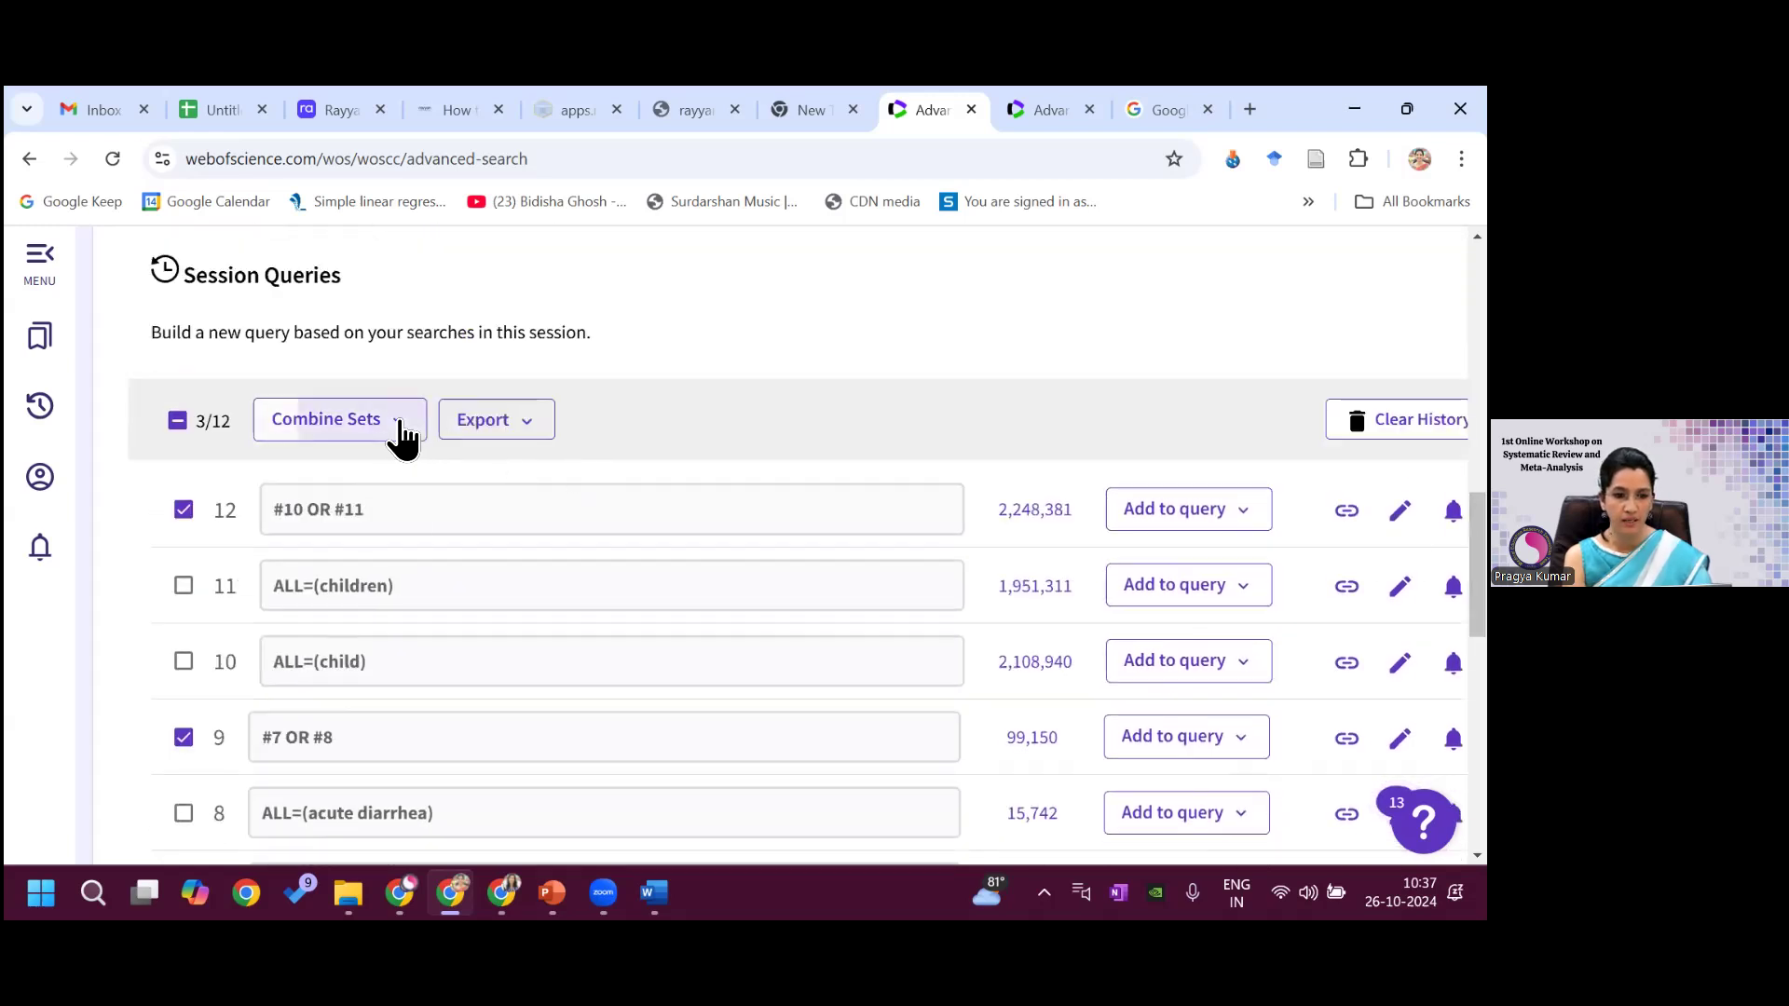
left_click(399, 424)
left_click(220, 492)
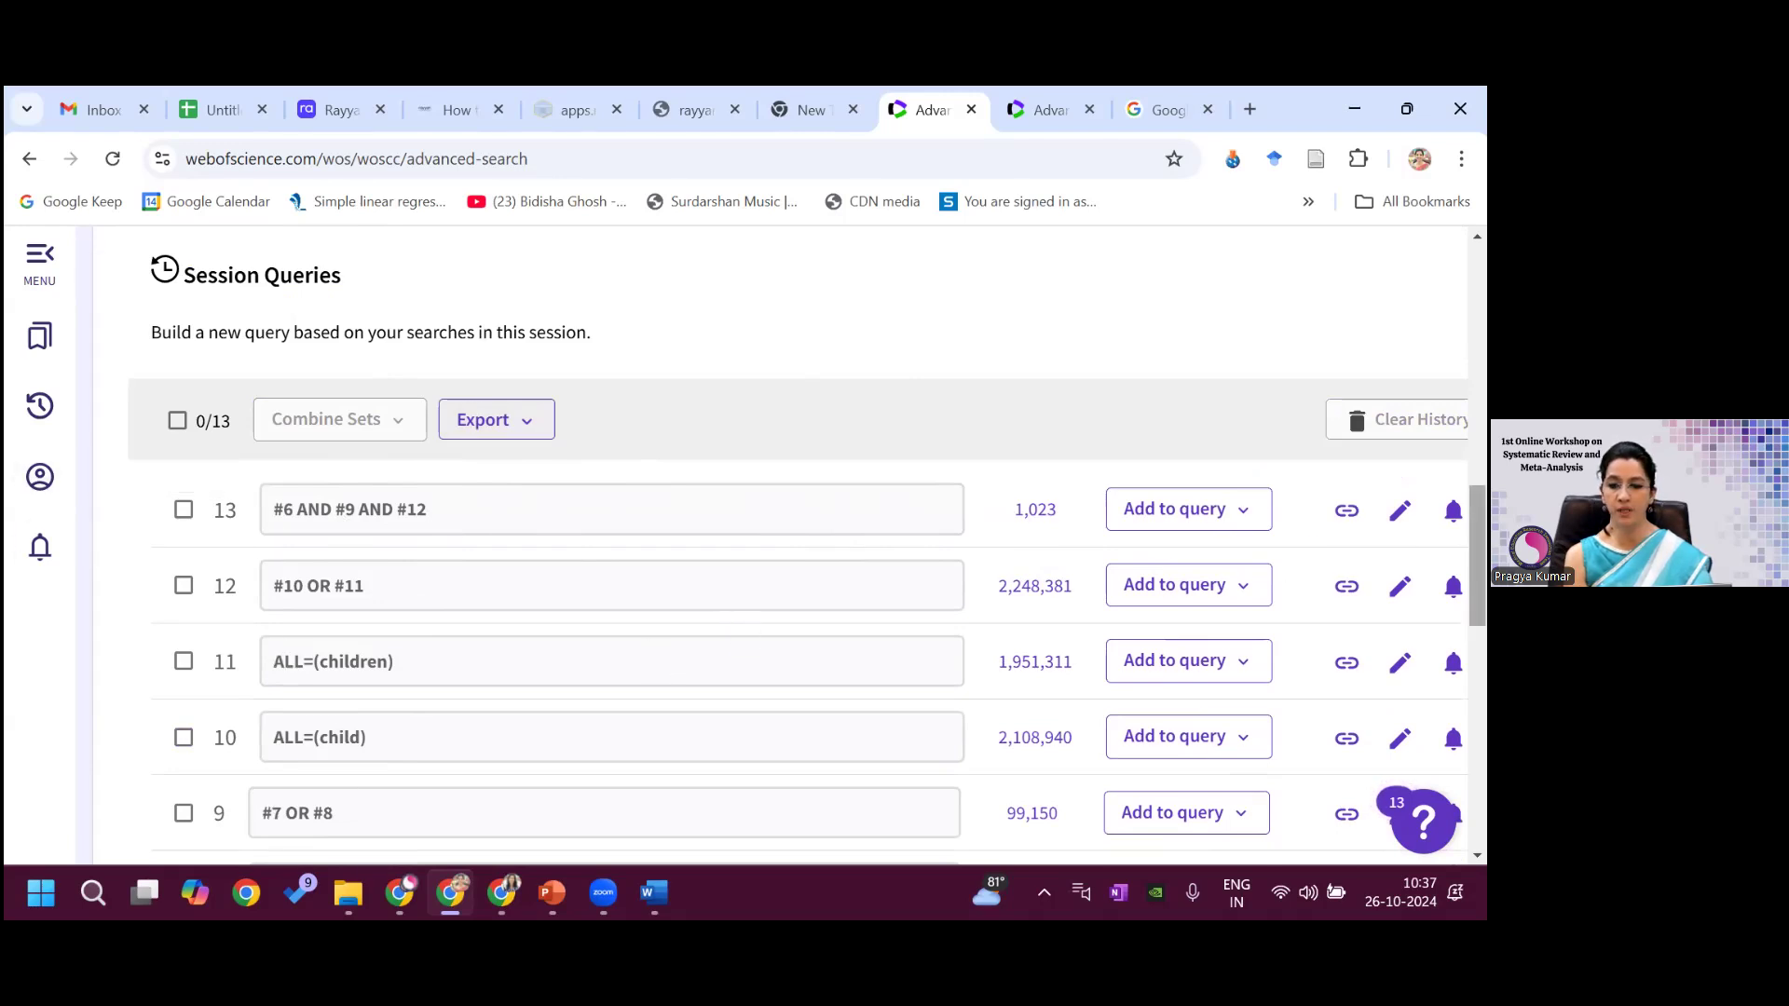
- Select all session queries and export all sets in the session to Excel with database, query, date run and number of results
scroll(801, 559, "up", 1)
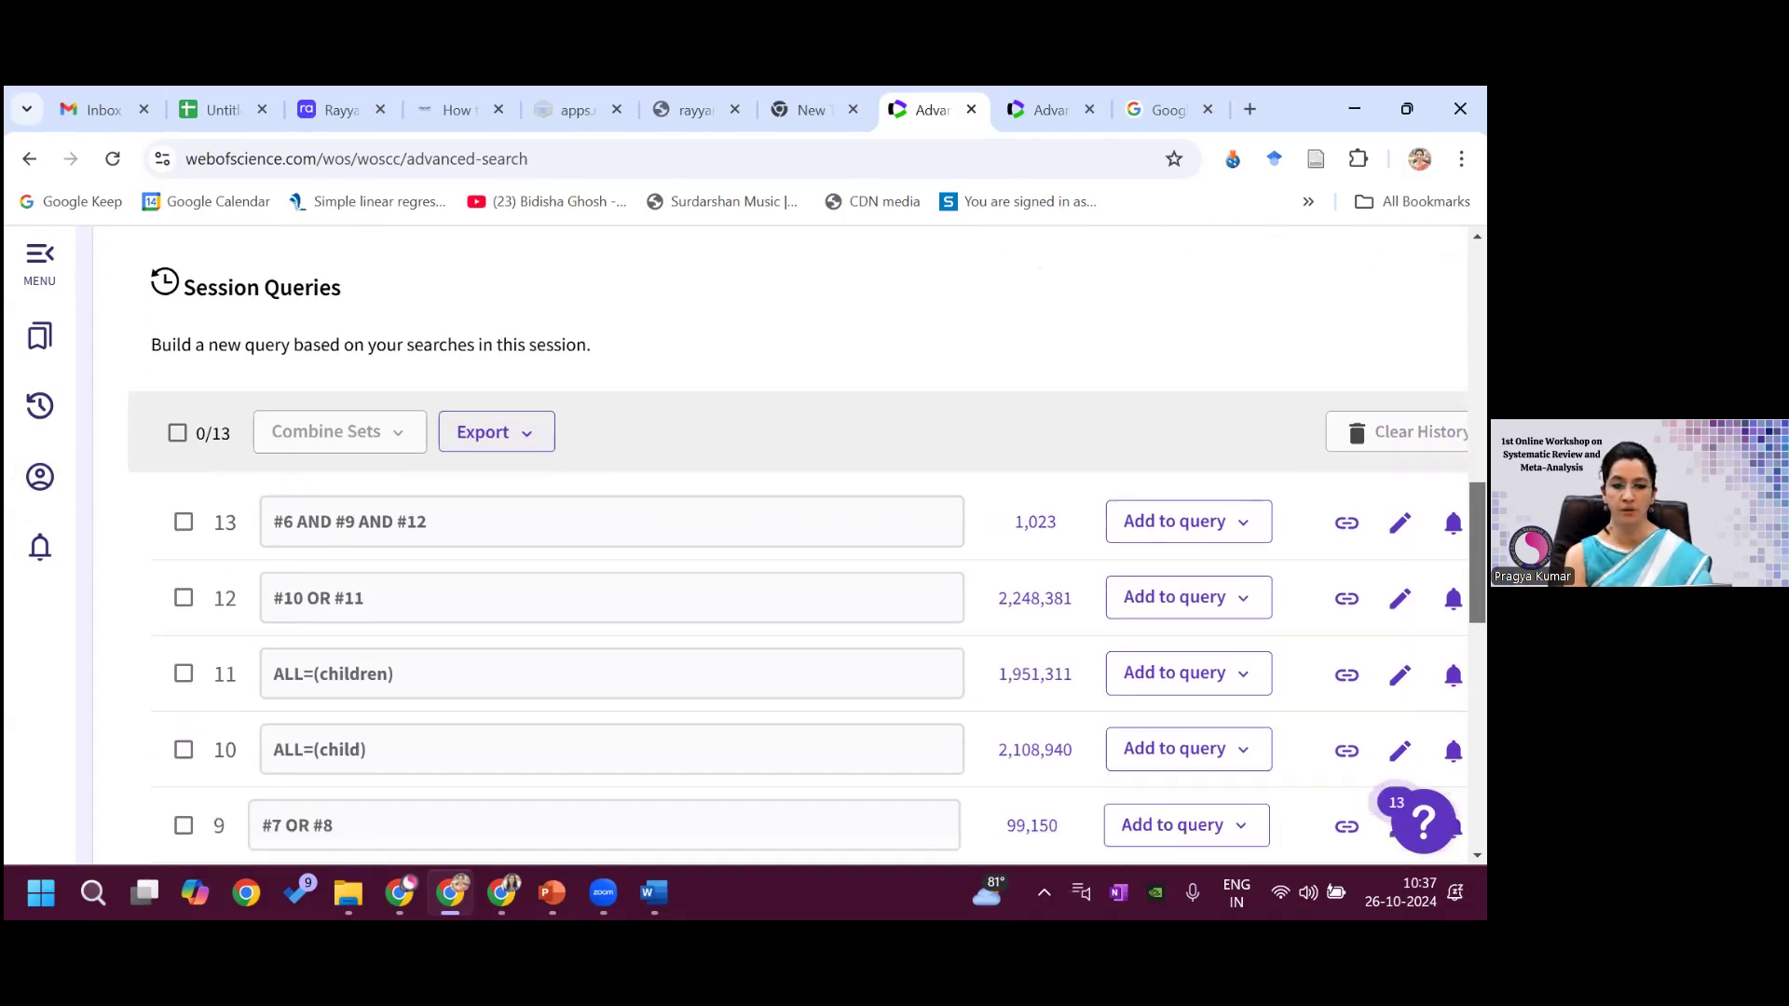
left_click(177, 430)
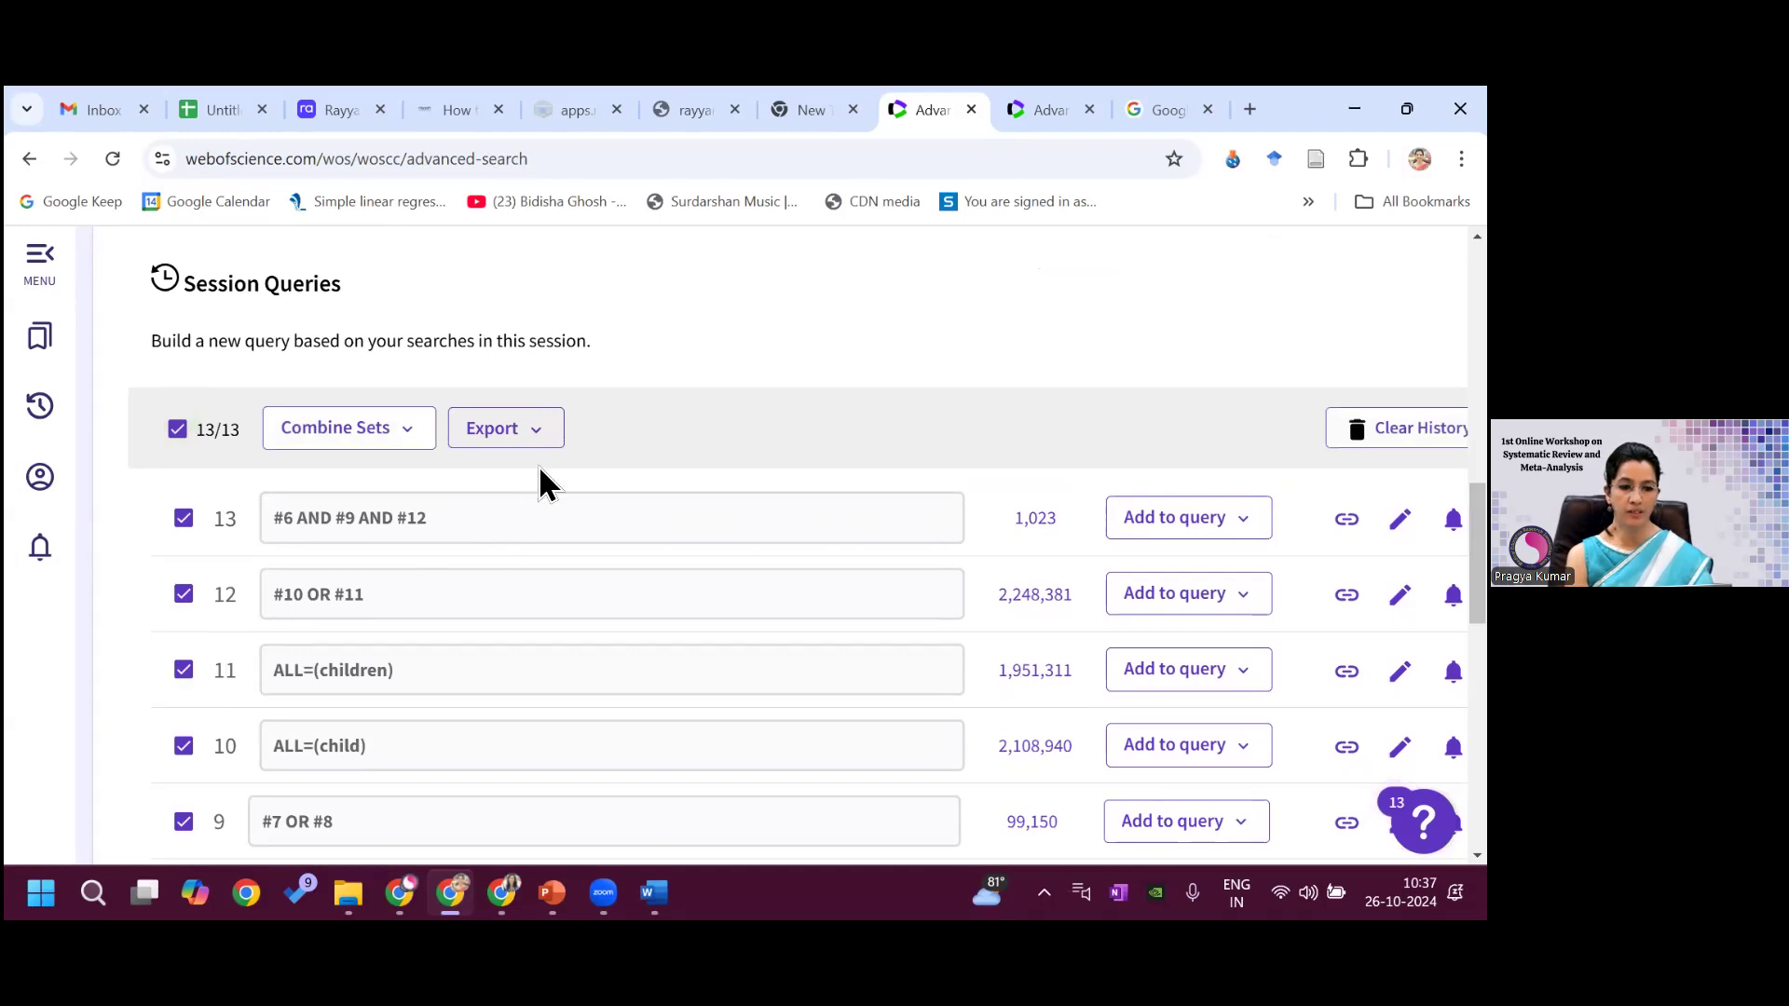
left_click(537, 438)
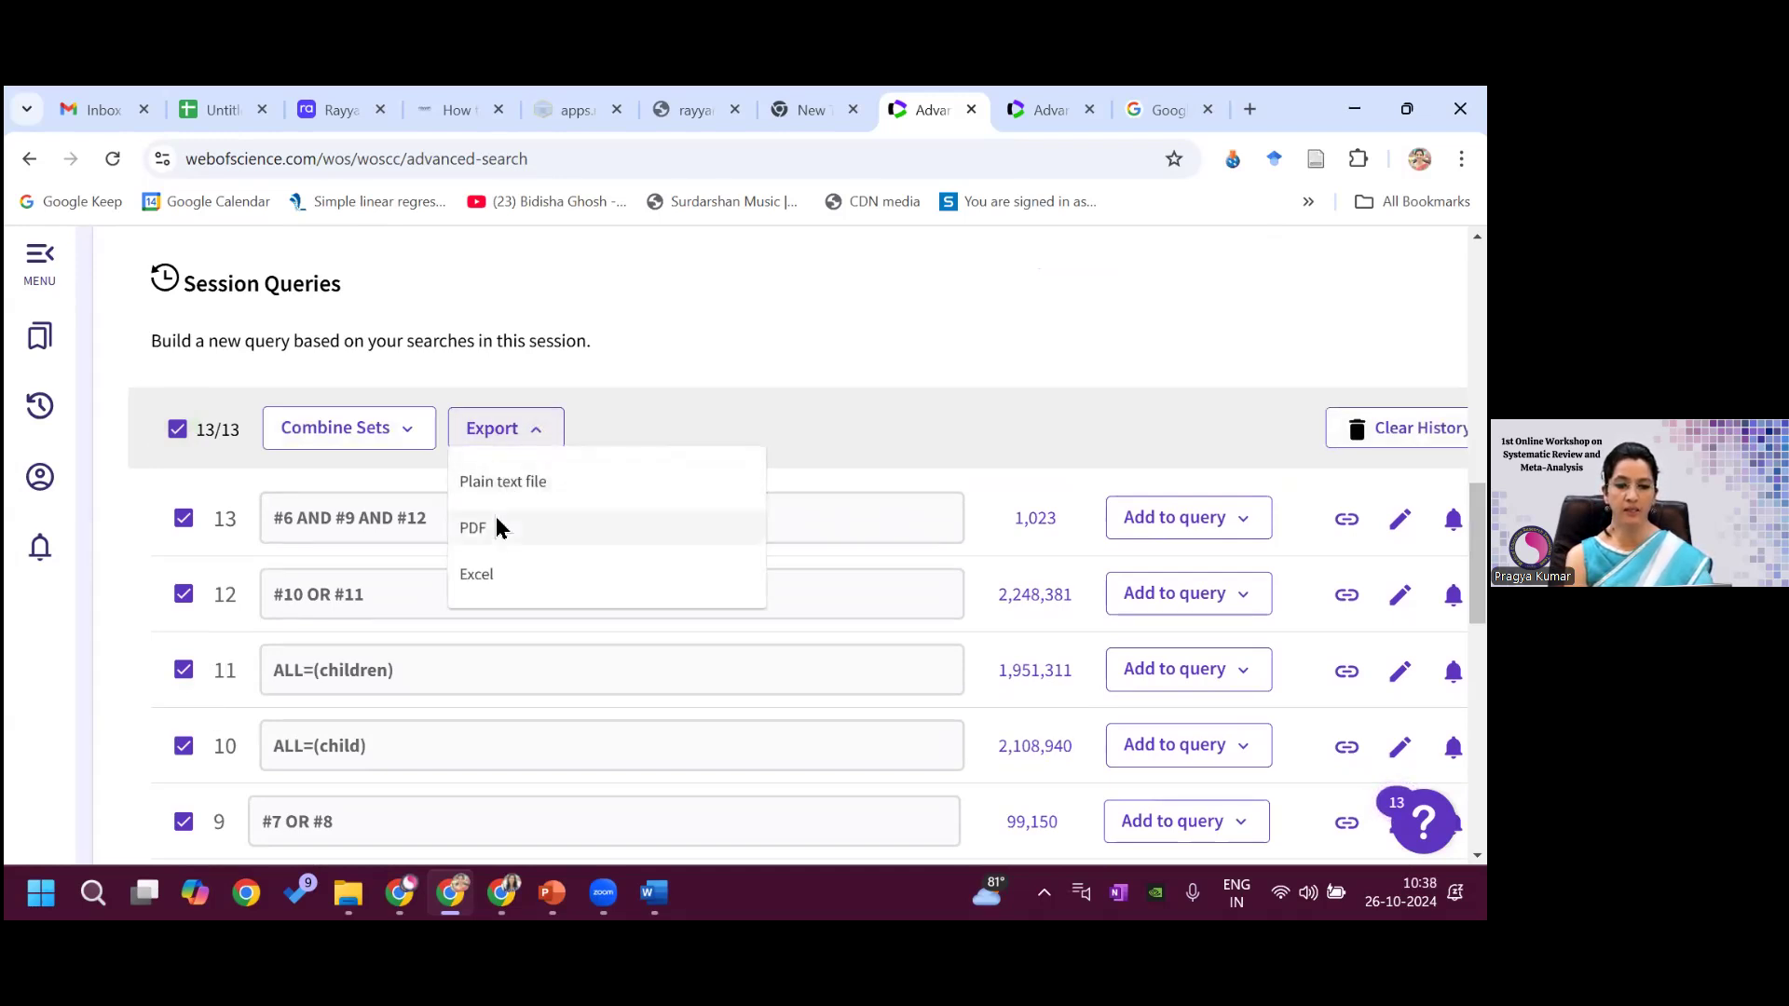
left_click(481, 575)
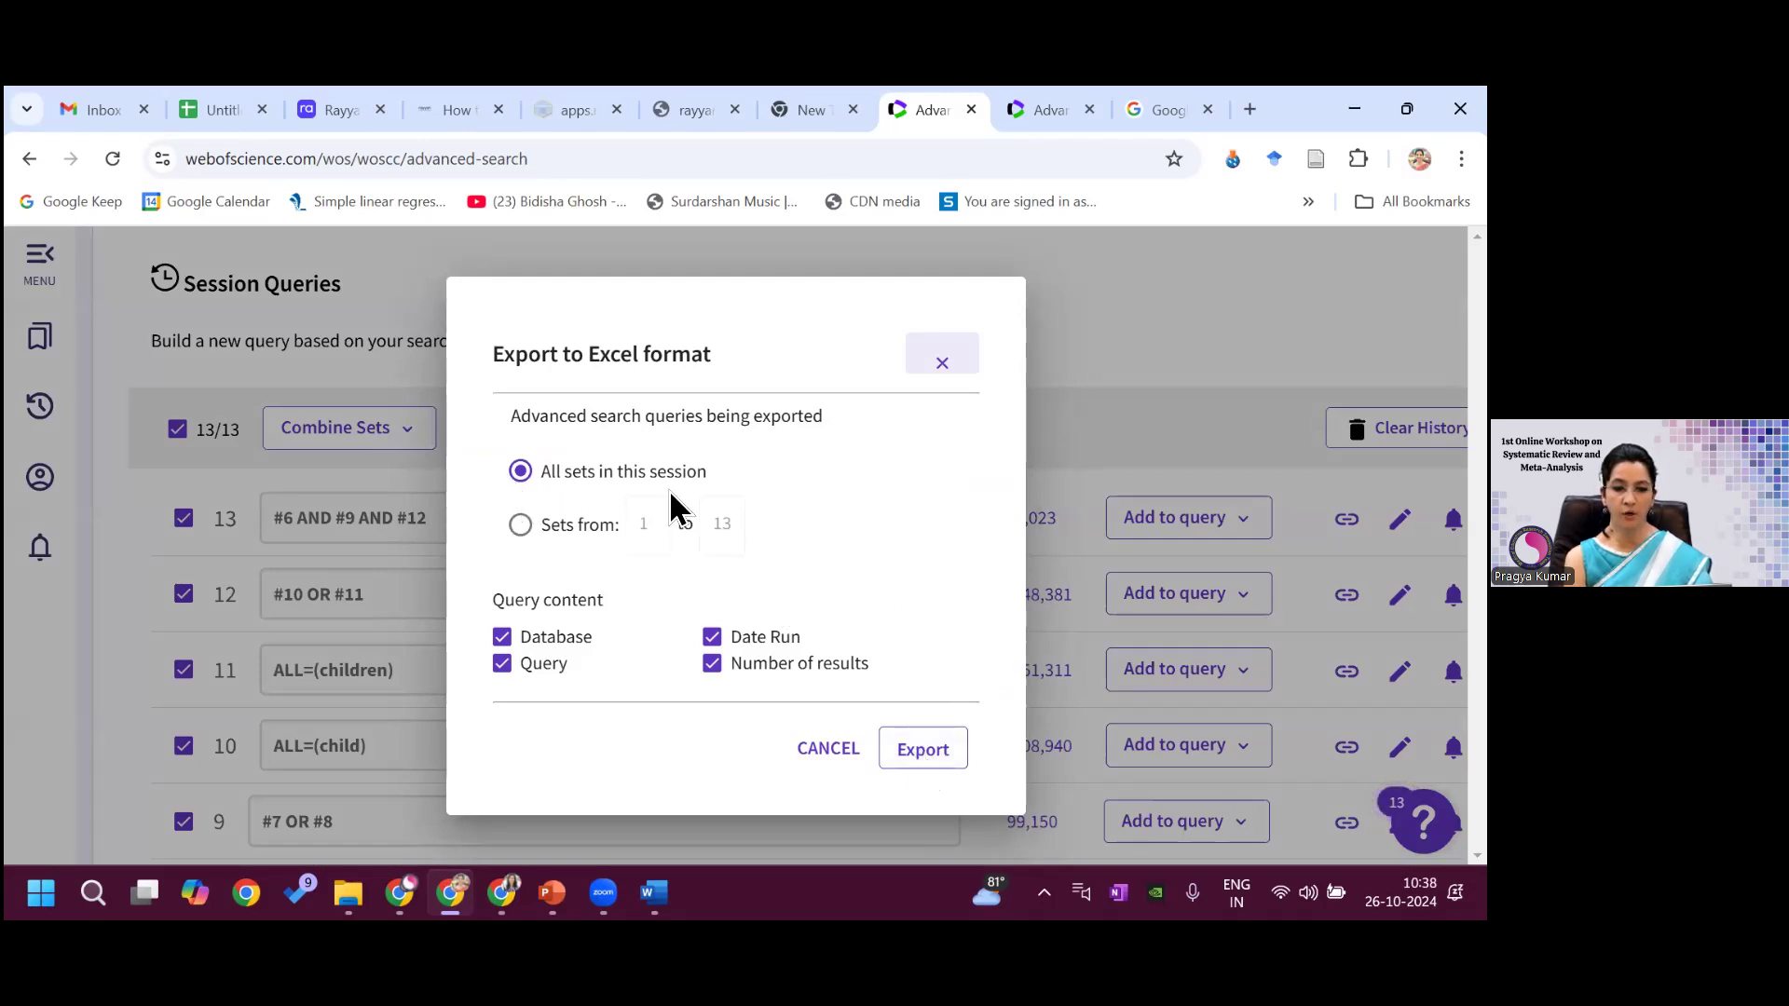
left_click(528, 529)
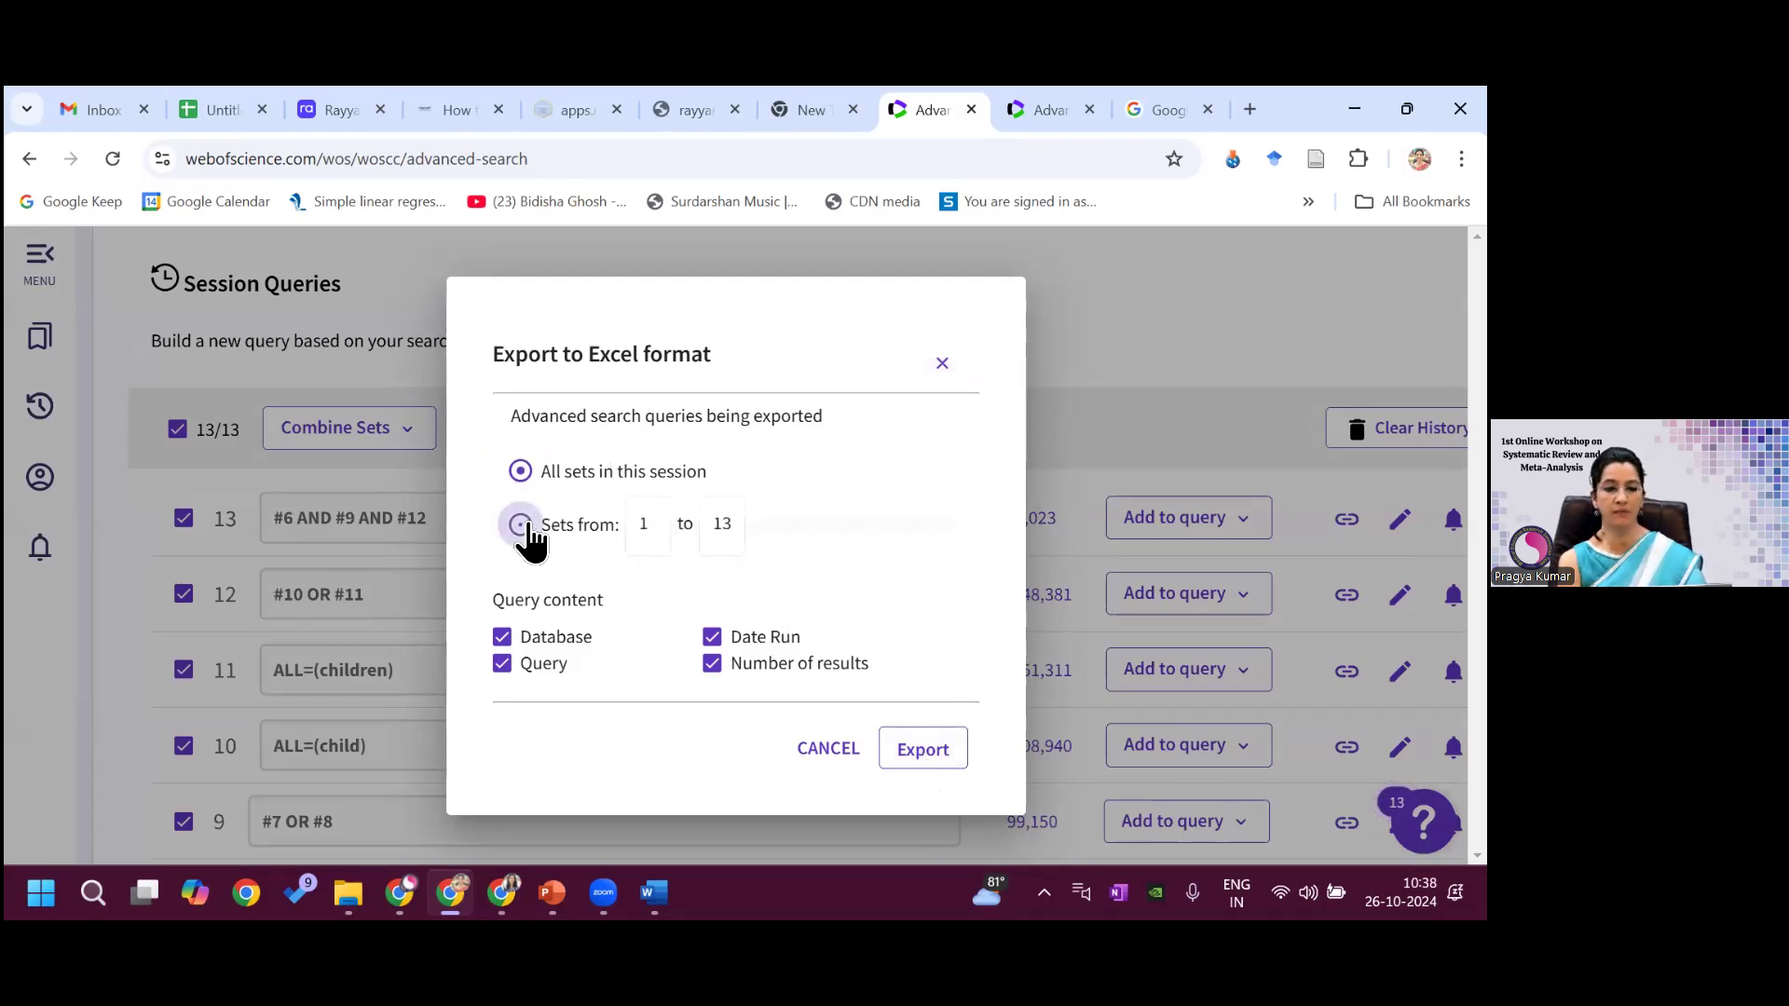
left_click(520, 470)
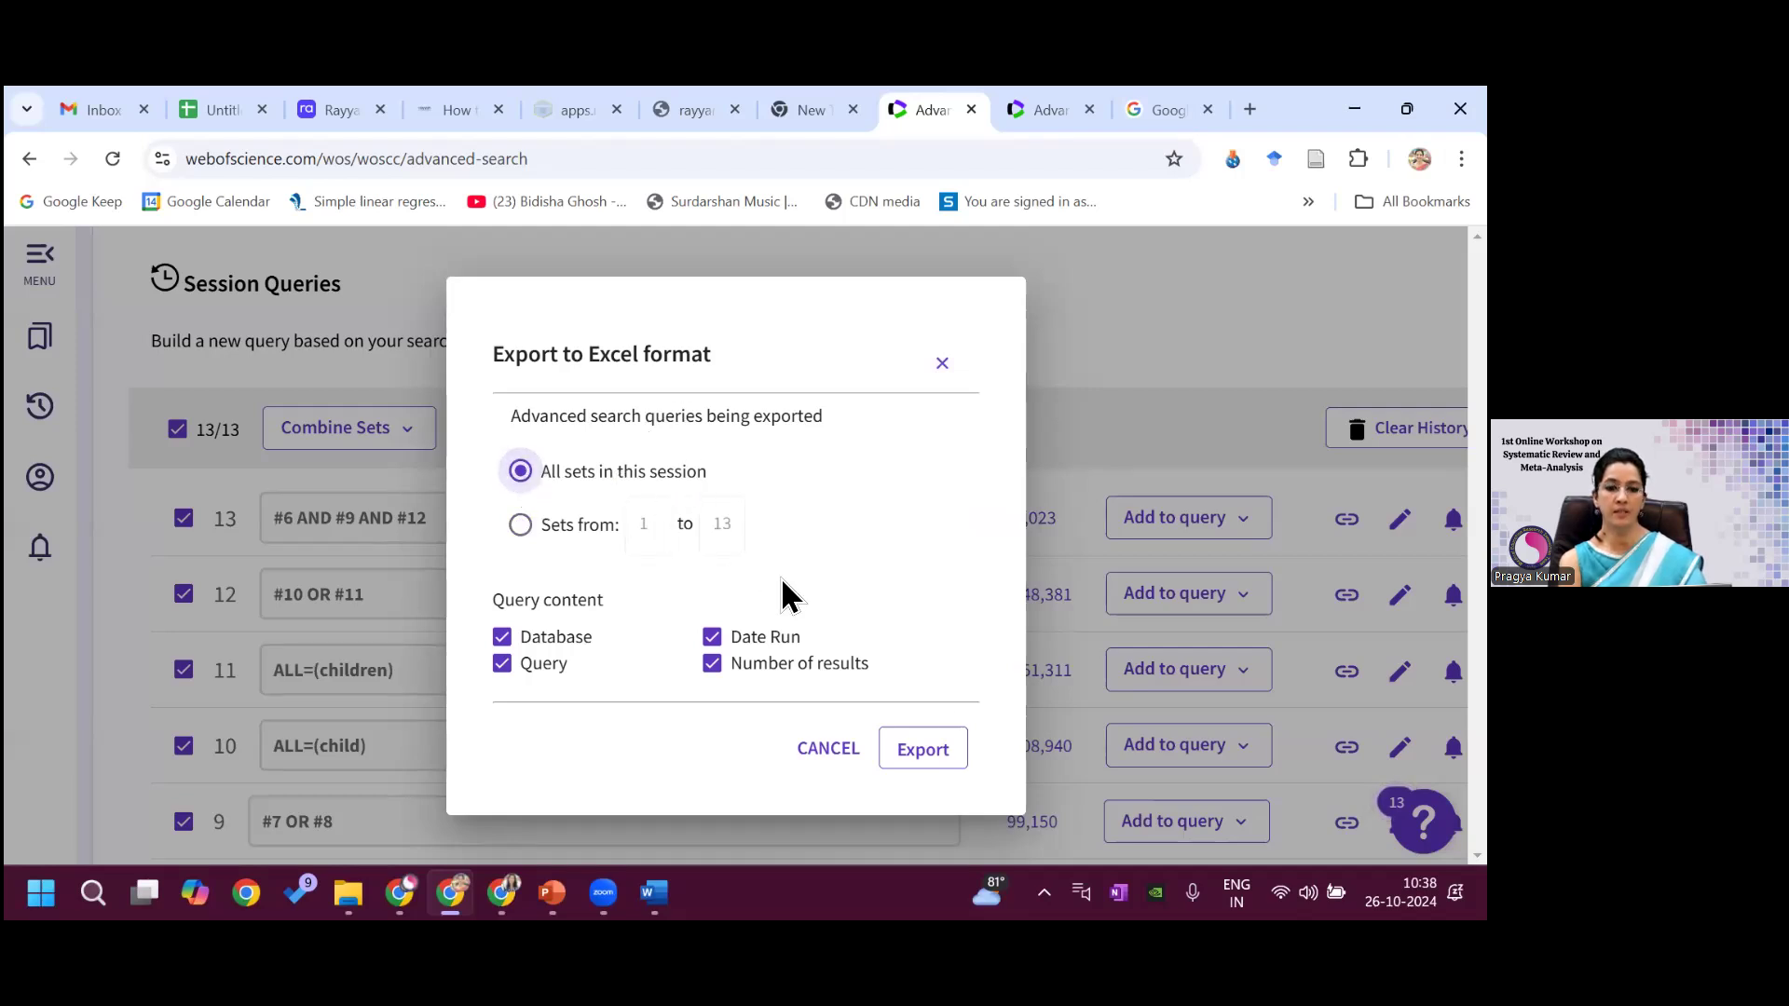
left_click(922, 751)
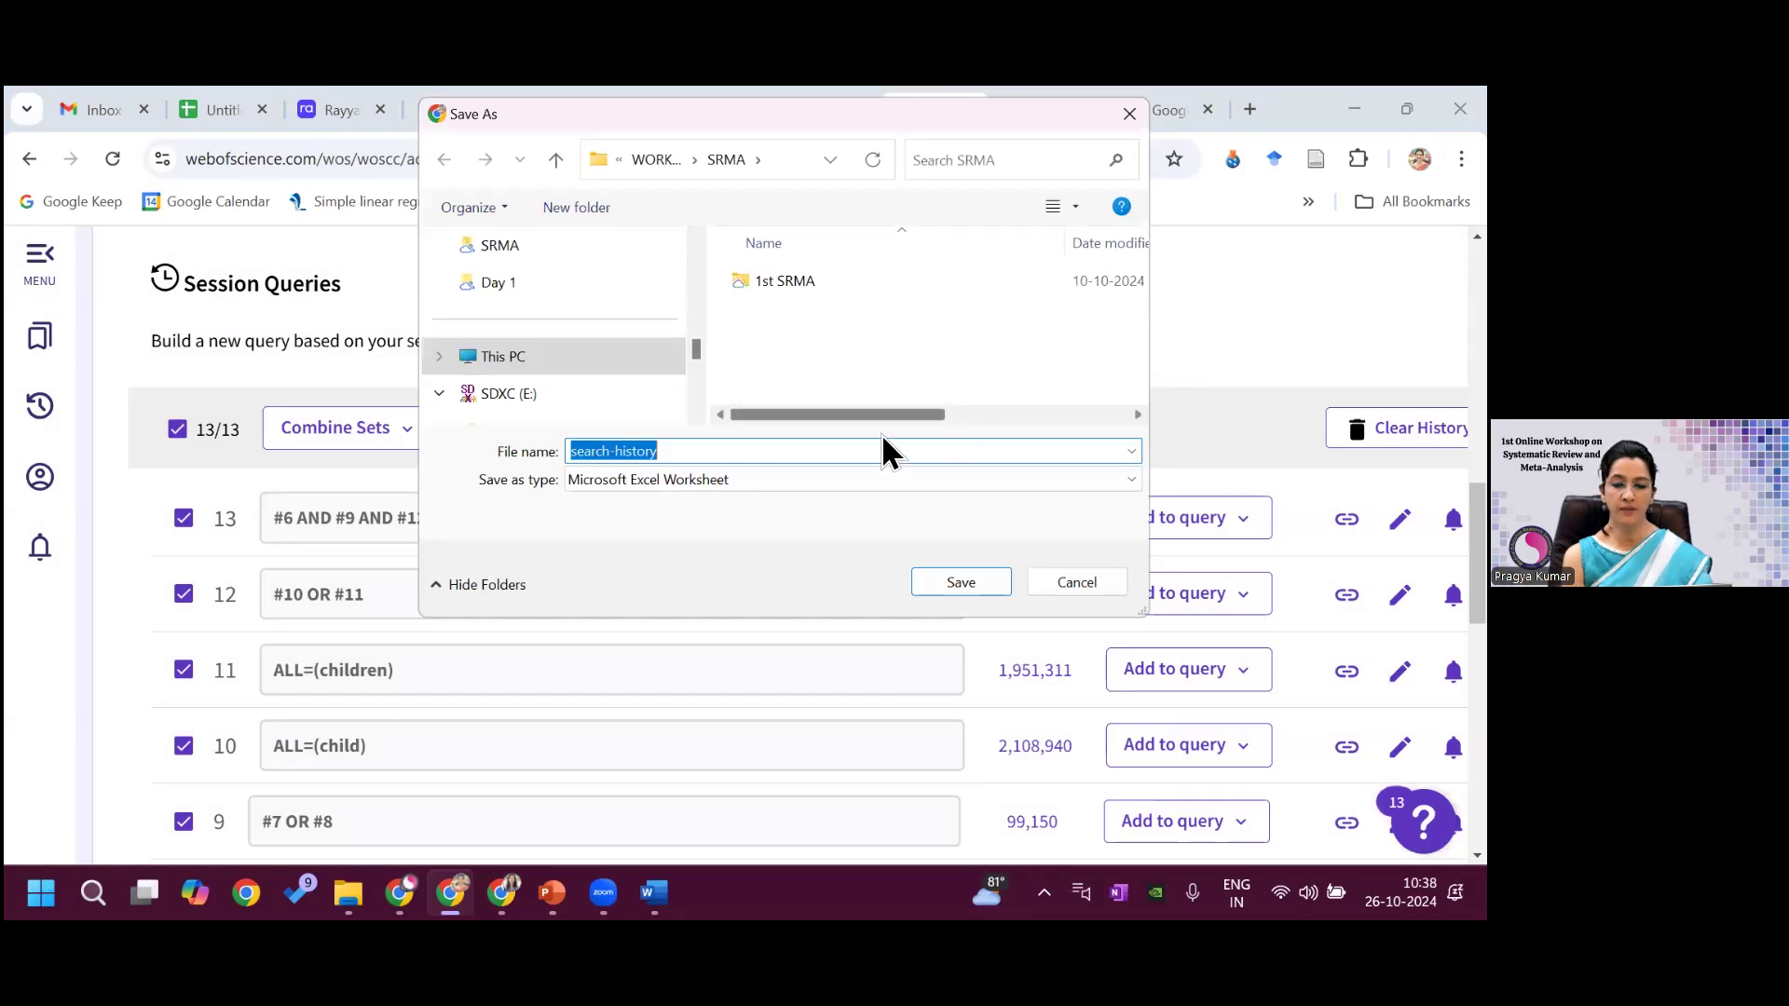
- Save the exported Excel search history in the SRMA folder as search-history_WoS_26.10.24
left_click(697, 457)
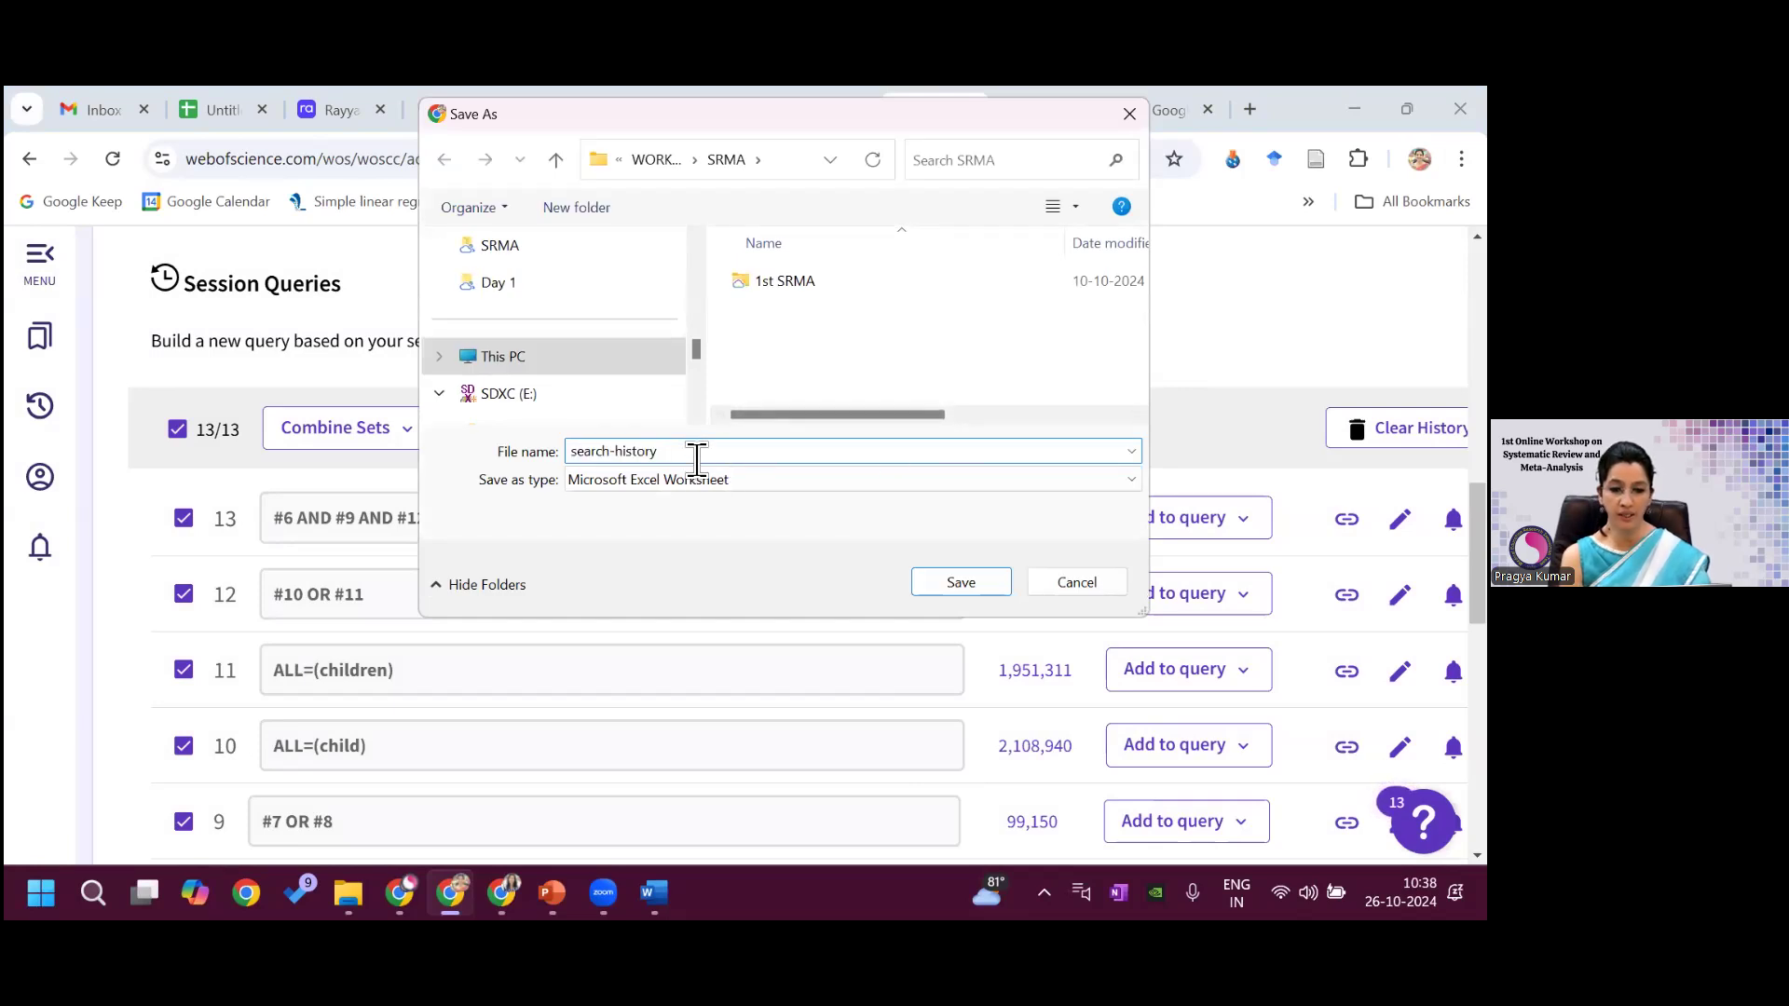
type("_WoS_26.10.")
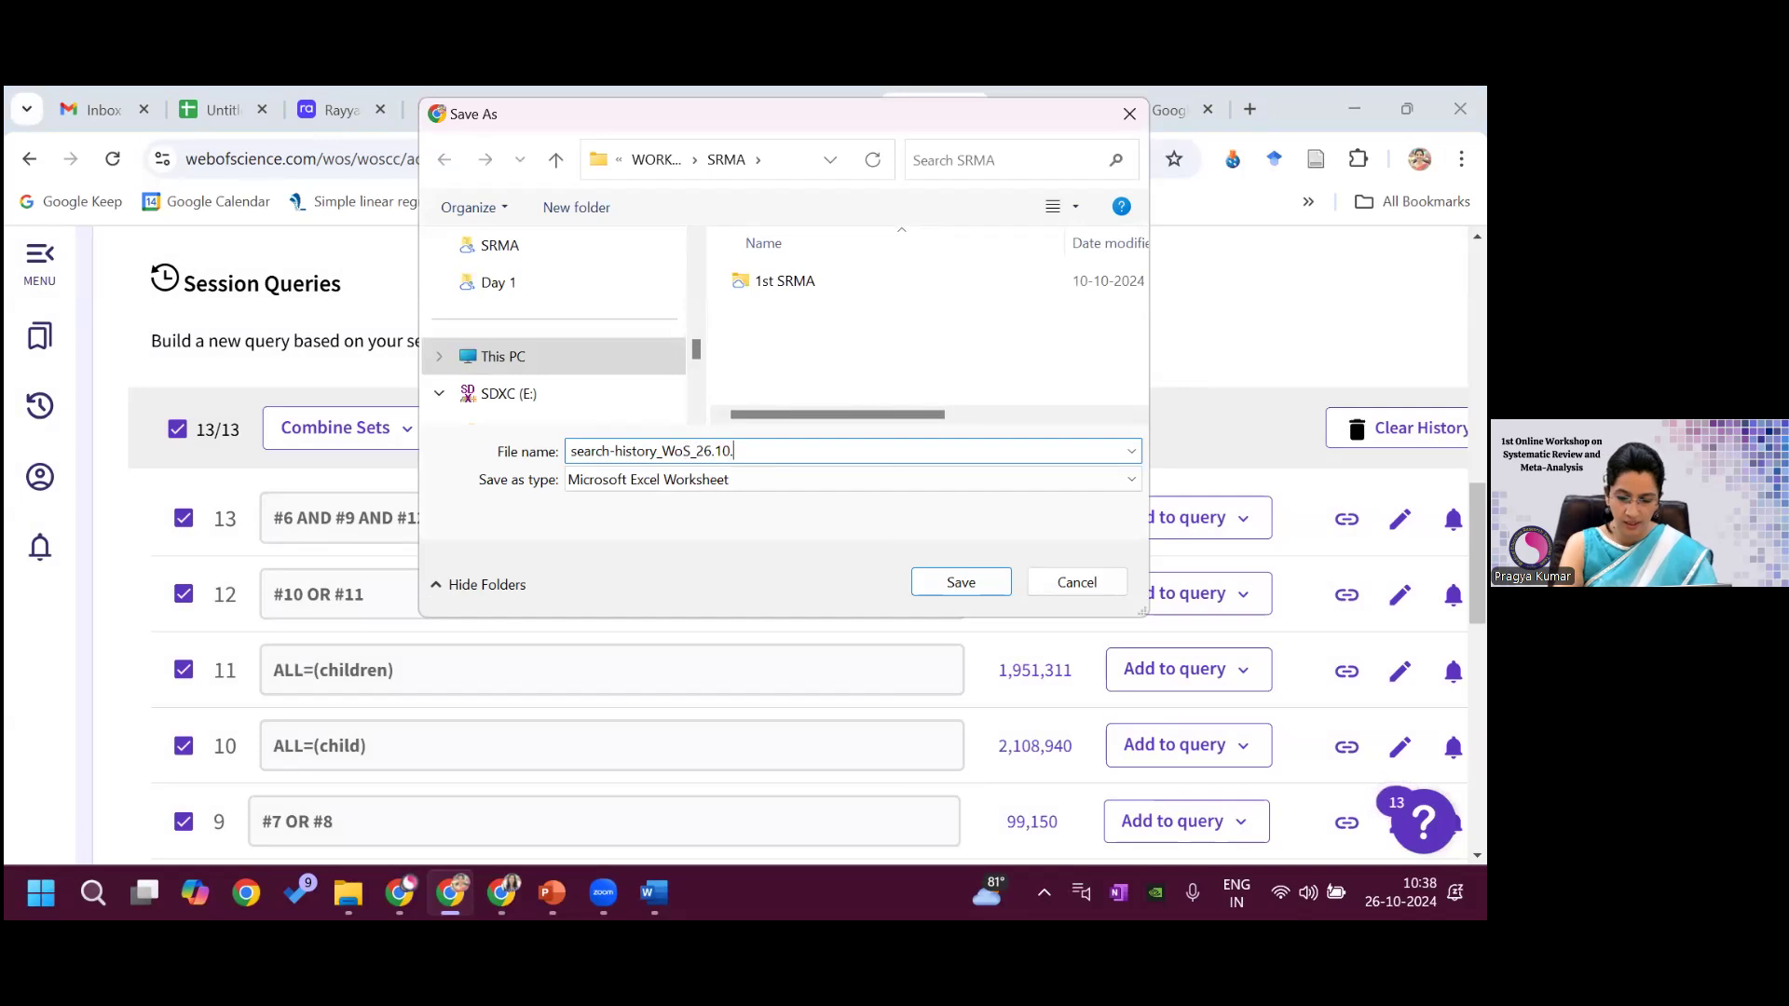
type("24")
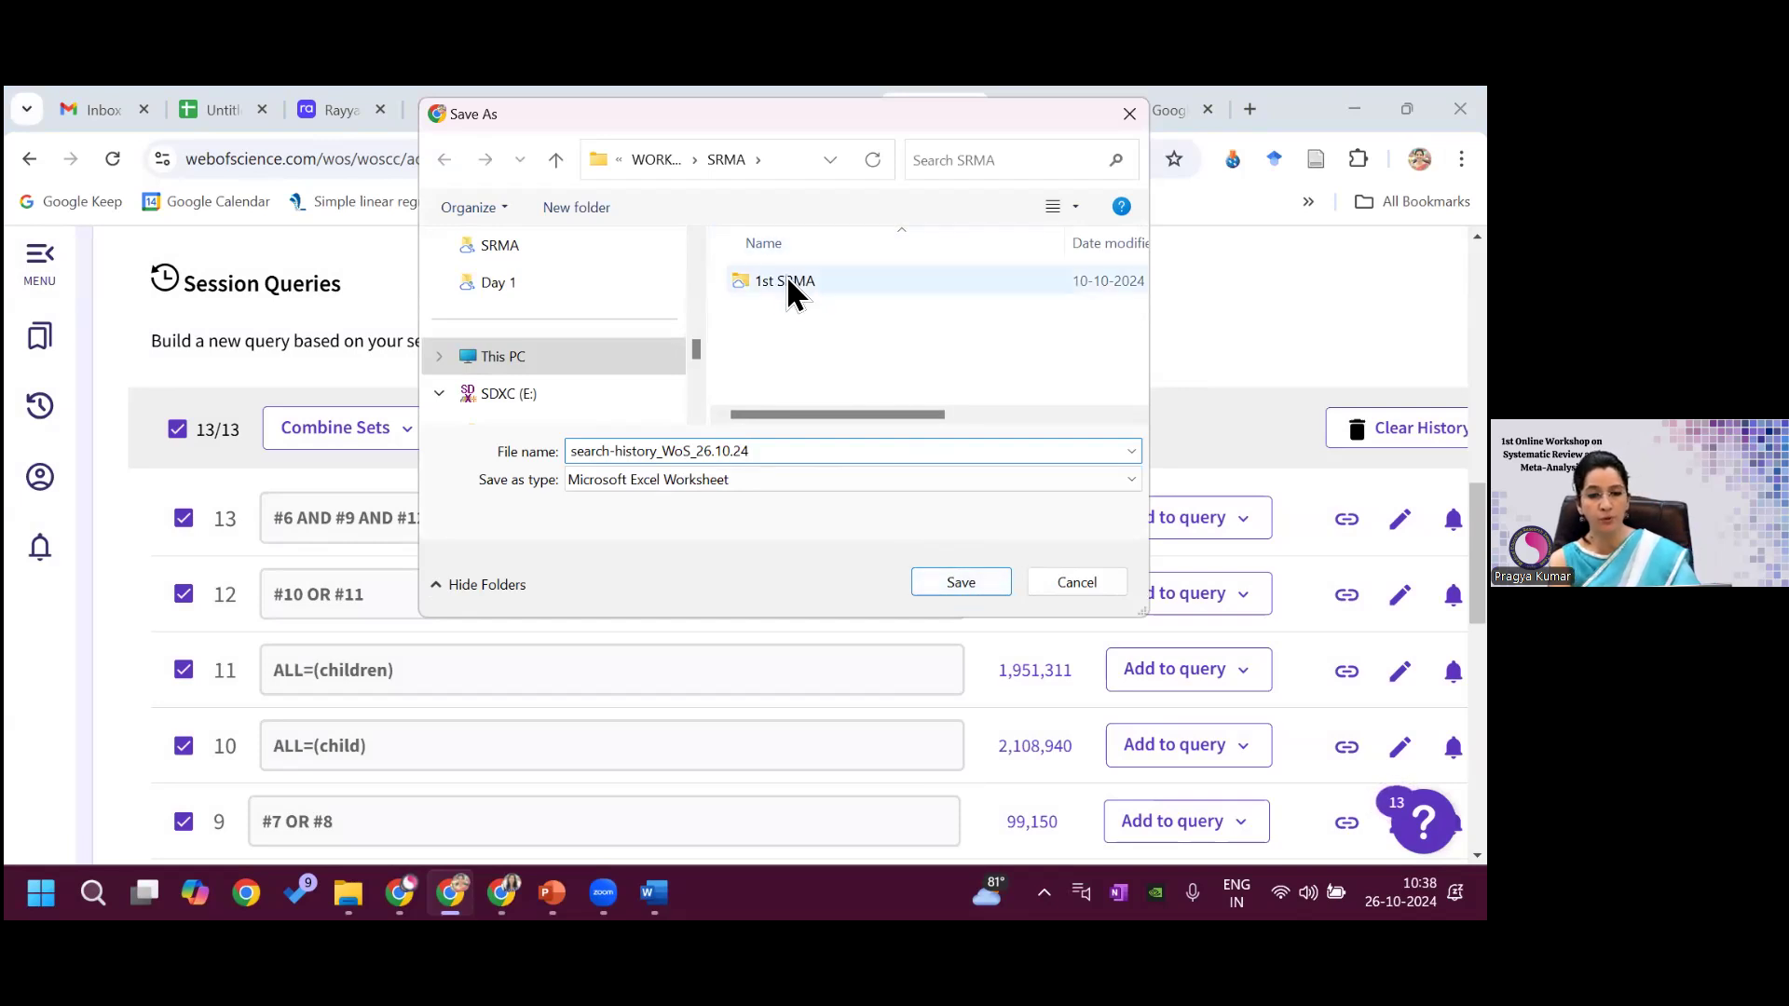
left_click(978, 575)
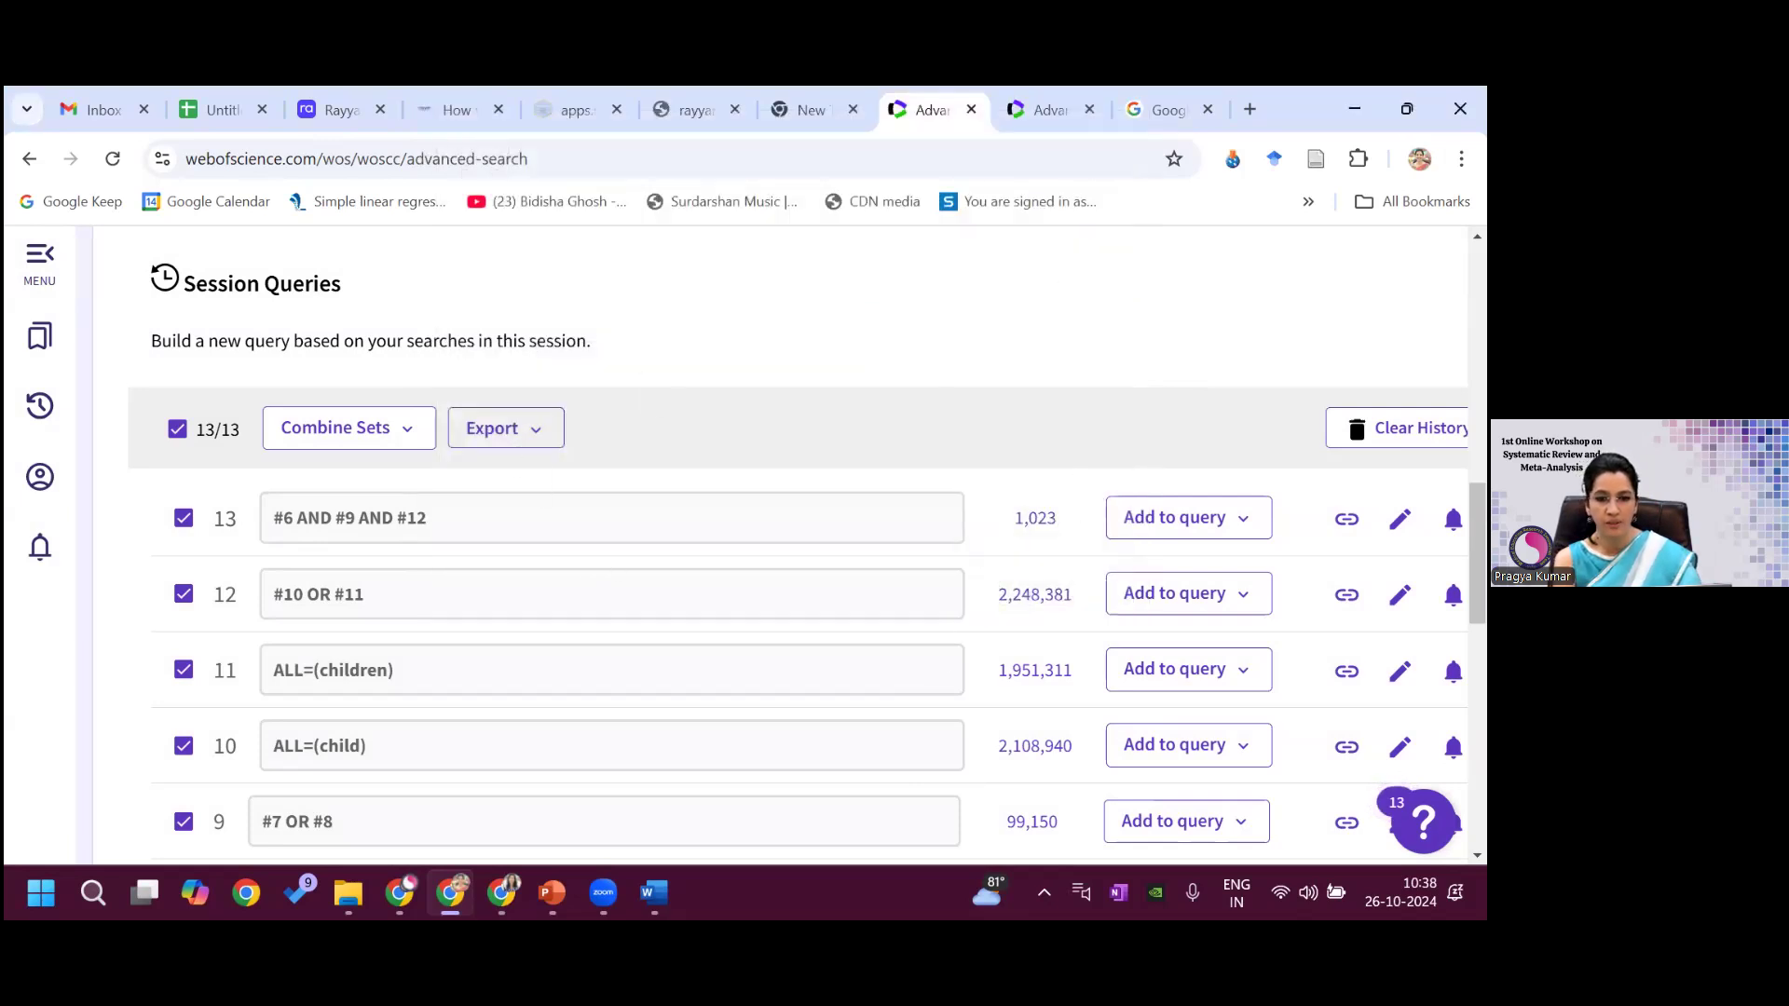
- Deselect all session queries and open the results of the #6 AND #9 AND #12 set
scroll(802, 545, "down", 5)
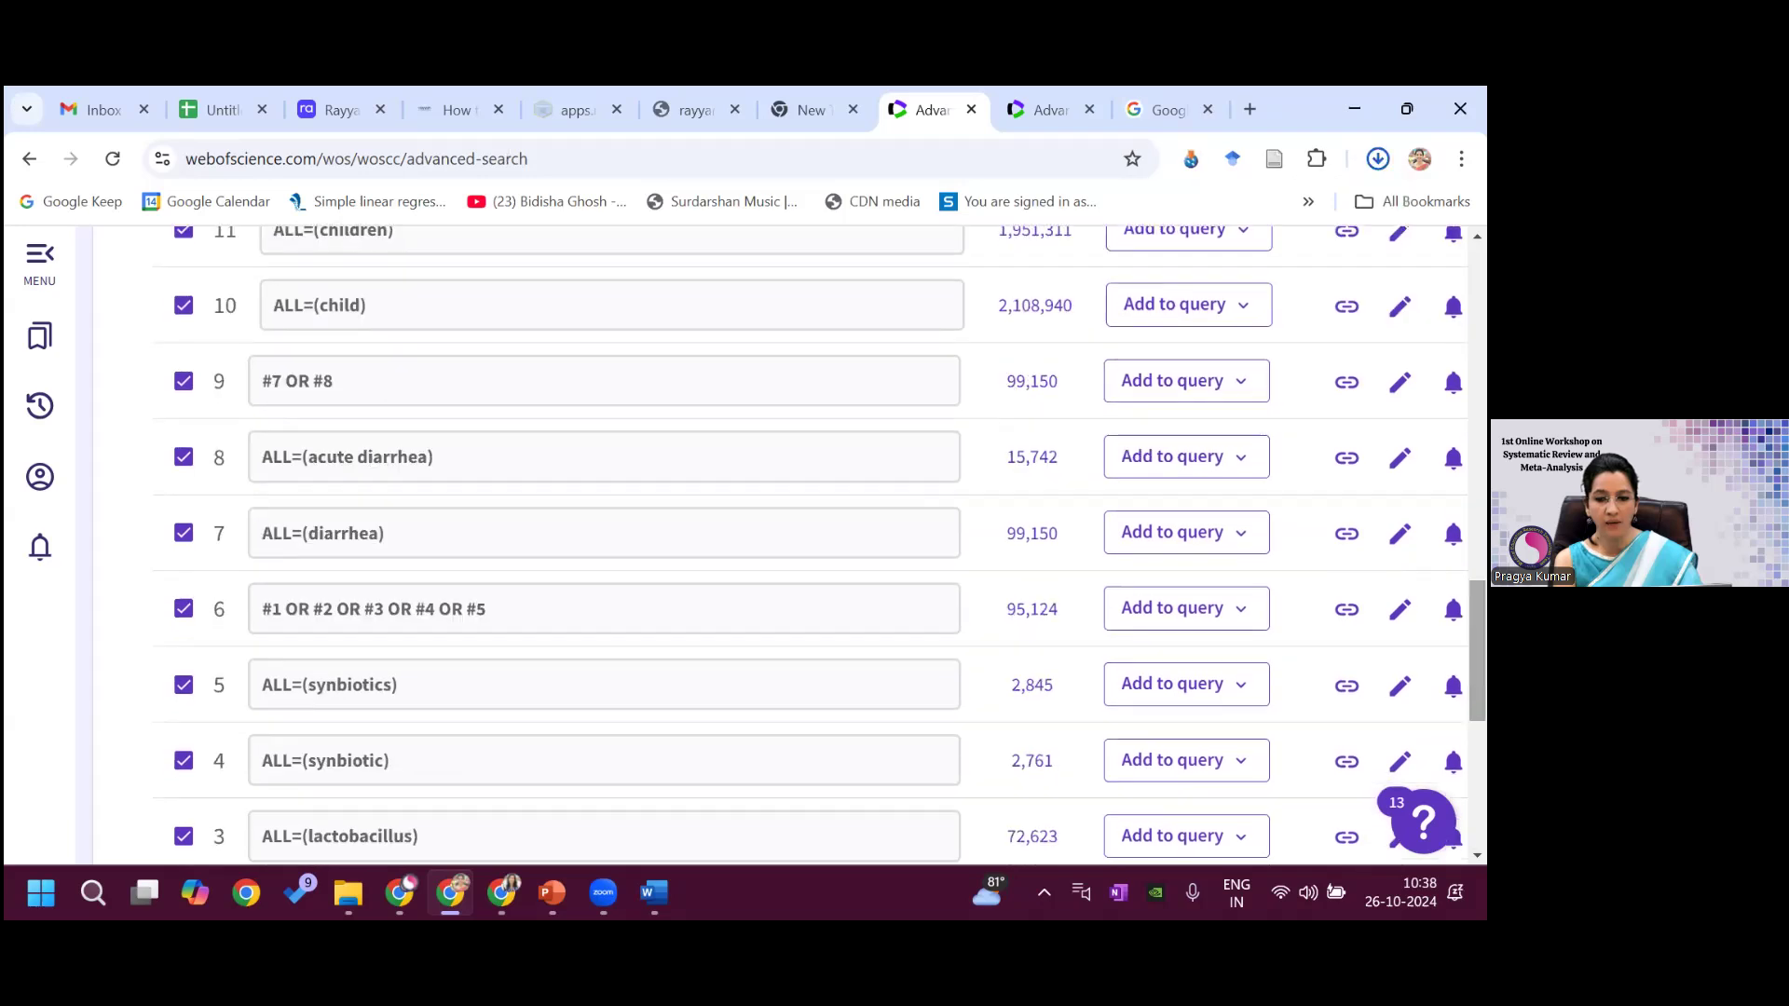
scroll(494, 399, "up", 5)
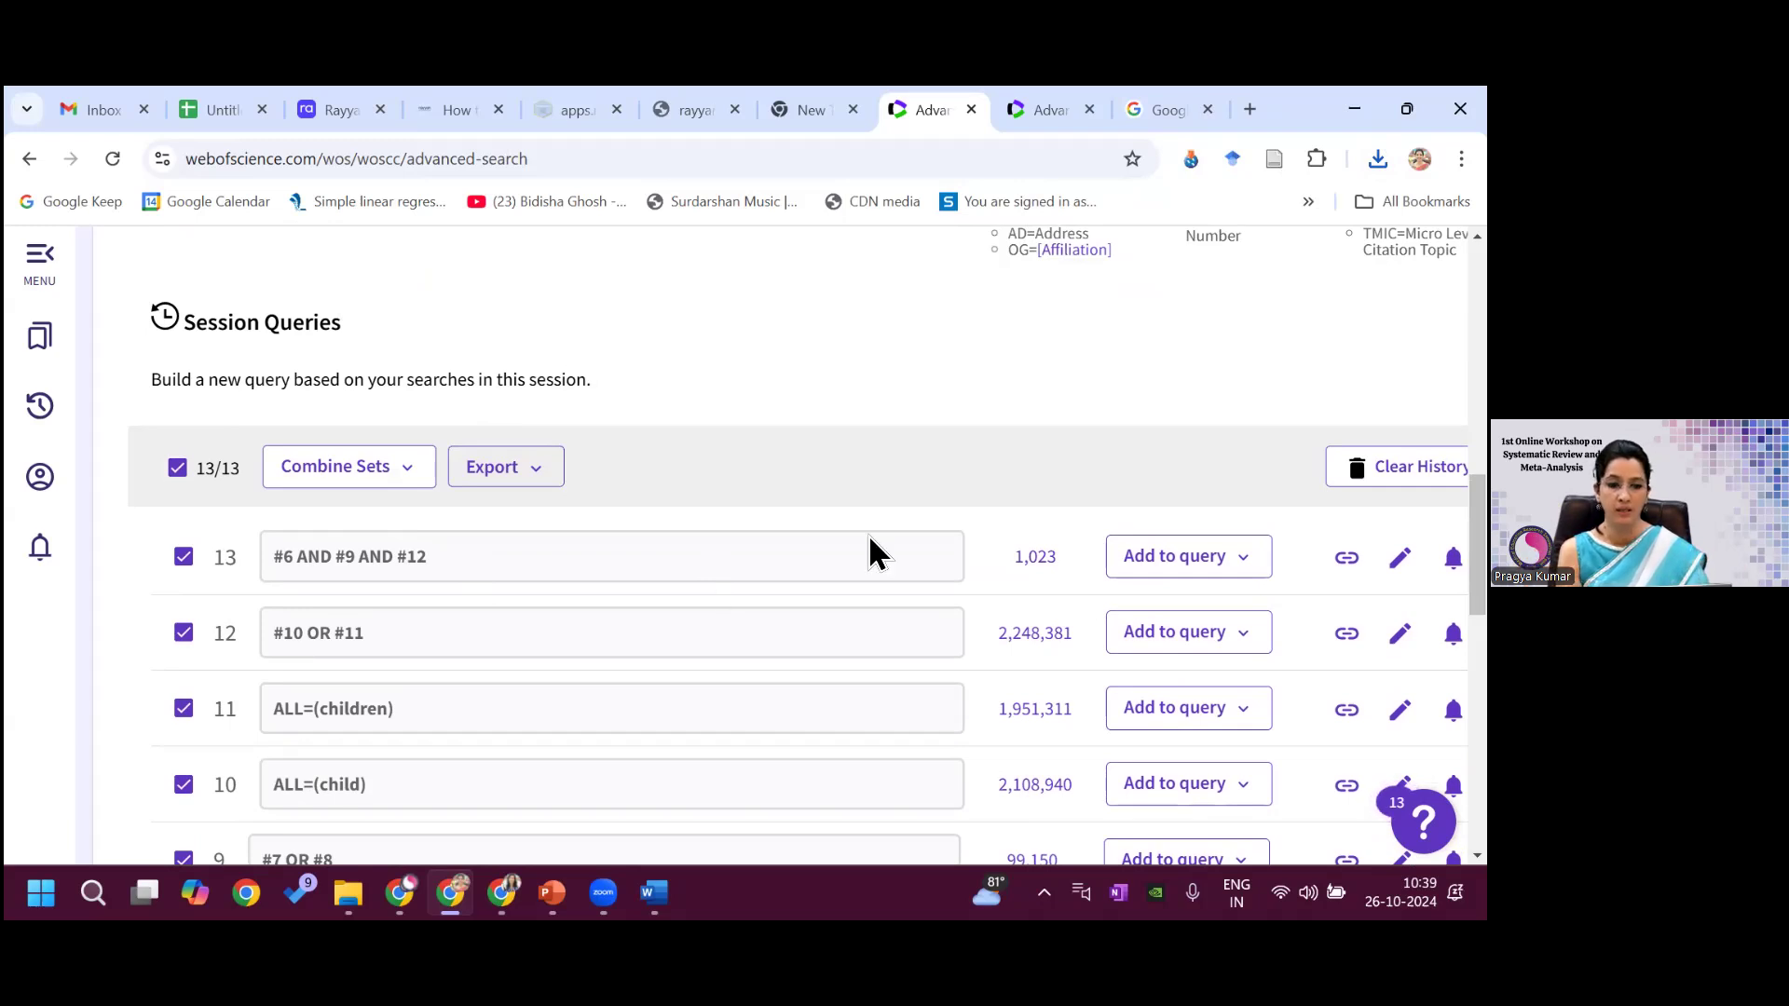
left_click(177, 467)
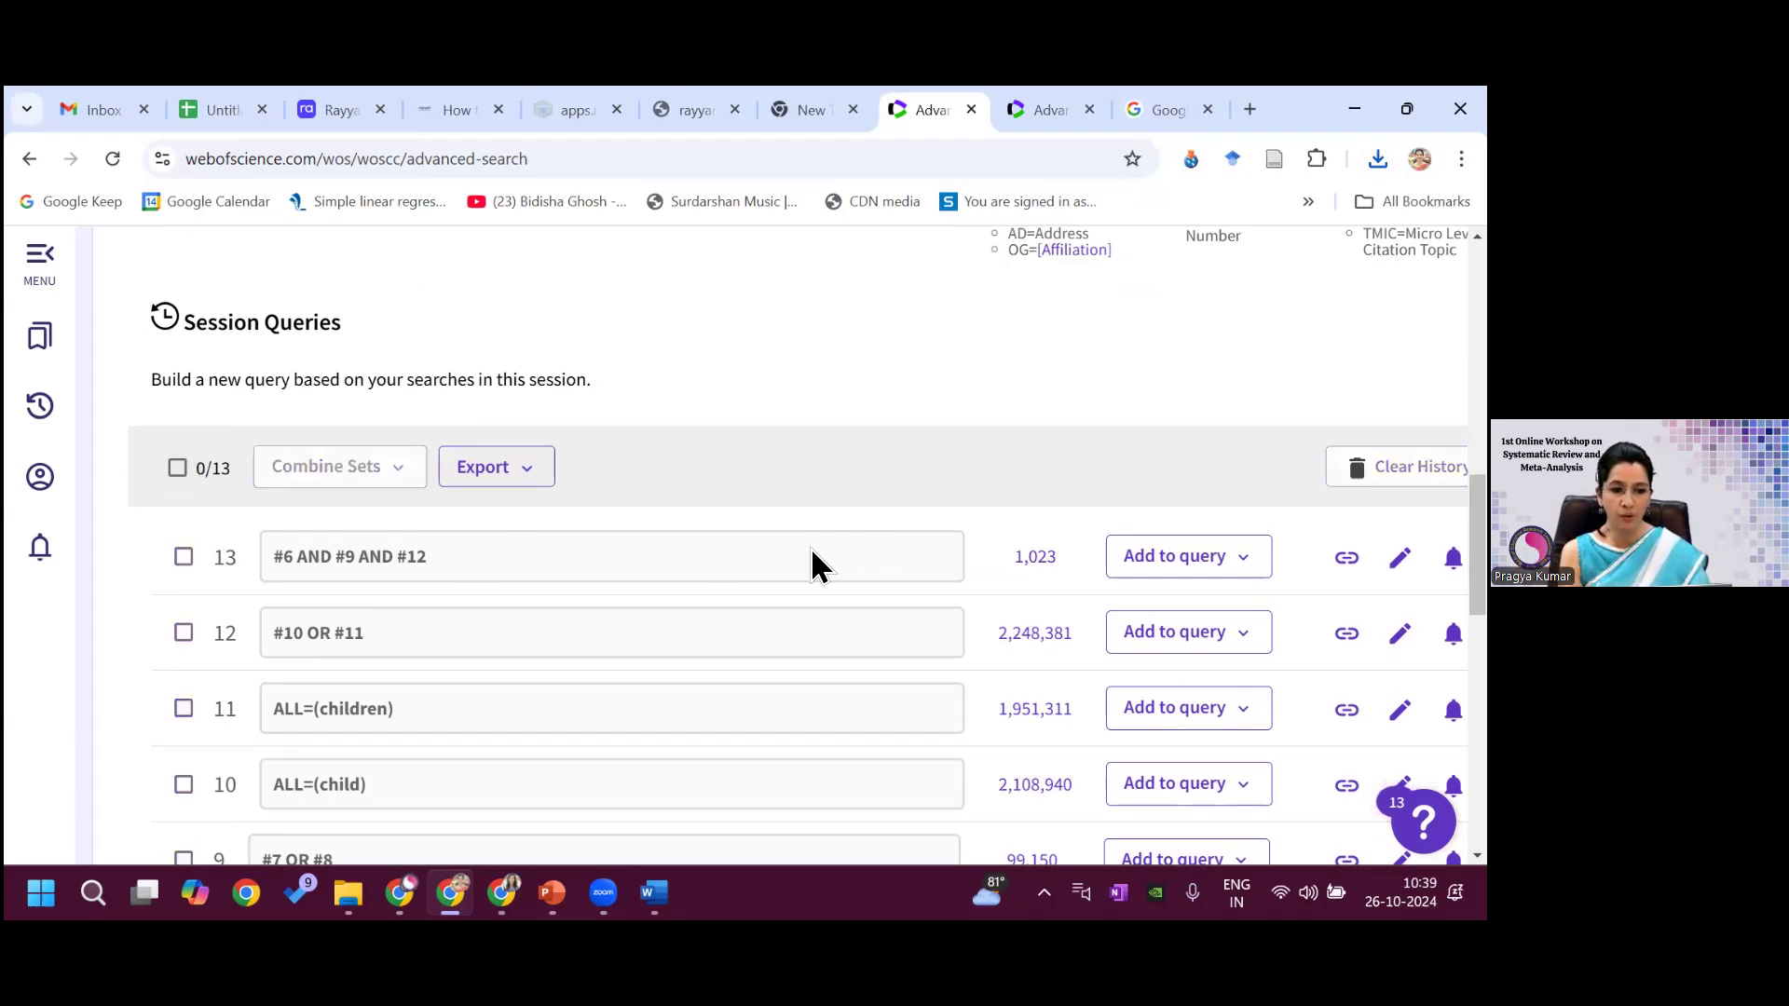
left_click(1045, 560)
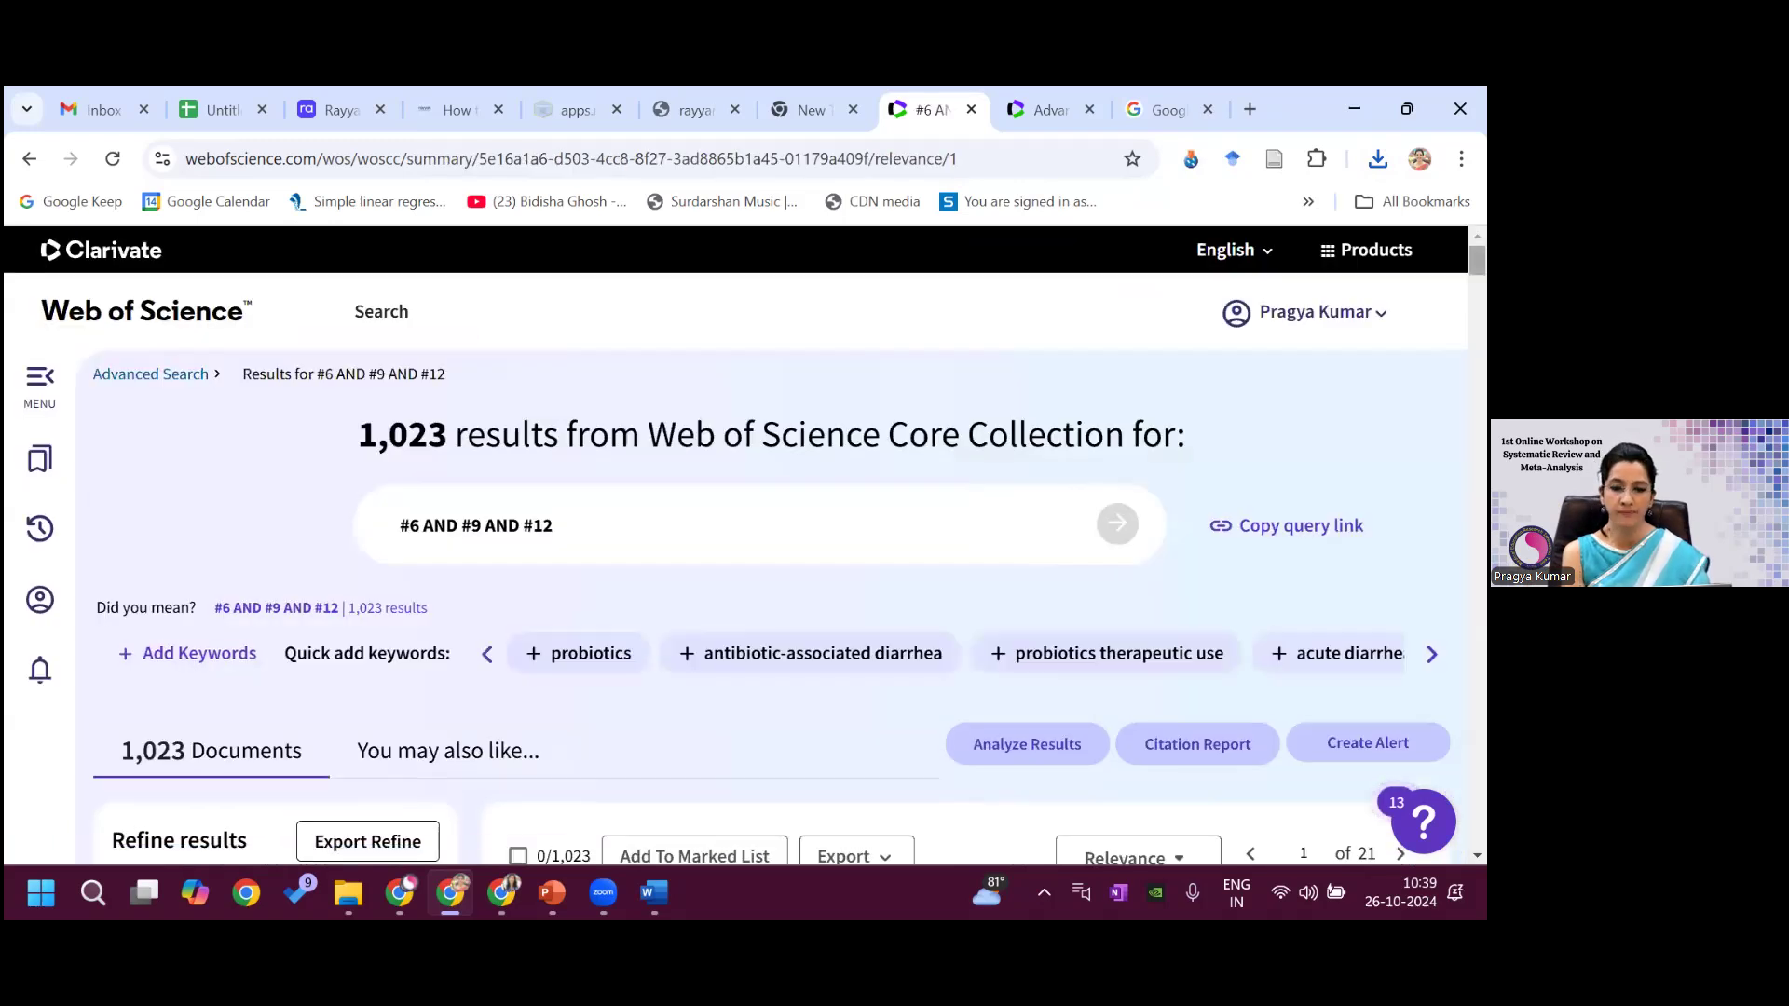
- Select all results on the first page and open the export of records to a RIS file
left_click_drag(1479, 262, 1479, 271)
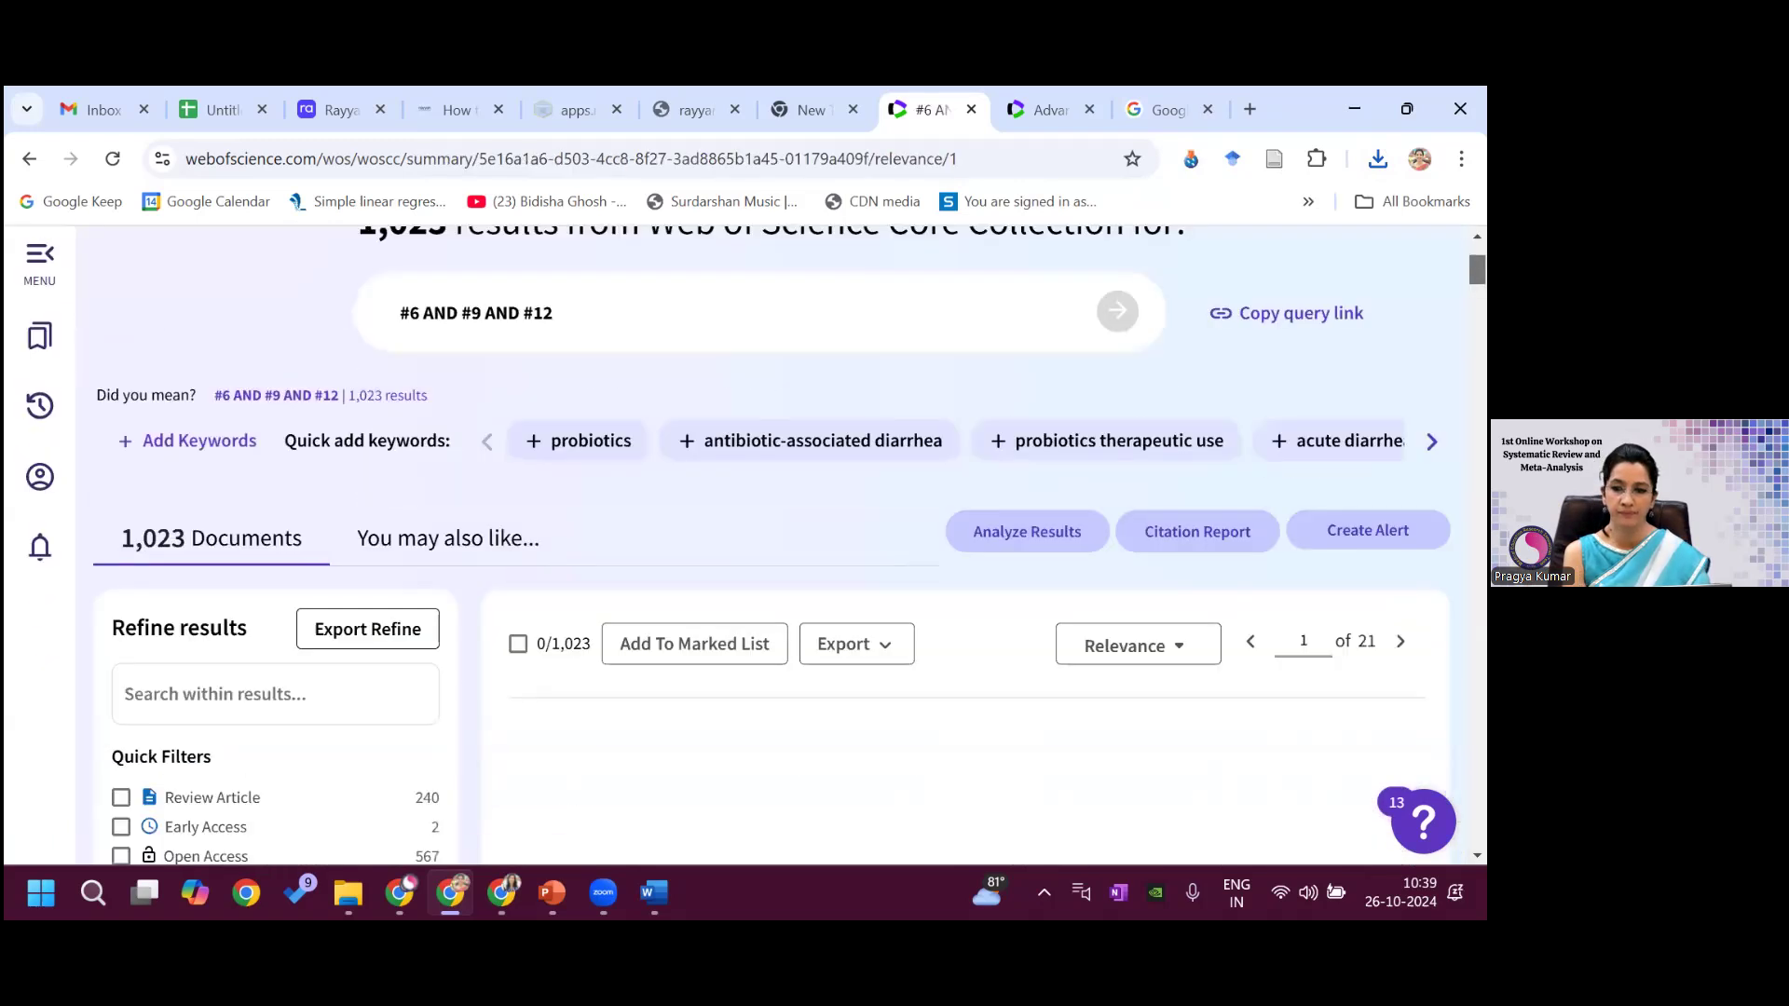
scroll(547, 337, "down", 3)
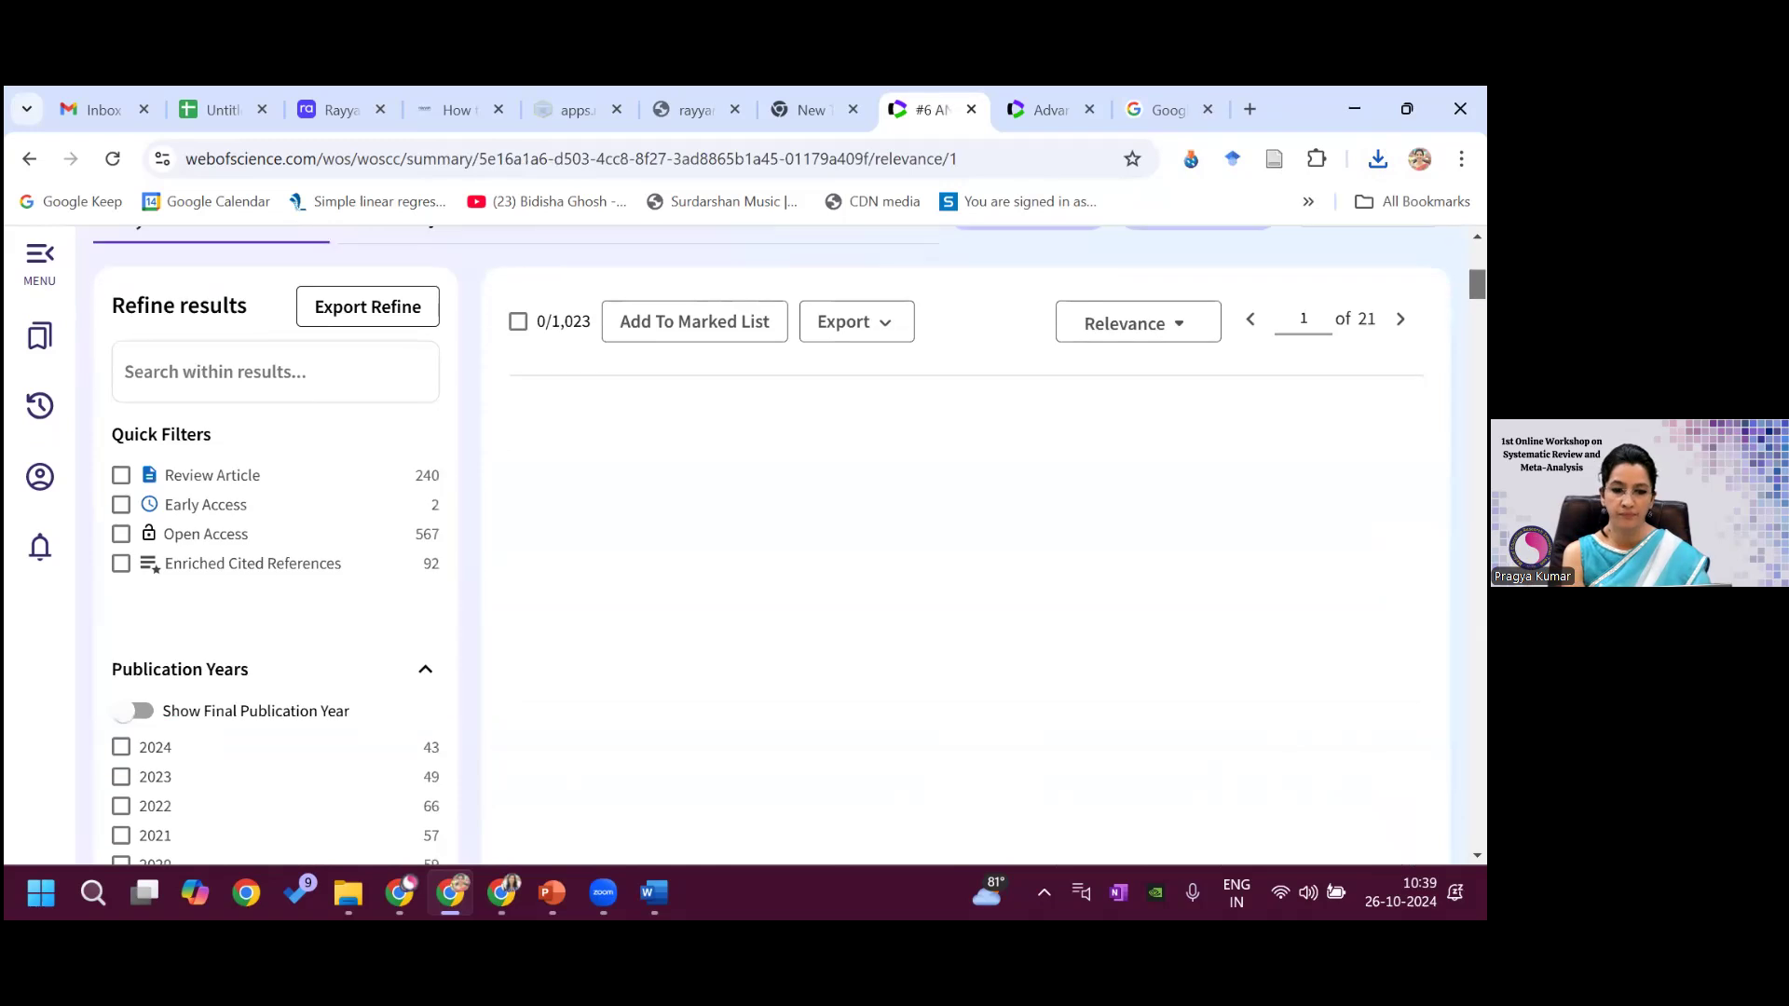
left_click(520, 324)
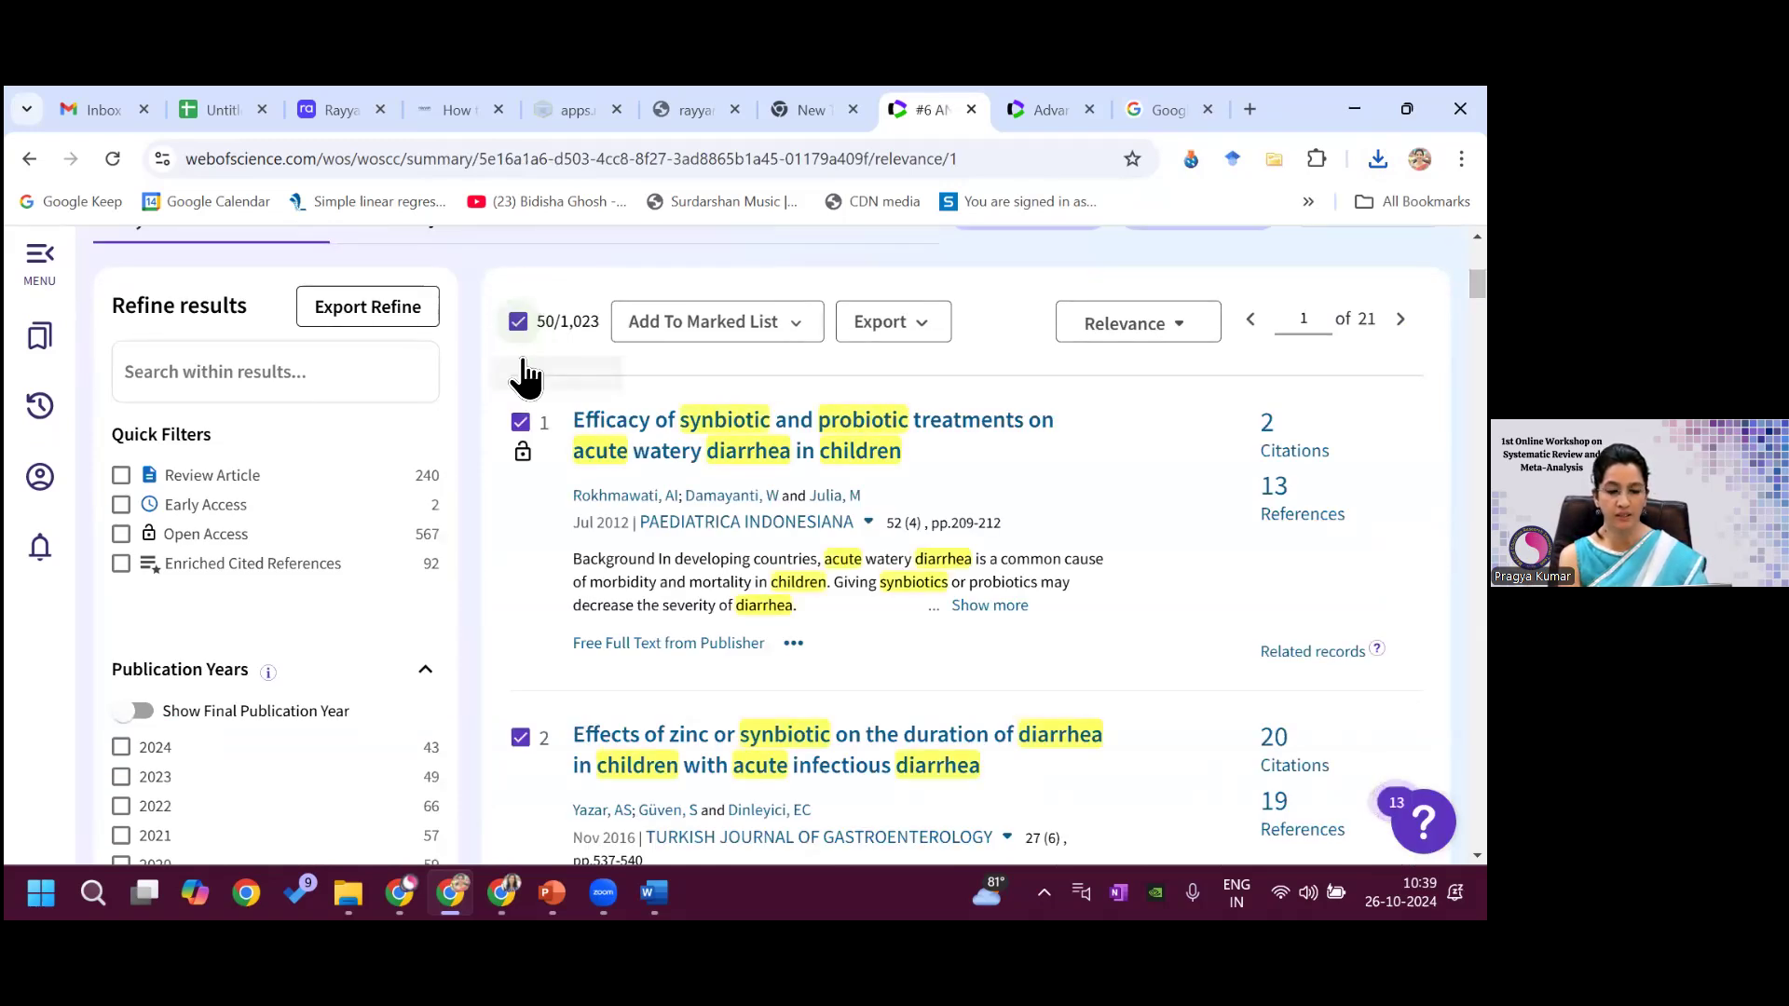
left_click(926, 346)
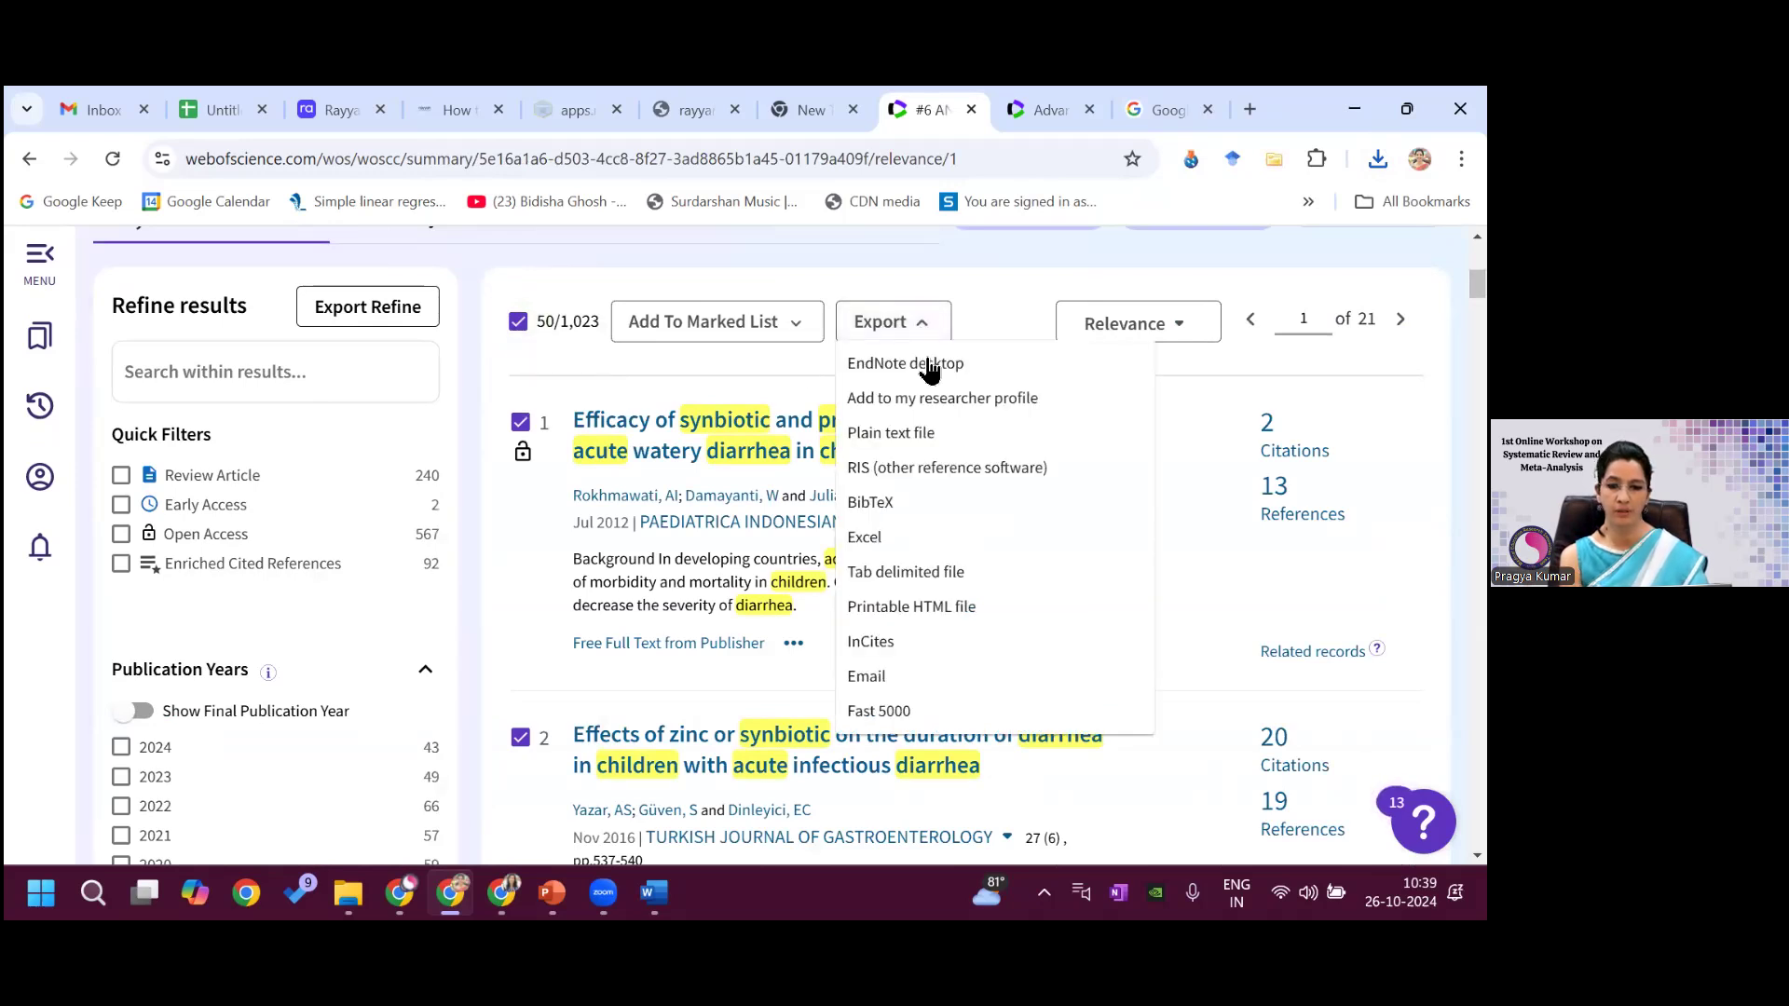
left_click(925, 469)
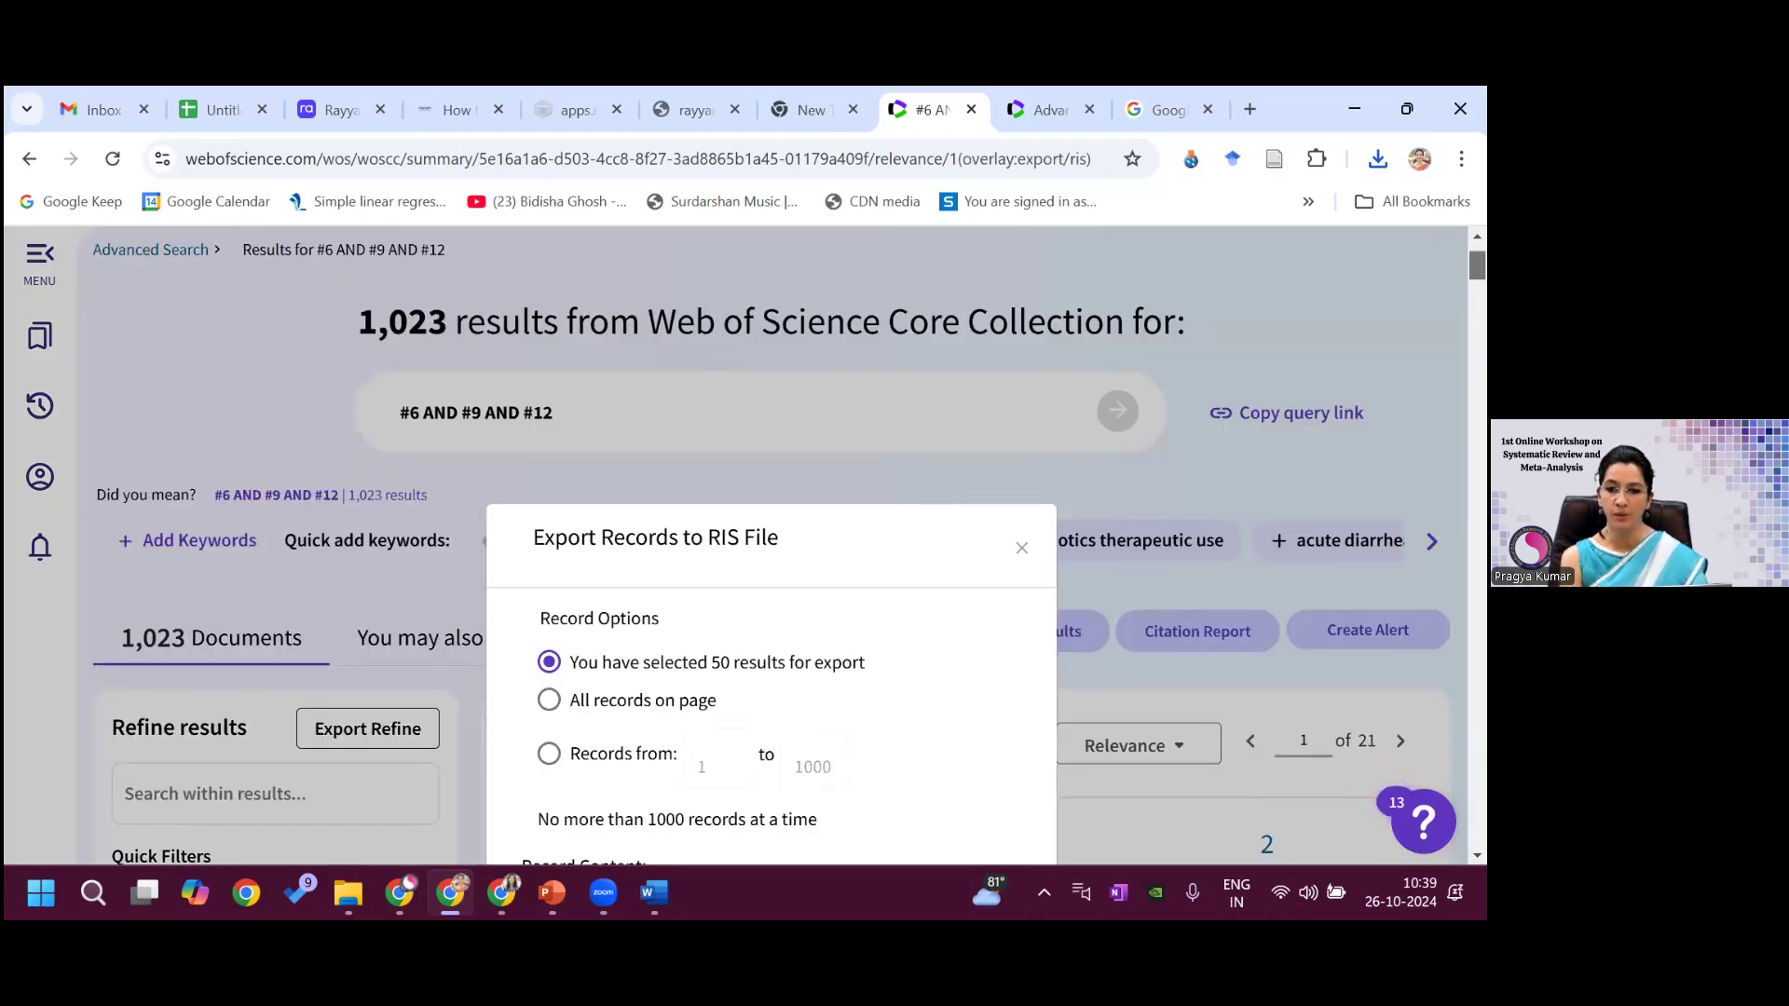
- Export records 1 to 1000 to RIS with Author, Title, Source, Abstract as the record content
scroll(912, 407, "down", 3)
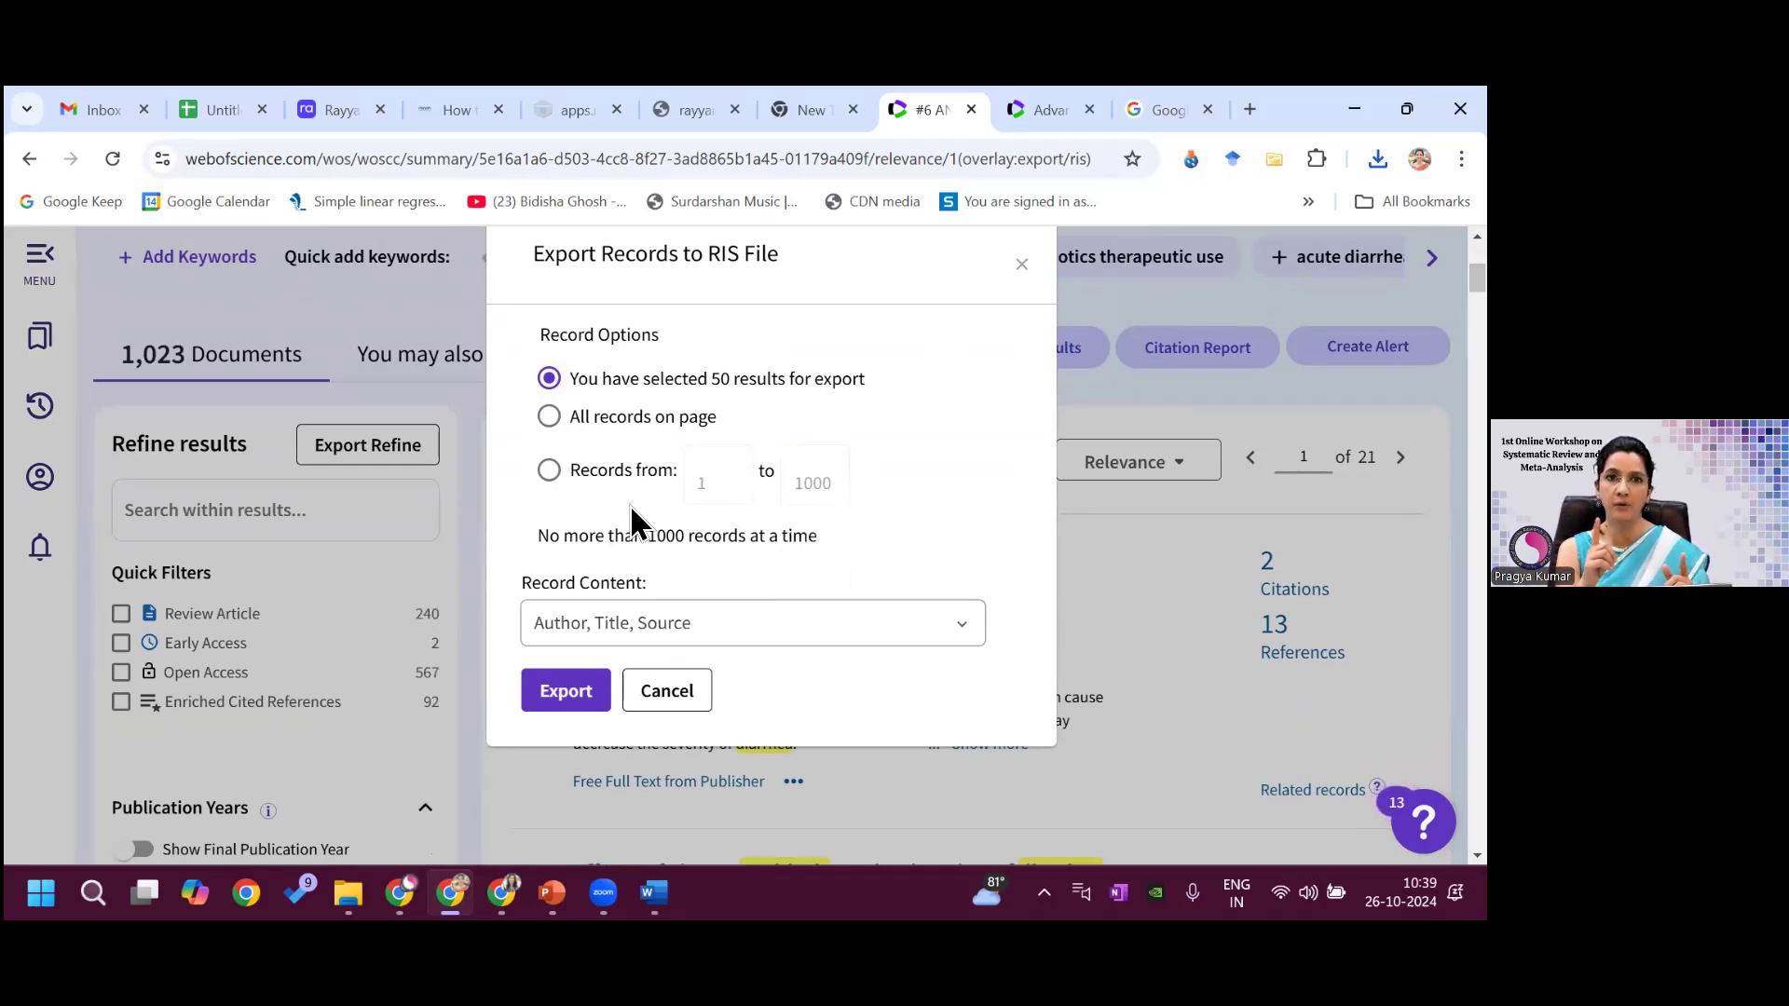
left_click(549, 471)
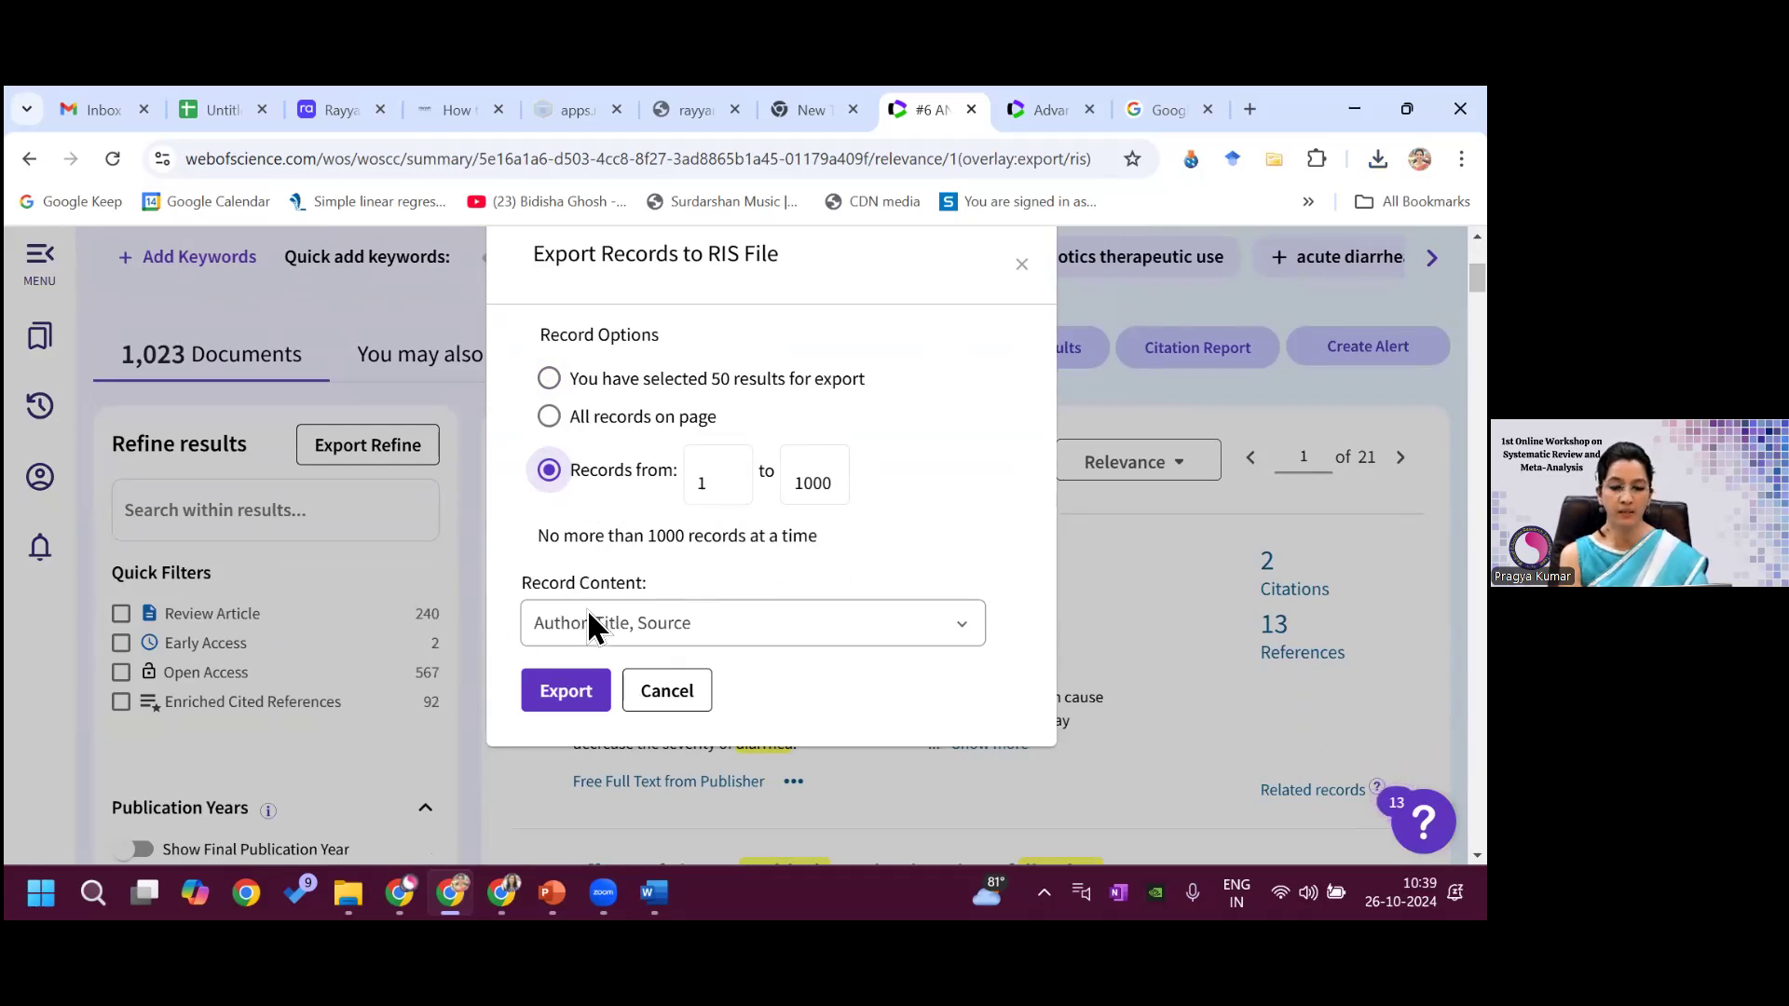
left_click(968, 637)
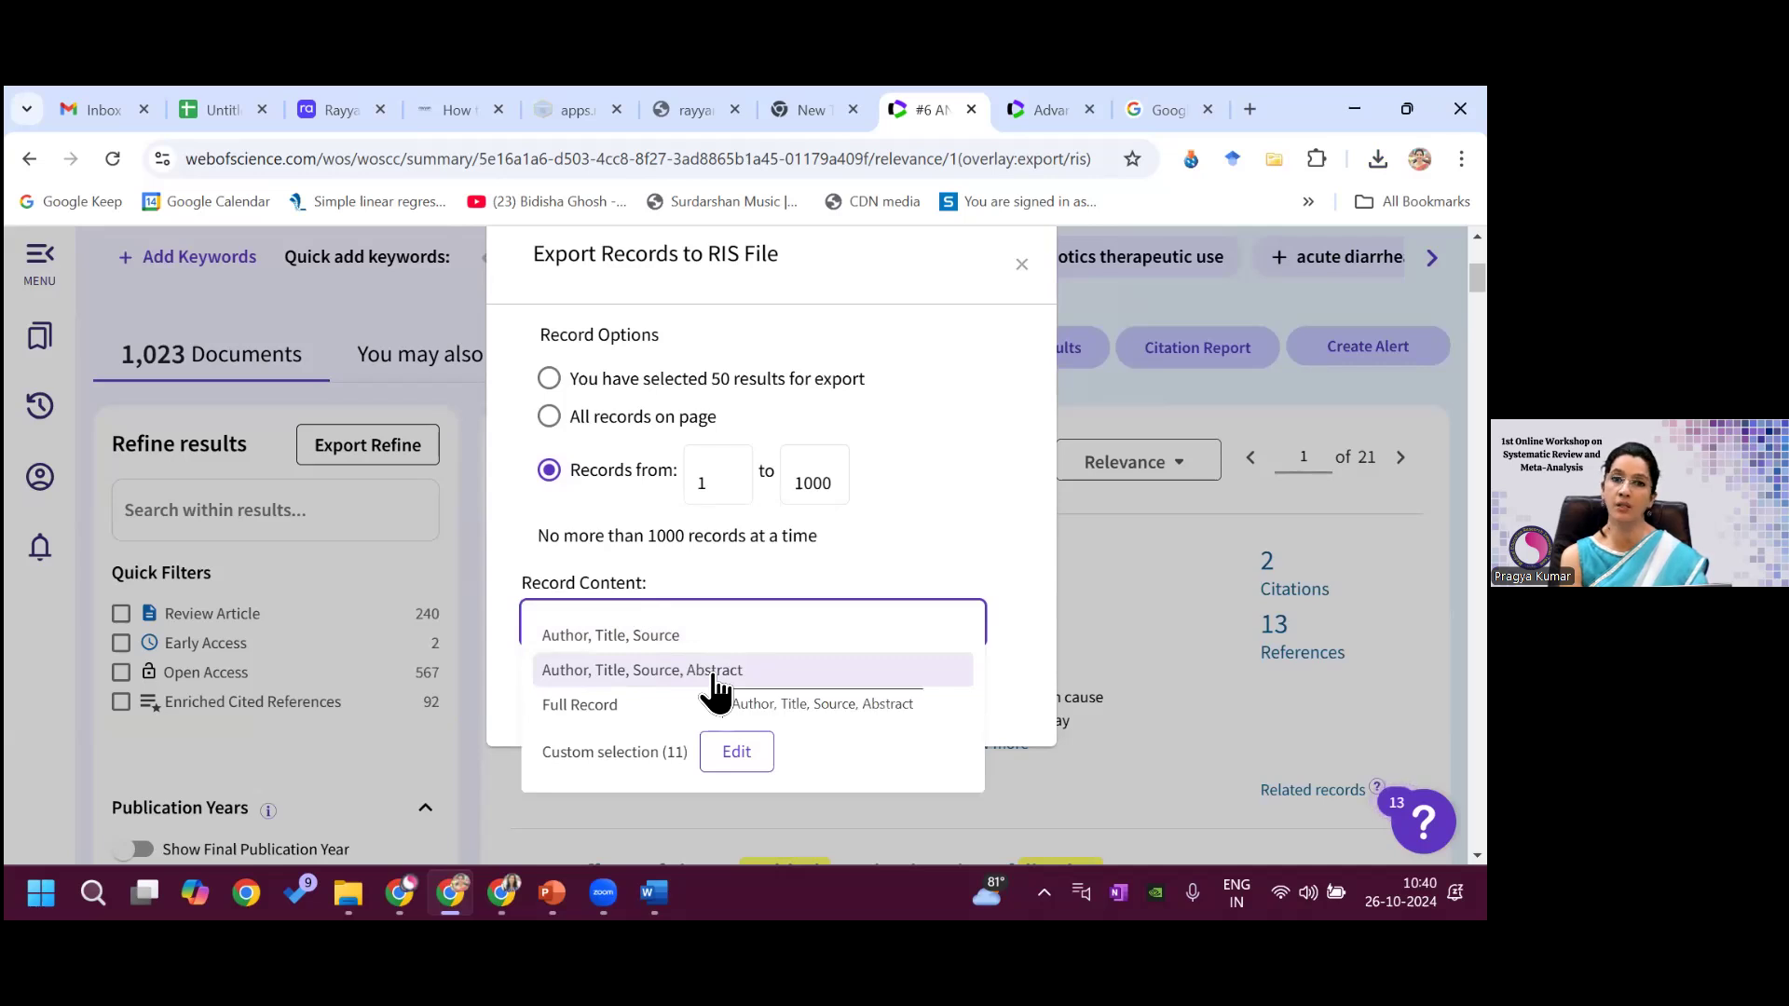
left_click(647, 668)
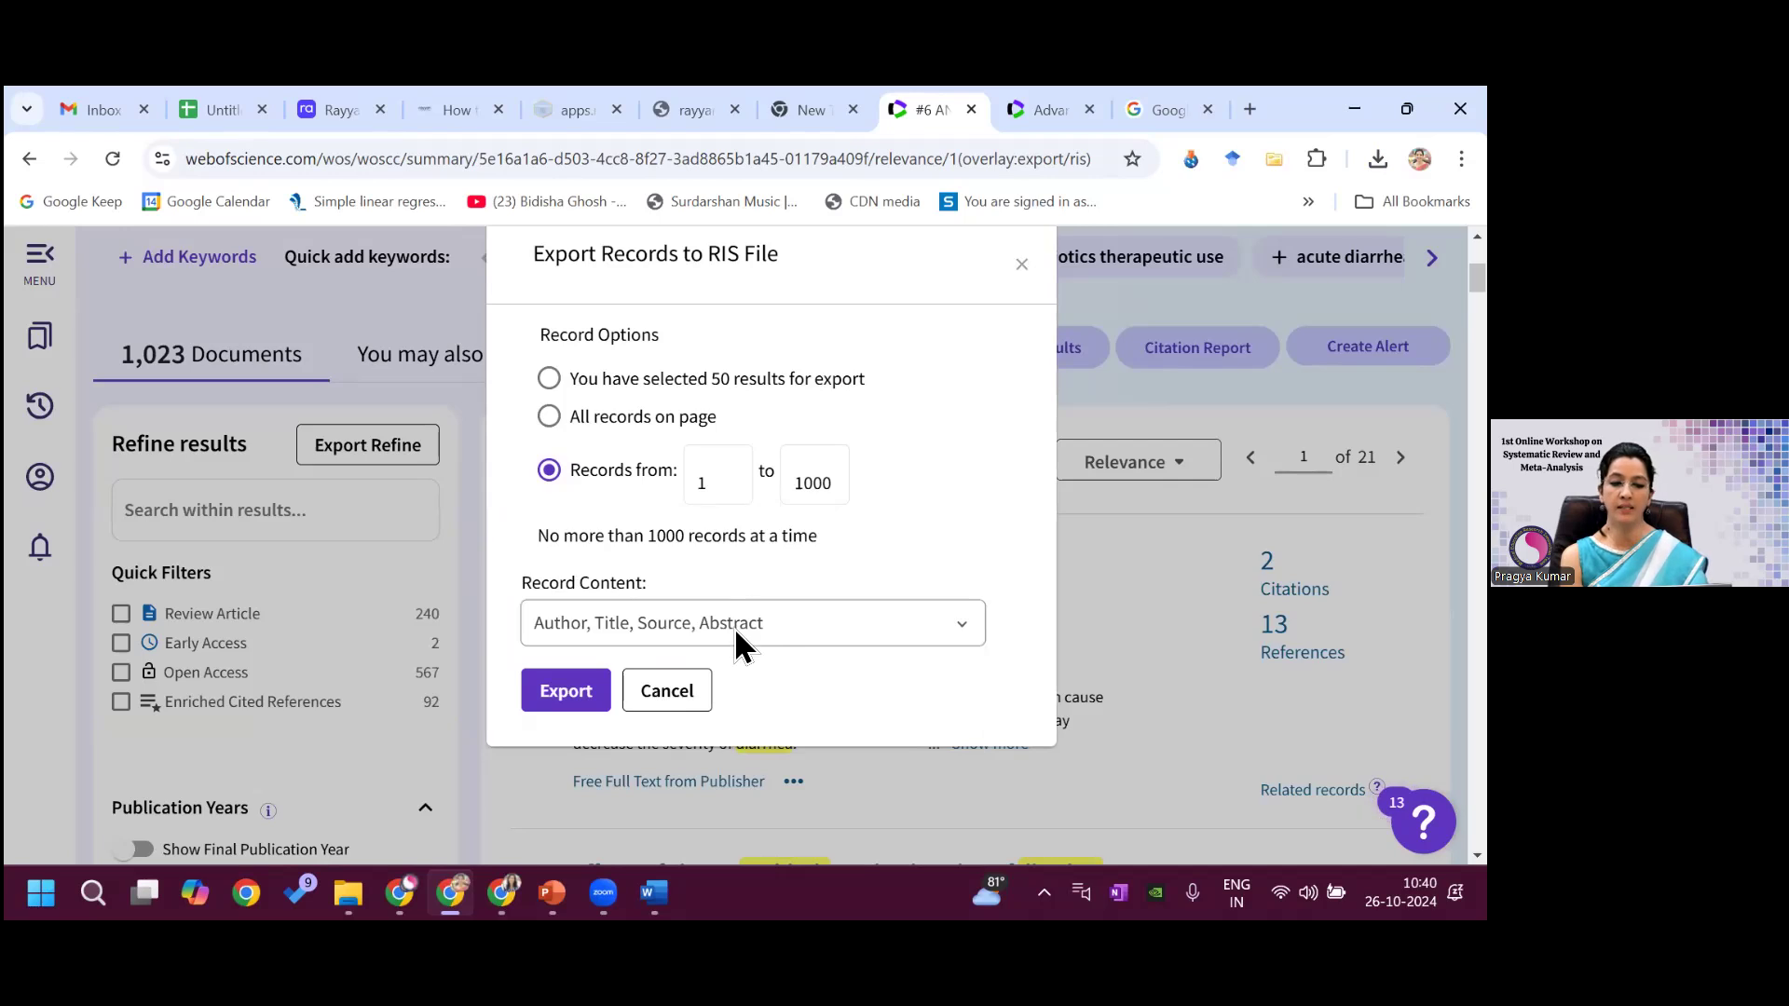
left_click(963, 640)
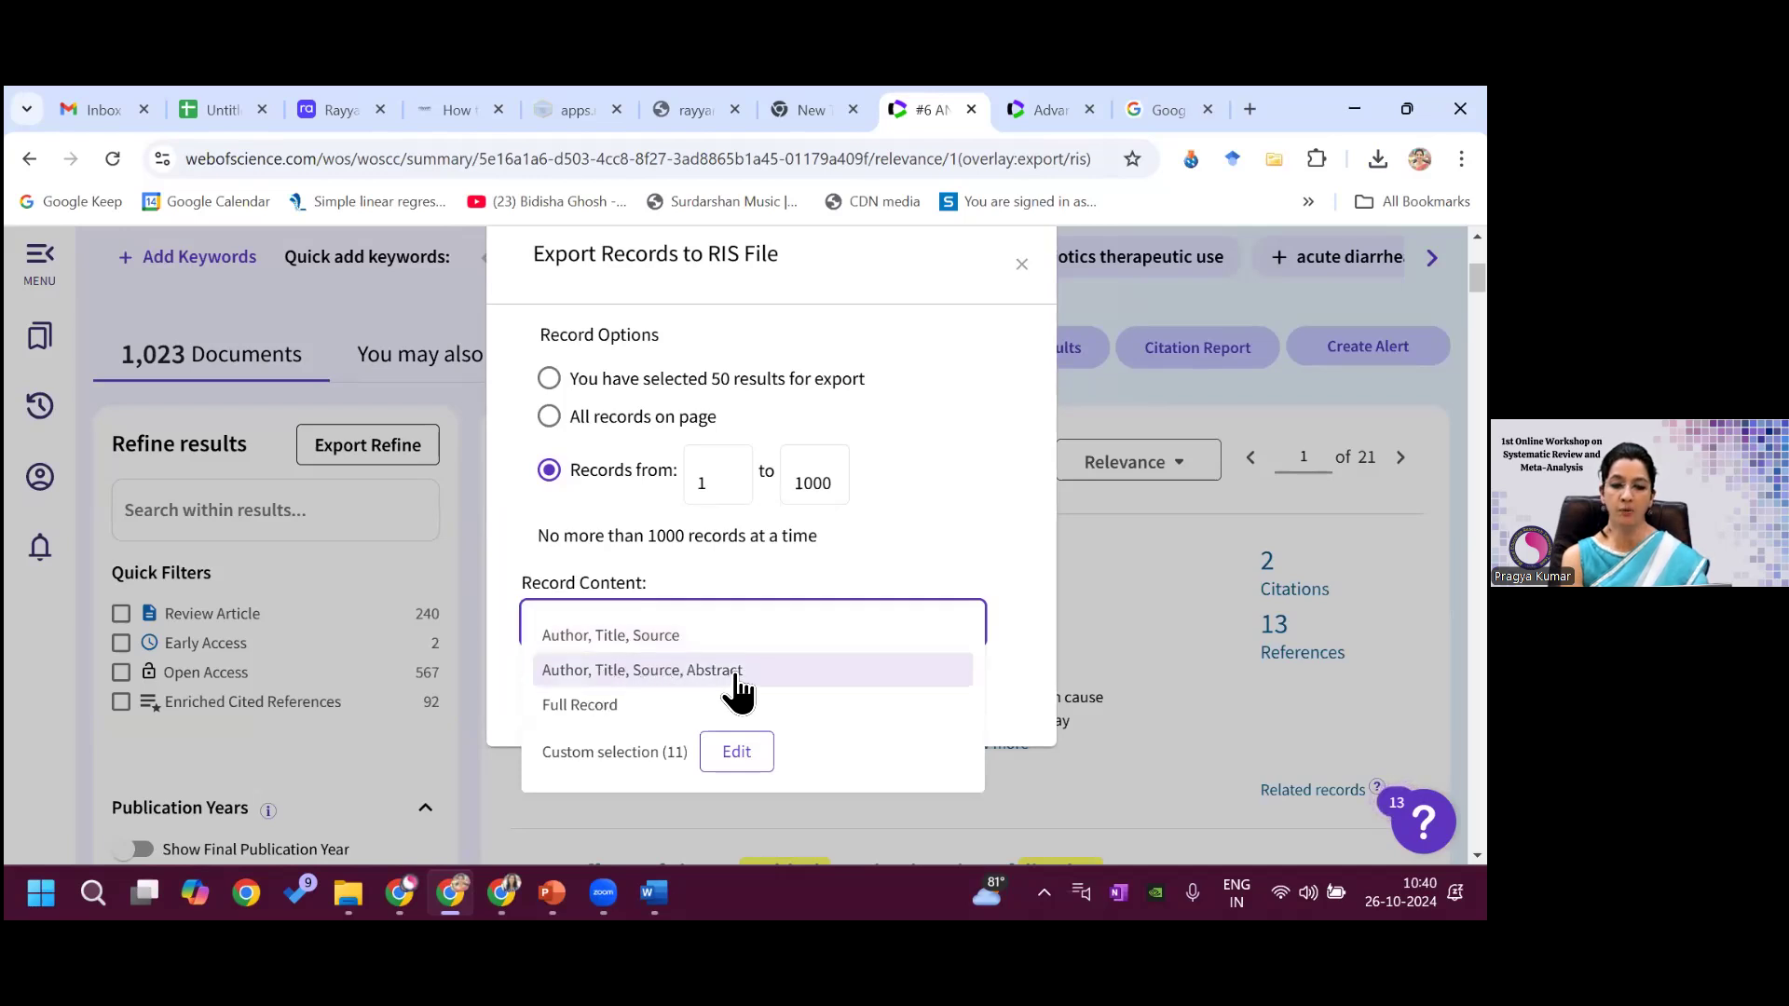
left_click(736, 689)
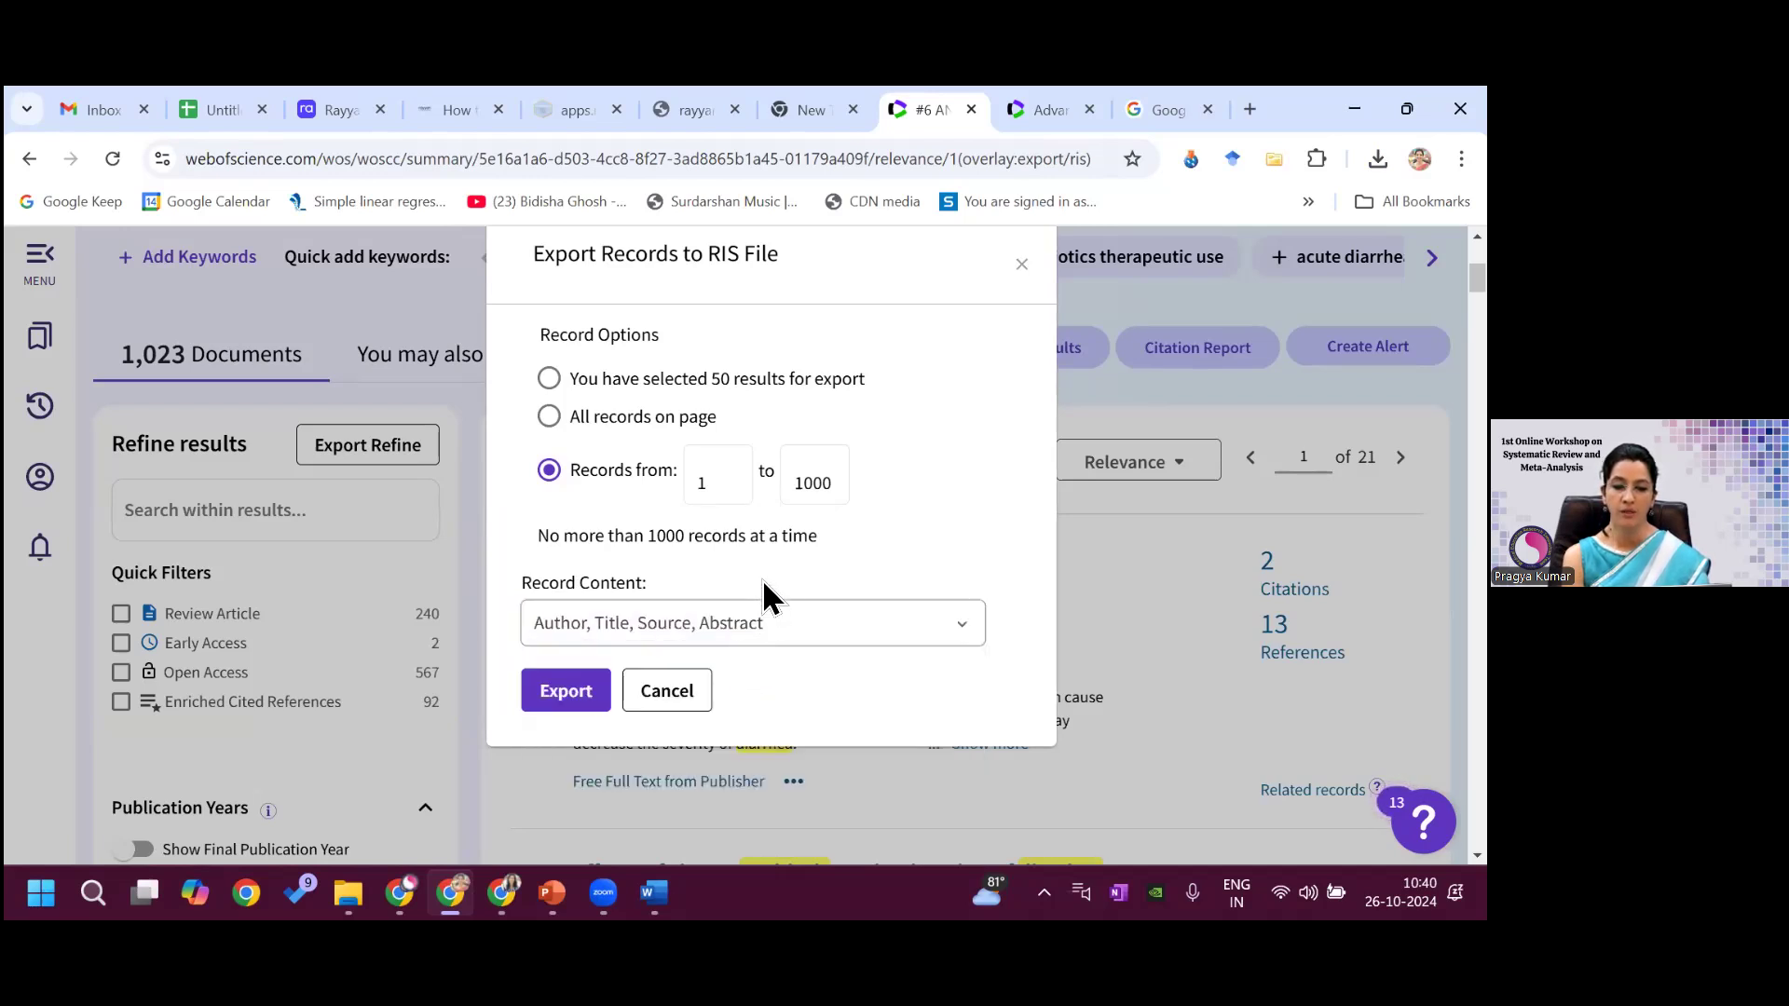
left_click(562, 697)
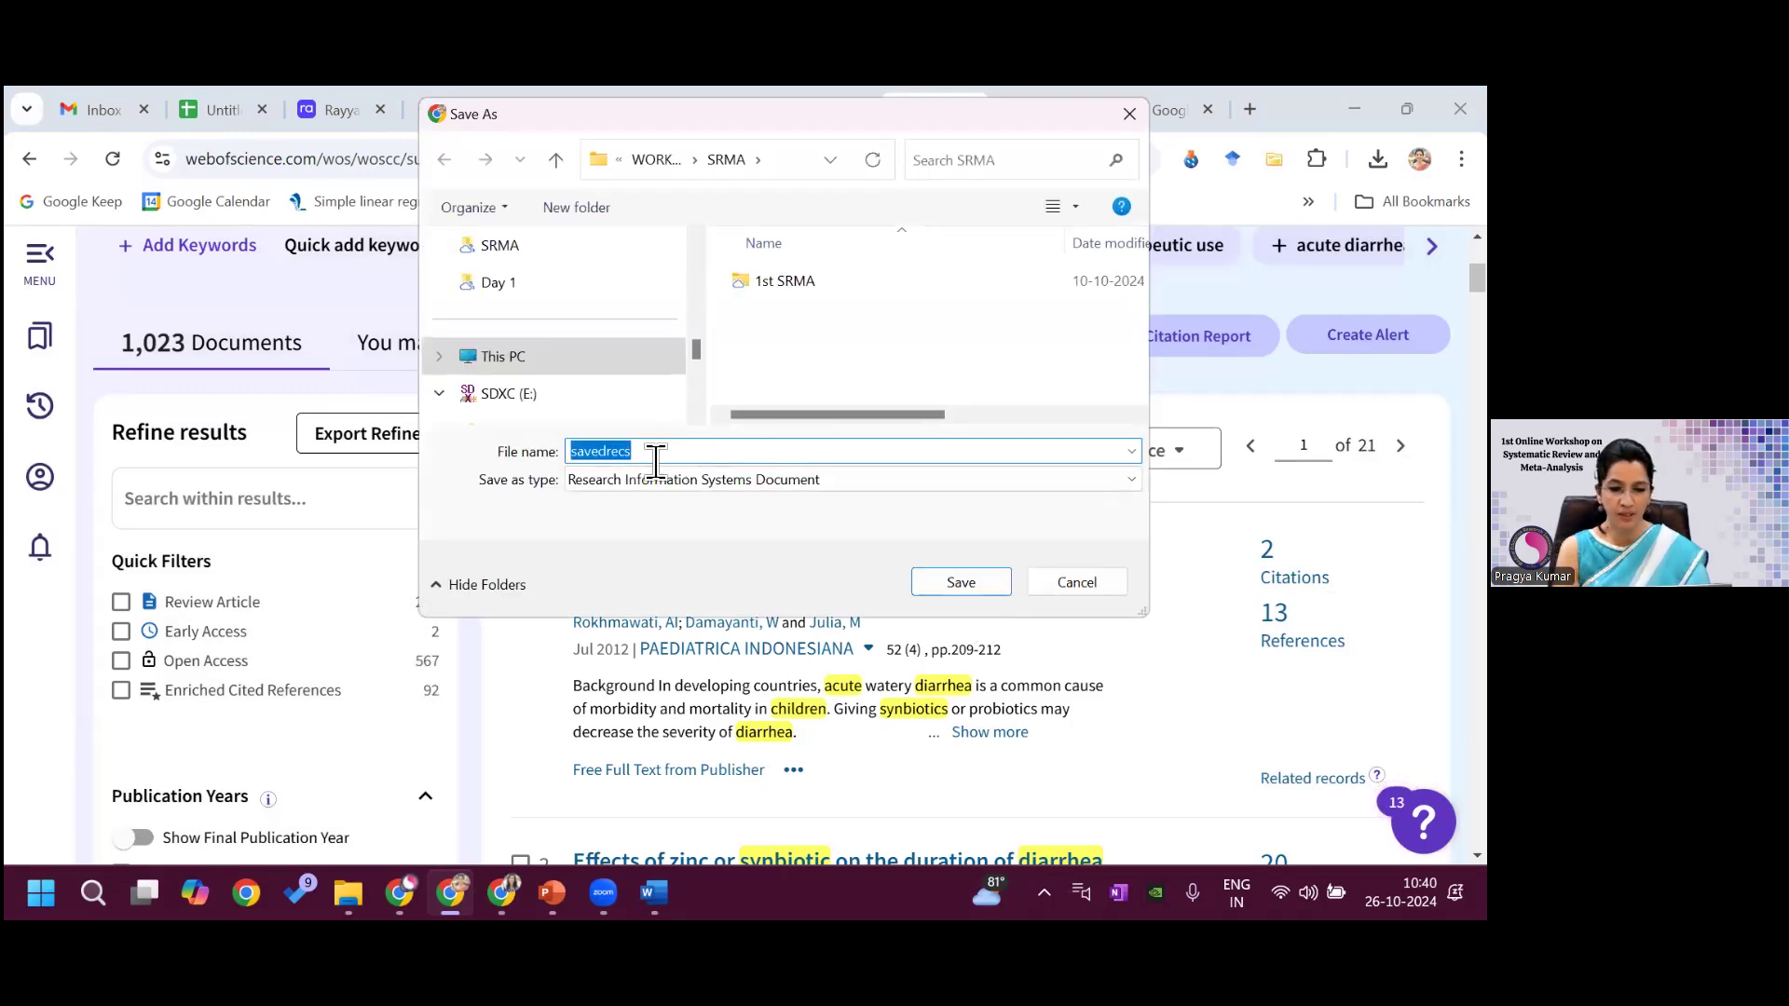
- Save the RIS file as Citation_WOS_26.10.24 in the 1st SRMA_Shared with Participants folder inside 1st SRMA
type("C")
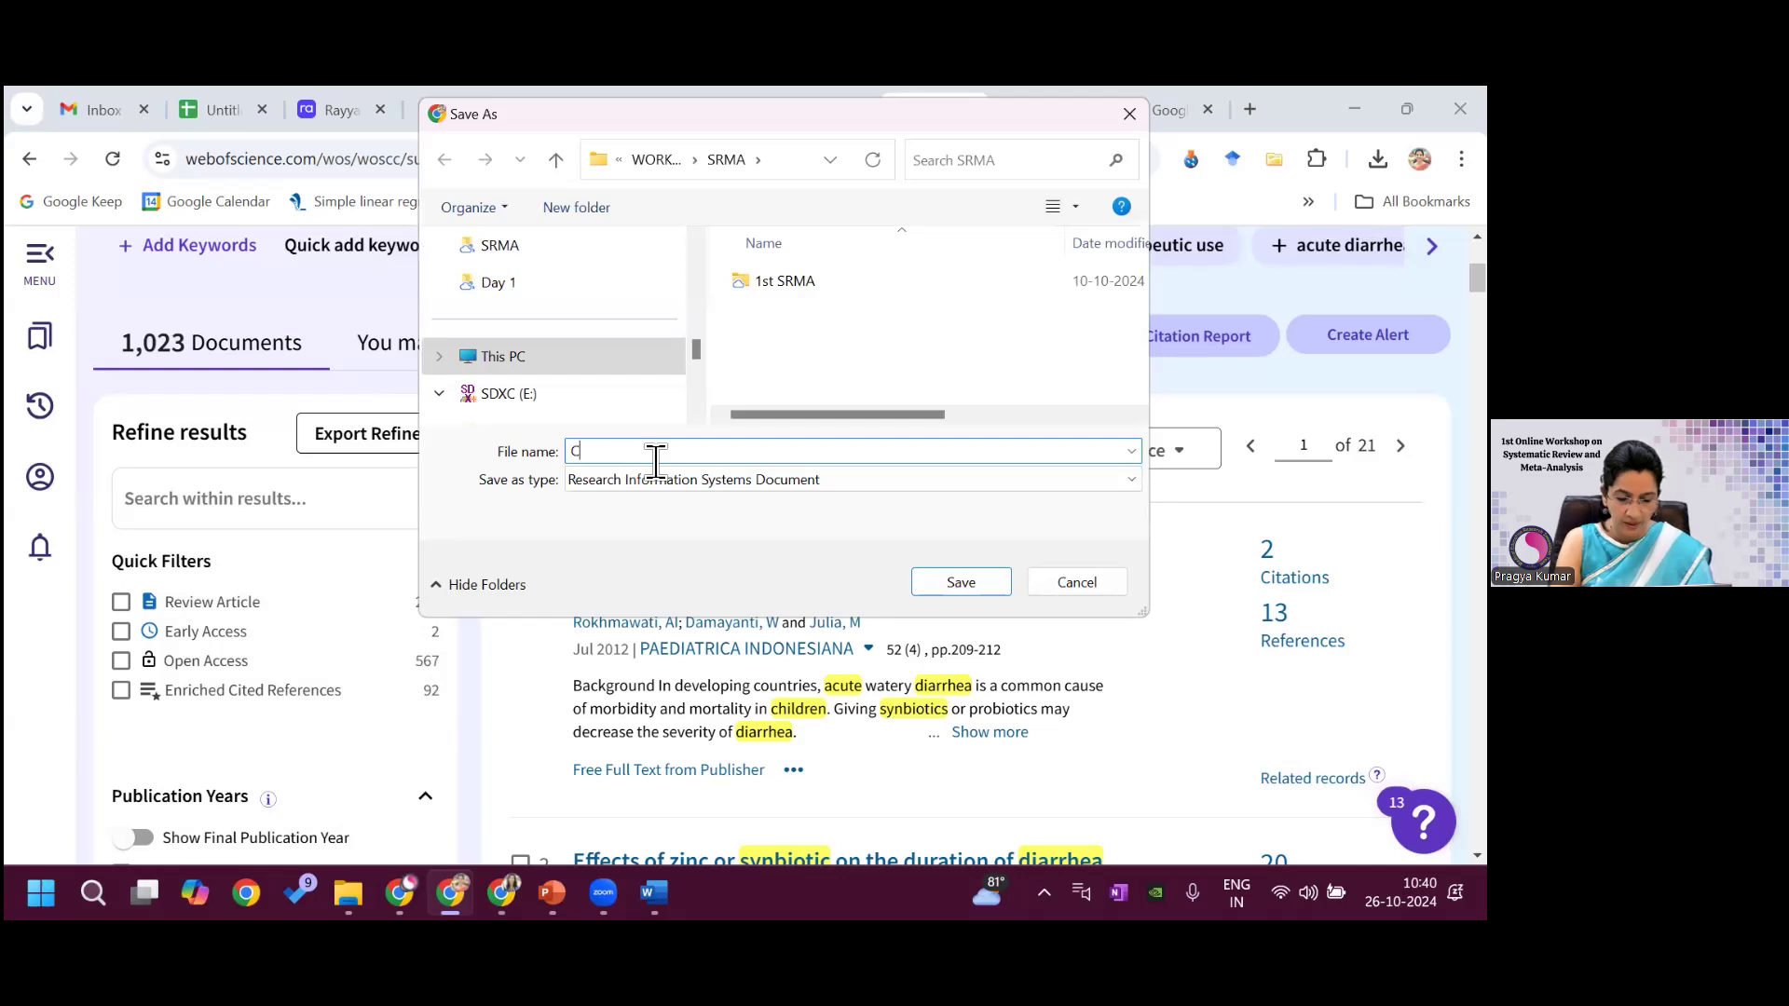
type("itation ")
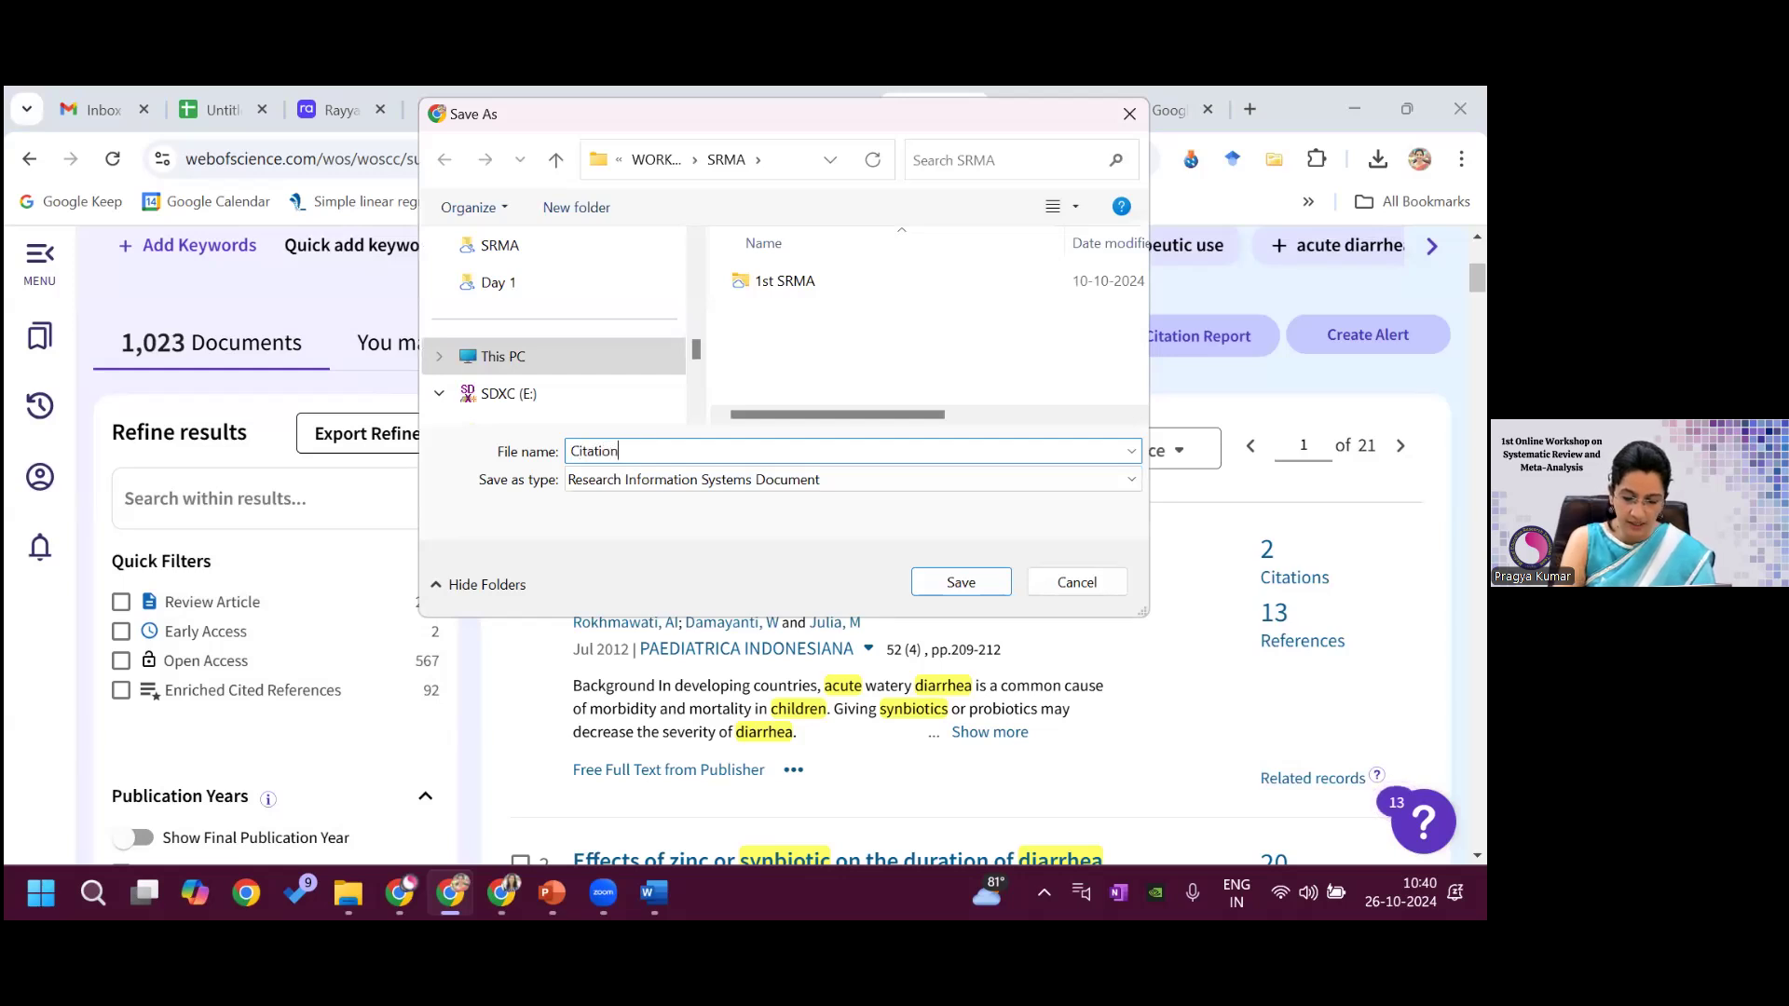
type("_WO")
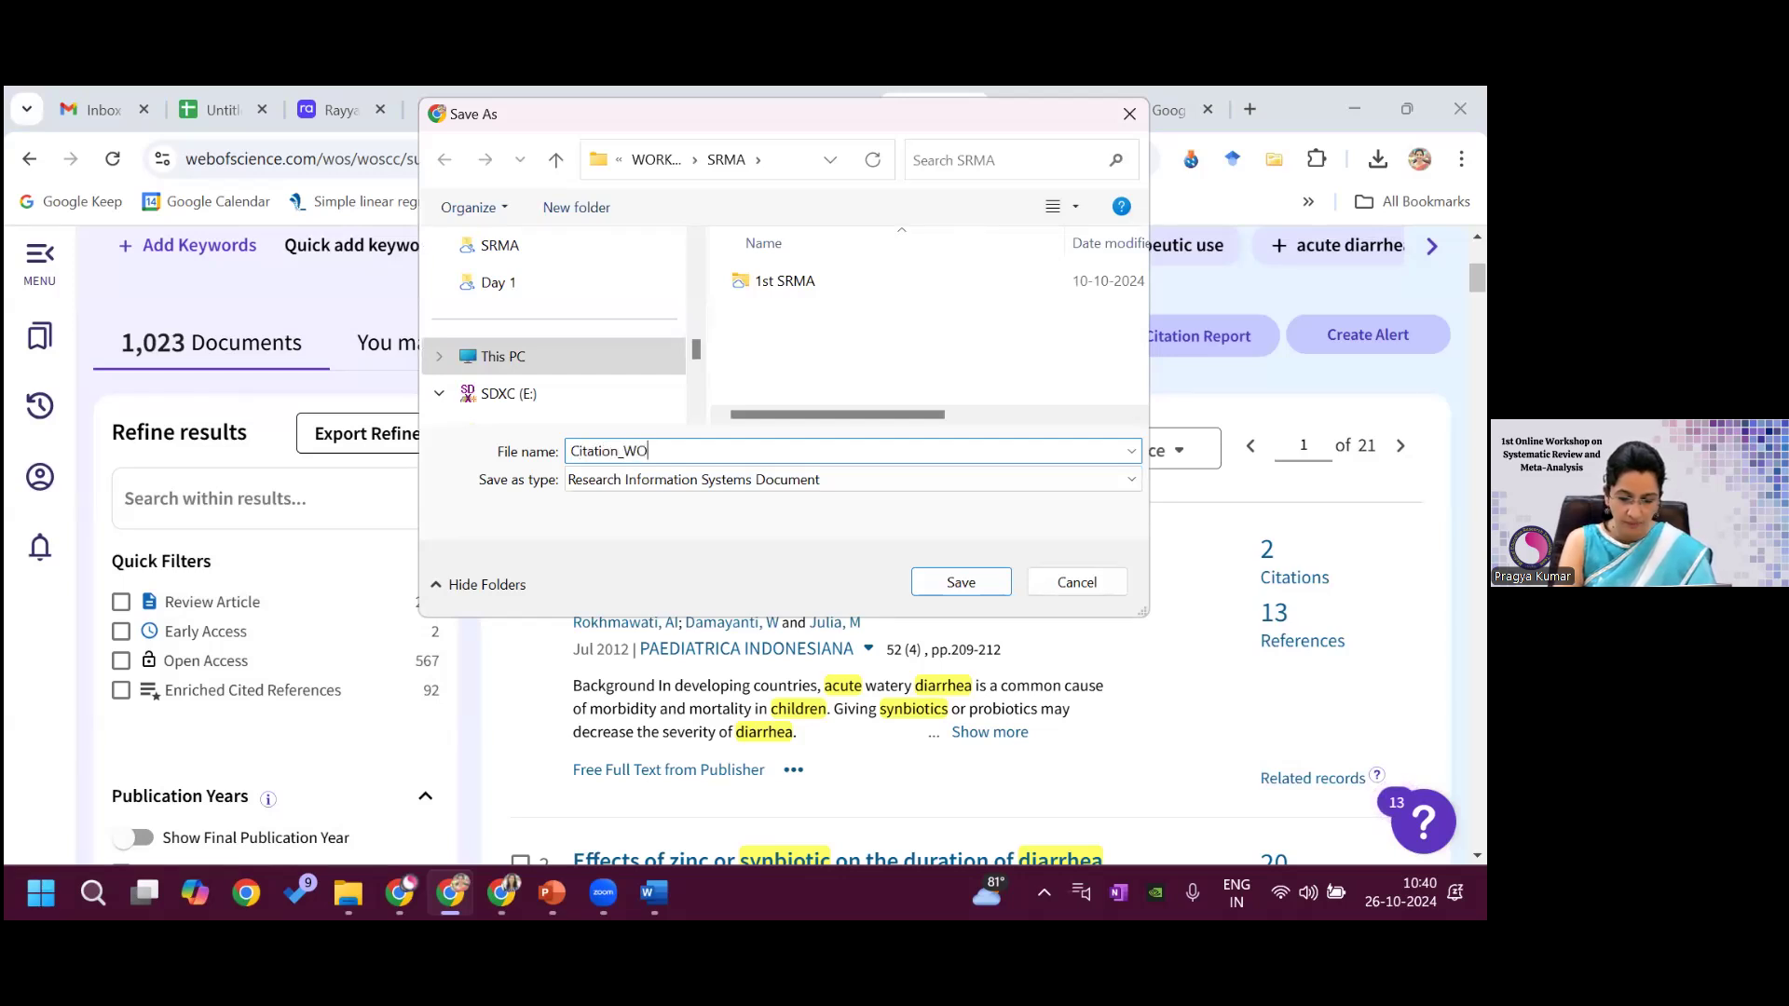
type("S")
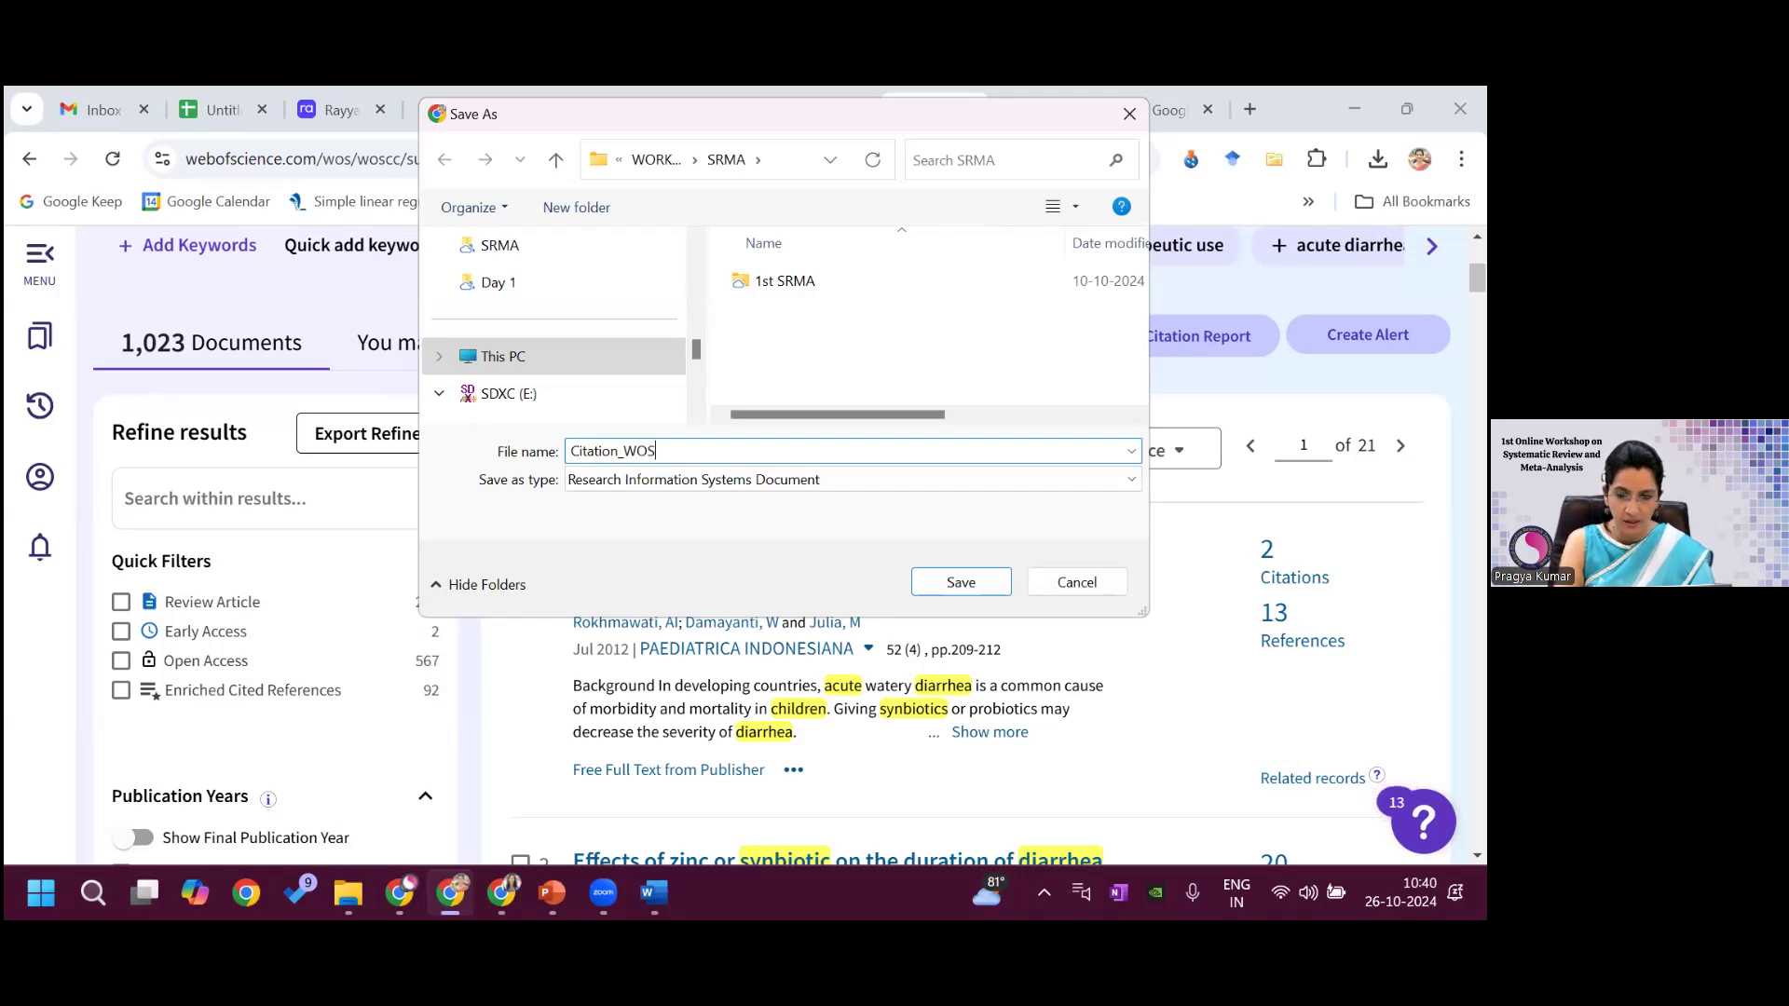
type("_26.10.24")
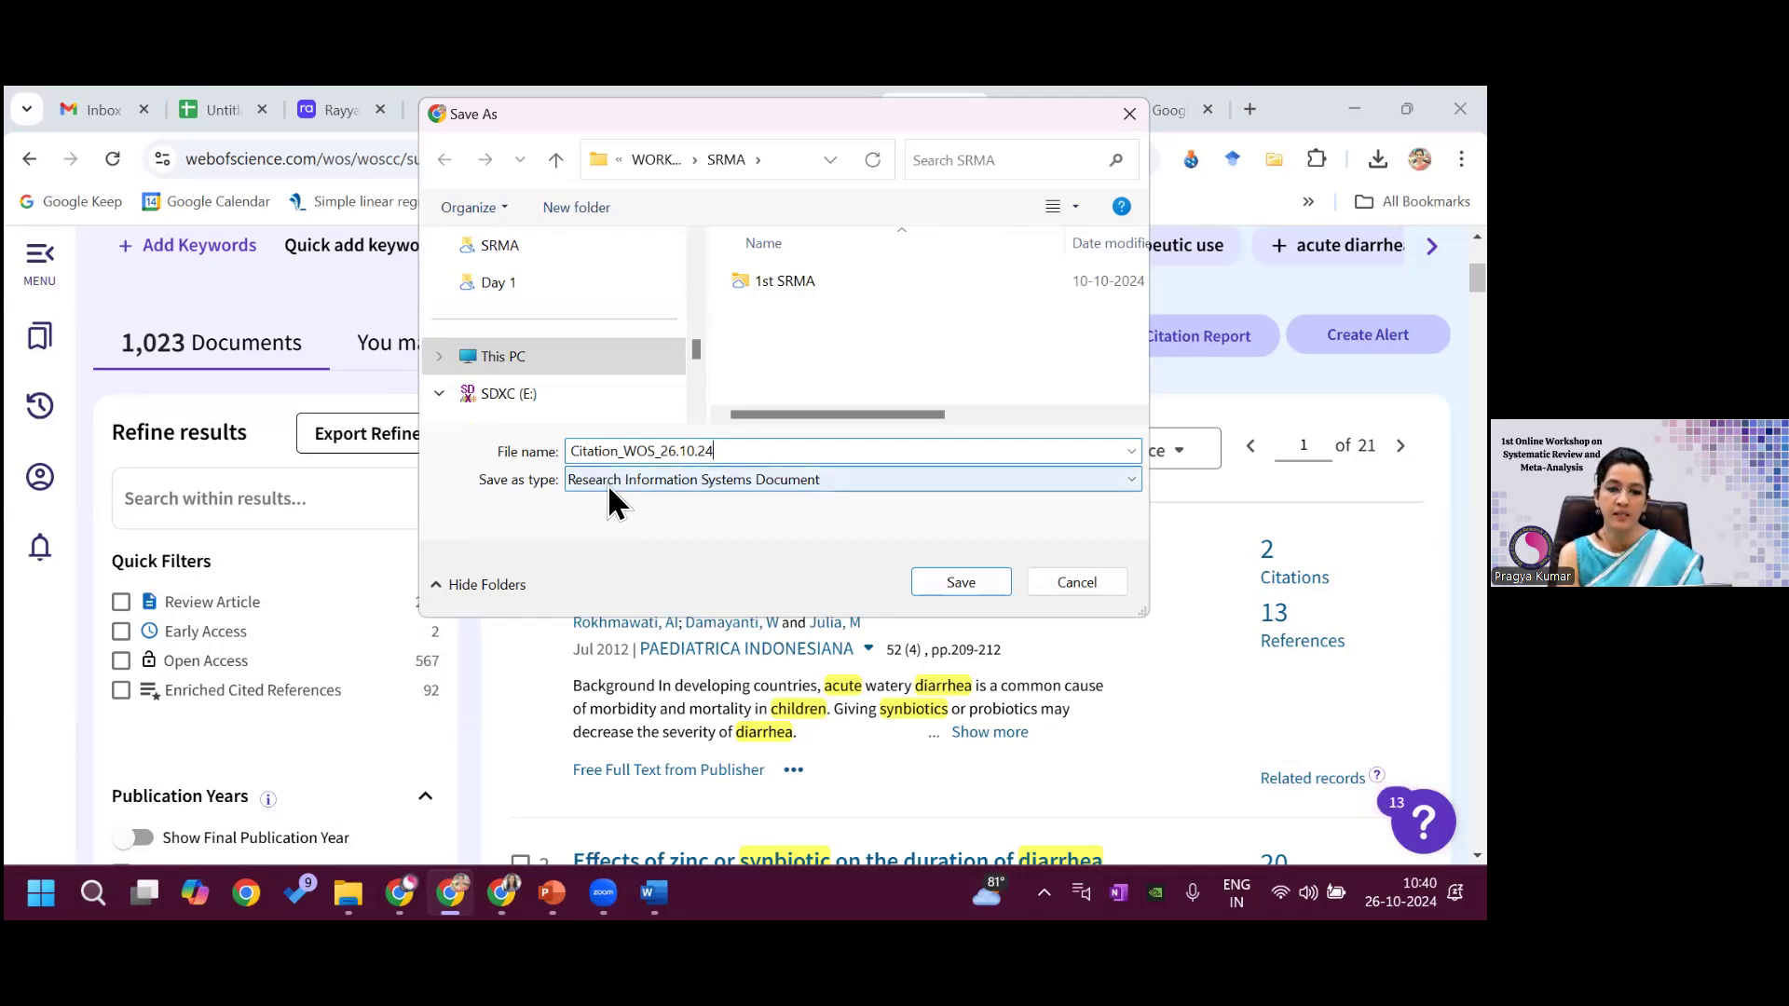
double_click(782, 281)
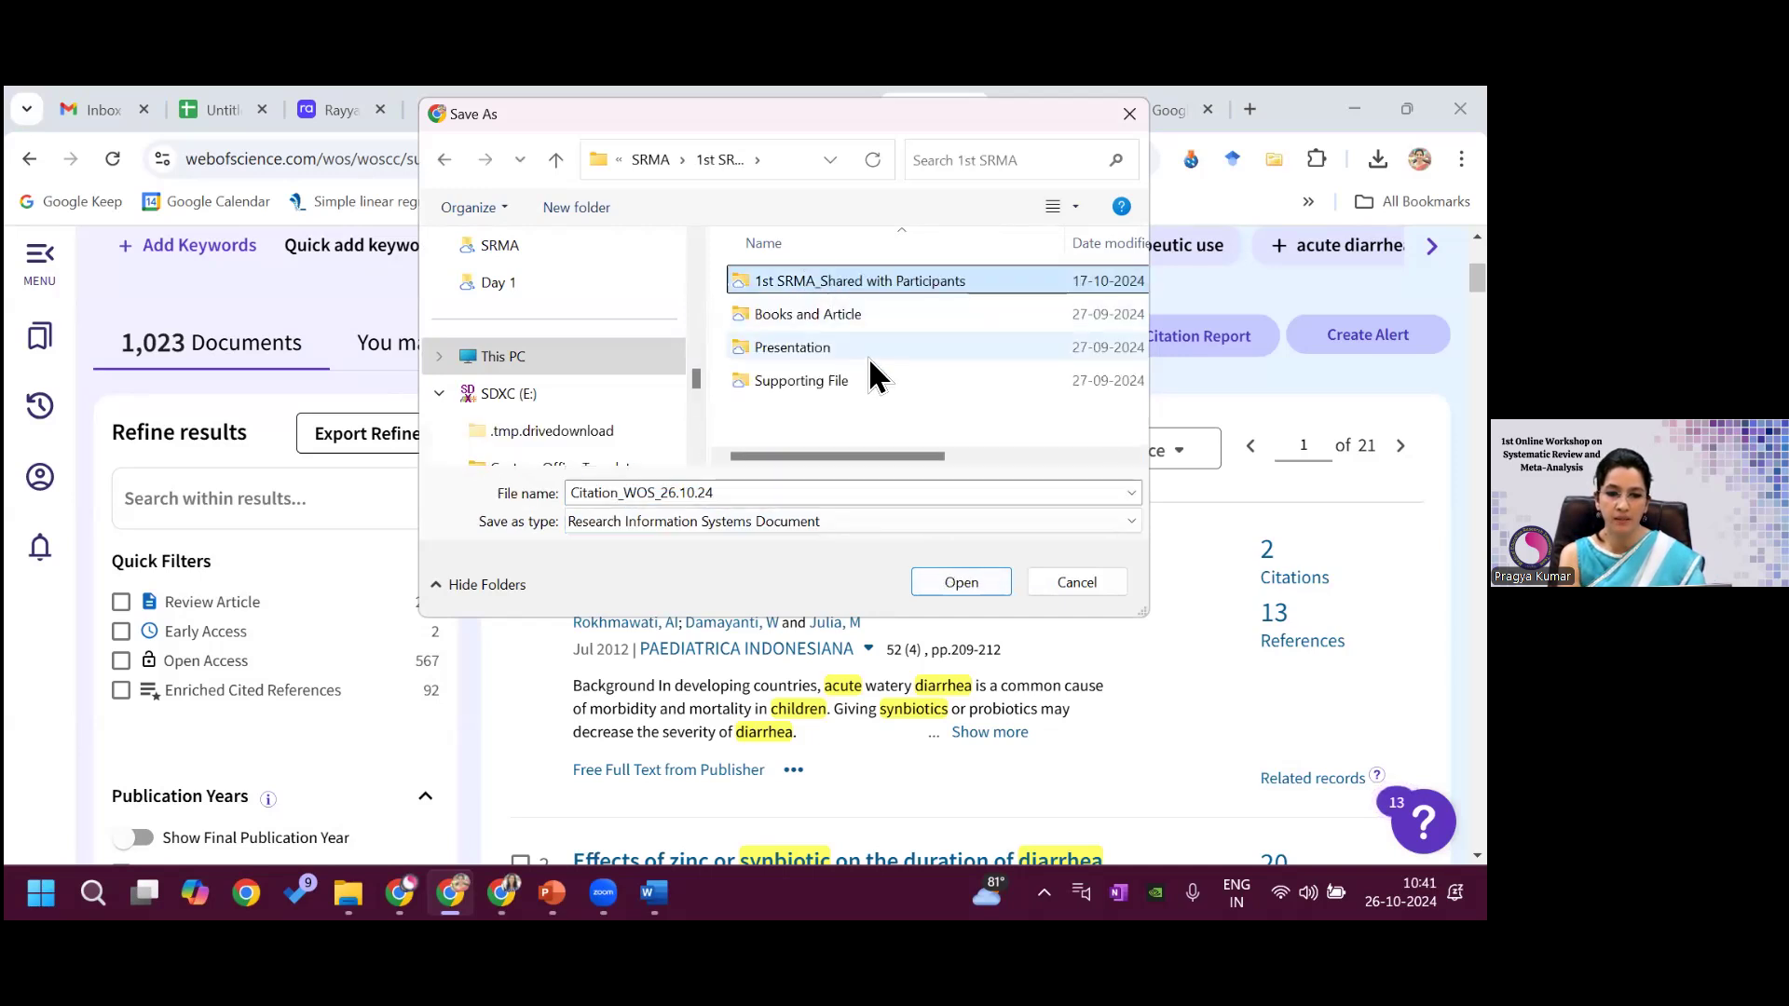
left_click(962, 582)
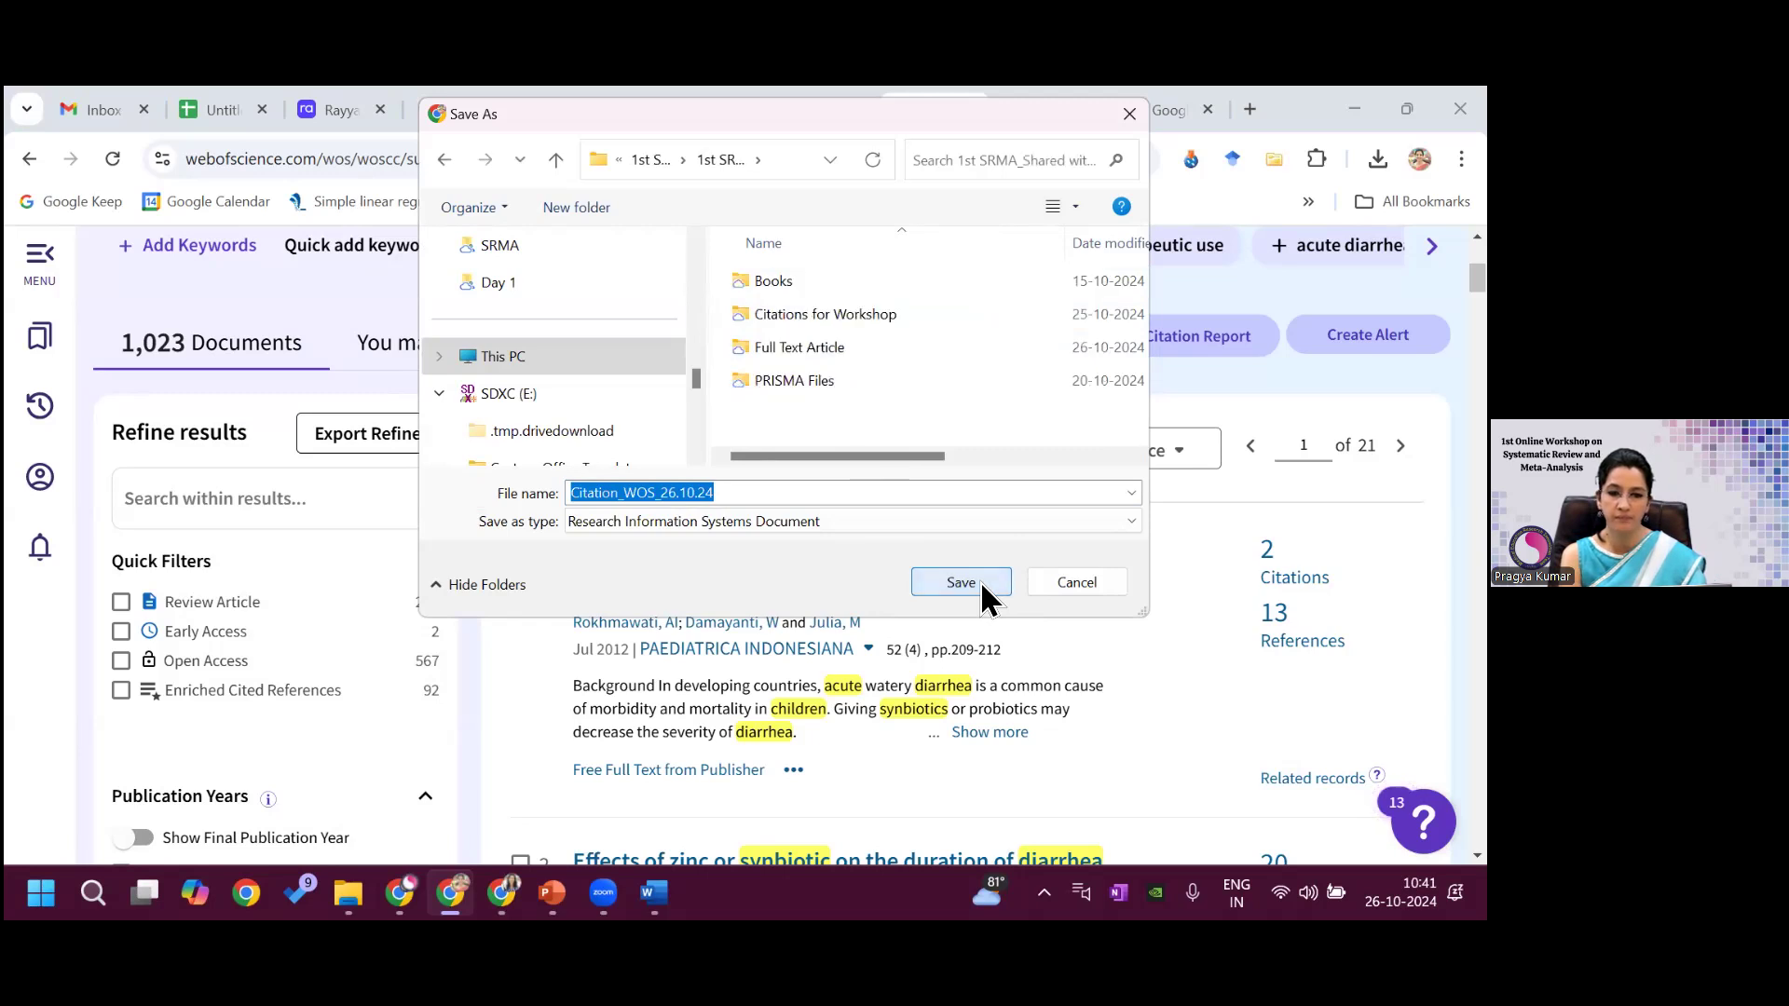
left_click(961, 582)
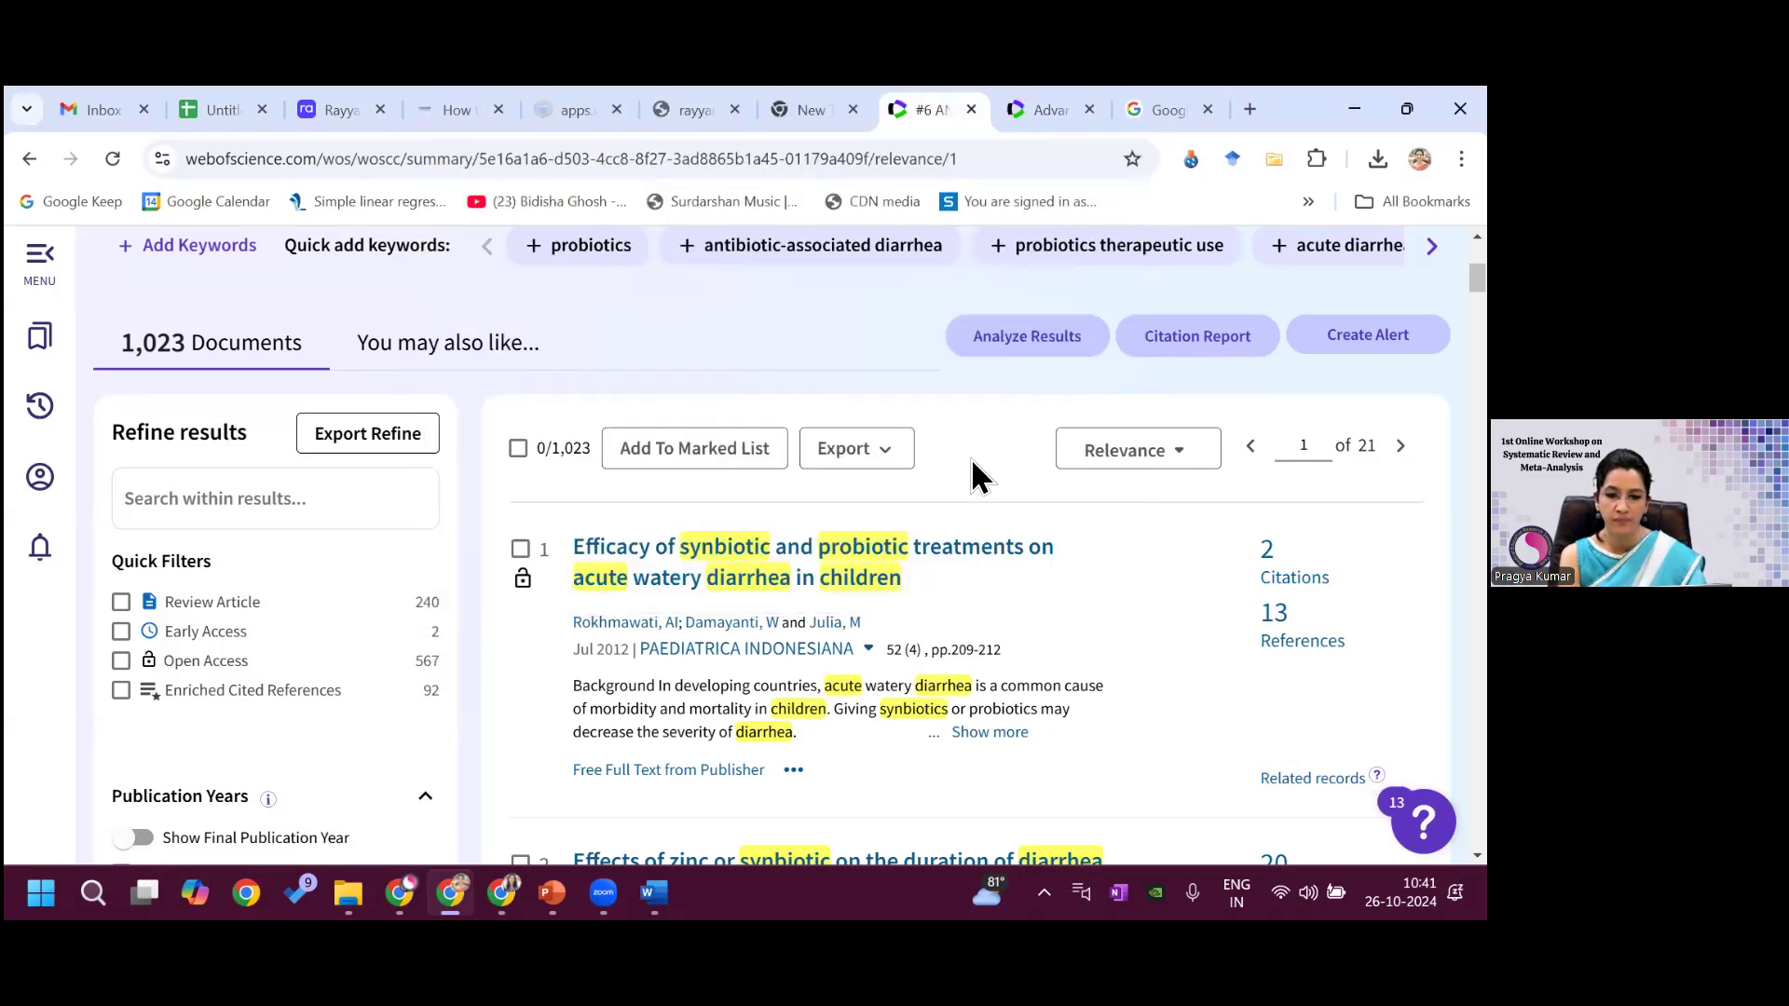
scroll(790, 547, "up", 3)
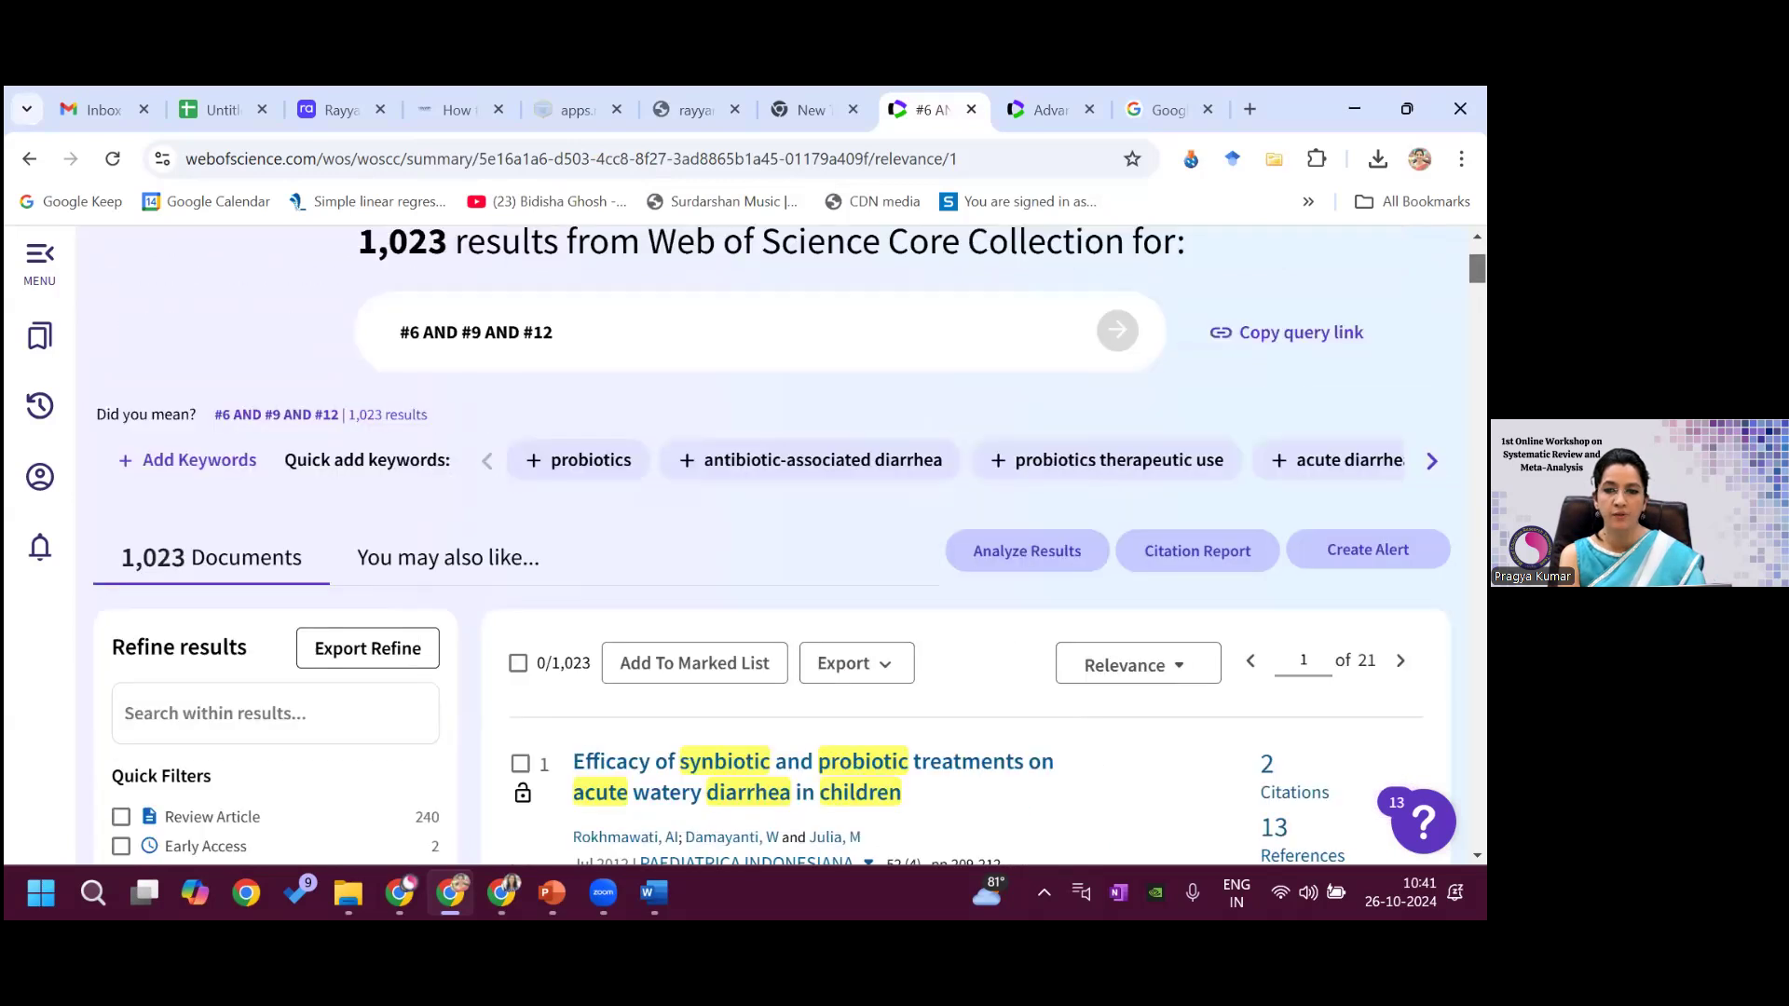